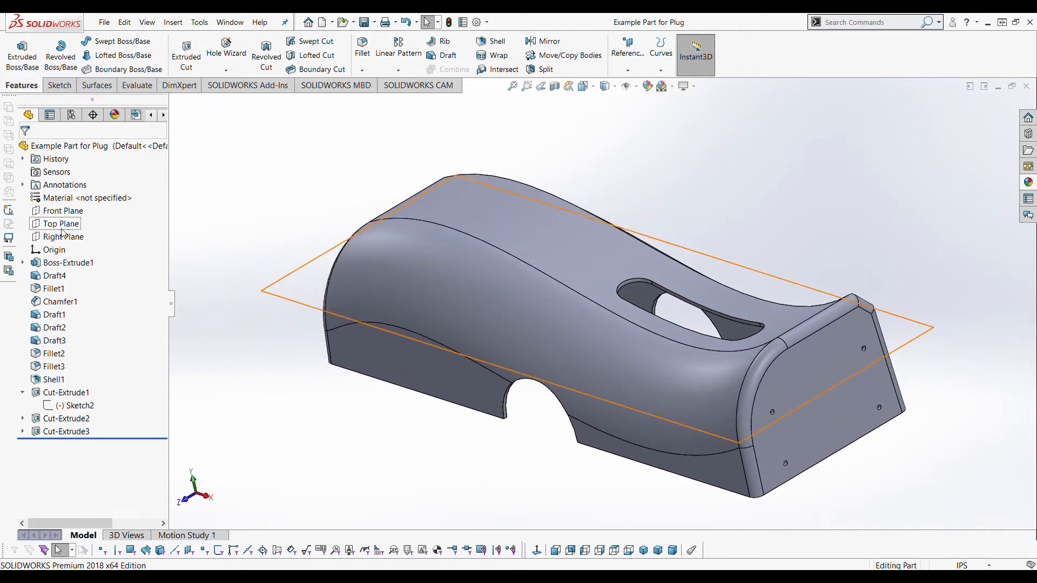
Run a Draft Analysis against the Top Plane at a 3-degree draft angle and examine the part's outer faces.
left_click(79, 225)
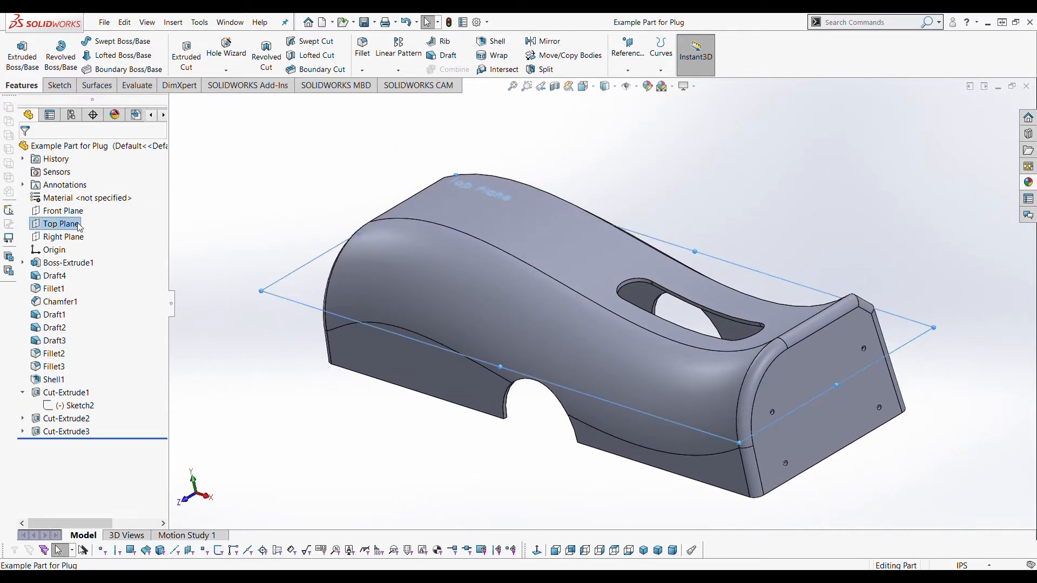
left_click(151, 89)
left_click(434, 48)
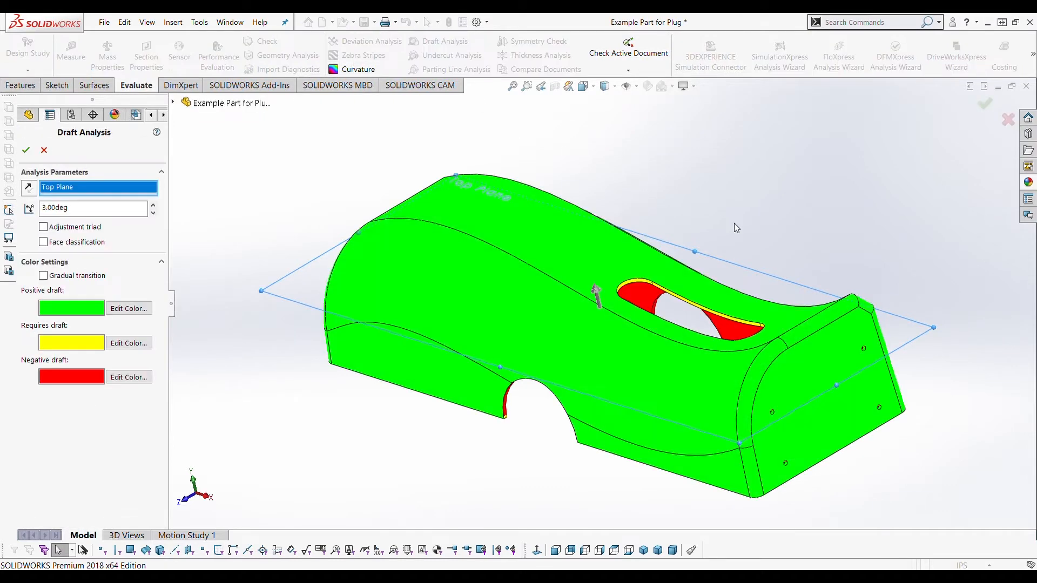
middle_click_drag(728, 232, 764, 303)
mouse_move(777, 262)
middle_mouse_down()
mouse_move(802, 291)
mouse_move(696, 331)
mouse_move(734, 350)
mouse_move(472, 349)
mouse_move(396, 365)
mouse_move(609, 407)
mouse_move(738, 329)
mouse_move(736, 317)
middle_mouse_up()
middle_click_drag(661, 306, 543, 347)
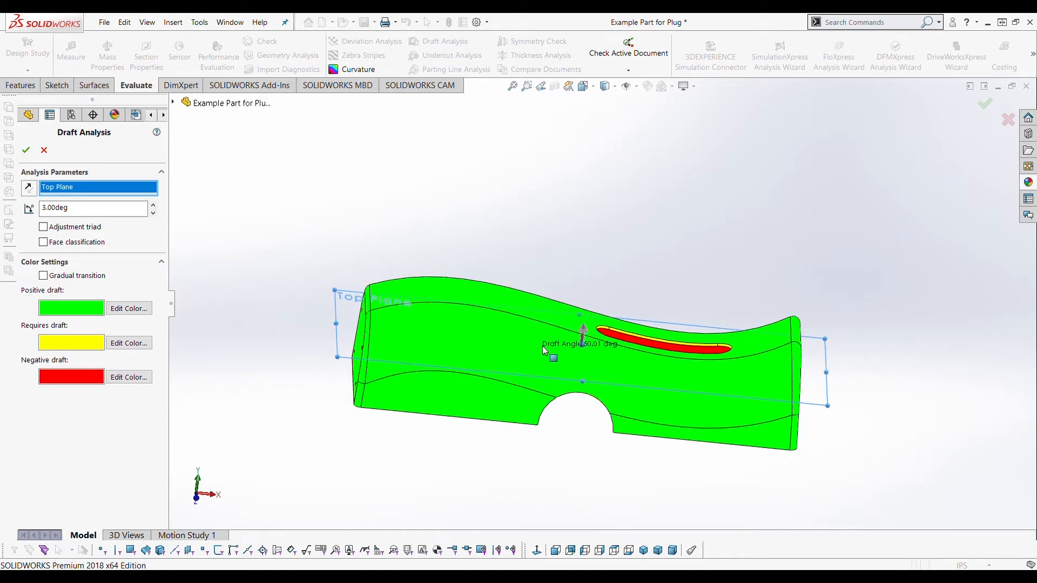
Reverse the draft analysis pull direction to check the inside faces, restore the direction and close the analysis without keeping it.
left_click(34, 192)
middle_click_drag(661, 261, 496, 278)
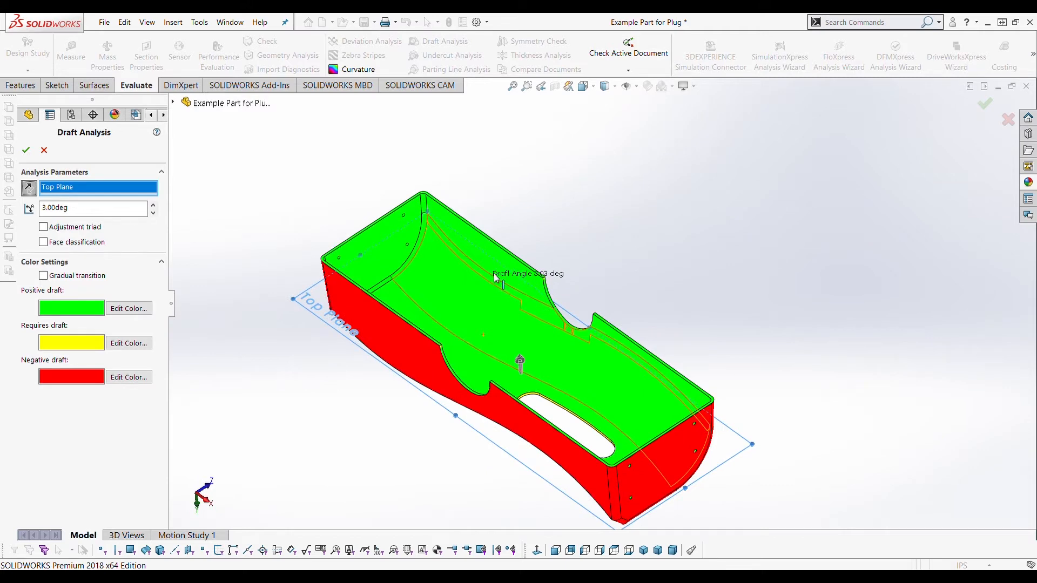
left_click(28, 189)
middle_click_drag(588, 256, 327, 209)
left_click(43, 150)
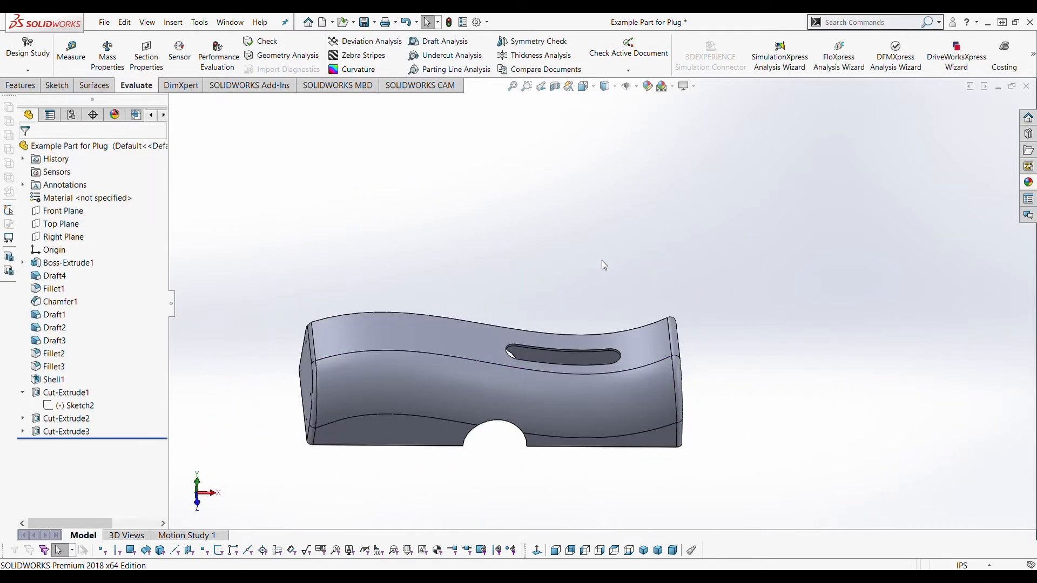
Start an Offset Surface and box-select all faces of the part from the top view.
middle_click_drag(605, 262, 654, 256)
scroll(654, 256, "down", 3)
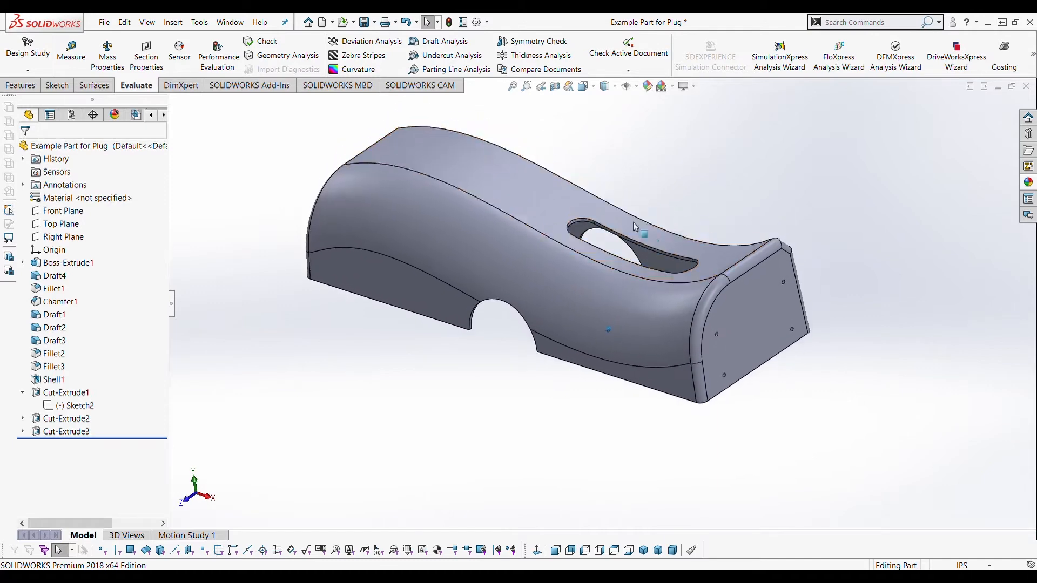
left_click(99, 89)
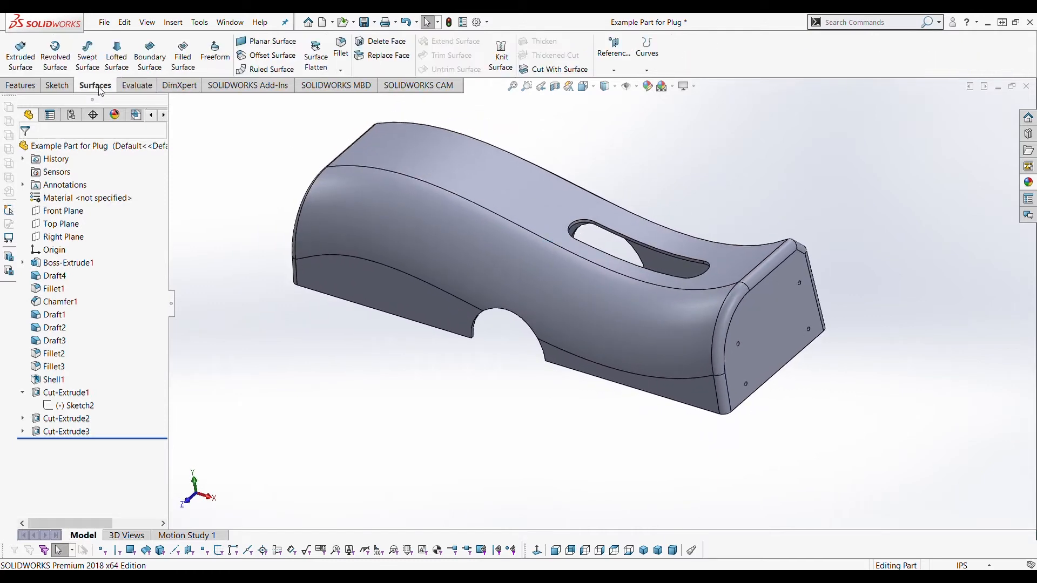
left_click(269, 59)
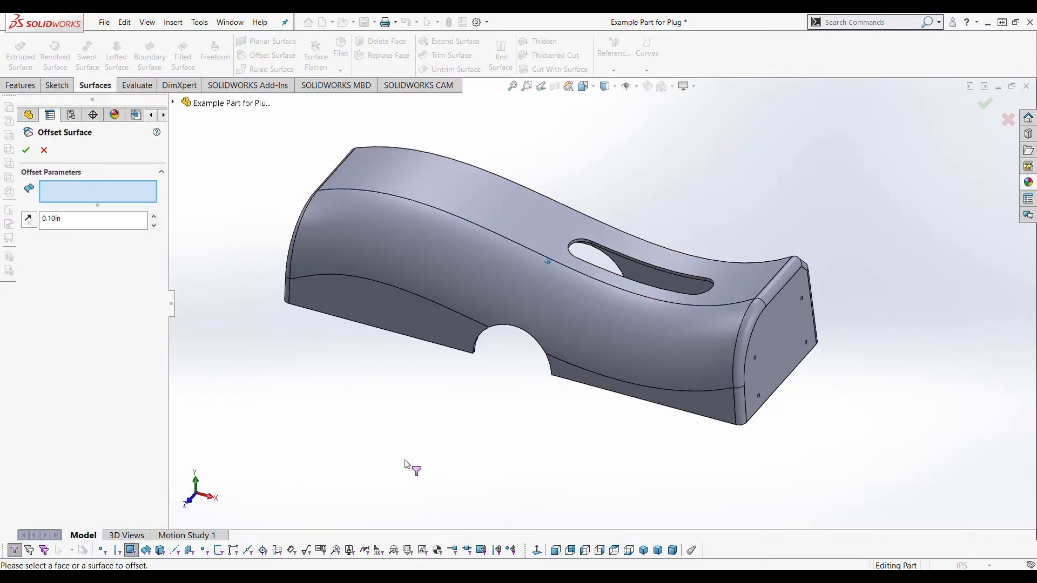
left_click(614, 551)
left_click_drag(301, 159, 906, 451)
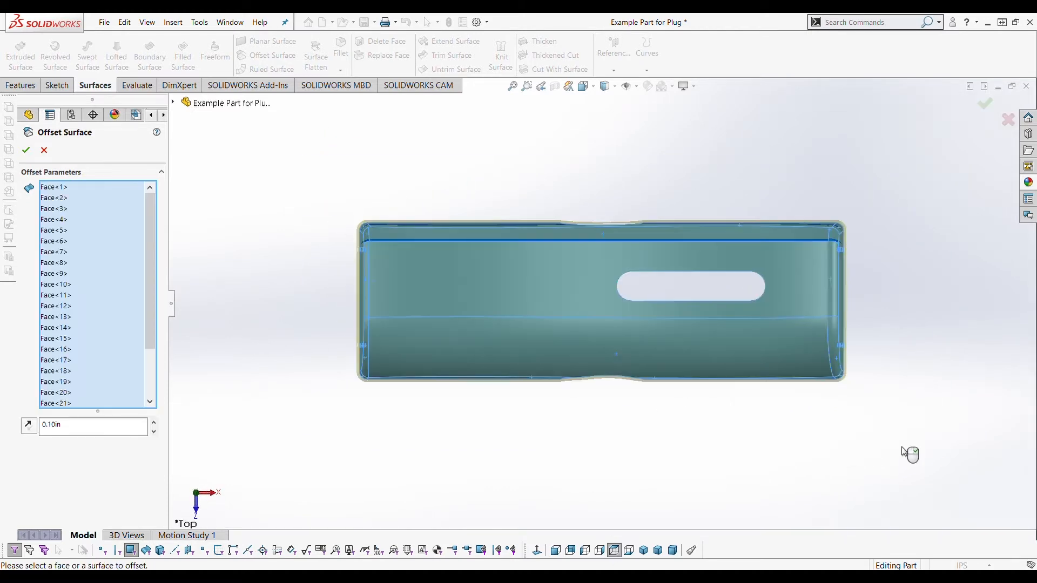
Exclude the two small hole faces along the chamfered side of the slot-end face from the offset selection.
middle_click_drag(263, 388, 830, 267)
scroll(805, 253, "down", 10)
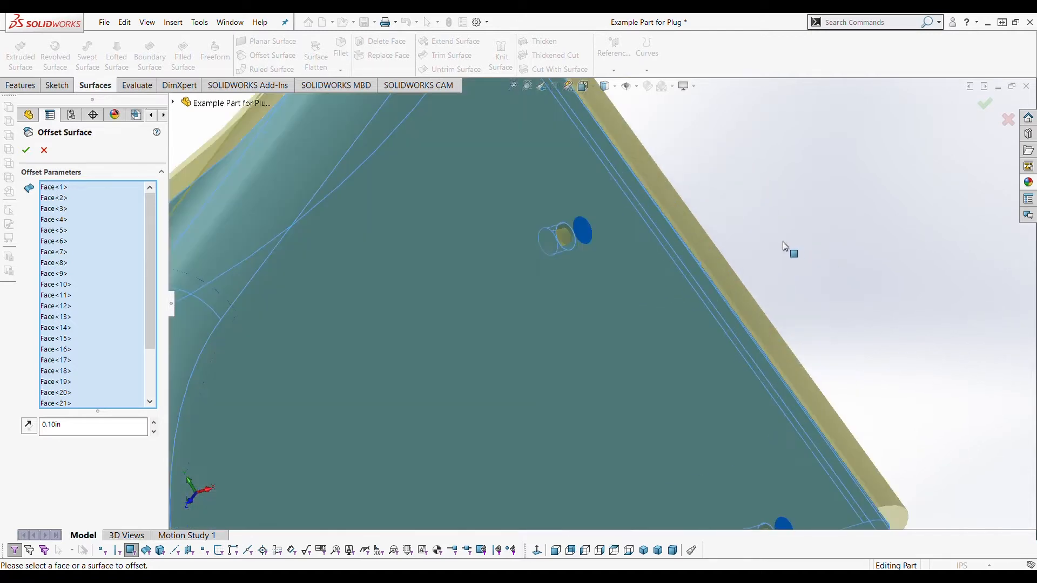
scroll(570, 246, "down", 4)
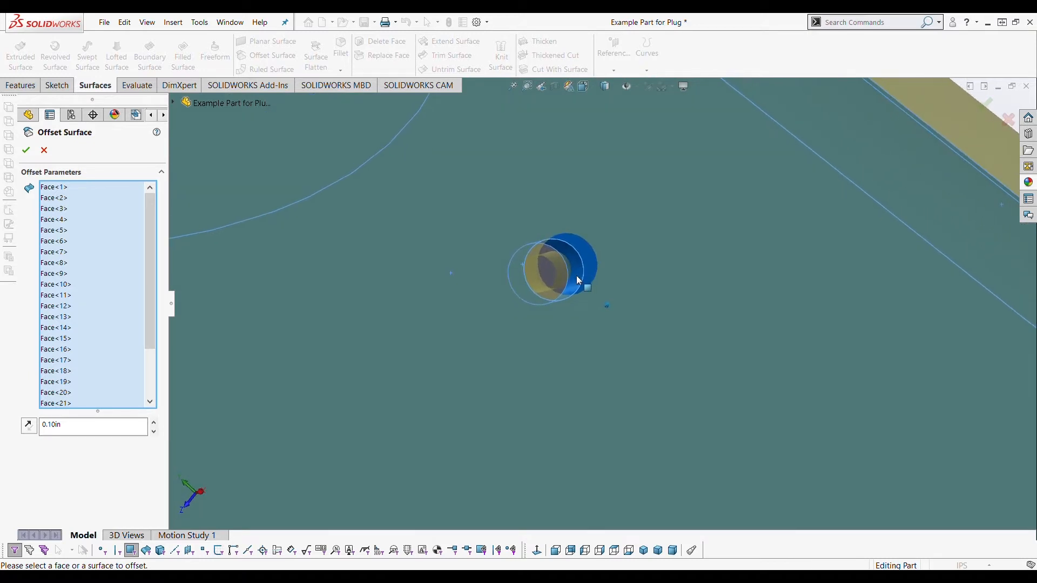
left_click(576, 276)
scroll(594, 302, "up", 3)
scroll(648, 351, "up", 5)
scroll(724, 372, "down", 5)
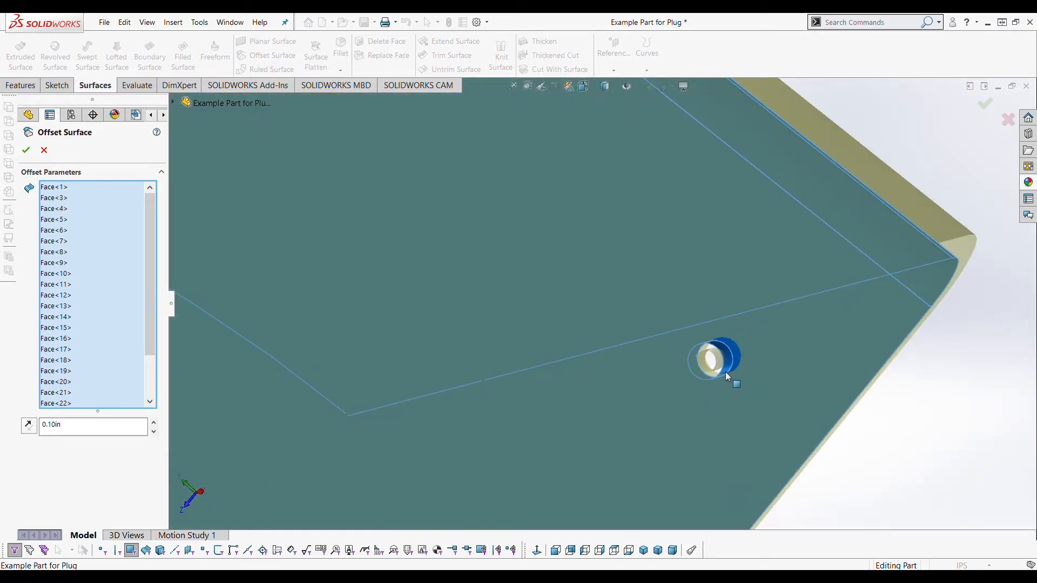
left_click(721, 370)
scroll(722, 371, "up", 5)
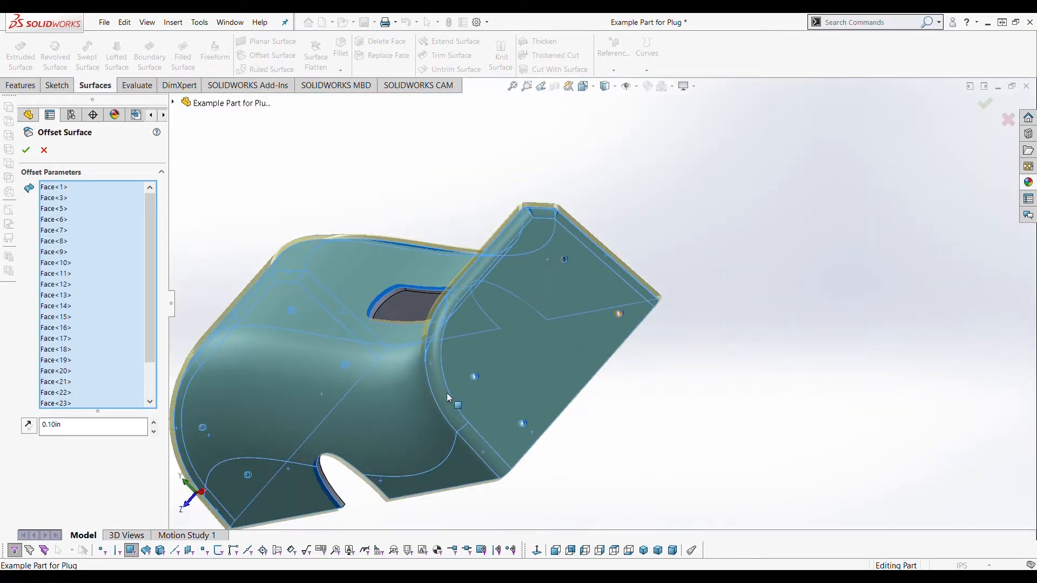
Exclude the two remaining small hole faces on the rounded side of the slot-end face from the offset selection.
scroll(517, 374, "down", 6)
left_click(558, 306)
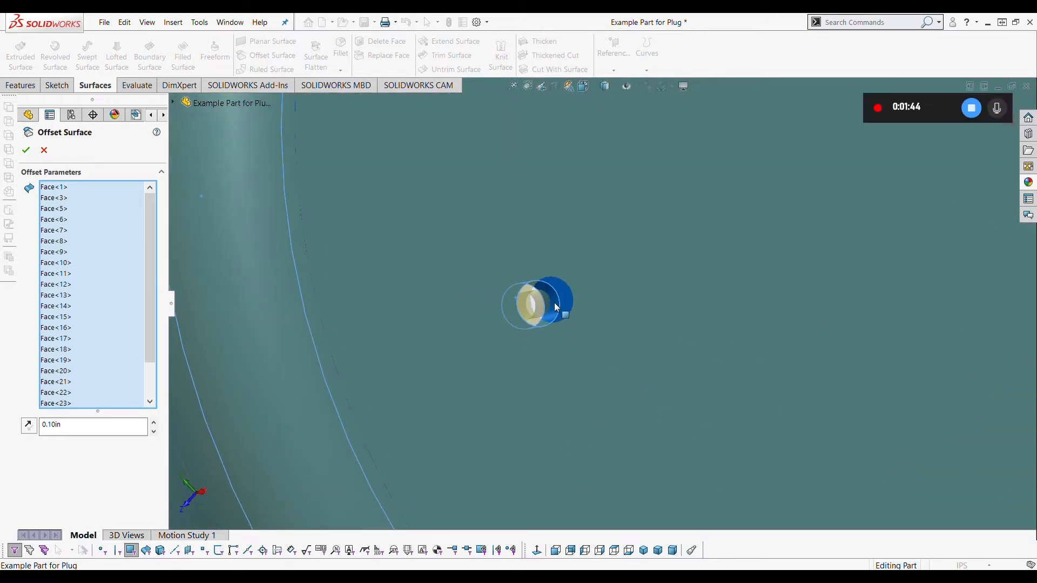
scroll(561, 319, "up", 5)
scroll(632, 343, "down", 5)
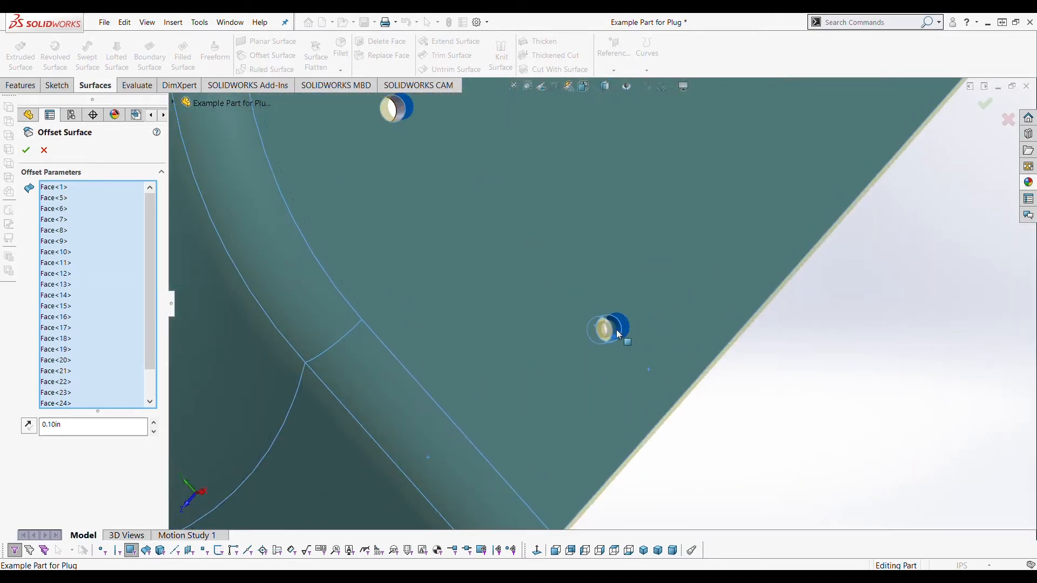
left_click(617, 329)
scroll(616, 329, "up", 5)
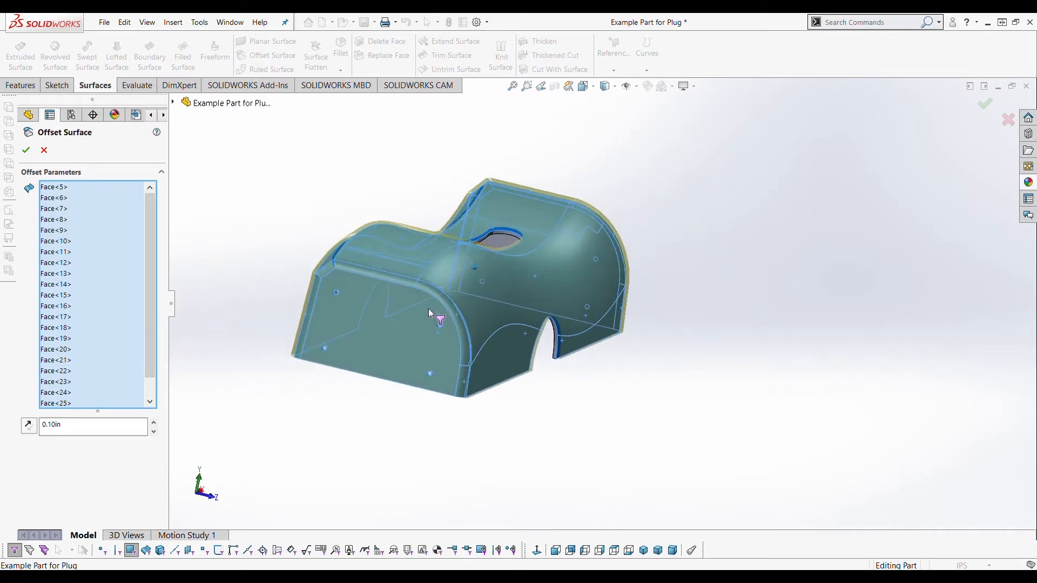
Exclude the two small hole faces on the chamfered side of the opposite end face from the offset selection.
scroll(429, 309, "down", 10)
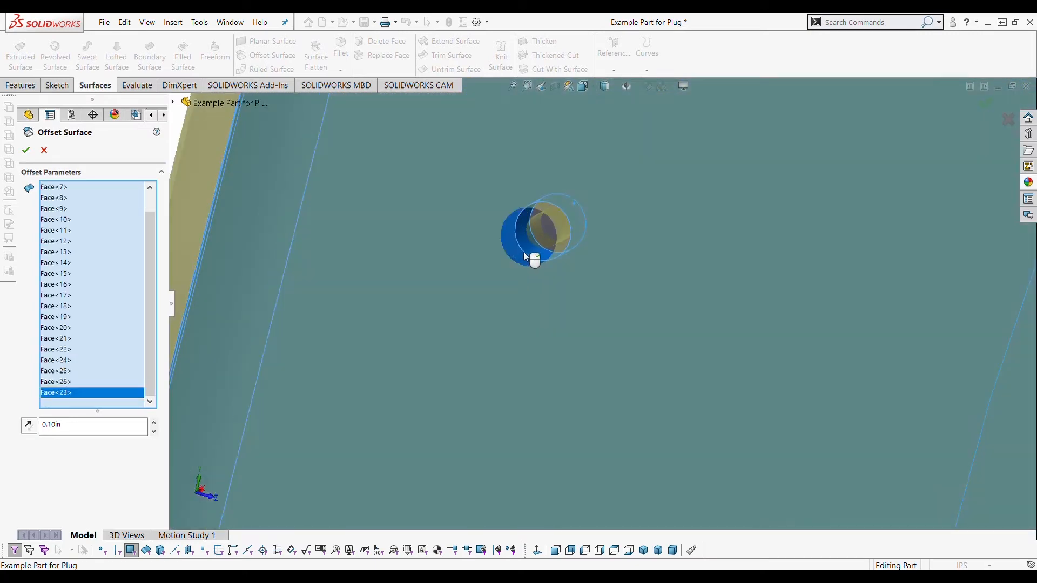
left_click(527, 252)
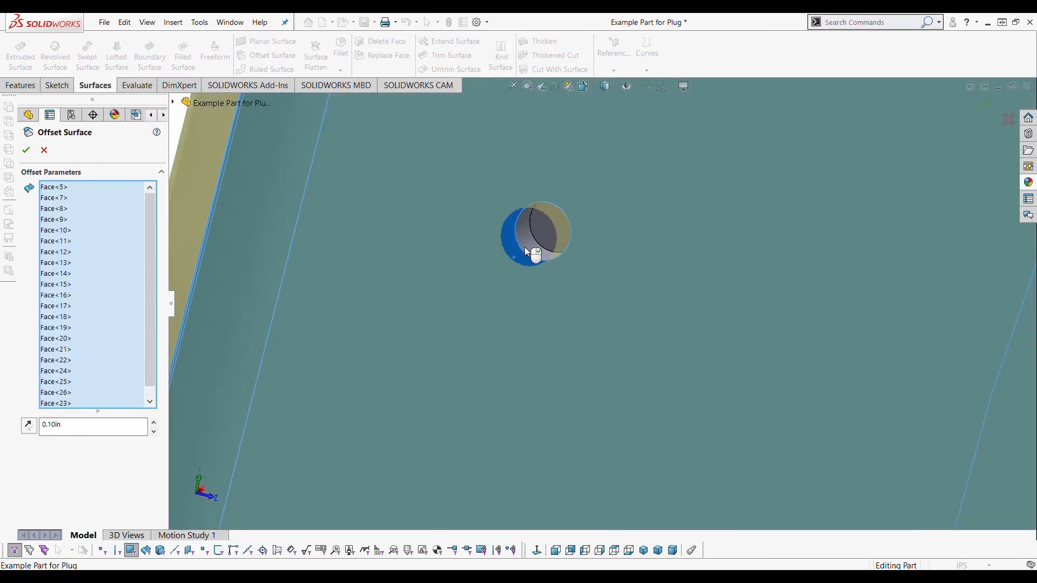
scroll(534, 270, "up", 10)
scroll(575, 447, "down", 6)
scroll(581, 160, "down", 2)
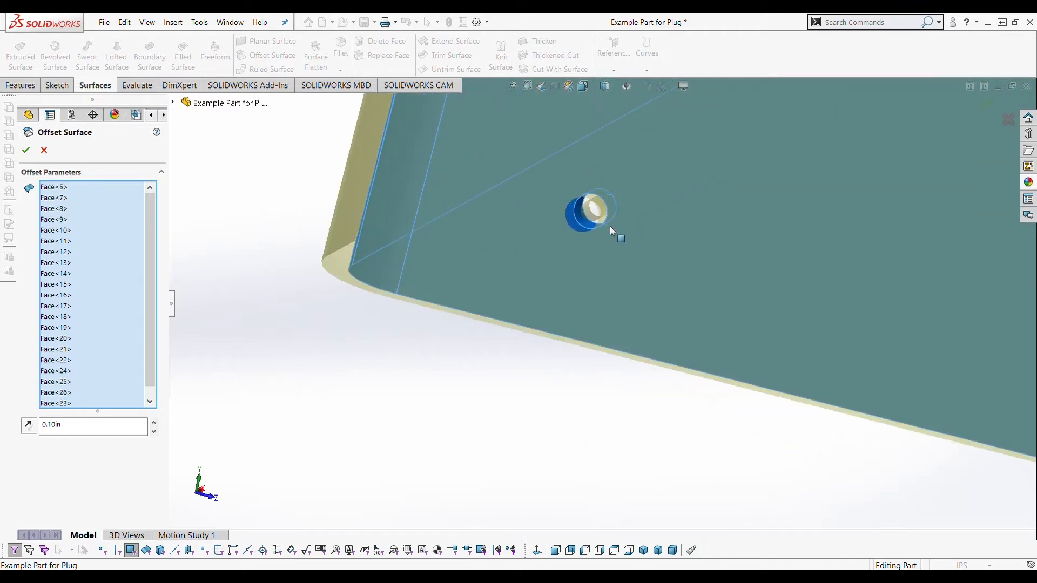
scroll(826, 331, "up", 6)
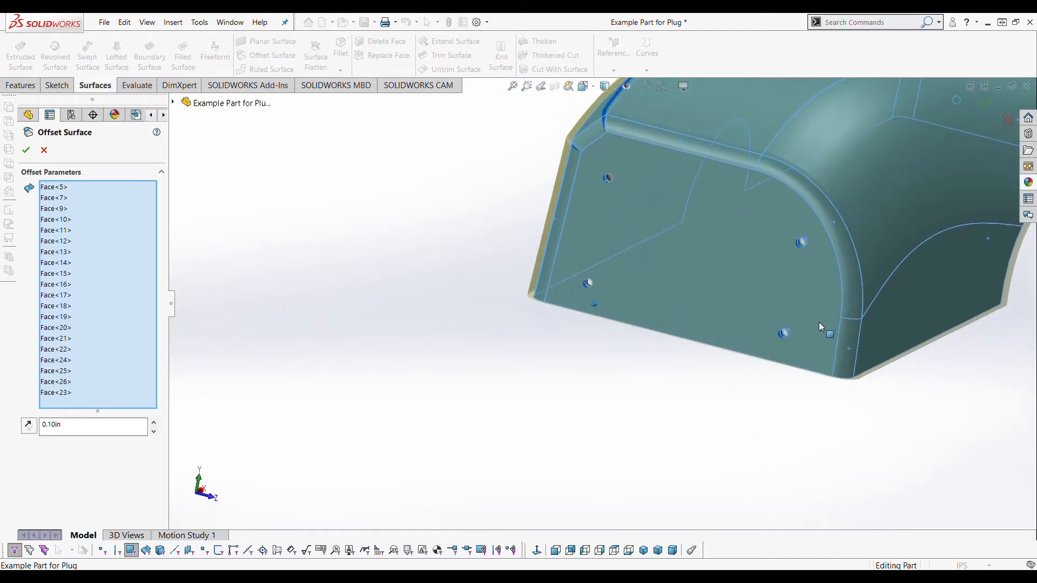
Exclude the two small hole faces on the rounded side of the opposite end face from the offset selection.
scroll(723, 336, "down", 6)
scroll(656, 333, "down", 3)
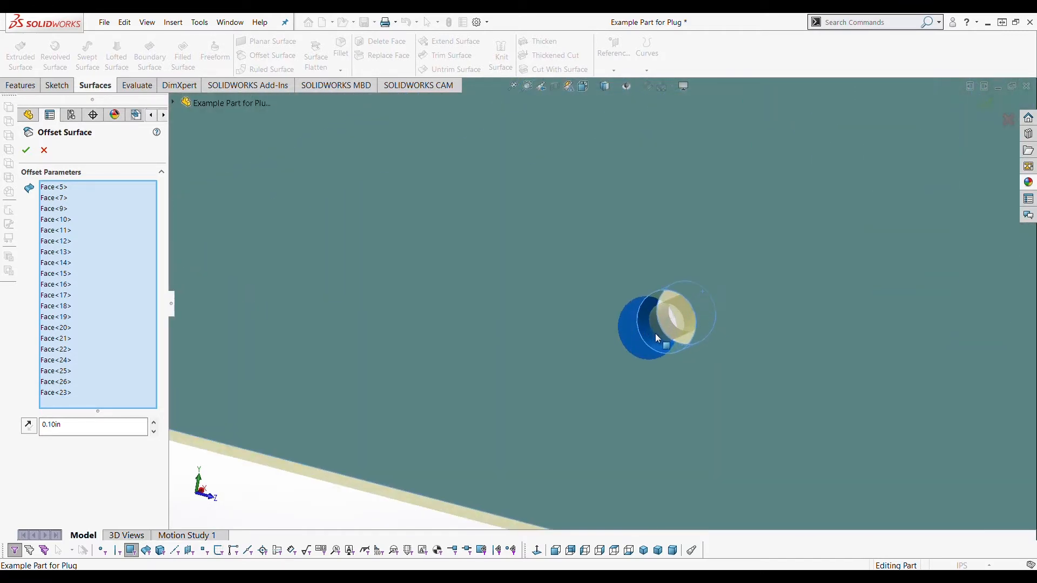
left_click(650, 329)
scroll(650, 329, "up", 5)
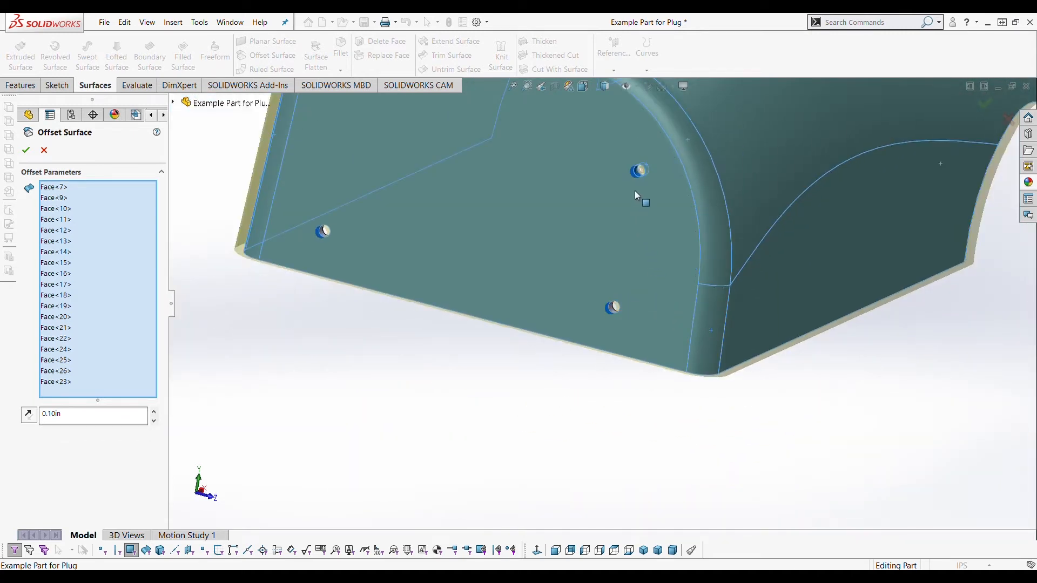
scroll(631, 198, "down", 5)
left_click(584, 273)
scroll(592, 302, "up", 6)
scroll(691, 216, "down", 2)
scroll(646, 251, "up", 2)
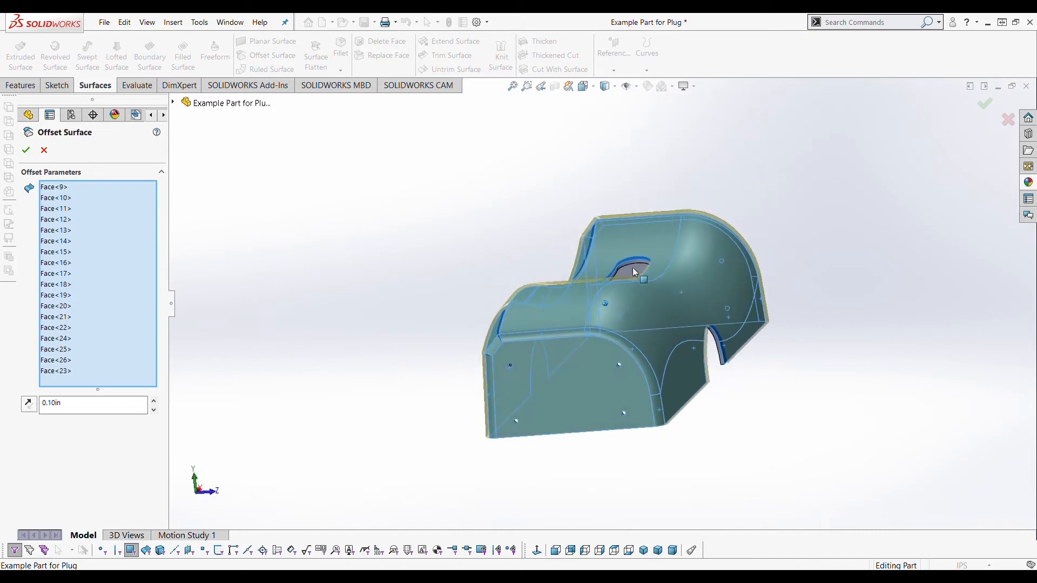
Set the surface offset distance to 0.00001 in and create the offset surface.
middle_click_drag(646, 251, 623, 264)
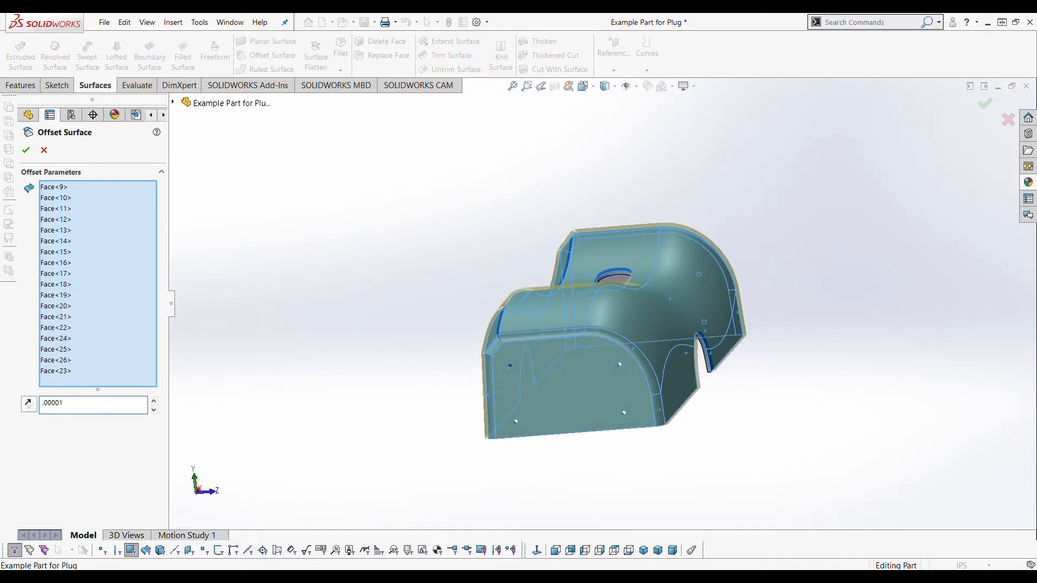
key("Return")
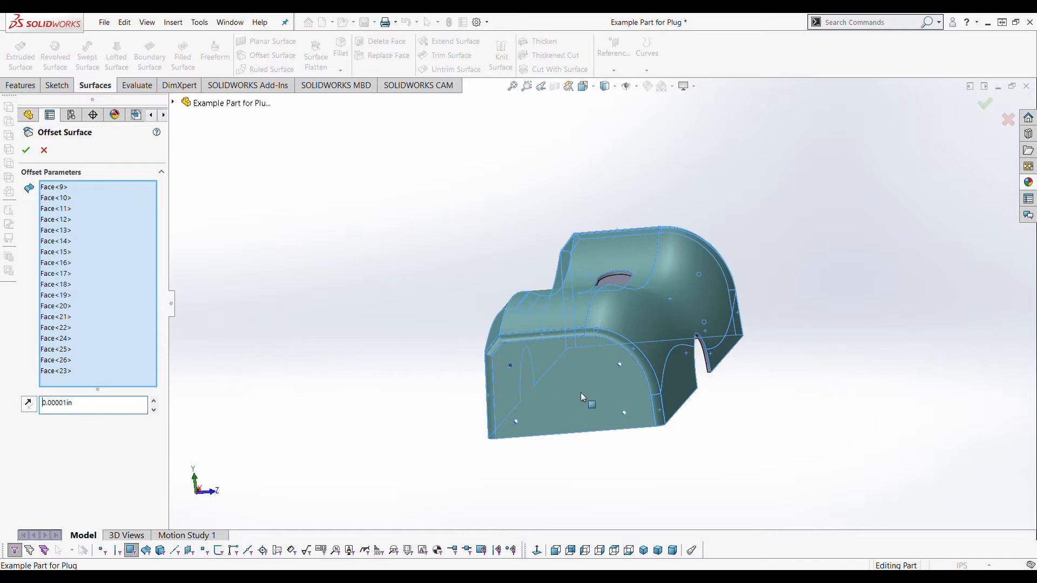
scroll(659, 343, "down", 4)
middle_click_drag(642, 325, 556, 339)
scroll(552, 339, "up", 3)
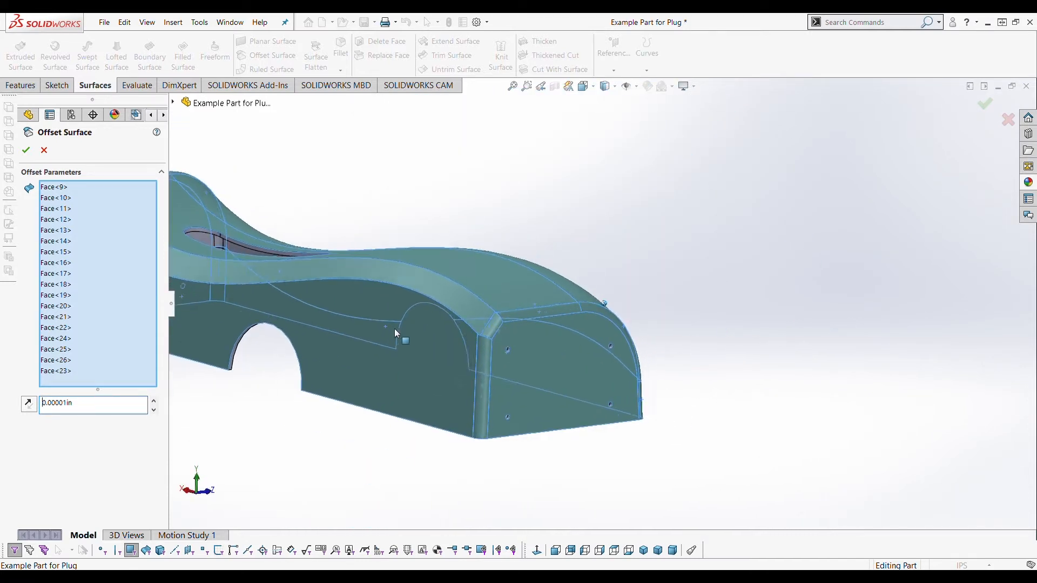
scroll(388, 324, "up", 3)
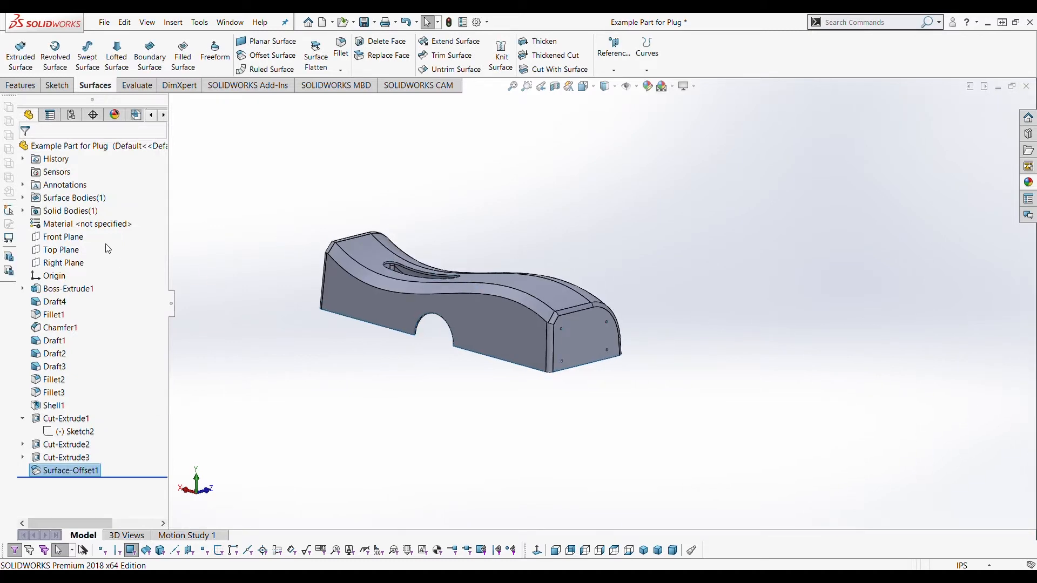
List the surface and solid bodies and color the Cut-Extrude3 solid body red.
left_click(23, 211)
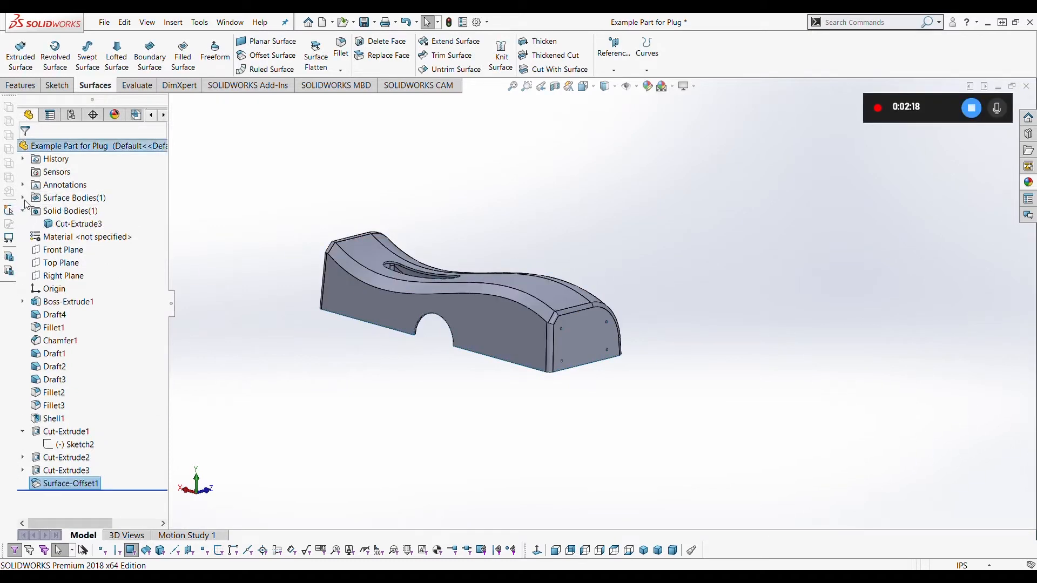
left_click(22, 197)
left_click(78, 238)
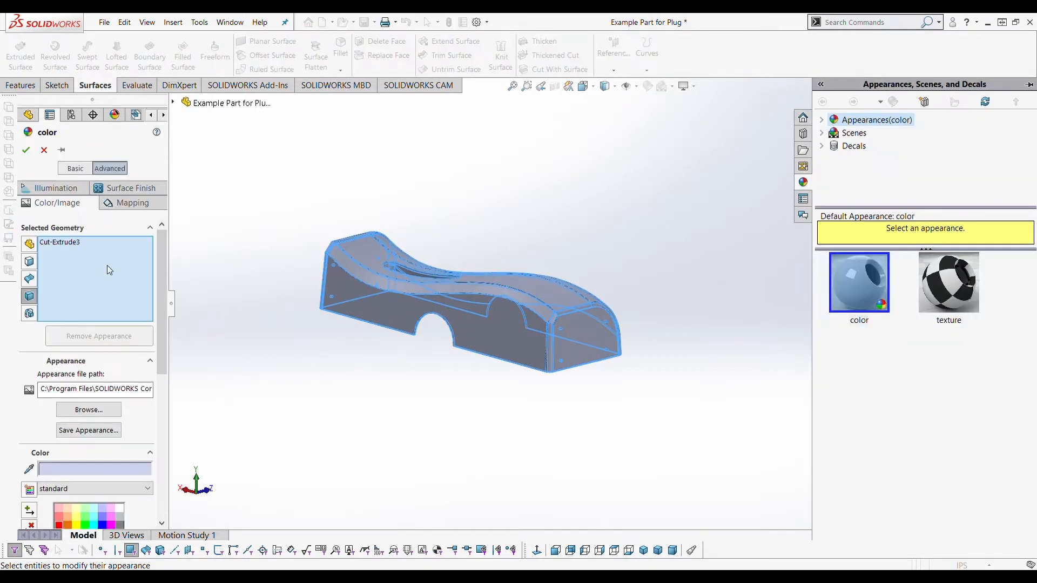
left_click(76, 168)
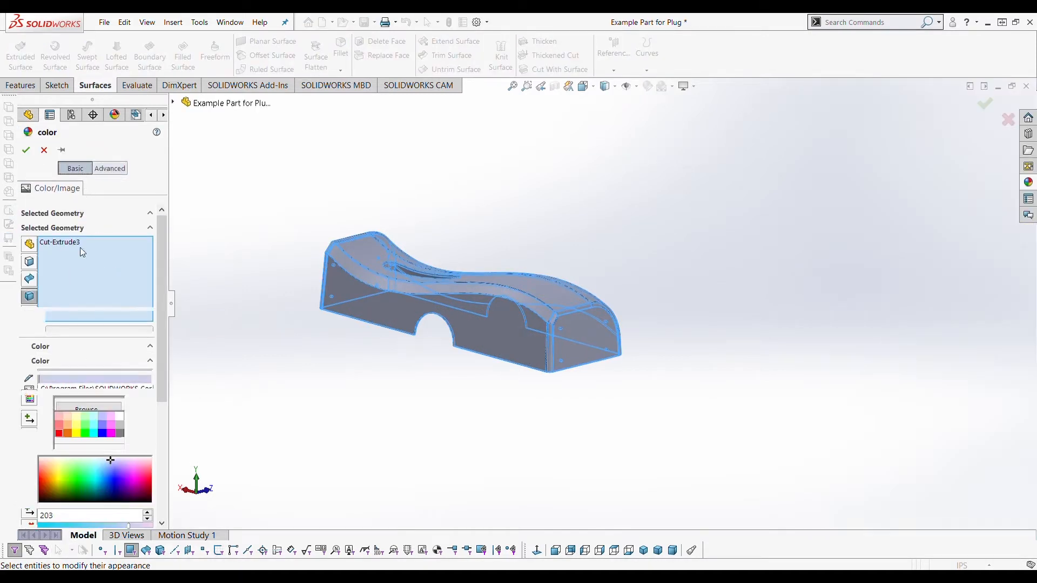
left_click(59, 419)
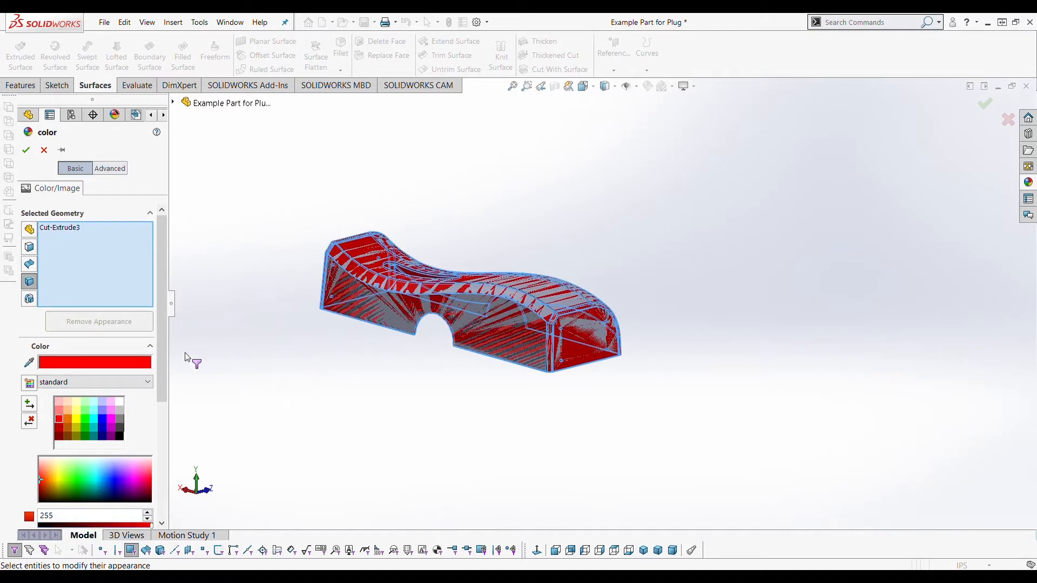
left_click(26, 151)
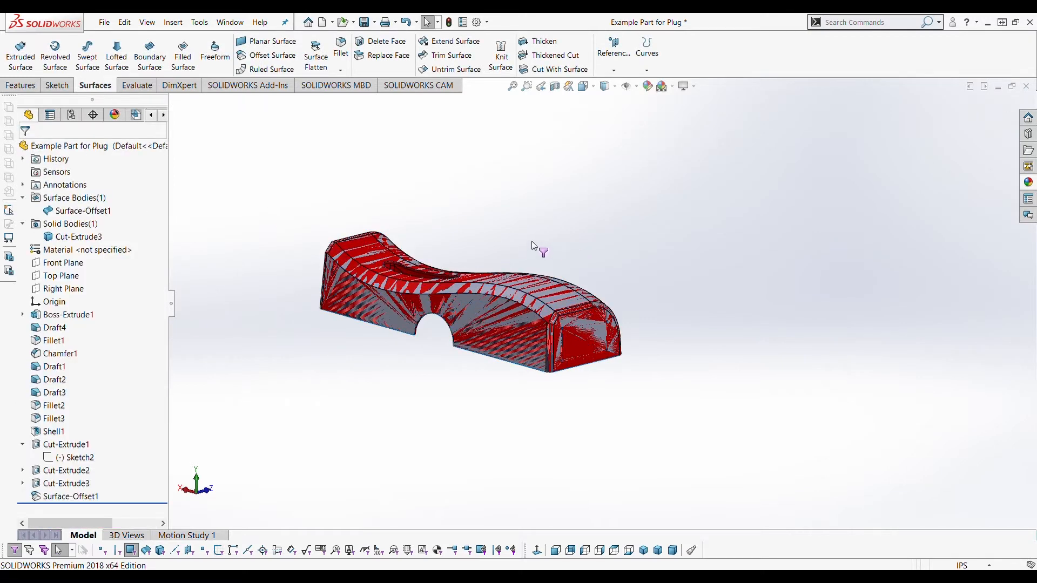
Hide the Cut-Extrude3 solid body and inspect the remaining offset surface around the slot, wheel arches and end holes.
mouse_move(514, 247)
middle_mouse_down()
mouse_move(463, 252)
mouse_move(479, 234)
mouse_move(208, 245)
middle_mouse_up()
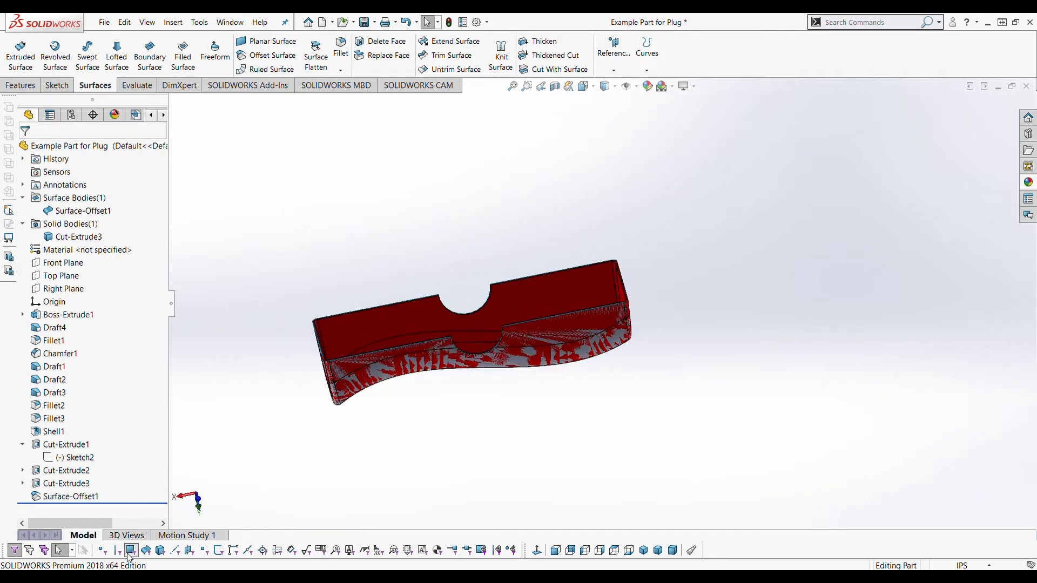
left_click(95, 238)
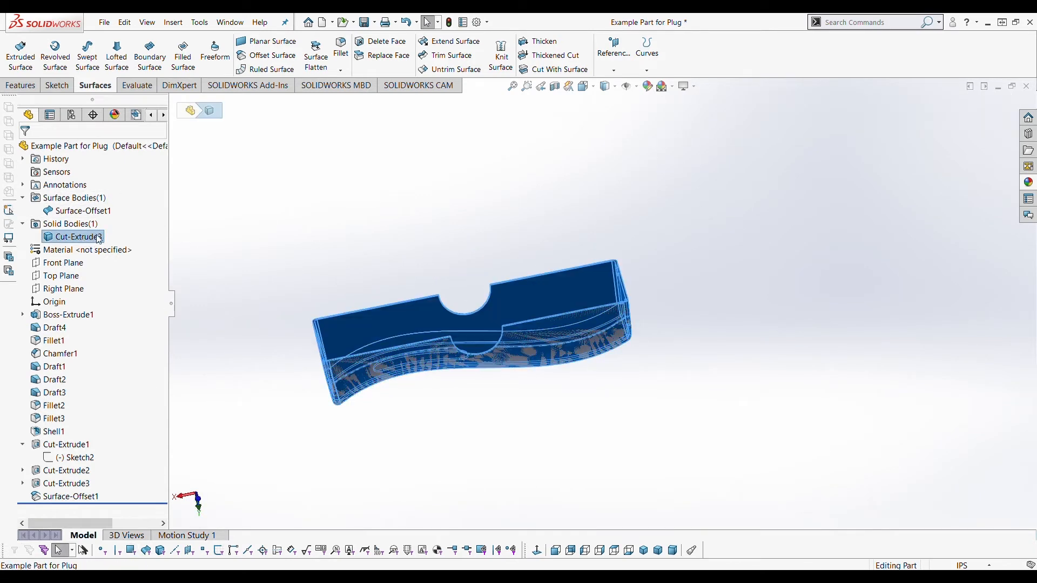
left_click(300, 225)
middle_click_drag(559, 298, 464, 370)
scroll(540, 315, "up", 4)
scroll(542, 306, "down", 7)
scroll(527, 303, "up", 3)
scroll(622, 351, "down", 3)
scroll(368, 413, "down", 3)
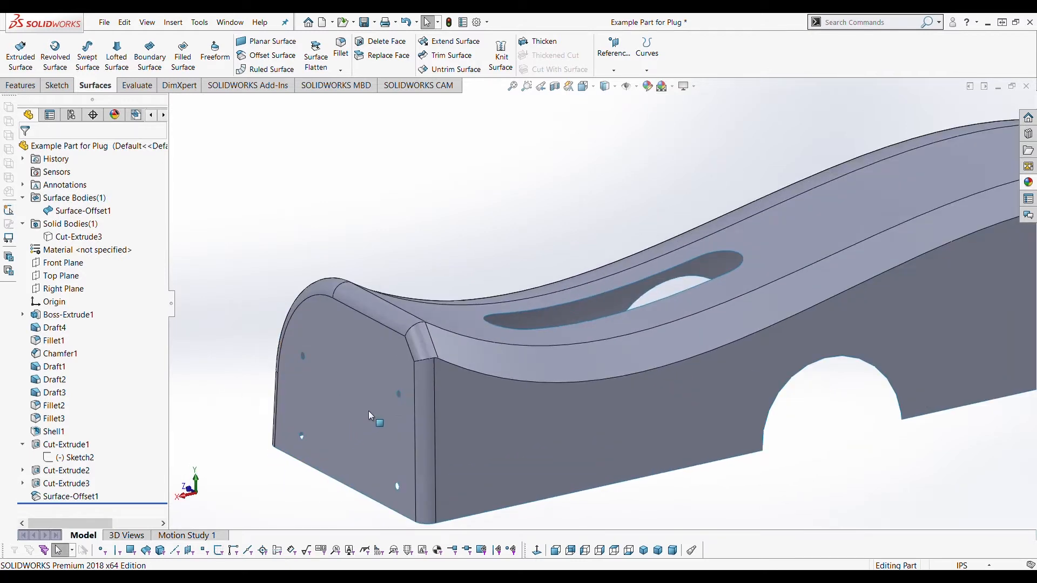
Patch the lower hole on the chamfered-corner side of the end face with a contact fill surface, merging the result.
scroll(621, 378, "up", 4)
middle_click_drag(704, 358, 468, 209)
left_click(177, 64)
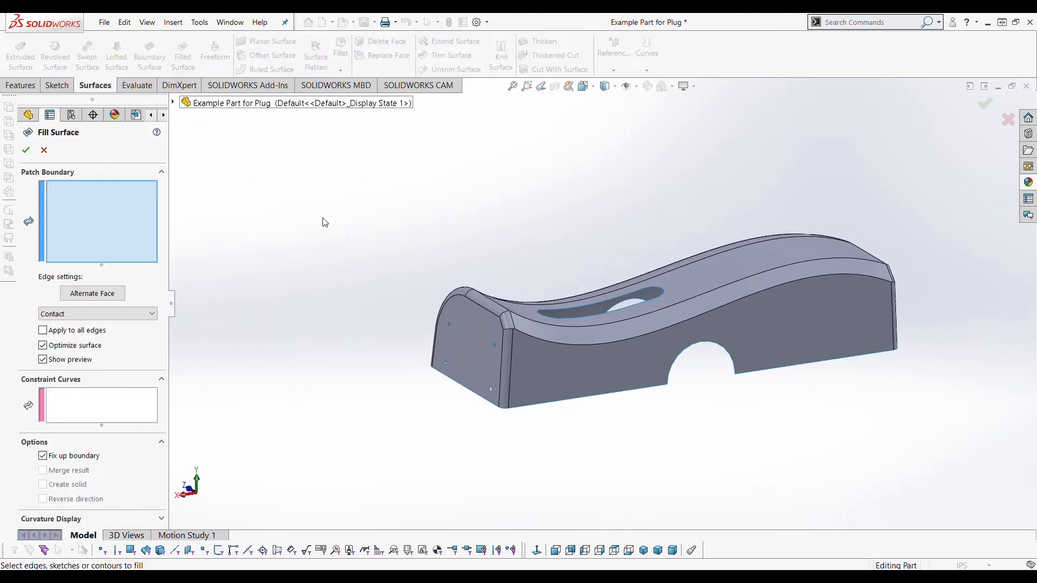
middle_click_drag(300, 220, 507, 312)
scroll(508, 311, "down", 5)
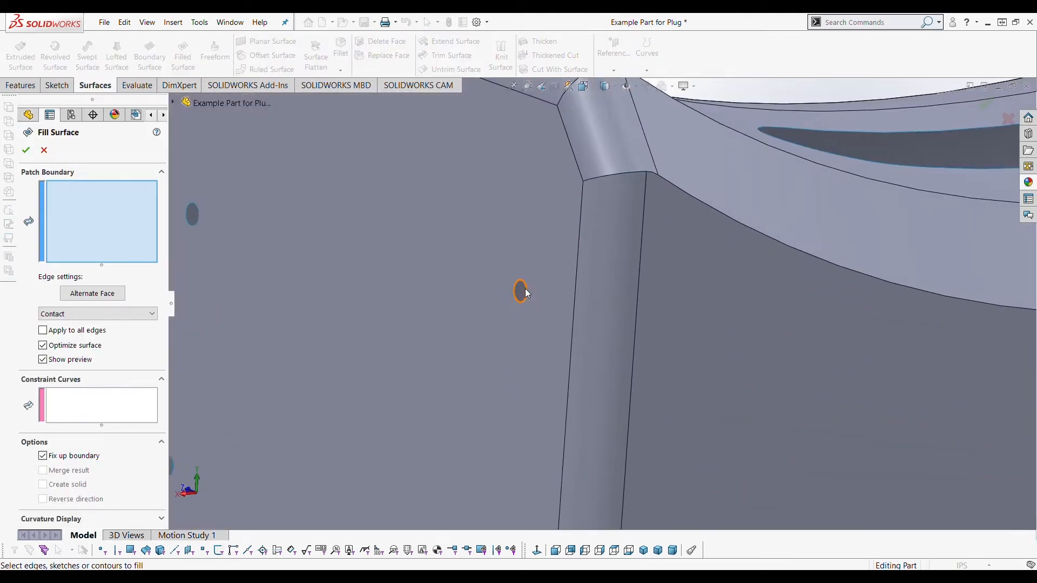
middle_click_drag(529, 288, 510, 292)
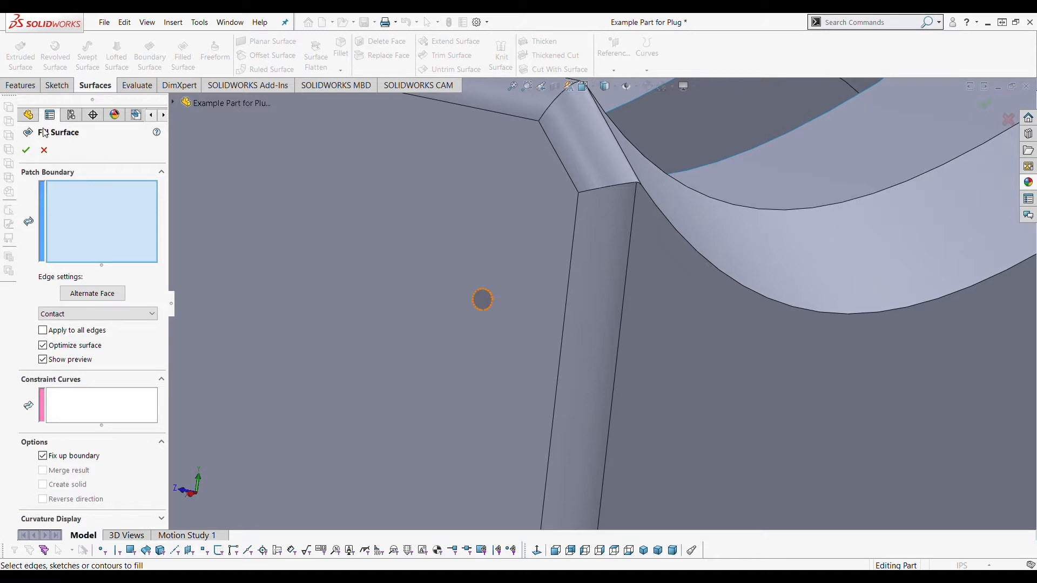
key("f")
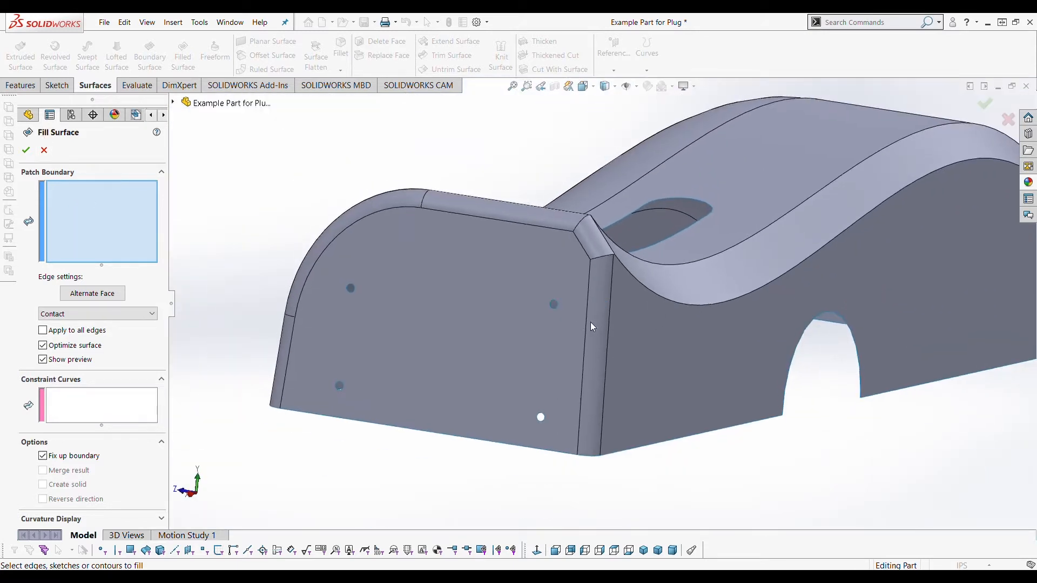
scroll(574, 365, "down", 4)
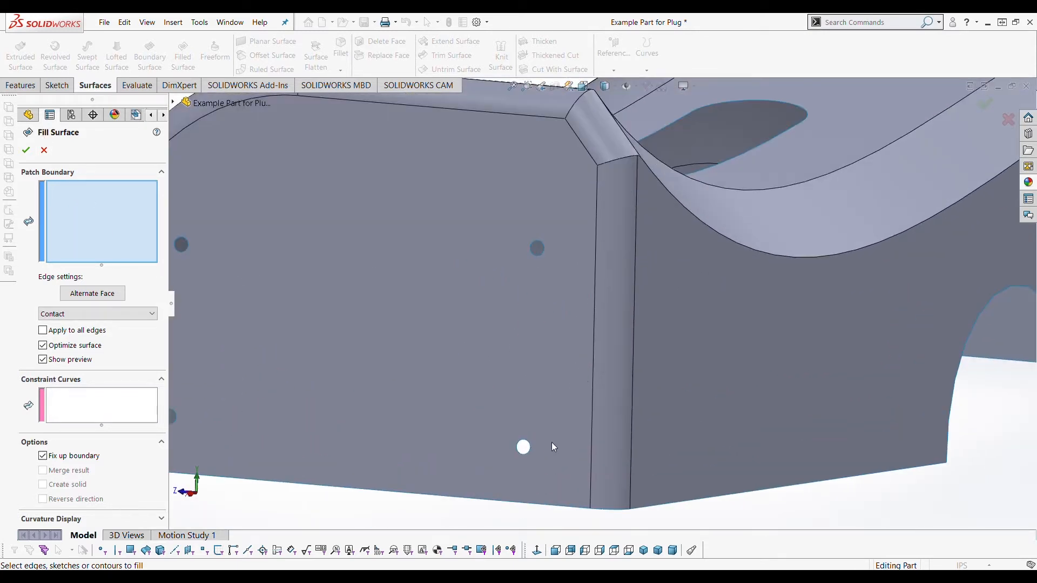
left_click(530, 448)
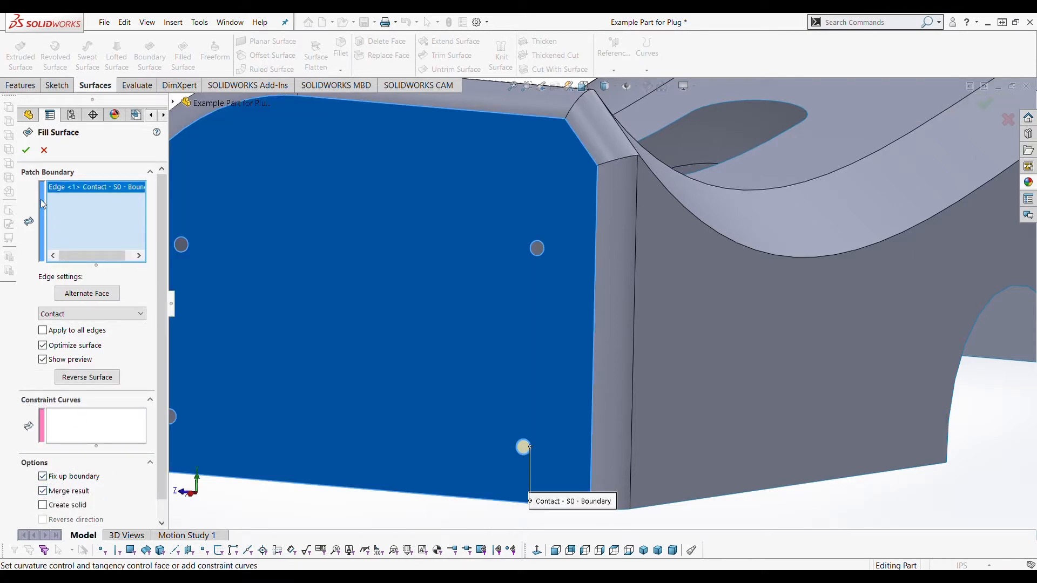
left_click(31, 154)
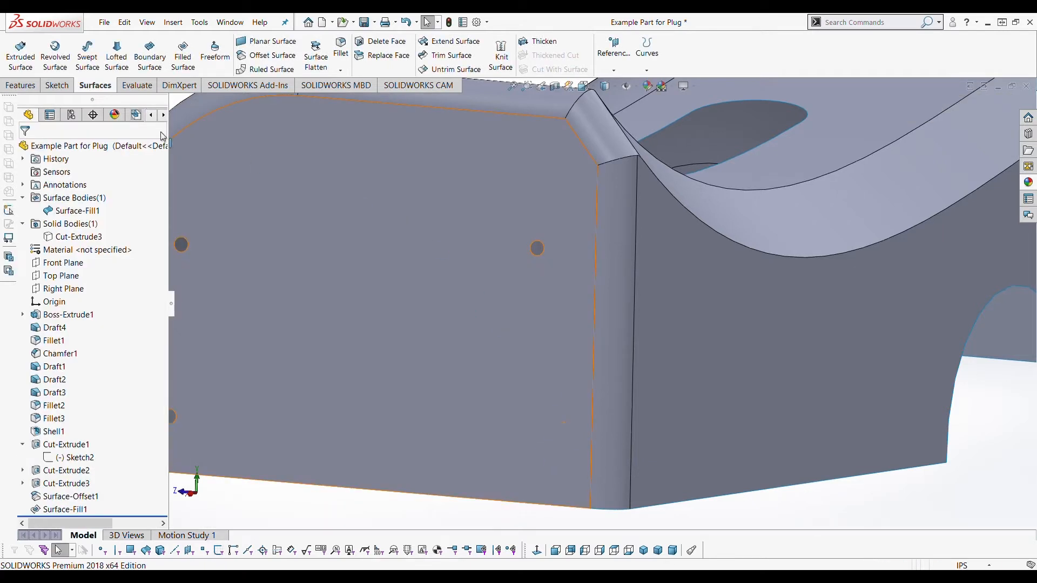
Patch both upper holes of the same end face with contact fill surfaces merged into the offset surface.
left_click(184, 59)
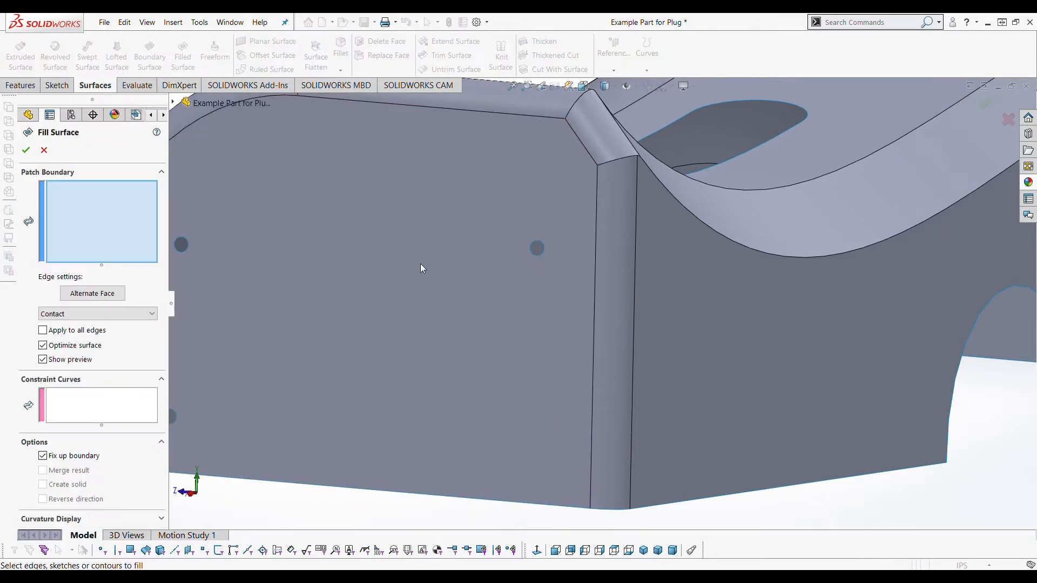
left_click(543, 251)
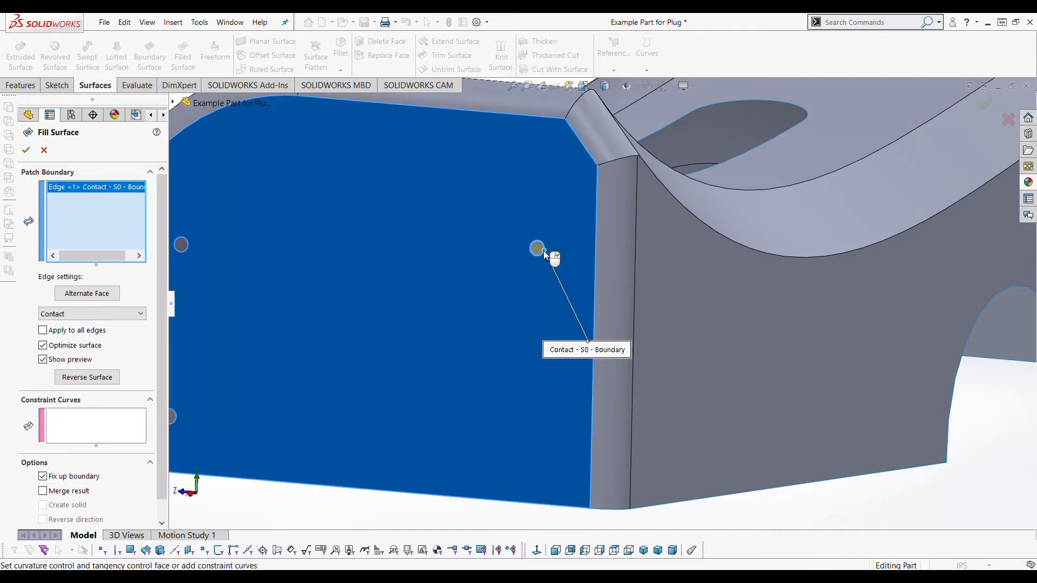
left_click(27, 150)
scroll(342, 285, "up", 5)
scroll(432, 265, "down", 8)
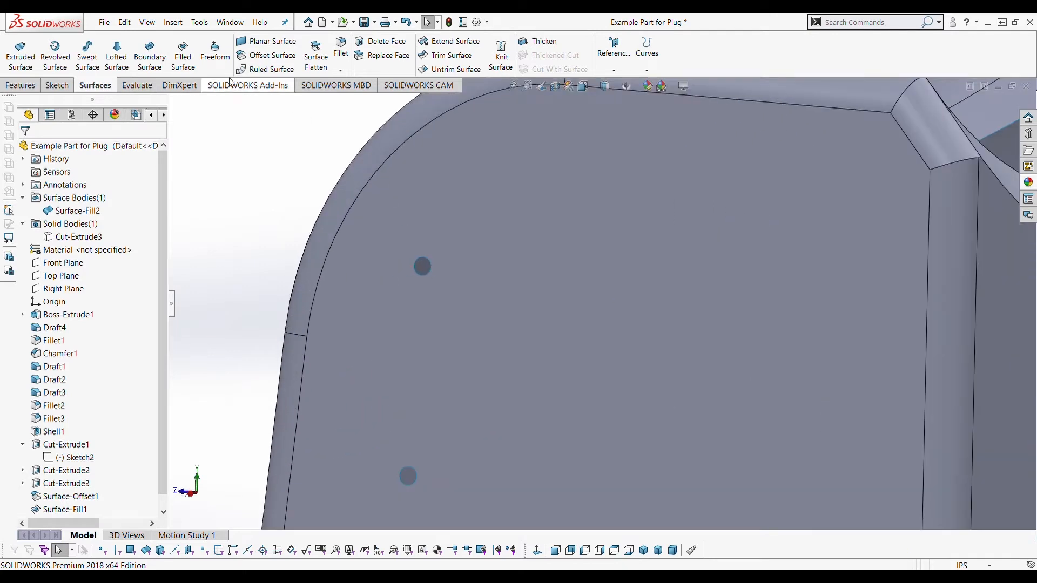
left_click(184, 56)
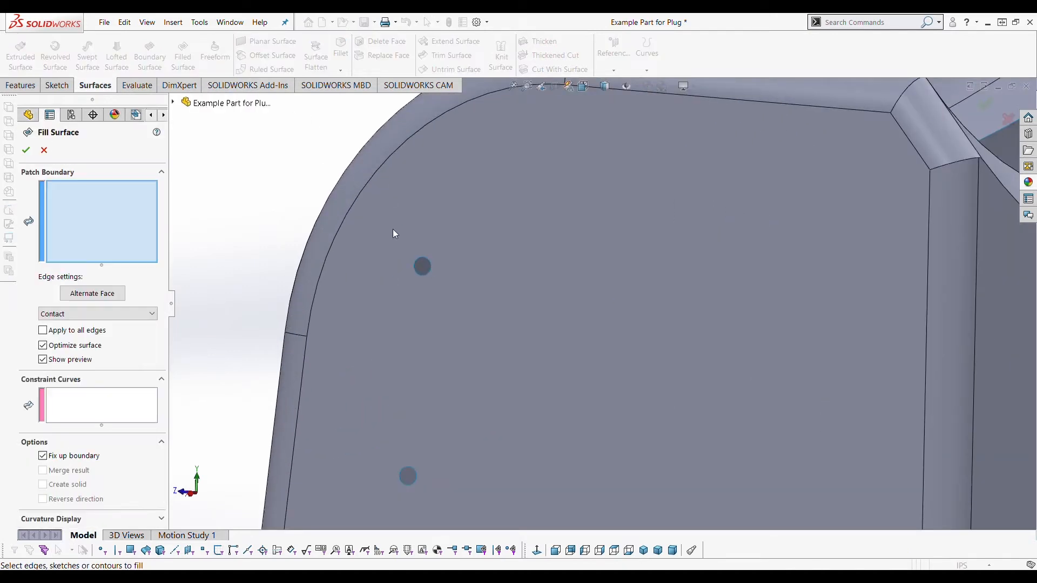
left_click(430, 263)
left_click(27, 151)
Patch the remaining lower hole on the rounded side of this end face with a merged contact fill surface.
scroll(637, 267, "up", 3)
scroll(508, 397, "down", 2)
left_click(508, 397)
left_click(184, 56)
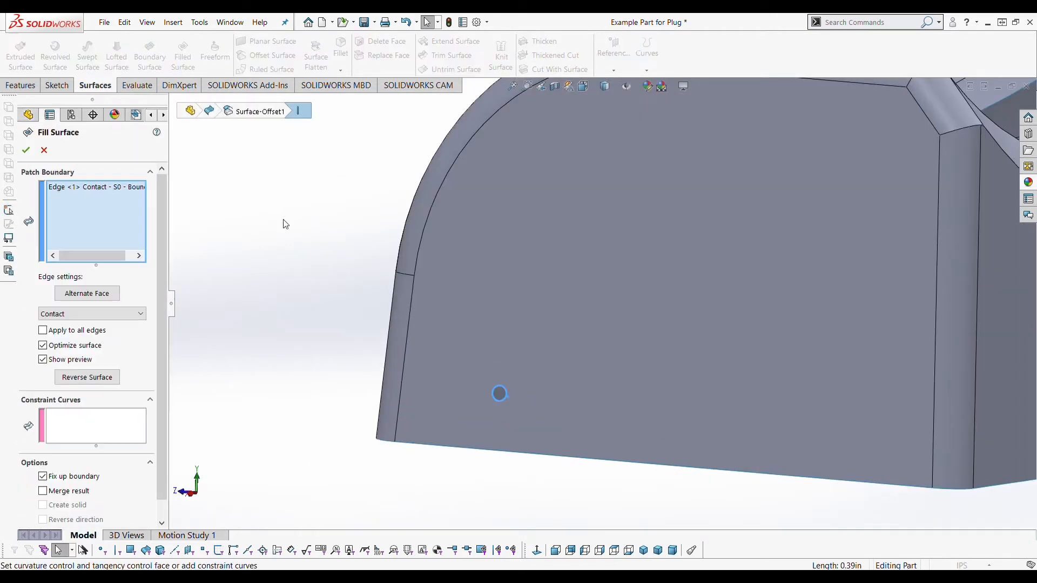
left_click(26, 151)
Patch the upper hole near the chamfered corner of the opposite end face with a merged fill surface.
scroll(627, 286, "up", 6)
middle_click_drag(961, 281, 648, 297)
scroll(512, 297, "down", 6)
left_click(512, 299)
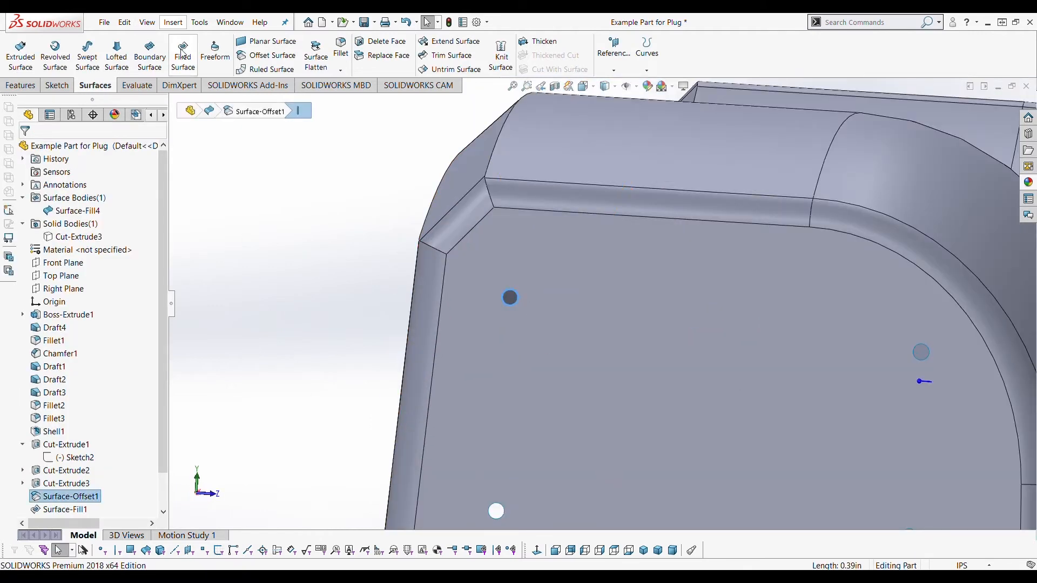
left_click(183, 56)
left_click(27, 150)
Patch the upper hole on the rounded side of the opposite end face with a merged fill surface.
scroll(692, 374, "up", 6)
scroll(712, 331, "down", 6)
left_click(712, 329)
left_click(184, 56)
left_click(26, 151)
Patch the opposite end face's lower hole on the chamfered-corner side with a contact fill surface, enabling Merge result.
scroll(324, 432, "up", 1)
scroll(343, 454, "down", 2)
left_click(350, 453)
left_click(184, 52)
left_click(66, 491)
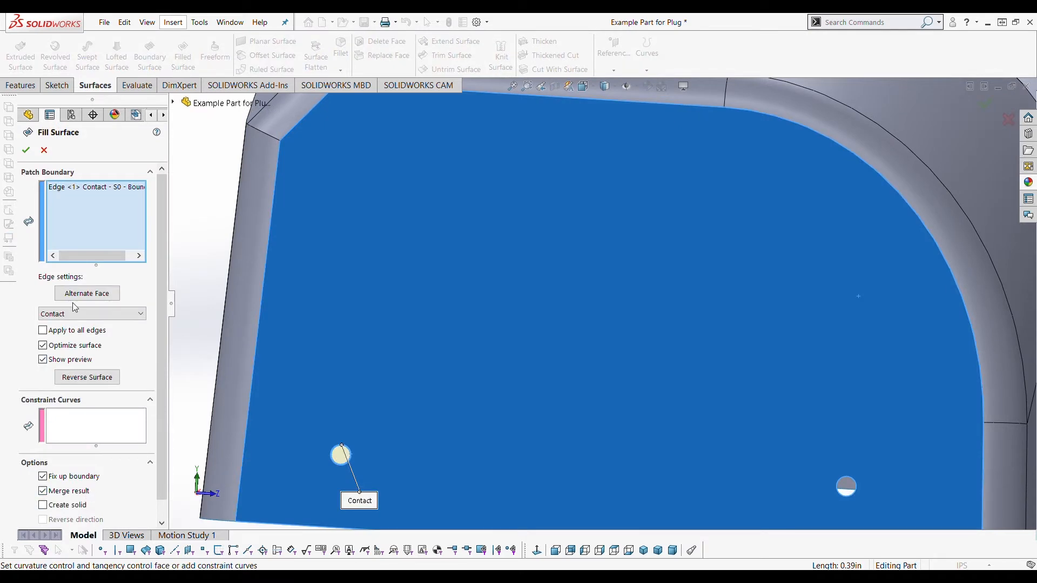
left_click(26, 151)
Patch the opposite end face's last lower hole on the rounded side with a fill surface, enabling Merge result.
scroll(378, 216, "up", 3)
scroll(690, 355, "down", 2)
left_click(630, 355)
left_click(184, 56)
left_click(66, 491)
left_click(27, 151)
scroll(421, 397, "up", 6)
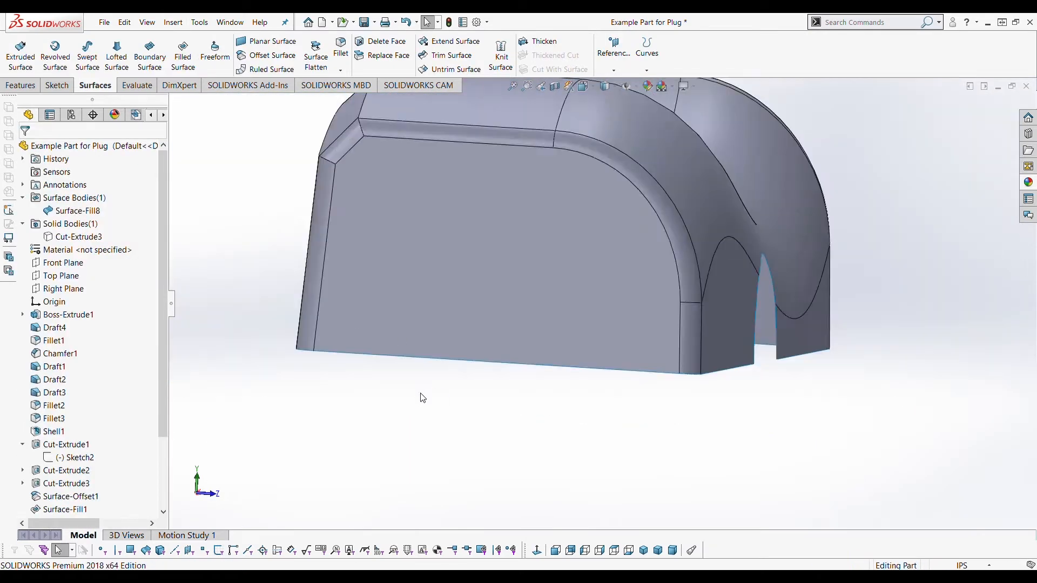
Close the long slot in the curved top face with a contact fill surface bounded by its four edges.
middle_click_drag(508, 254, 440, 310)
left_click(56, 85)
scroll(678, 189, "up", 2)
middle_click_drag(679, 189, 621, 383)
scroll(621, 384, "down", 3)
middle_click_drag(662, 307, 621, 332)
key("ctrl+7")
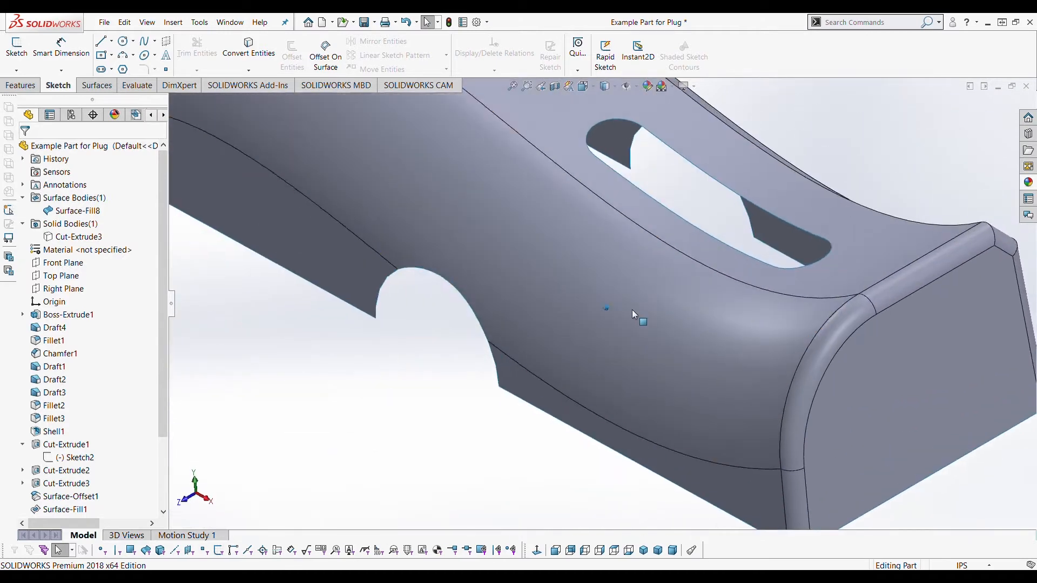
scroll(673, 214, "down", 2)
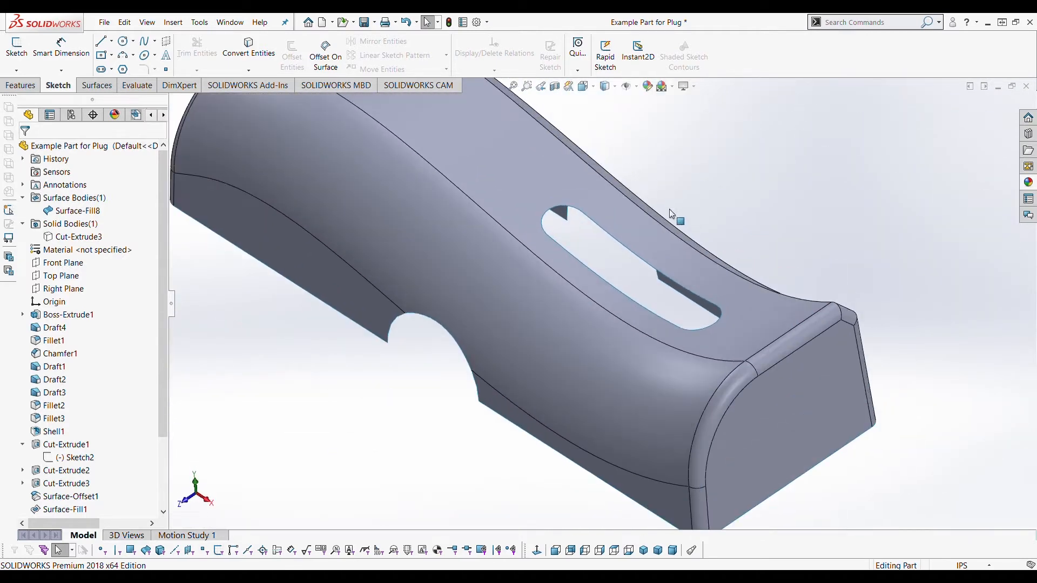
left_click(96, 86)
left_click(182, 56)
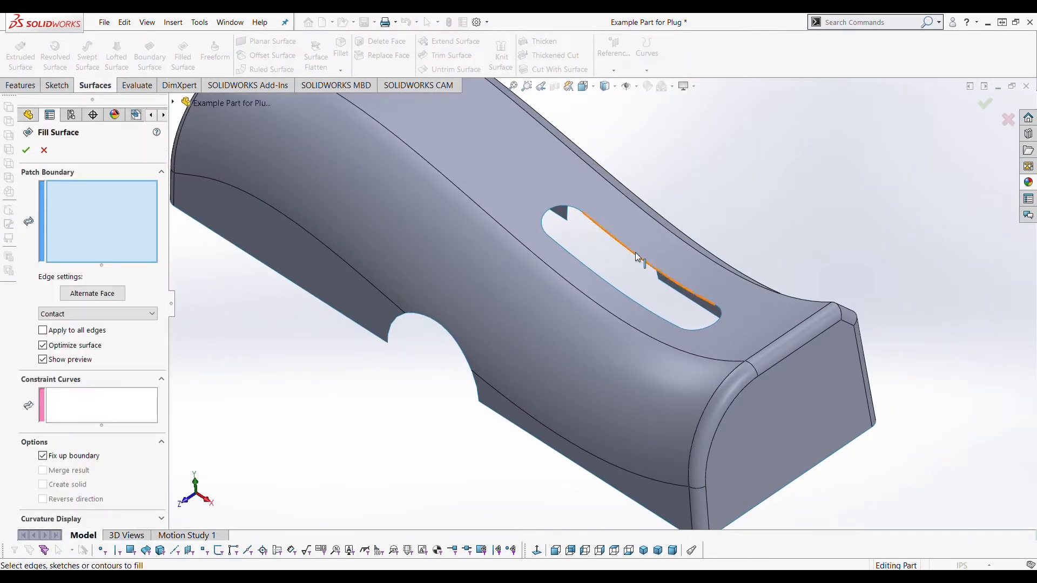
left_click(635, 252)
left_click(571, 206)
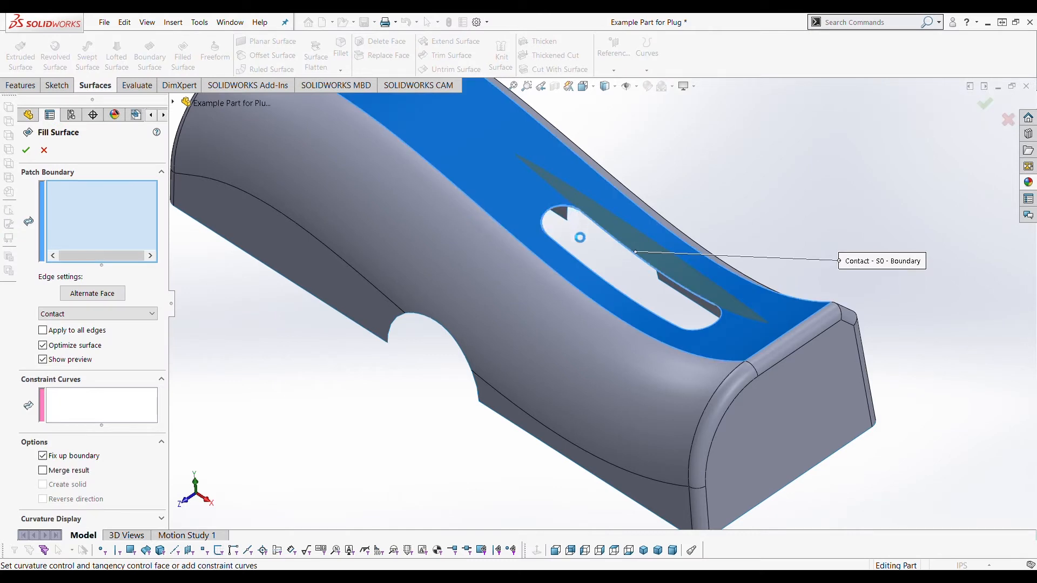
left_click(566, 252)
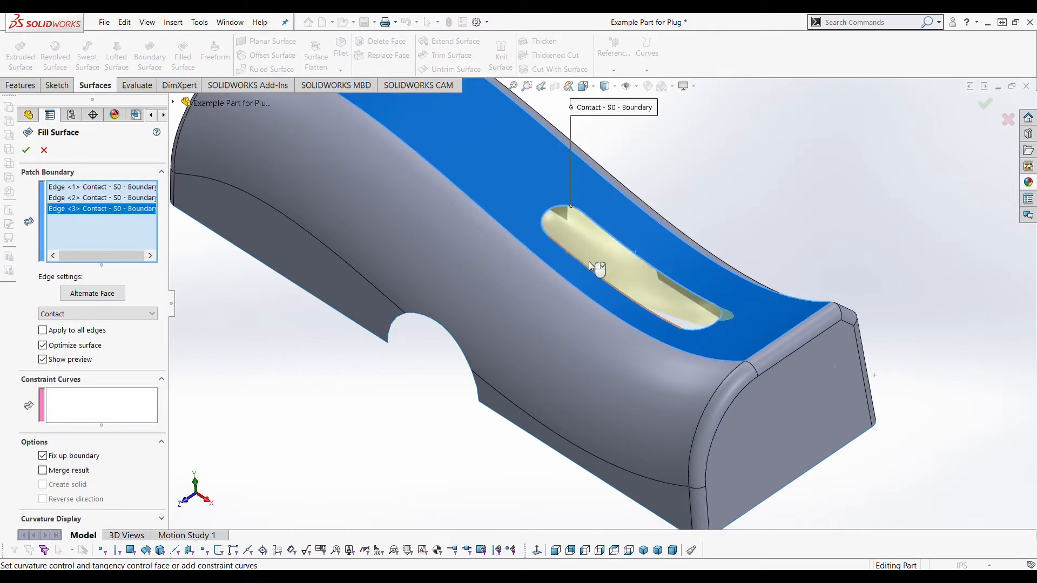
left_click(696, 328)
scroll(684, 321, "down", 2)
middle_click_drag(682, 318, 562, 235)
scroll(563, 235, "up", 4)
scroll(470, 223, "down", 2)
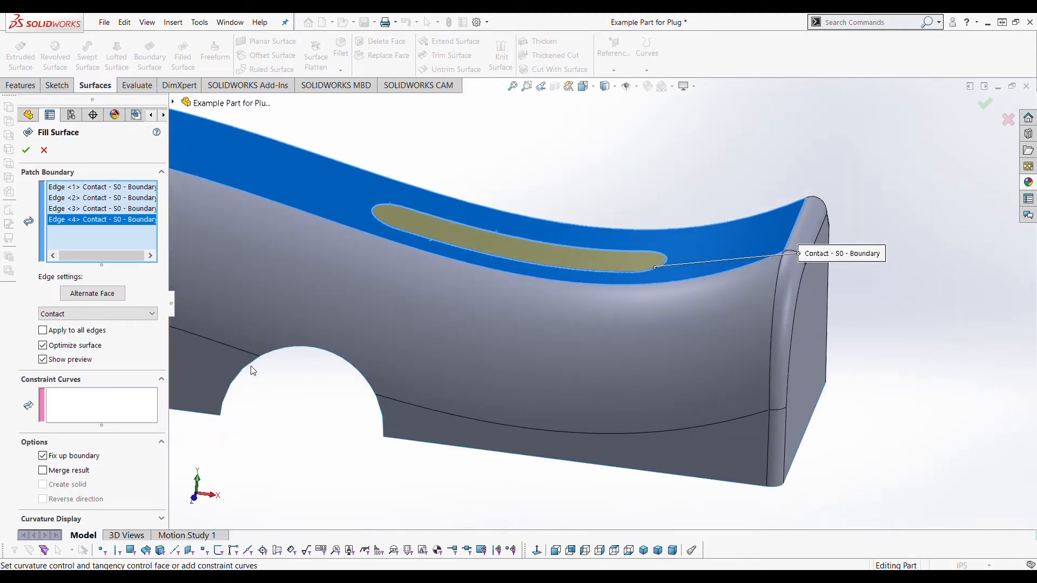
left_click(27, 152)
scroll(627, 183, "up", 3)
middle_click_drag(636, 245, 592, 361)
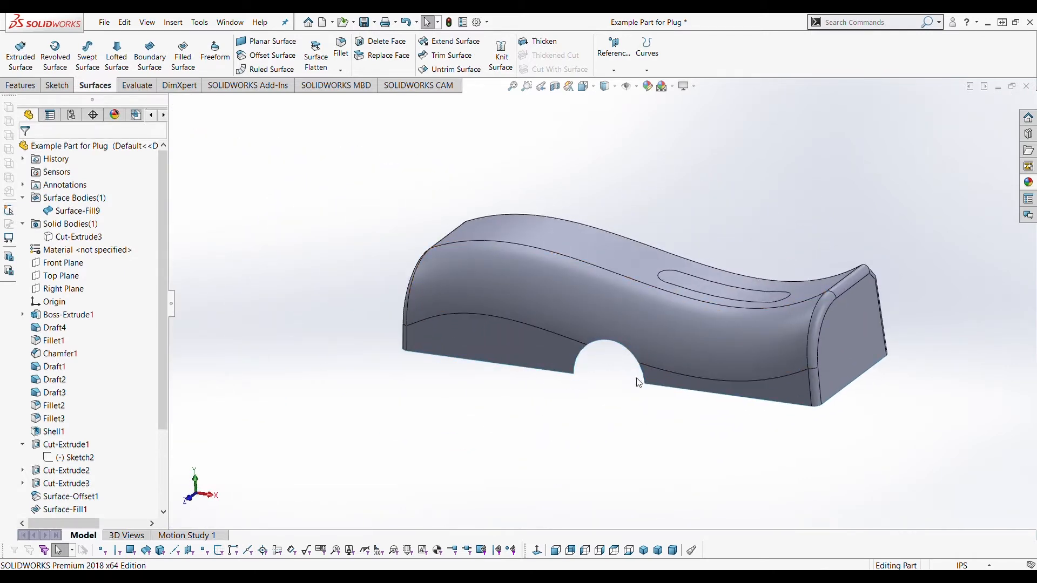
middle_click_drag(643, 358, 584, 317)
scroll(585, 419, "down", 3)
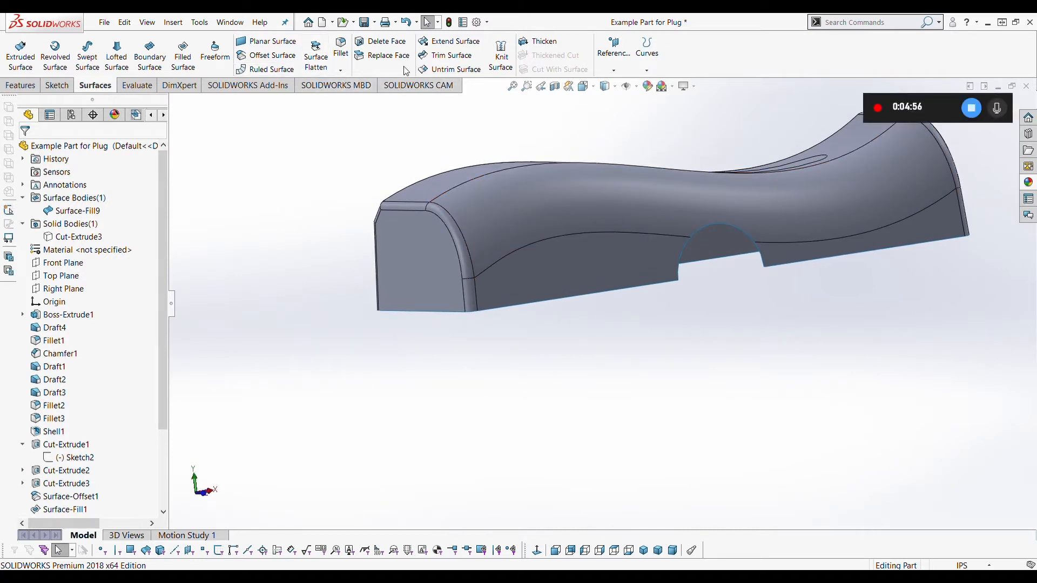
left_click(456, 43)
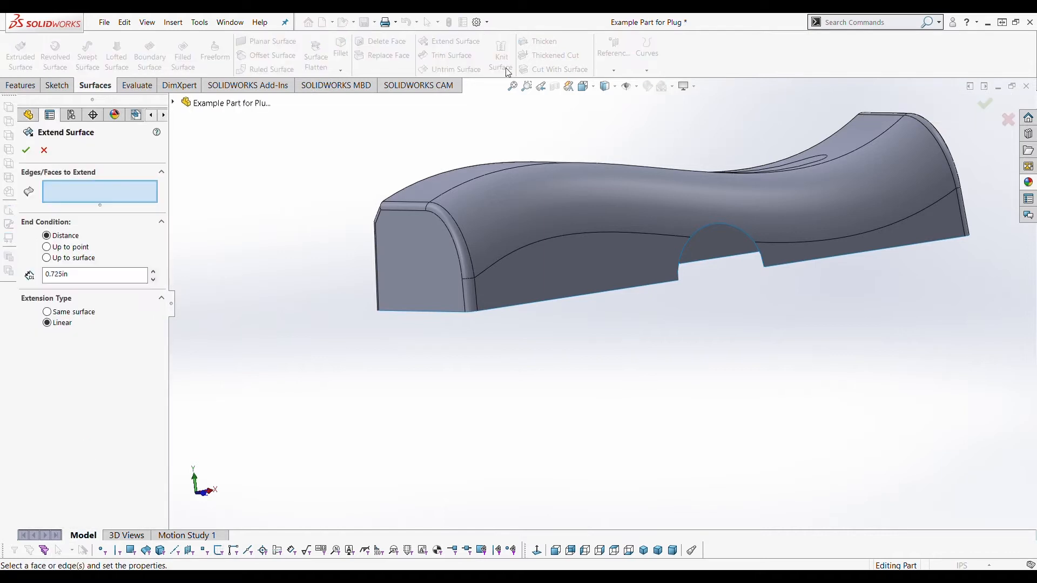
left_click(604, 291)
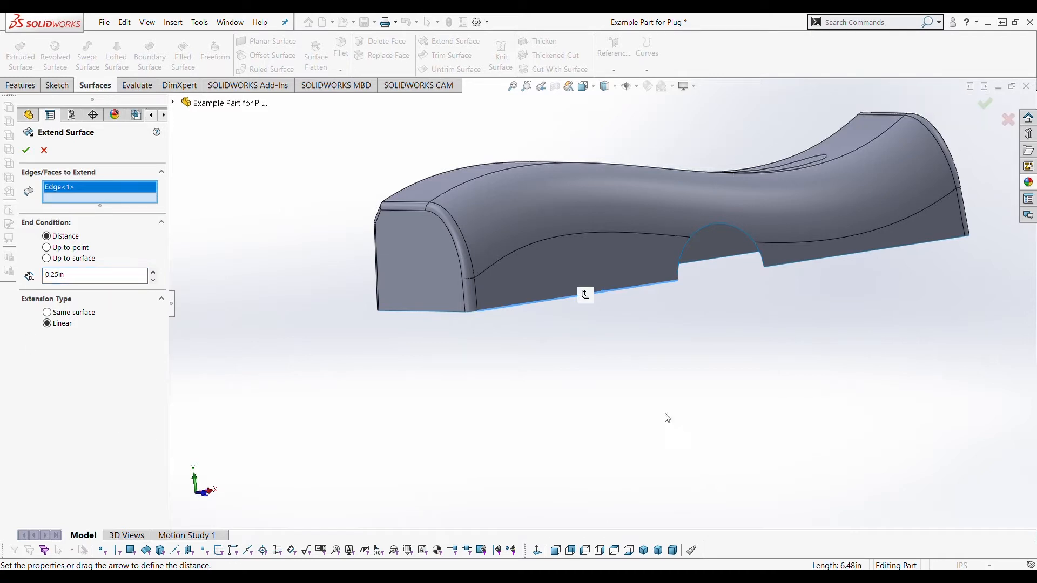
scroll(637, 282, "down", 3)
scroll(545, 296, "up", 2)
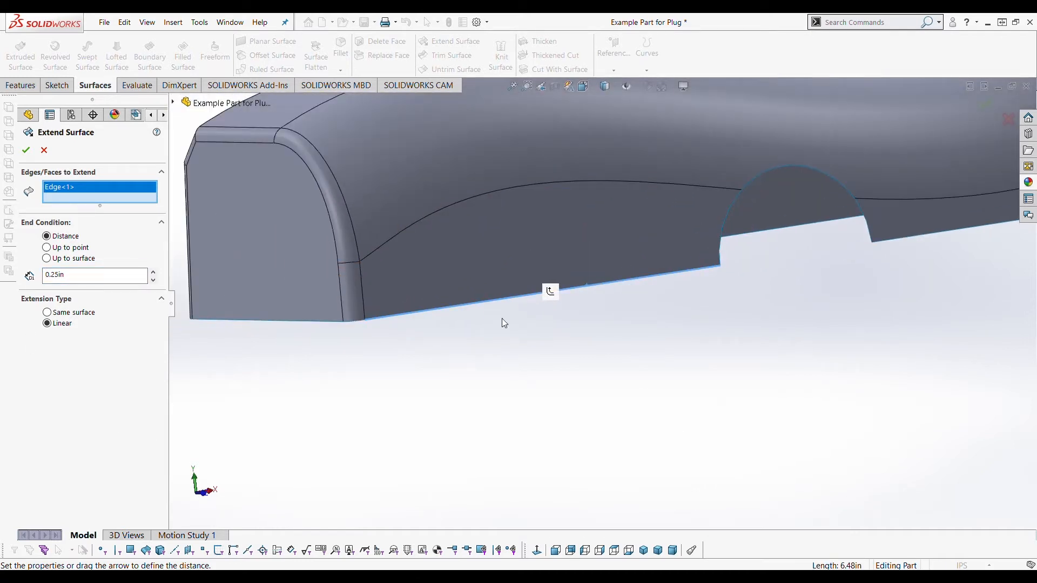
left_click(615, 285)
middle_click_drag(730, 219, 764, 171)
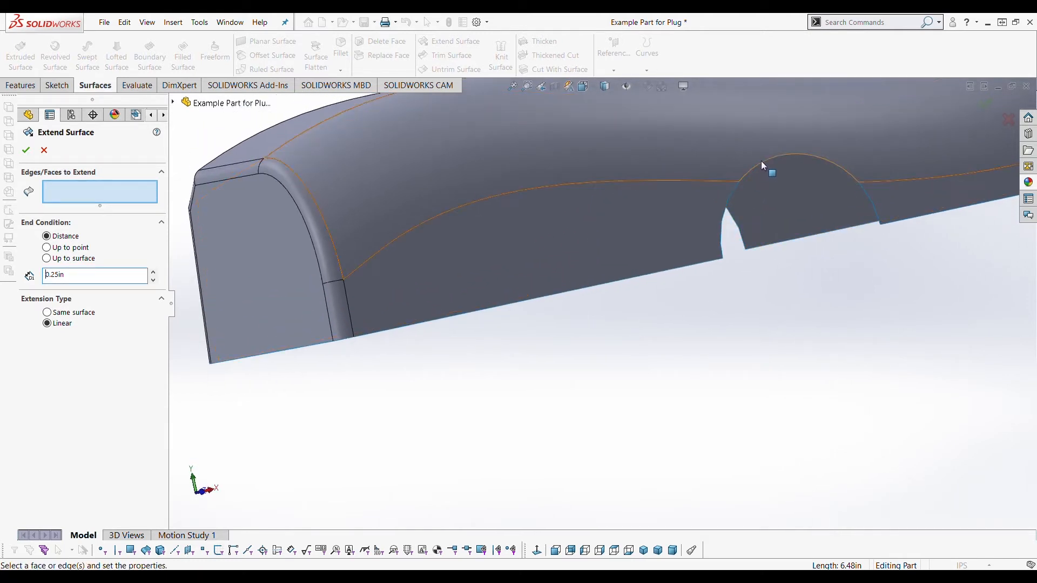
left_click(767, 165)
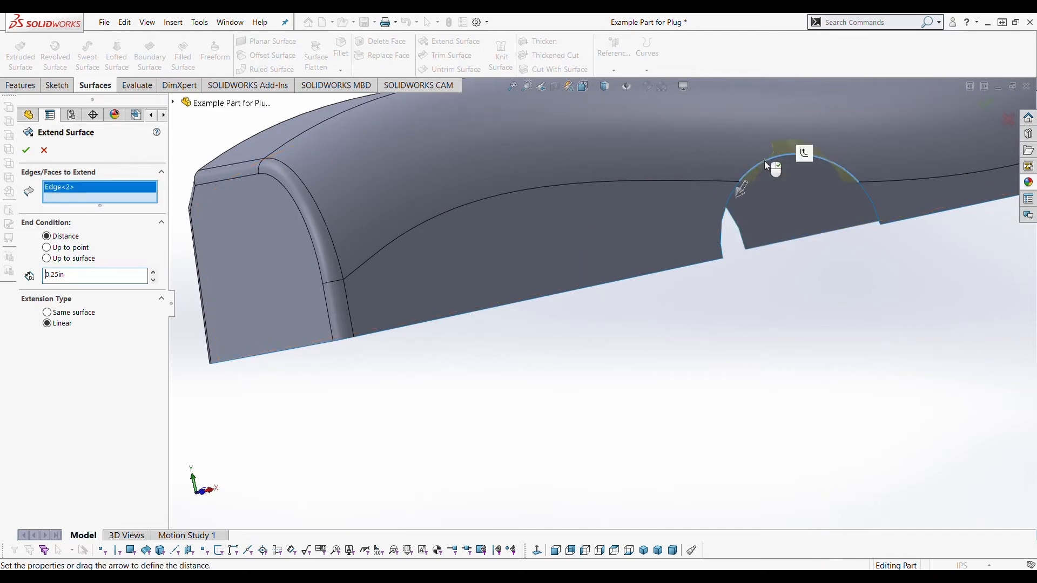
scroll(778, 163, "down", 5)
middle_click_drag(780, 165, 667, 294)
scroll(712, 219, "up", 3)
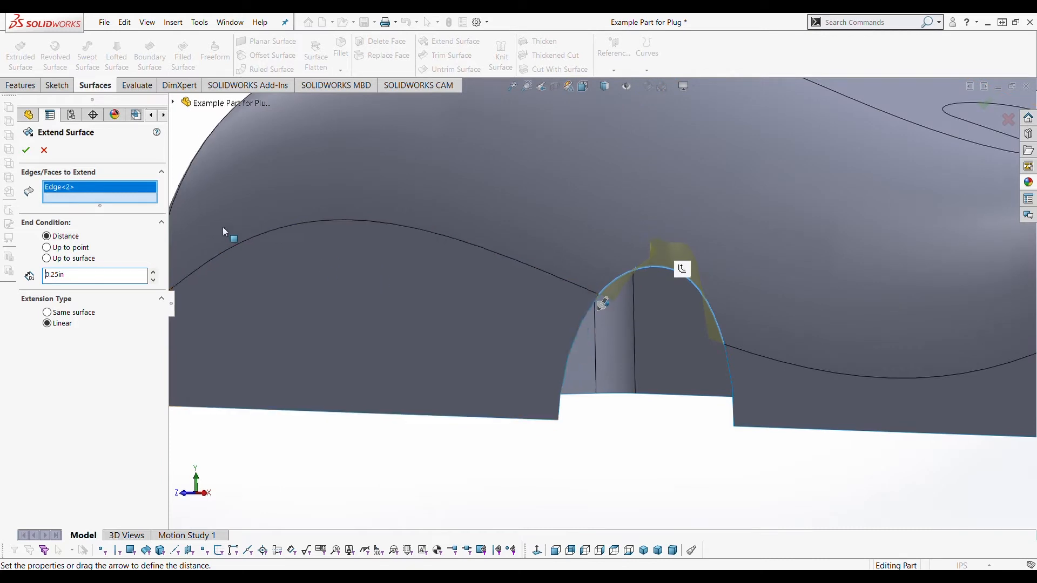
middle_click_drag(277, 244, 223, 232)
left_click(49, 154)
Set up a Tangent to Surface ruled surface with a 0.25 in distance on the side face's bottom edge beside the wheel arch.
scroll(368, 307, "up", 4)
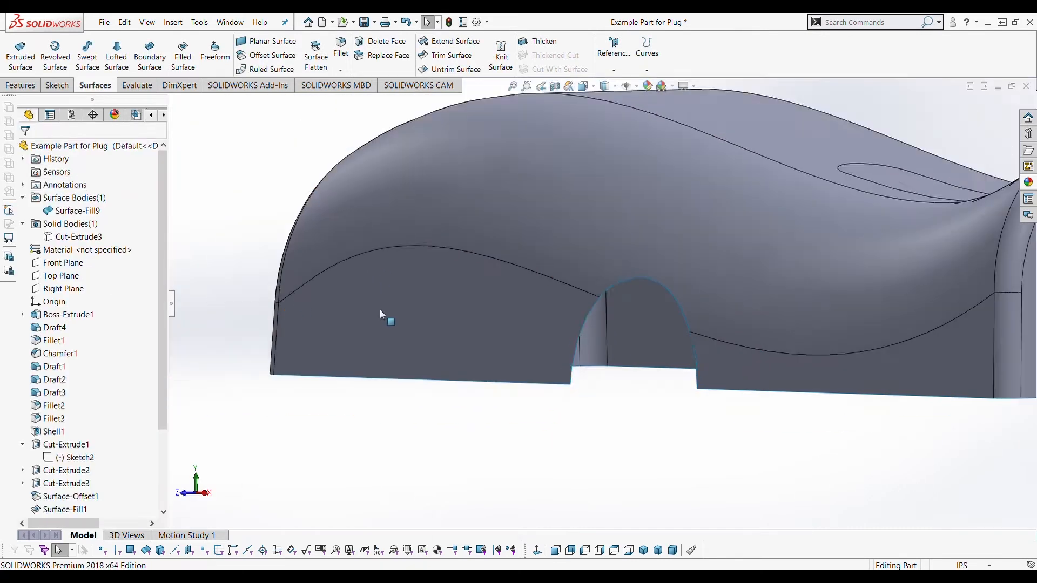
middle_click_drag(543, 429, 563, 432)
left_click(273, 70)
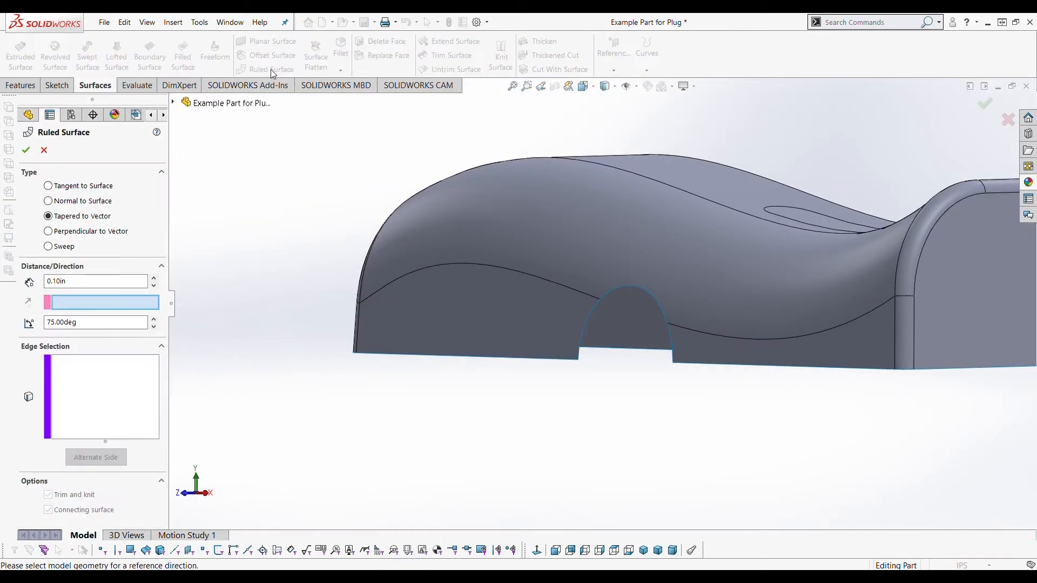
left_click(102, 189)
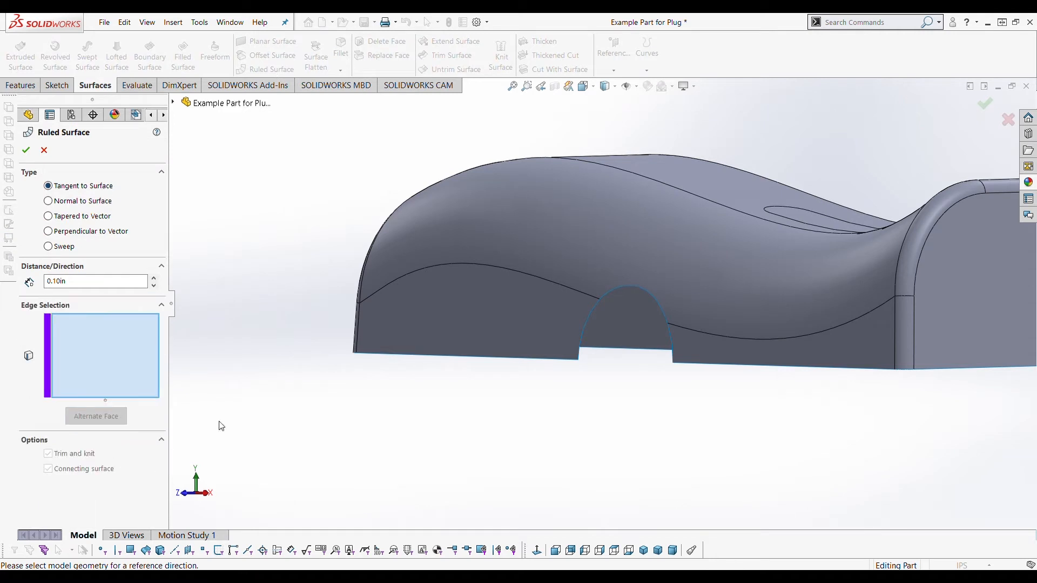
left_click(493, 359)
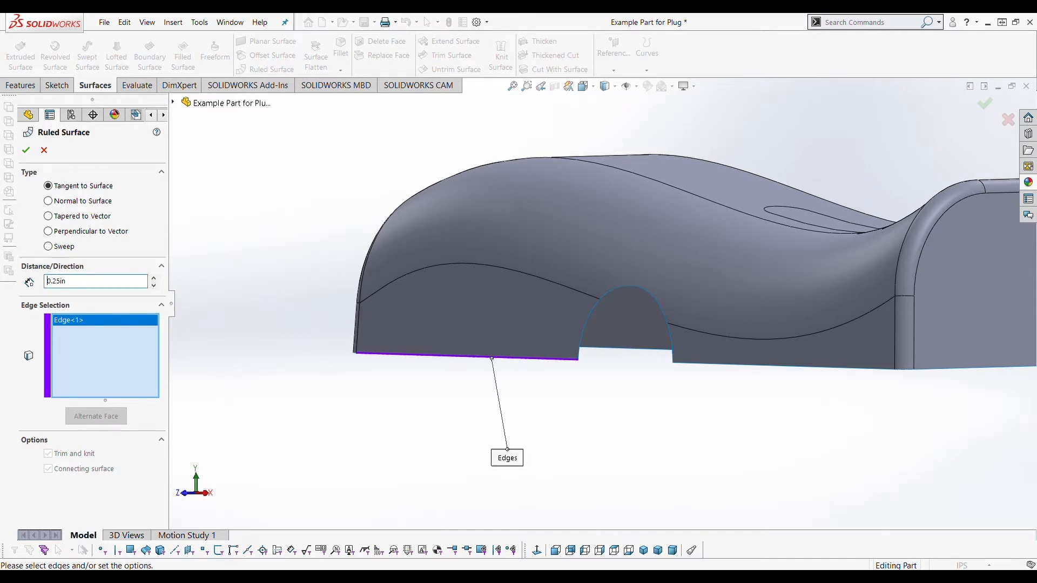
Replace the selected side edge with the adjacent end face's bottom edge and the bottom edges of its two corners.
middle_click_drag(371, 411, 369, 306)
scroll(394, 392, "up", 3)
scroll(485, 338, "down", 5)
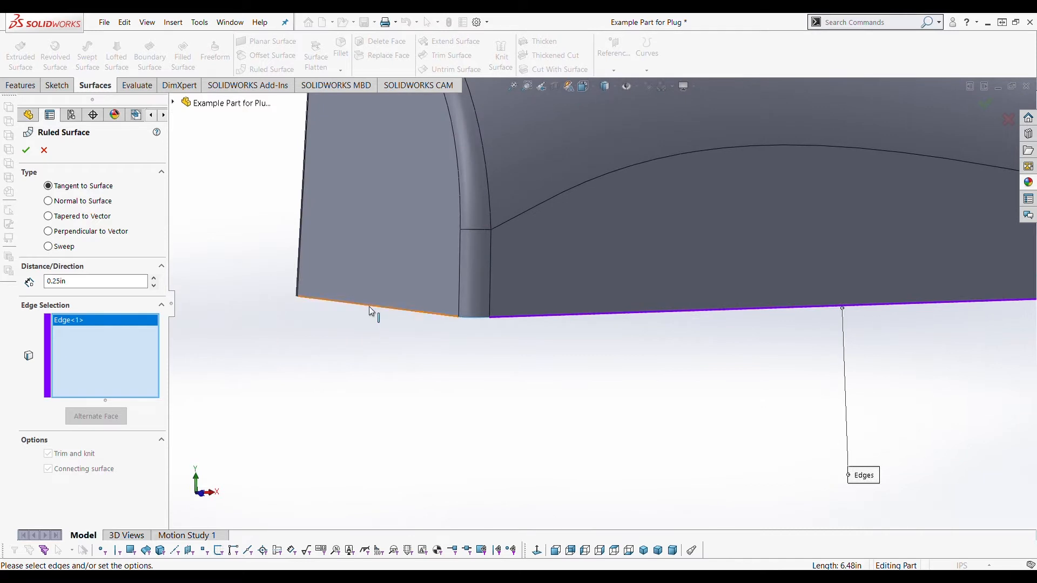
left_click(372, 312)
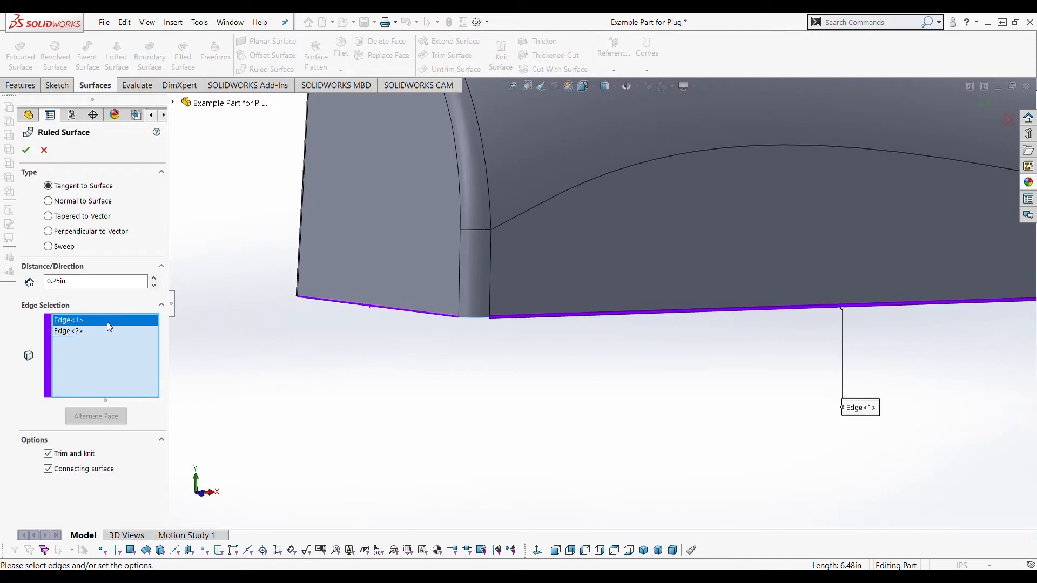
key("Delete")
middle_click_drag(475, 324, 364, 292)
left_click(354, 293)
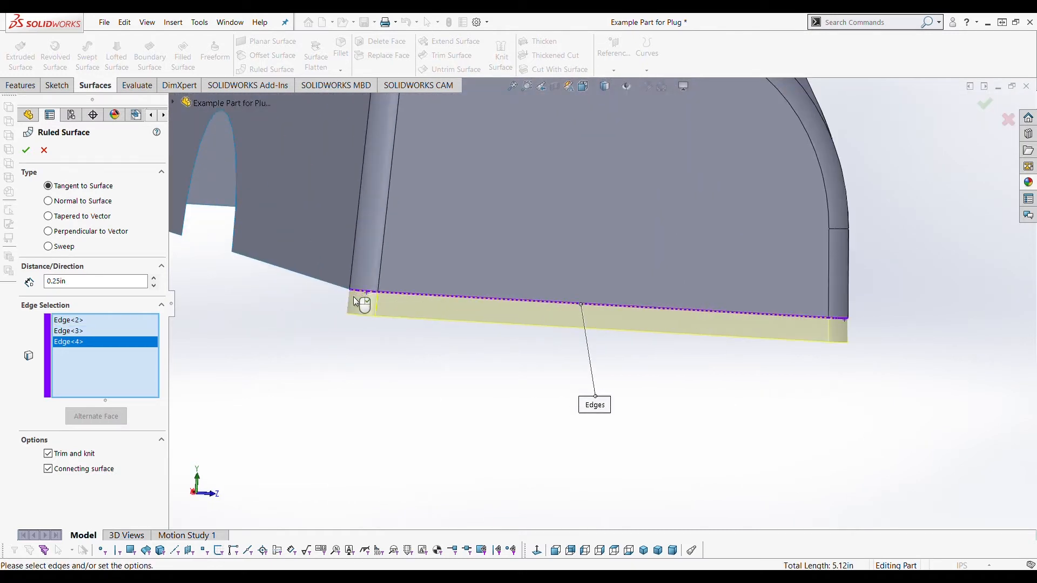
Add the chamfered side face's two bottom edges, one on each side of the wheel arch, to the ruled surface selection.
scroll(452, 318, "up", 4)
left_click(465, 297)
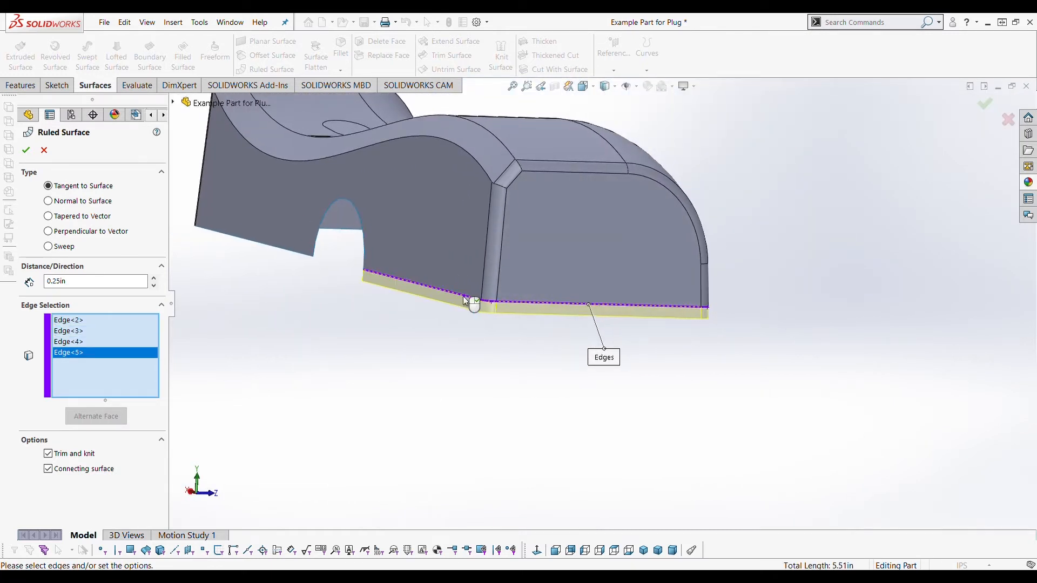
scroll(345, 306, "down", 6)
scroll(299, 253, "up", 5)
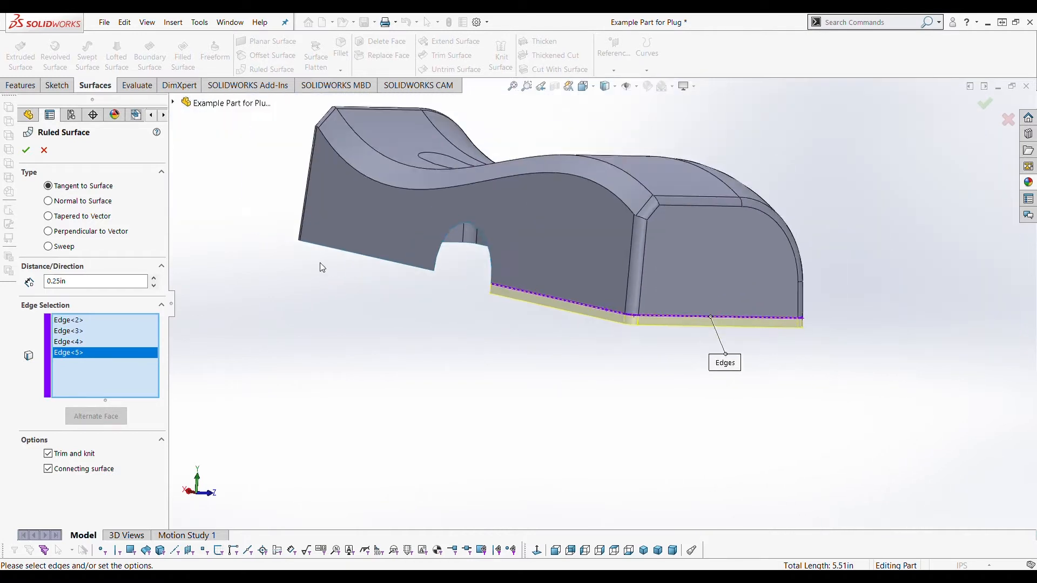
middle_click_drag(299, 254, 426, 269)
scroll(425, 269, "down", 6)
left_click(456, 274)
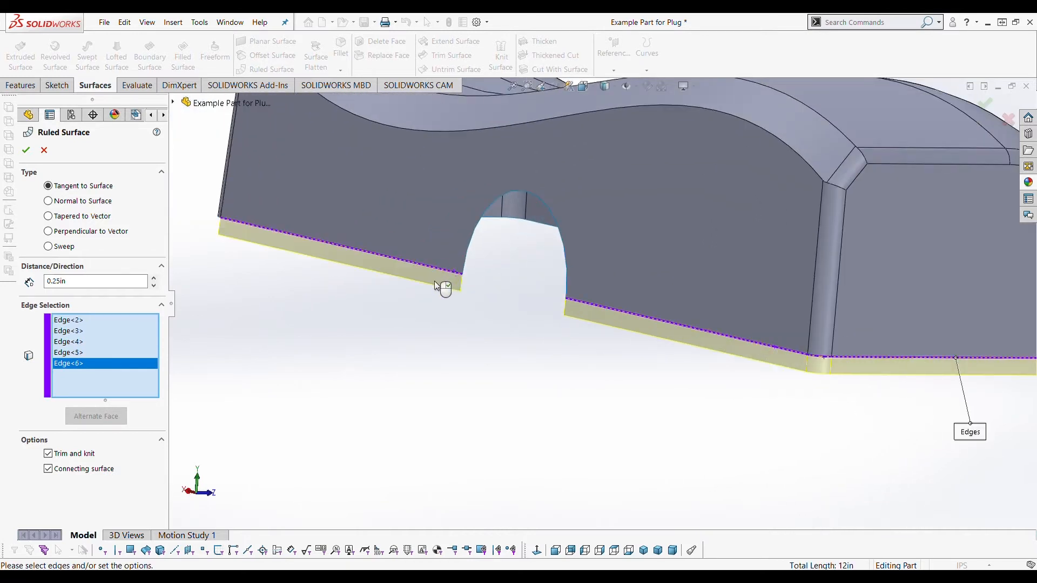
Add the opposite end face's bottom edge, its corner edges and the rounded side's two bottom edges to the ruled surface selection.
scroll(436, 282, "up", 4)
middle_click_drag(436, 282, 503, 279)
scroll(376, 270, "down", 5)
left_click(380, 263)
middle_click_drag(381, 263, 364, 290)
left_click(367, 268)
scroll(364, 271, "up", 5)
scroll(380, 270, "down", 4)
left_click(375, 269)
left_click(361, 295)
scroll(355, 295, "up", 5)
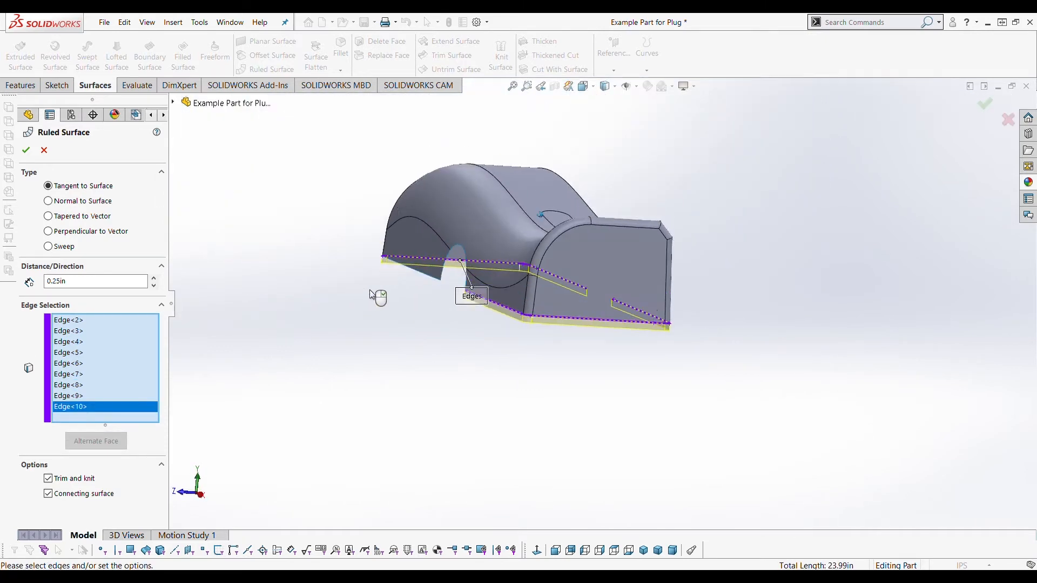
scroll(378, 287, "down", 5)
left_click(505, 272)
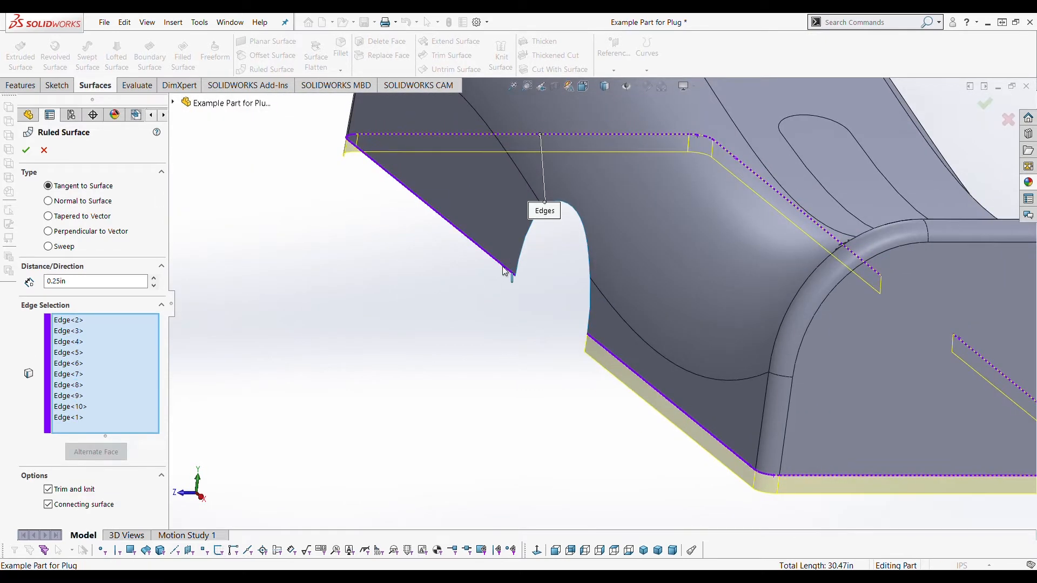
Try adding the rounded side's wheel arch edges to the ruled surface selection, and remove them again.
scroll(513, 275, "up", 5)
scroll(542, 324, "down", 8)
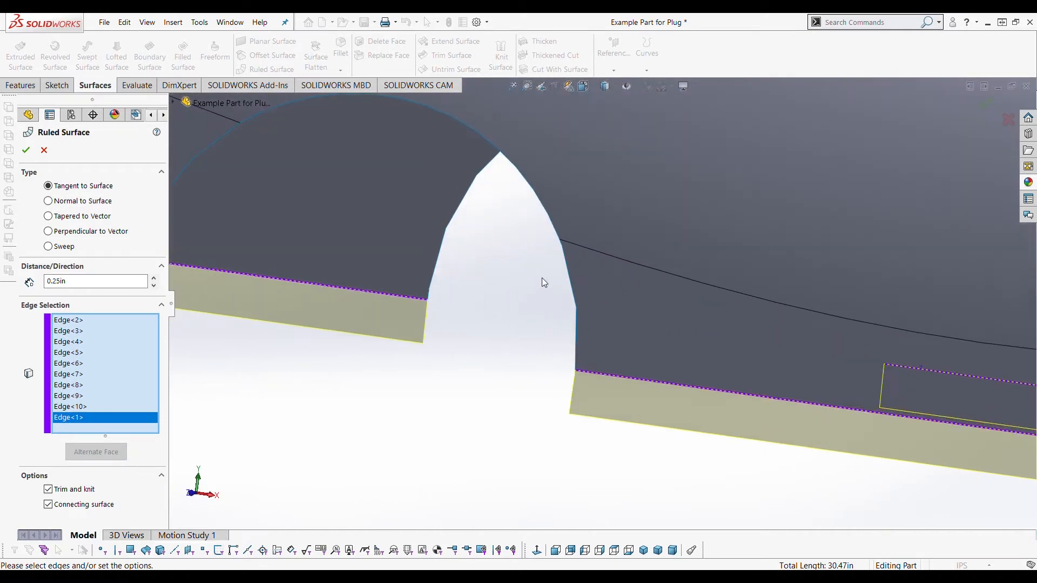
left_click(577, 315)
middle_click_drag(577, 313, 529, 303)
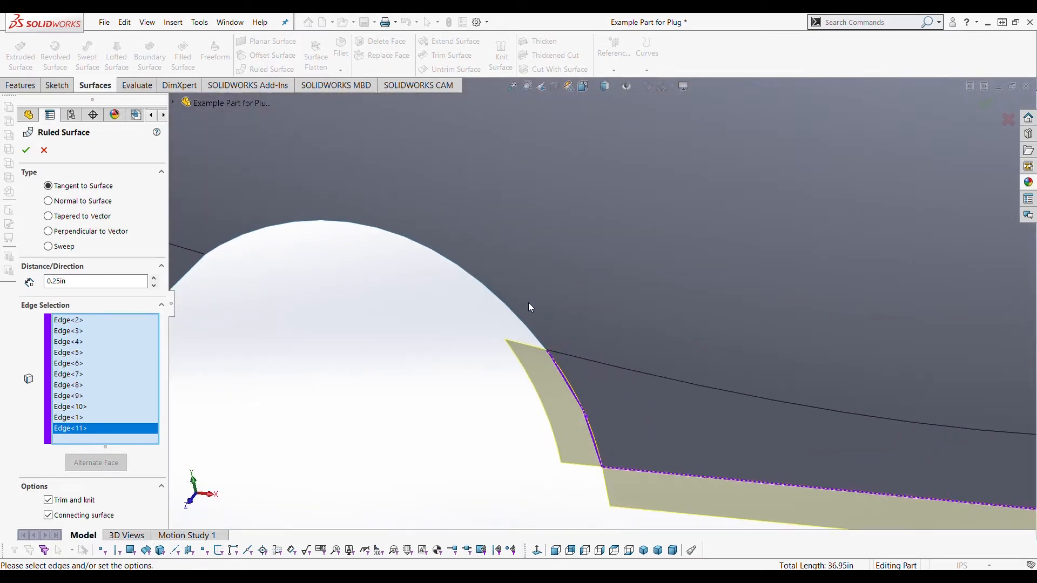
left_click(521, 323)
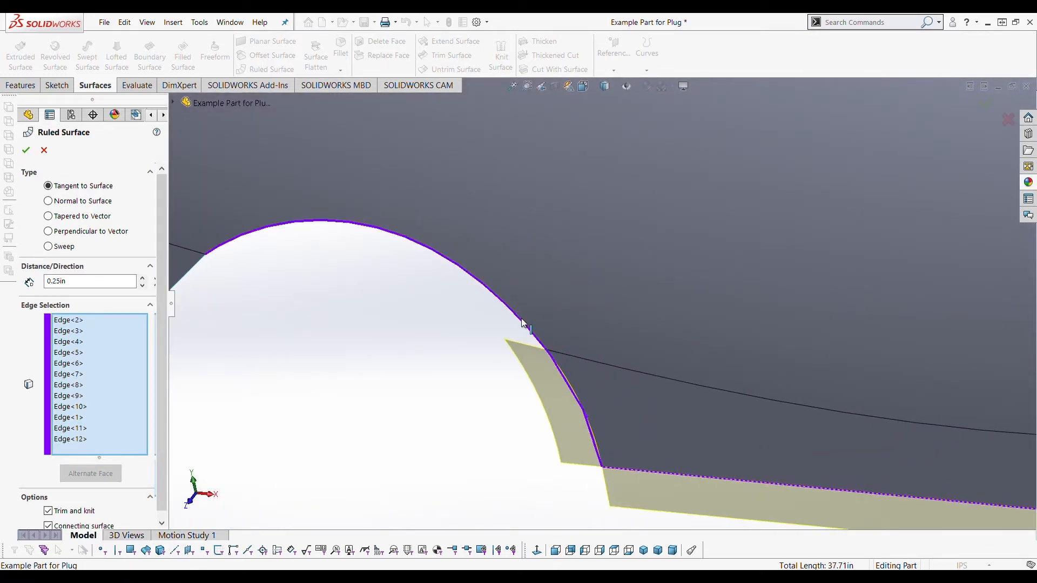
left_click(523, 323)
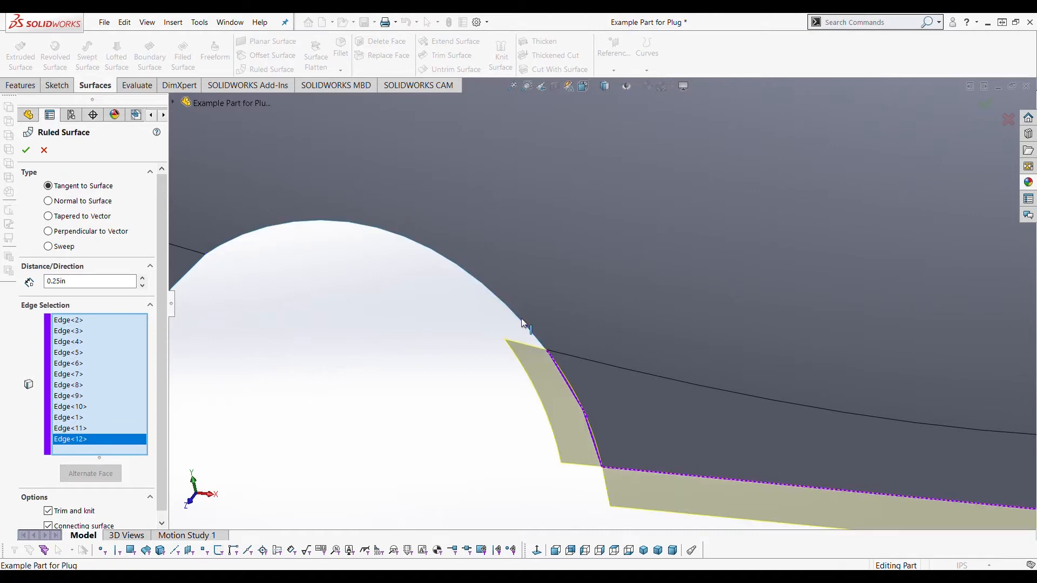
left_click(559, 370)
Create the 0.25 in tangent ruled surface along all the selected bottom edges.
scroll(548, 371, "up", 10)
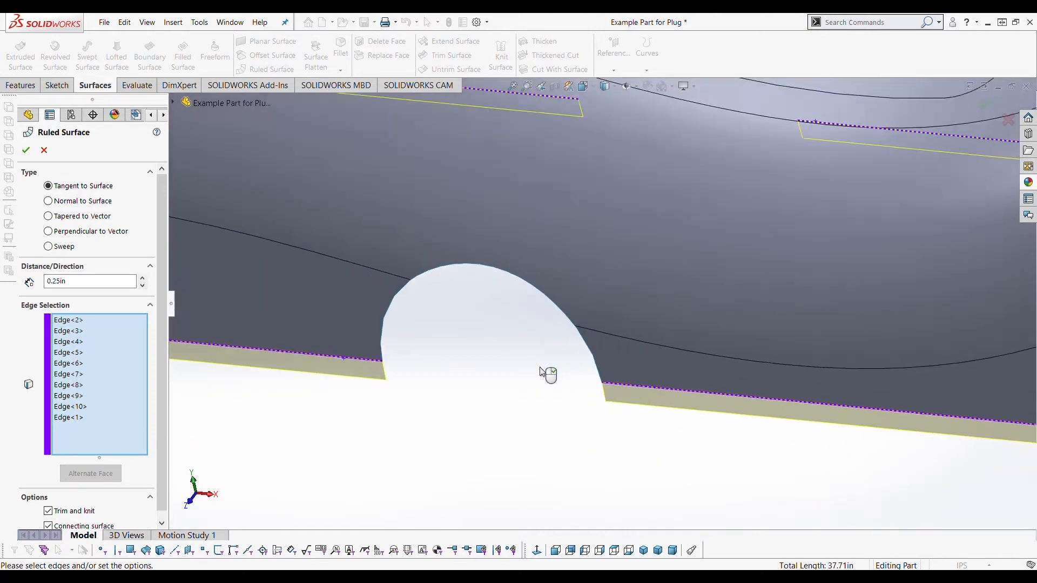
middle_click_drag(480, 359, 460, 355)
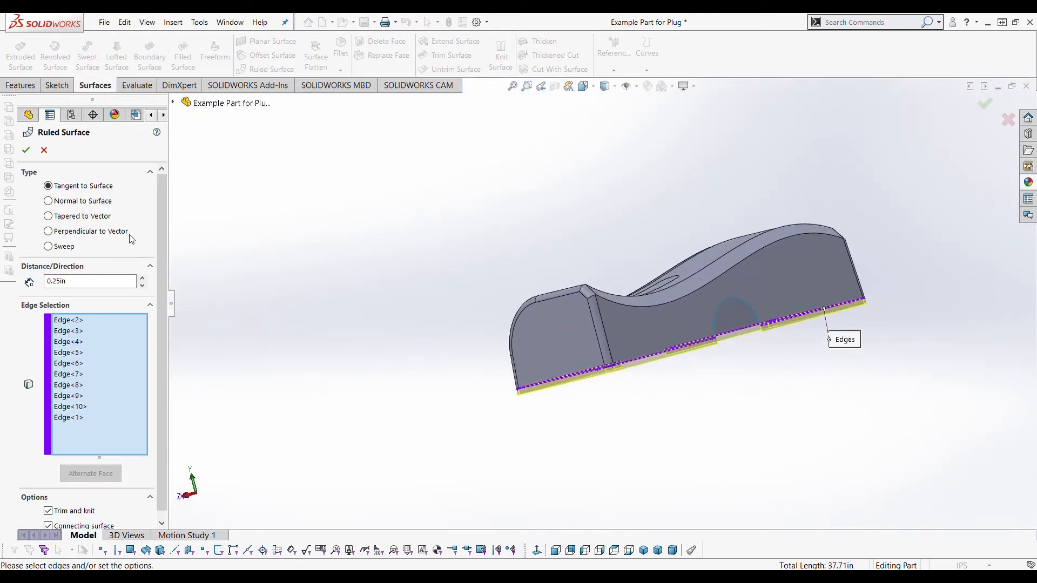
middle_click_drag(459, 308, 532, 314)
scroll(885, 338, "down", 4)
scroll(383, 316, "up", 2)
scroll(403, 312, "down", 2)
mouse_move(419, 298)
middle_mouse_down()
mouse_move(447, 299)
mouse_move(424, 310)
middle_mouse_up()
scroll(423, 309, "down", 3)
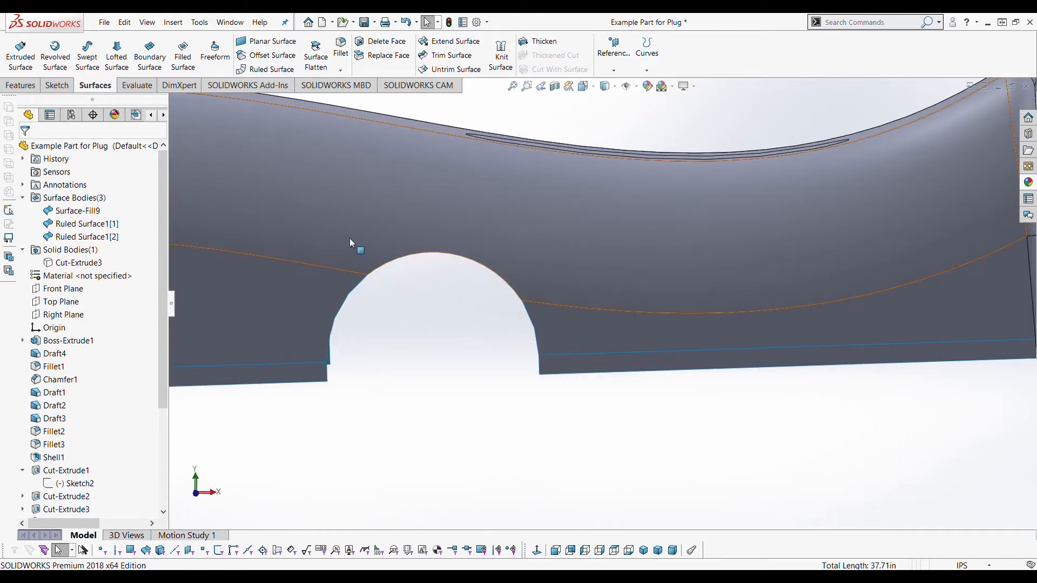
left_click(270, 70)
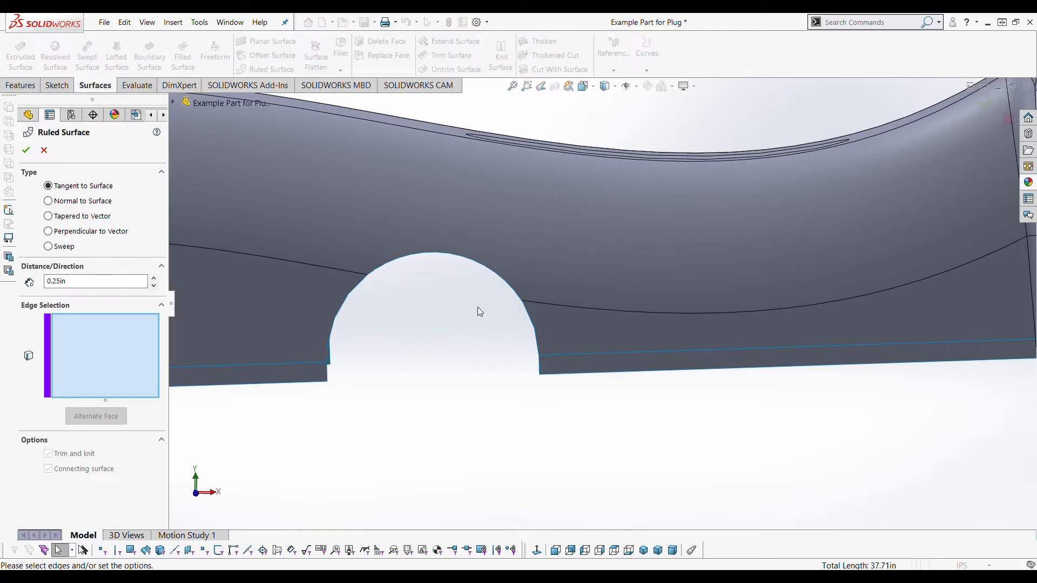
left_click(473, 265)
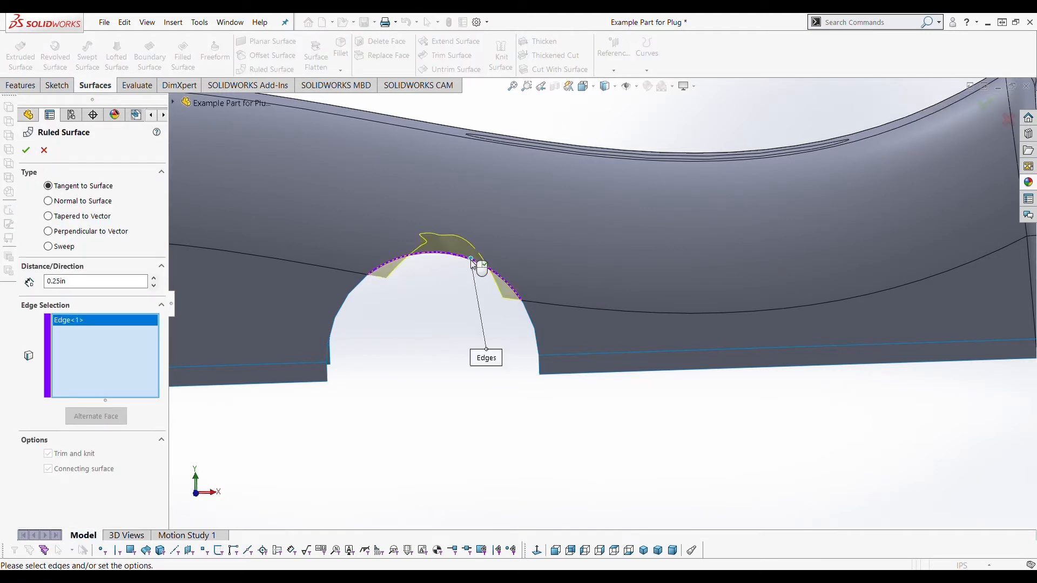
left_click(470, 263)
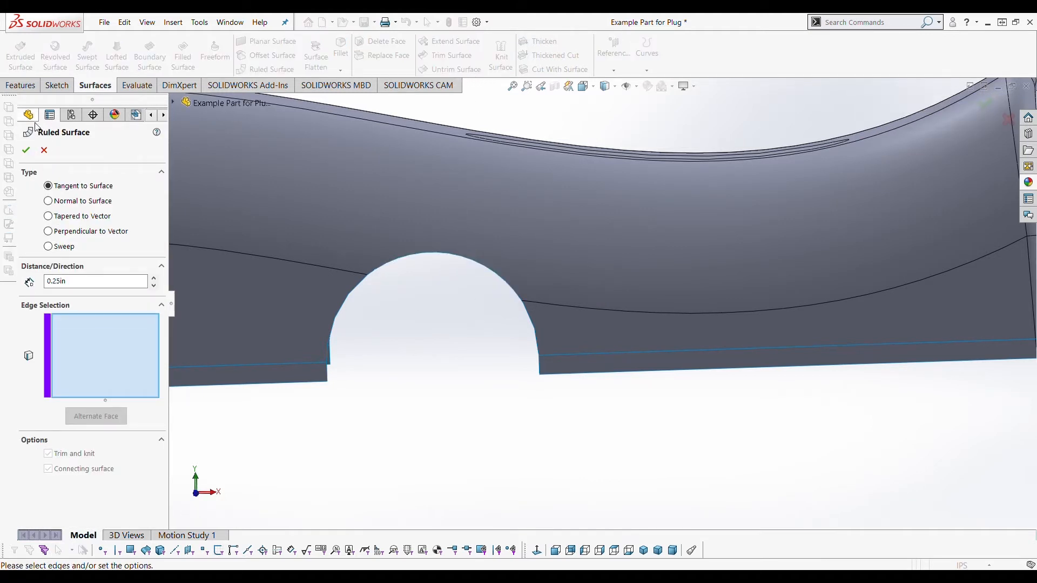
left_click(44, 150)
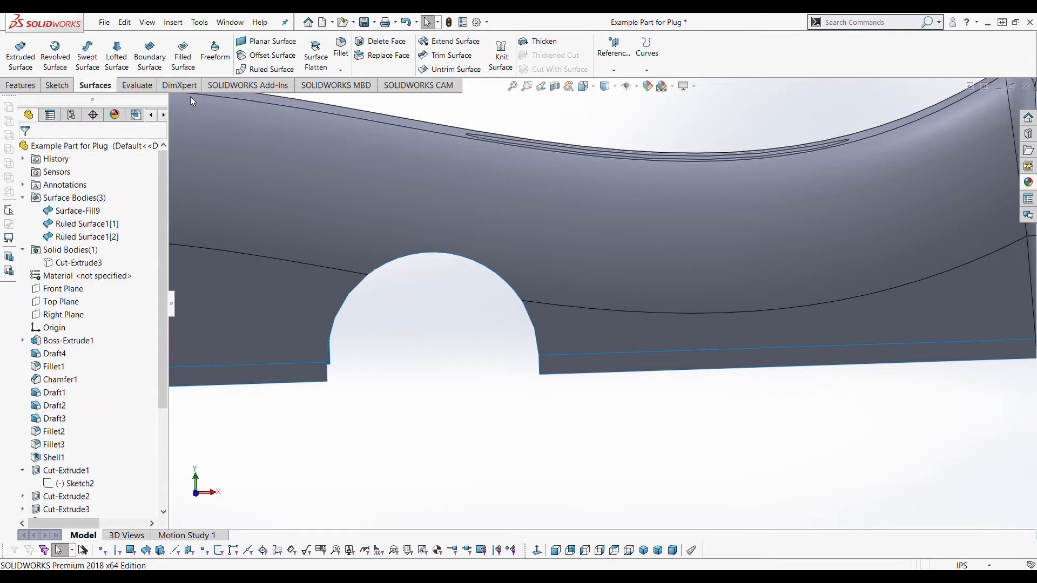
left_click(451, 47)
left_click(494, 273)
left_click(495, 275)
left_click(500, 281)
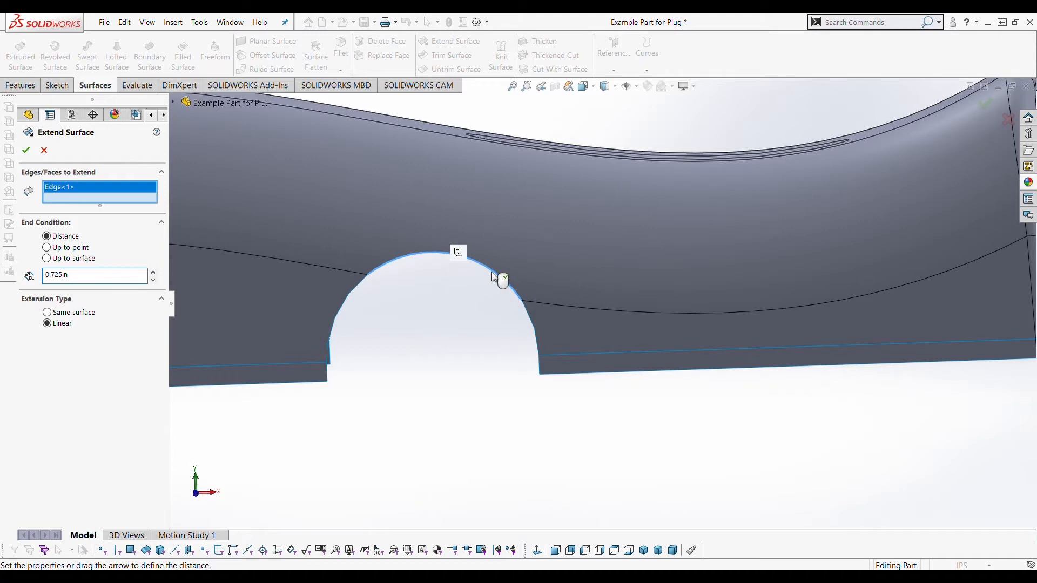
left_click(492, 275)
scroll(468, 299, "up", 2)
middle_click_drag(467, 298, 445, 331)
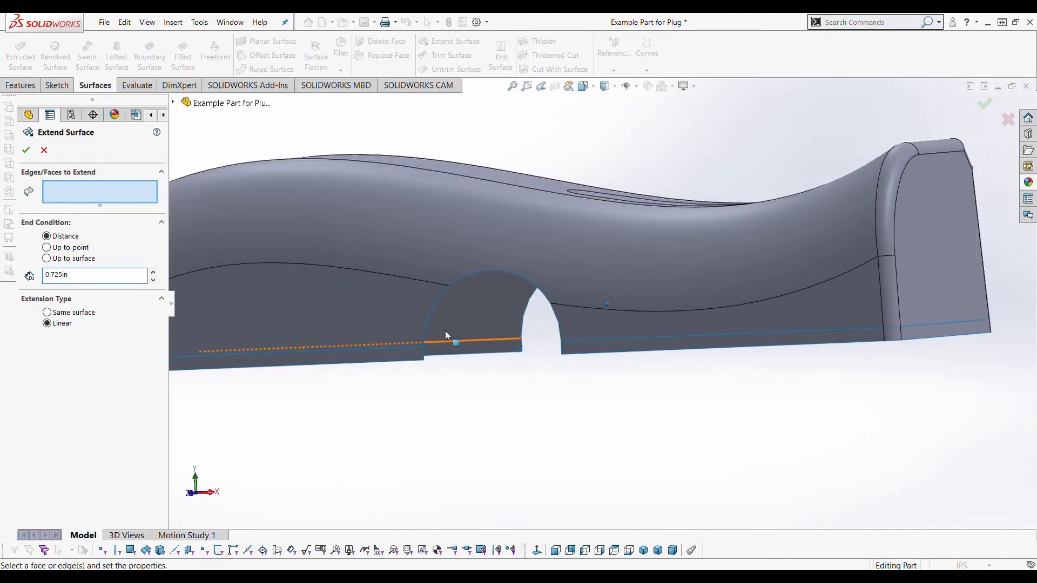
left_click(44, 150)
Start a sketch on the narrow ruled surface strip beside the rounded side's wheel arch.
scroll(493, 422, "up", 3)
middle_click_drag(532, 354, 514, 295)
scroll(559, 346, "down", 3)
scroll(514, 296, "up", 3)
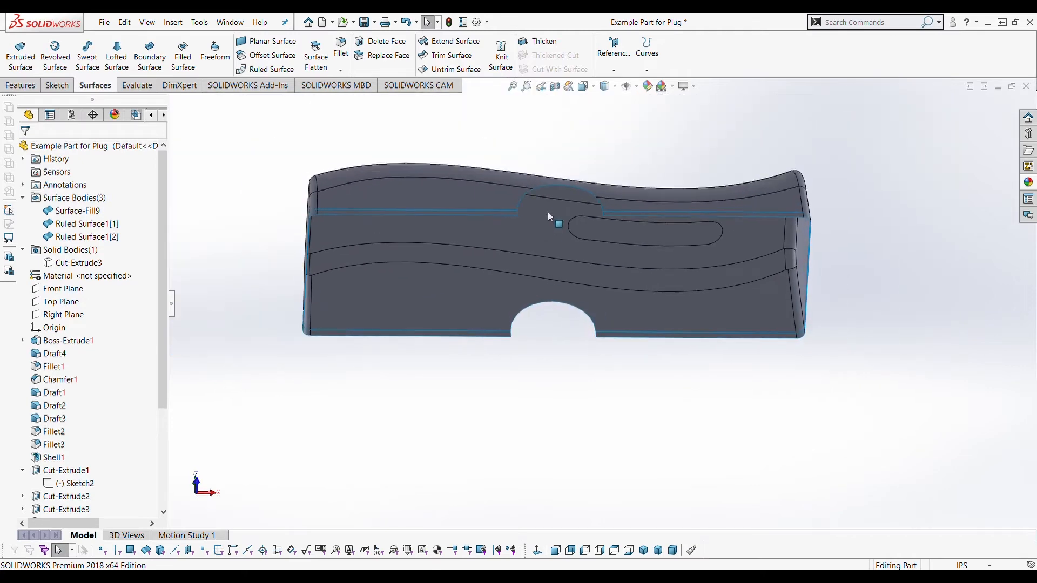
scroll(546, 216, "down", 4)
middle_click_drag(545, 218, 694, 467)
scroll(548, 223, "up", 3)
scroll(574, 372, "down", 4)
left_click(728, 418)
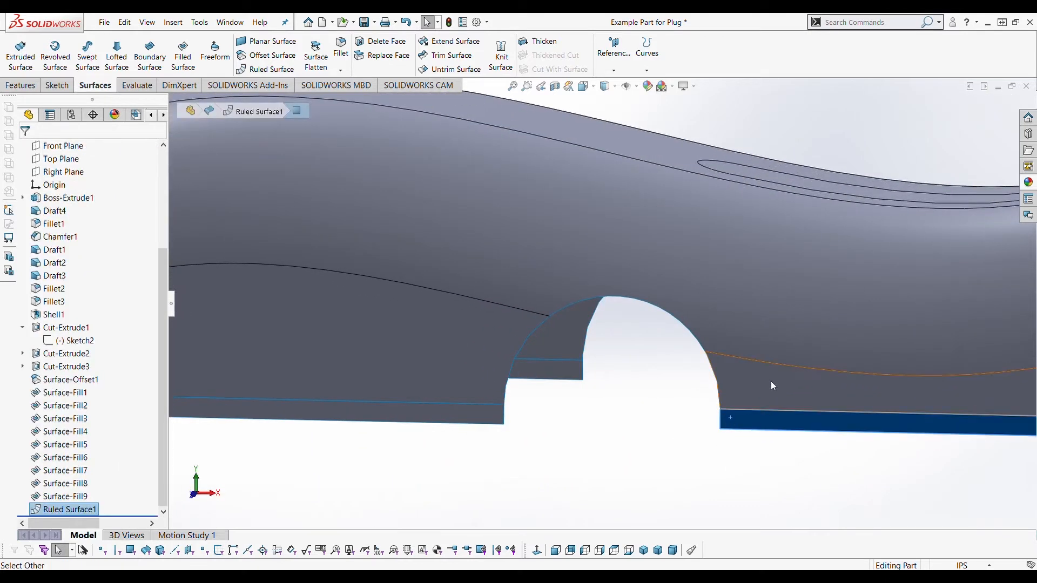
left_click(739, 475)
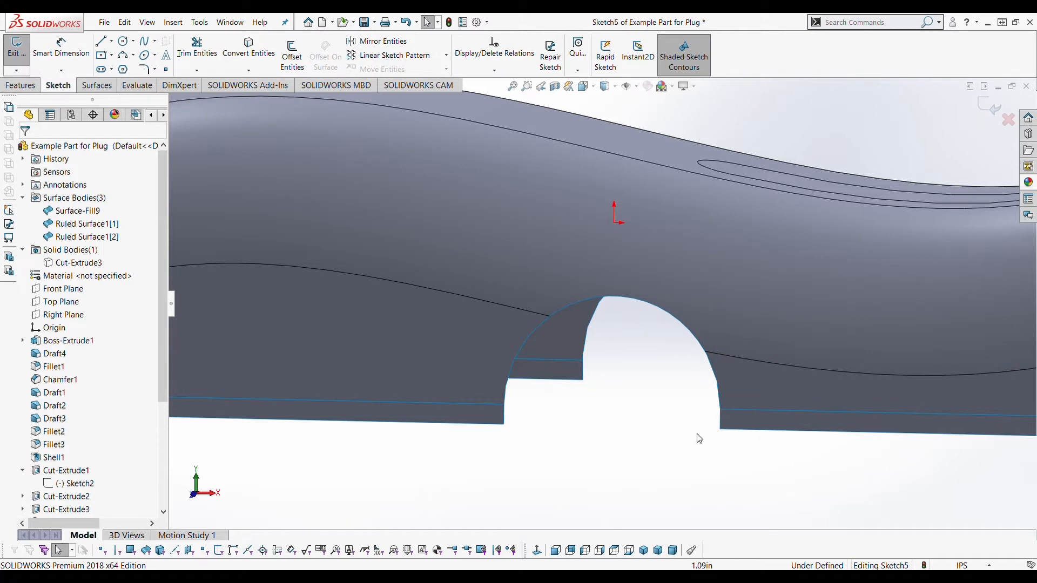
Sketch a horizontal line about 0.34 in long from the wheel arch's lower corner into the opening.
key("l")
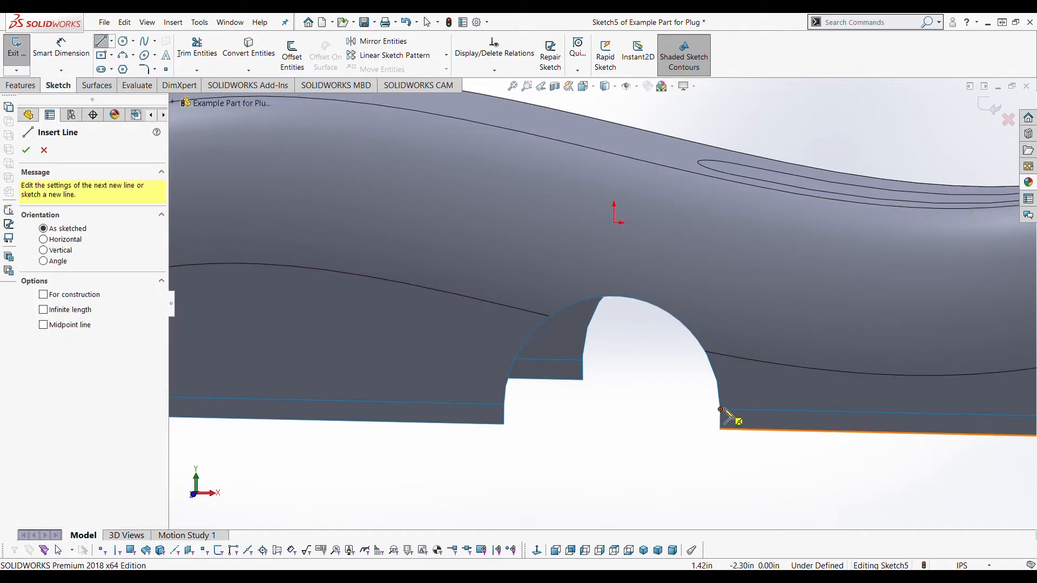
left_click(720, 410)
middle_click_drag(625, 398, 671, 432)
key("Escape")
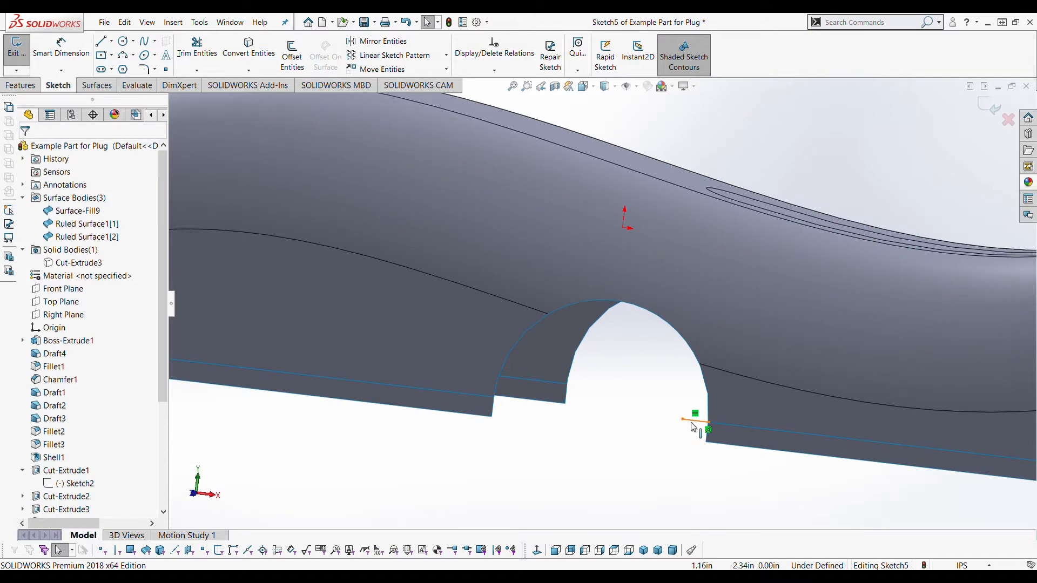
Set the short line's length to 0.25 in and exit the sketch.
left_click(692, 425)
left_click(55, 45)
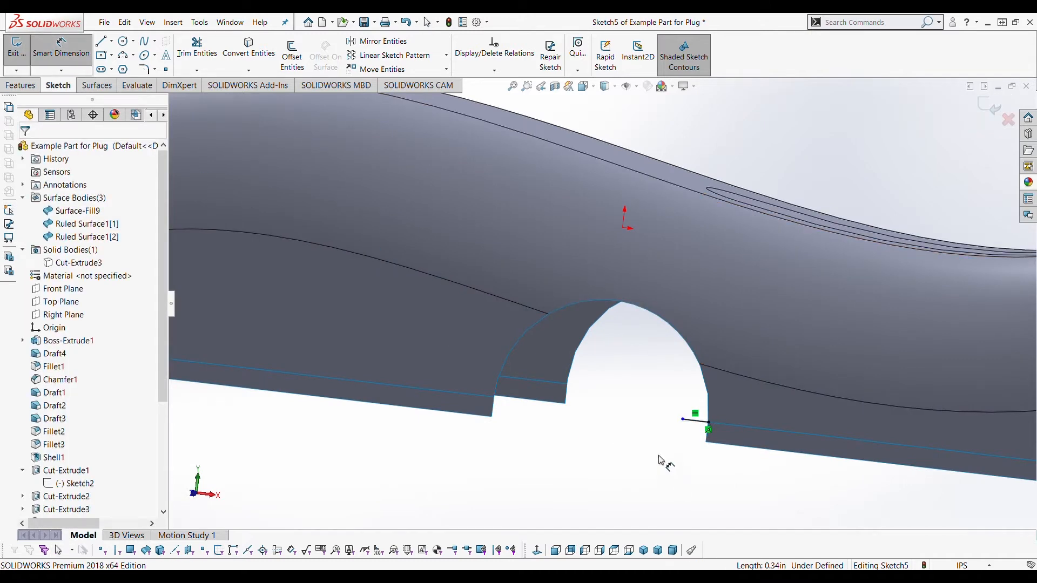
left_click(691, 424)
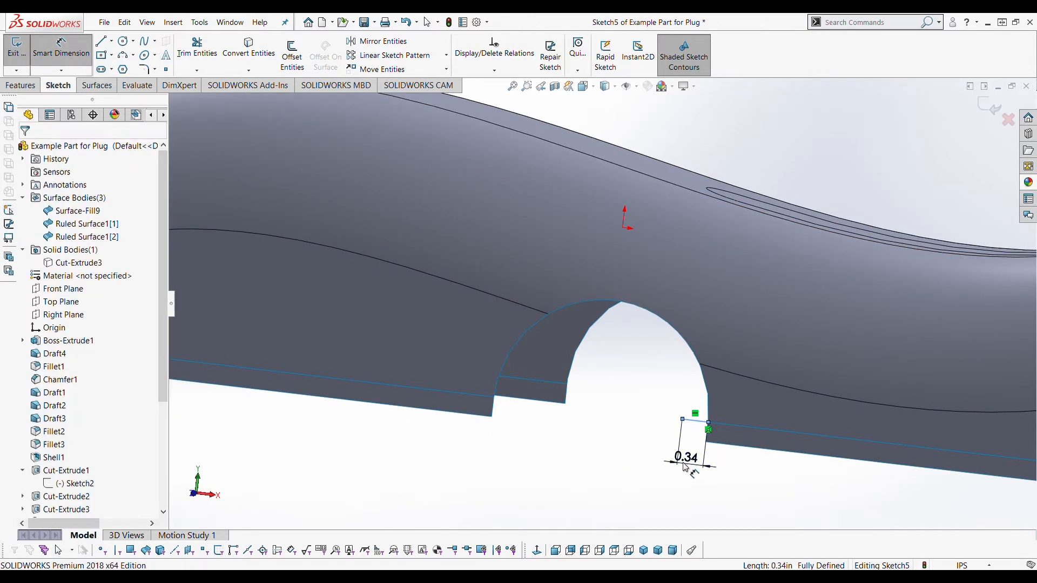
left_click(686, 457)
type("0.25")
key("Return")
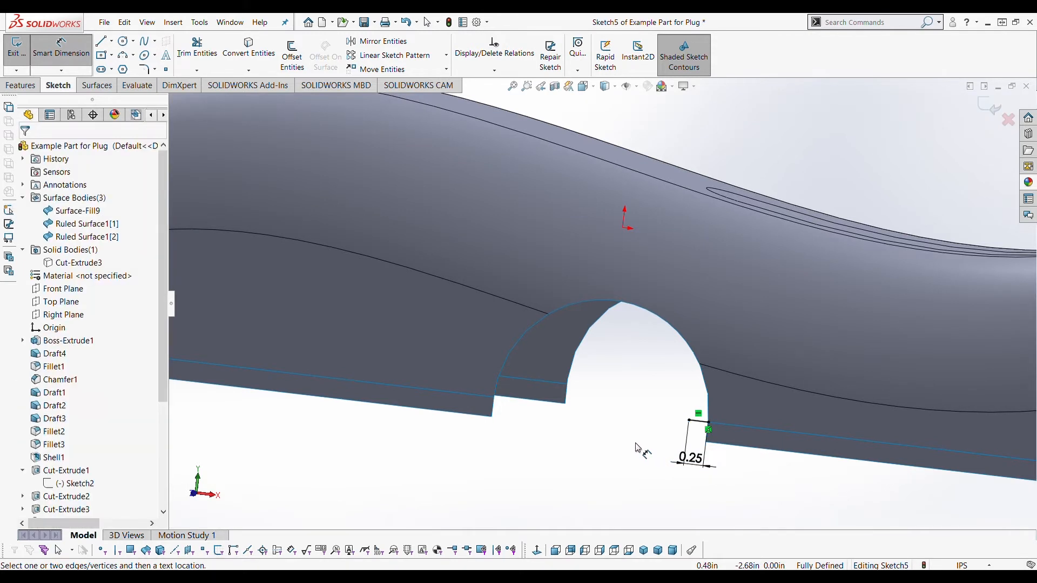
scroll(941, 193, "up", 3)
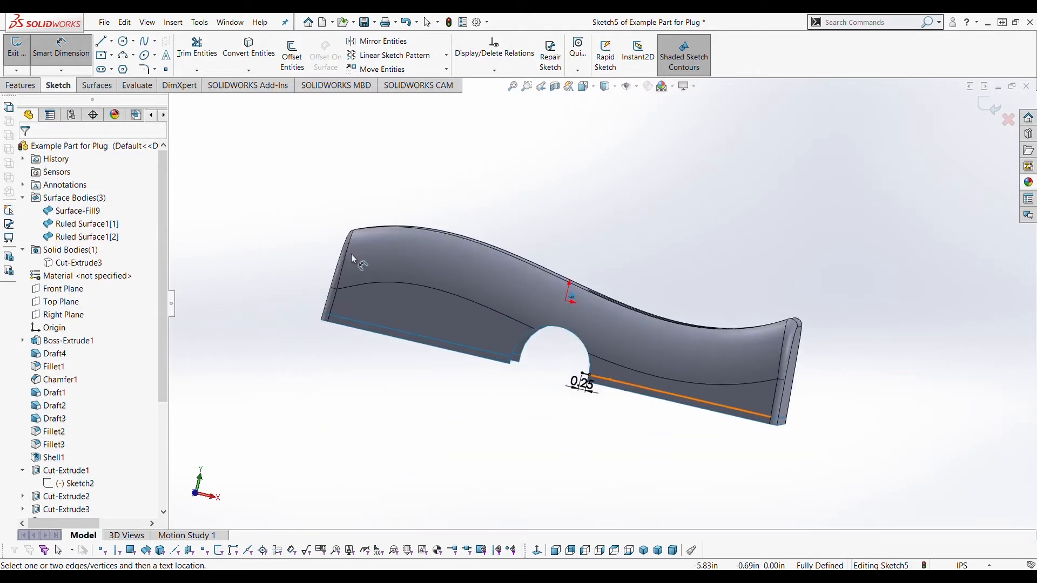
left_click(49, 49)
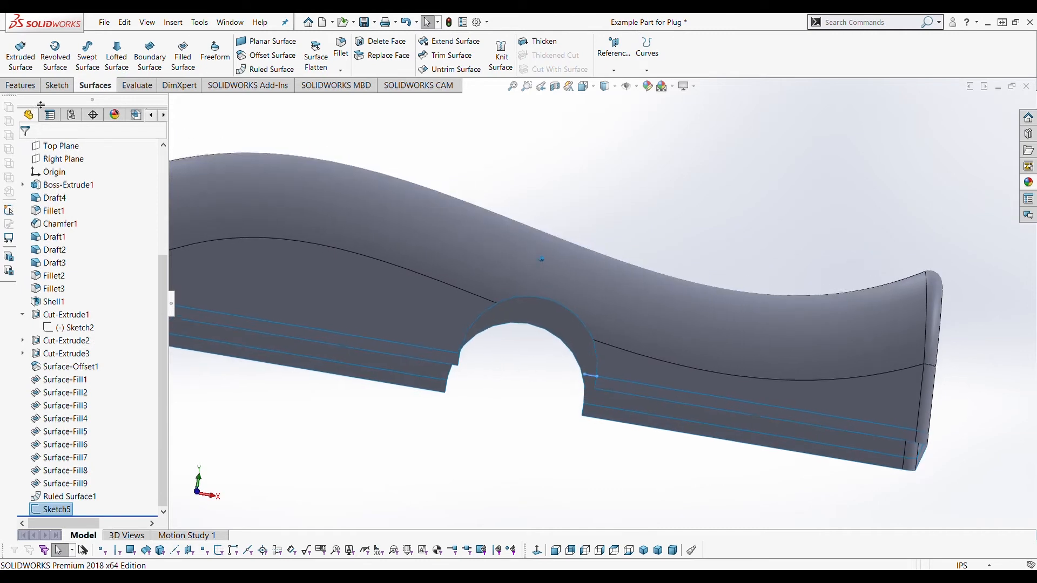
Start a 3D sketch and convert the short line at the wheel arch corner into it.
left_click(46, 88)
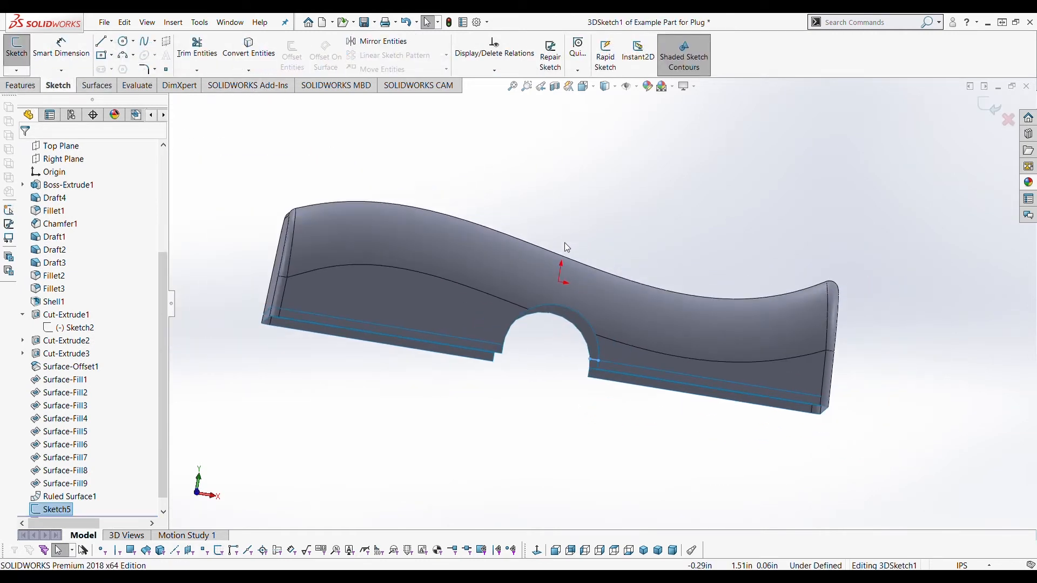
scroll(607, 324, "down", 5)
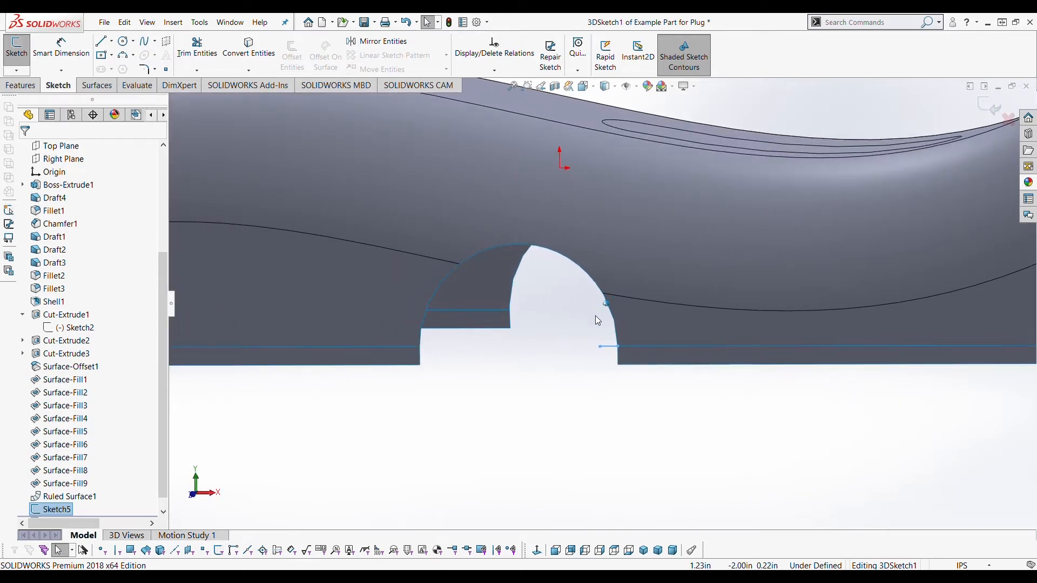
scroll(596, 318, "up", 5)
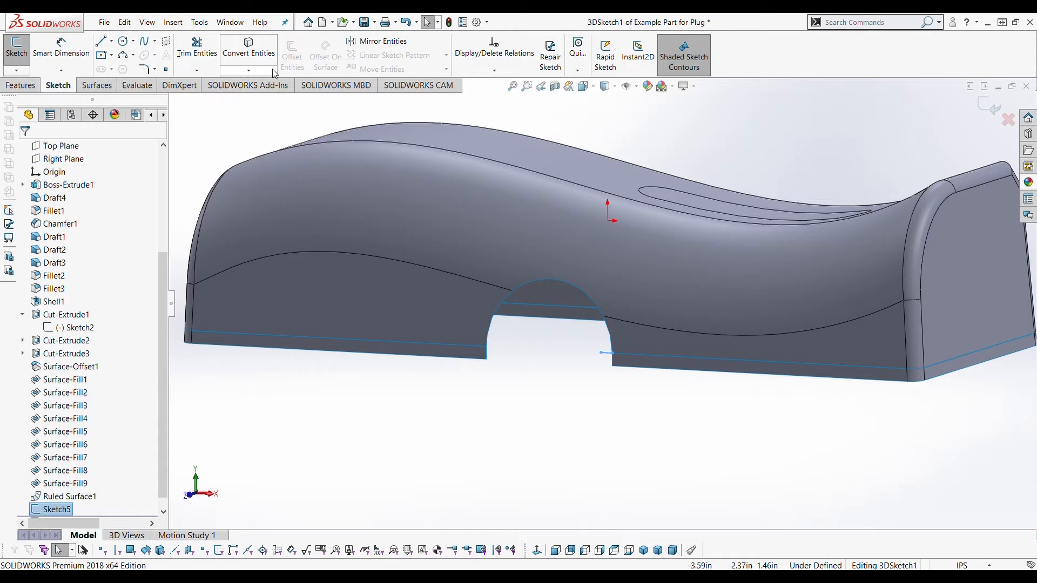
left_click(257, 57)
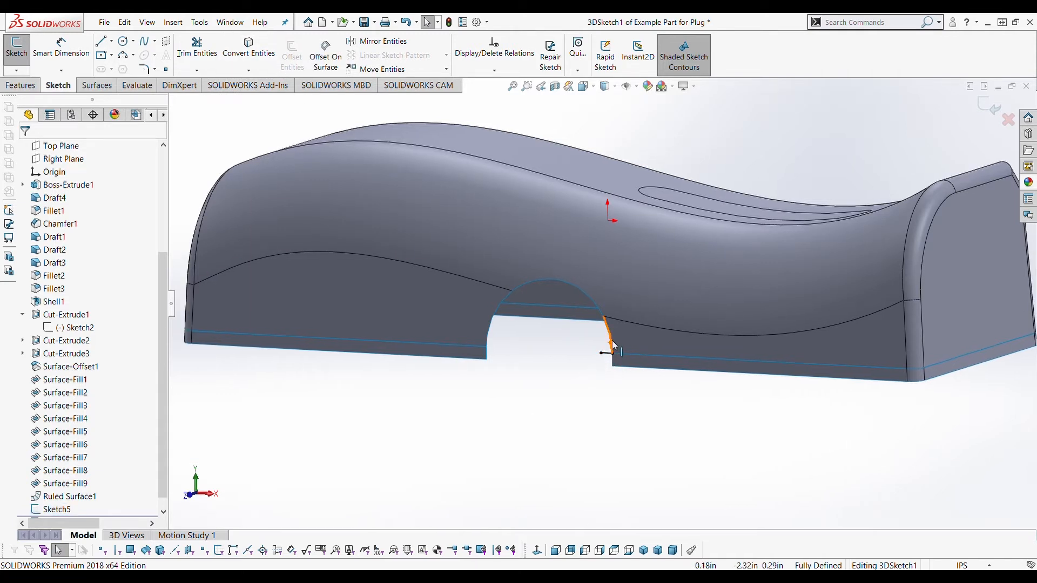
left_click(590, 301)
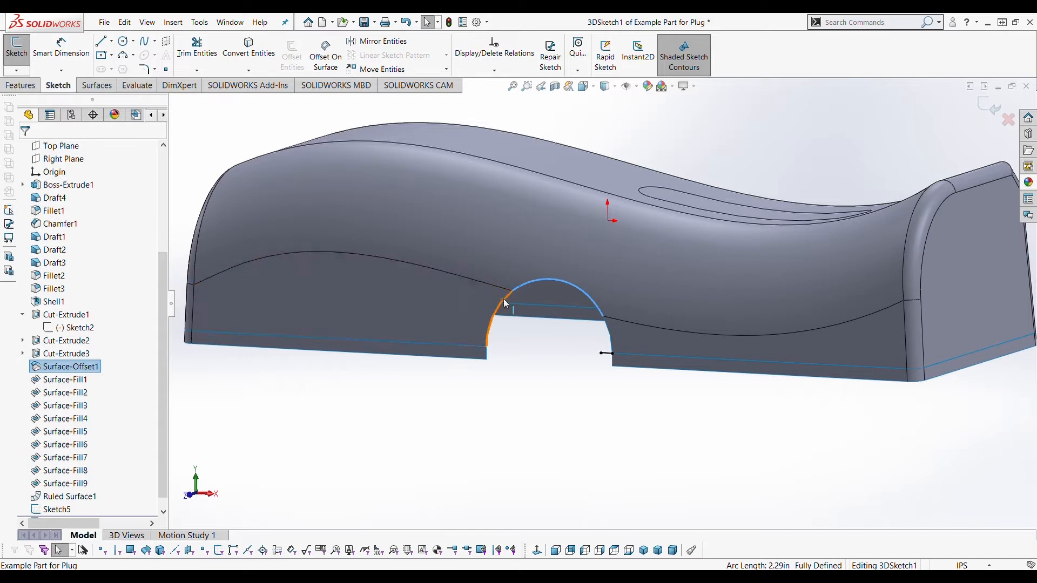
scroll(511, 345, "down", 3)
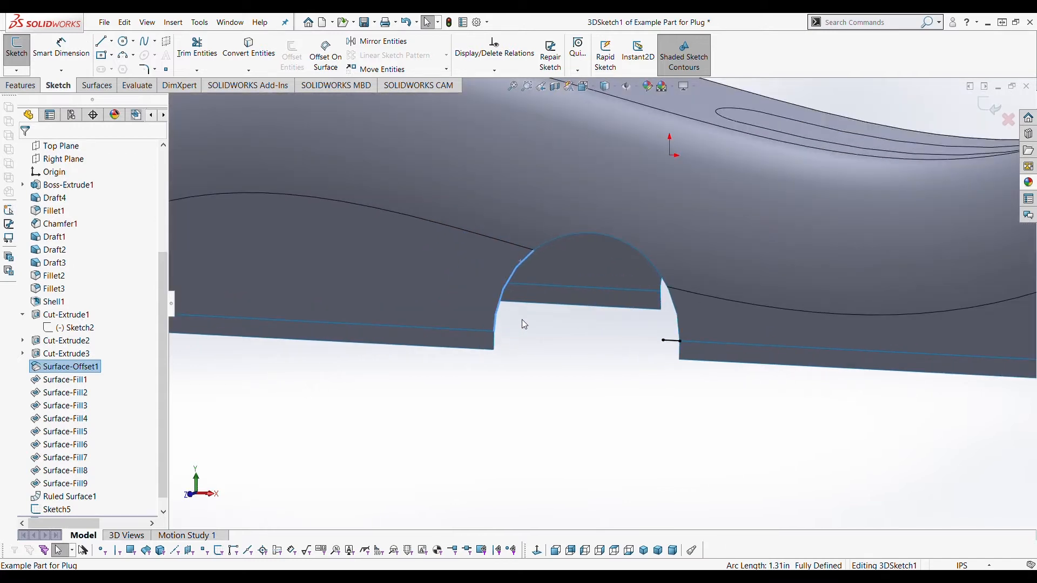
middle_click_drag(395, 290, 399, 216)
middle_click_drag(523, 502, 523, 529)
left_click(520, 474)
scroll(573, 414, "up", 2)
middle_click_drag(573, 413, 535, 253)
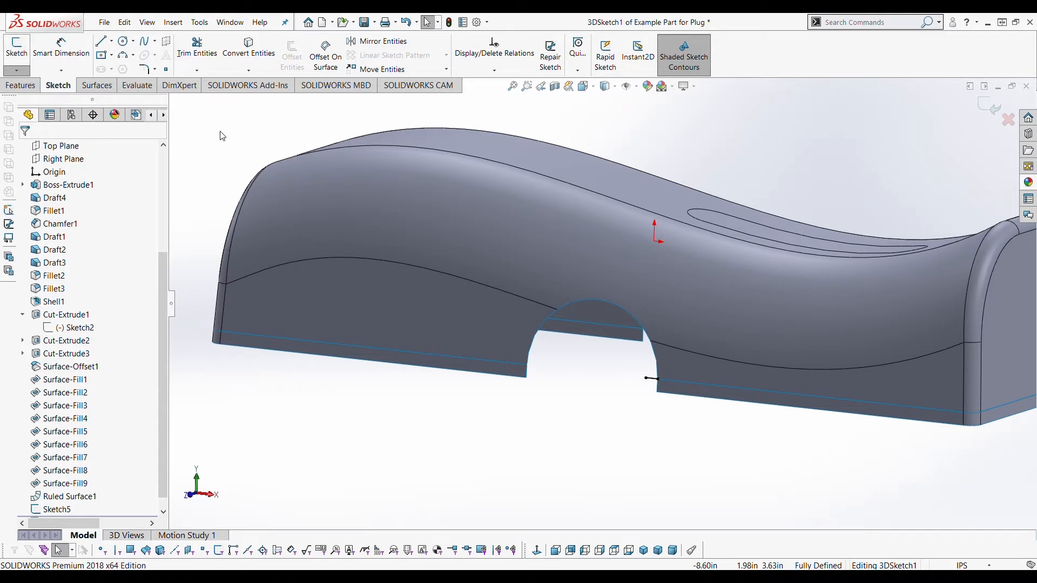
Convert the three edges that form the rounded side's wheel arch into the 3D sketch.
left_click(248, 53)
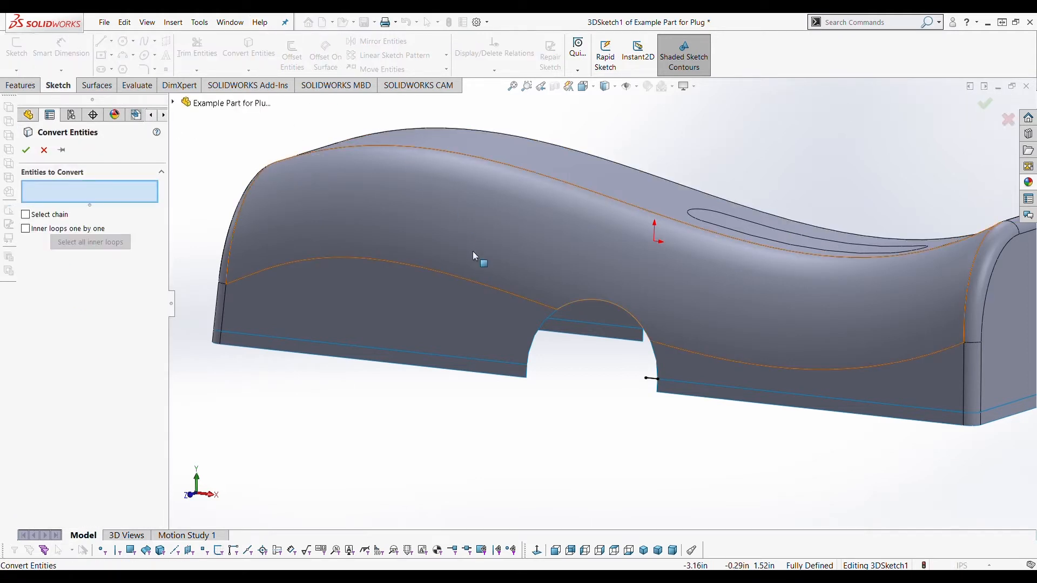
left_click(655, 359)
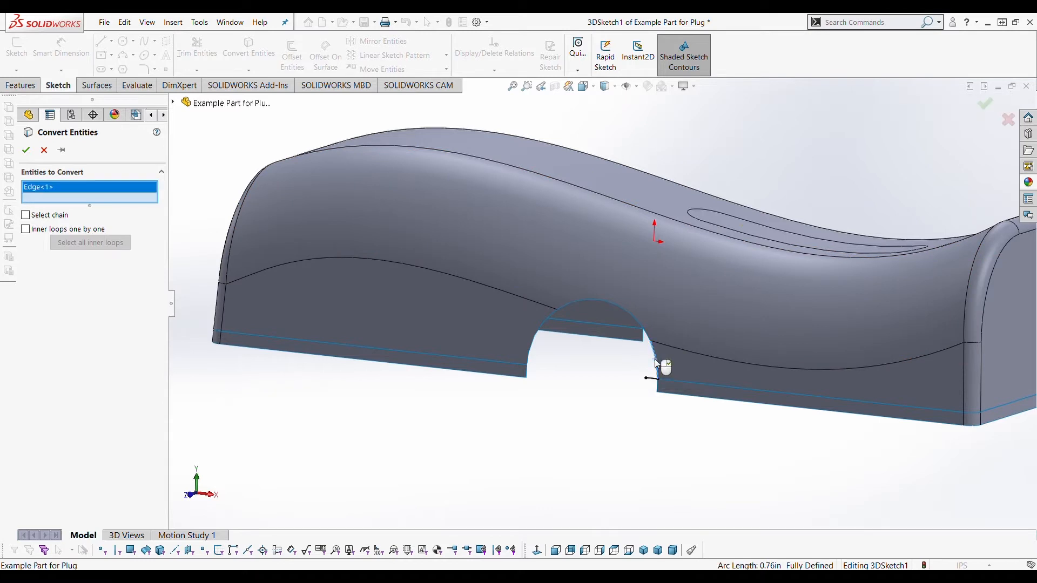
left_click(638, 322)
left_click(551, 321)
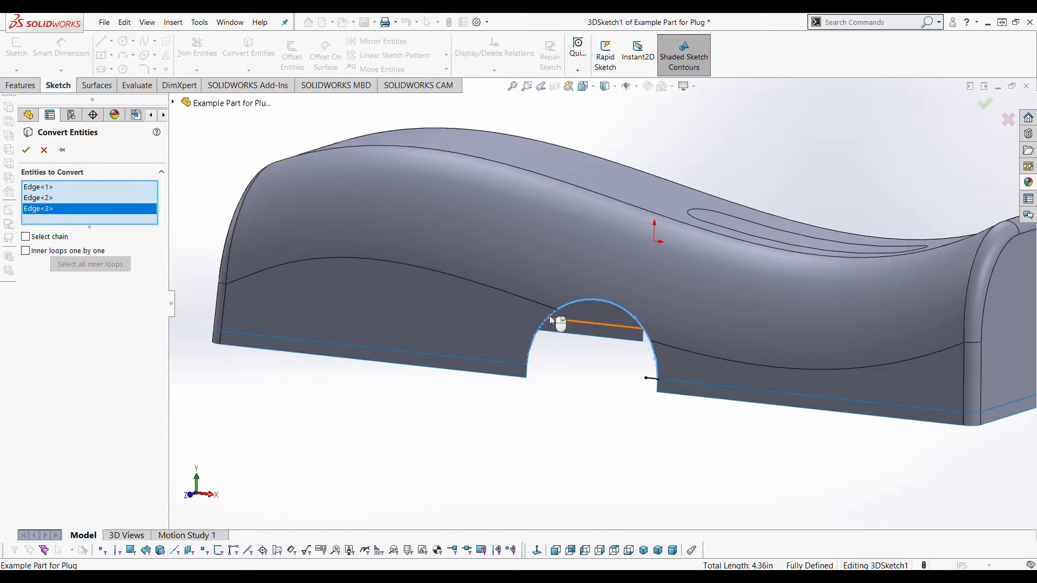
left_click(26, 149)
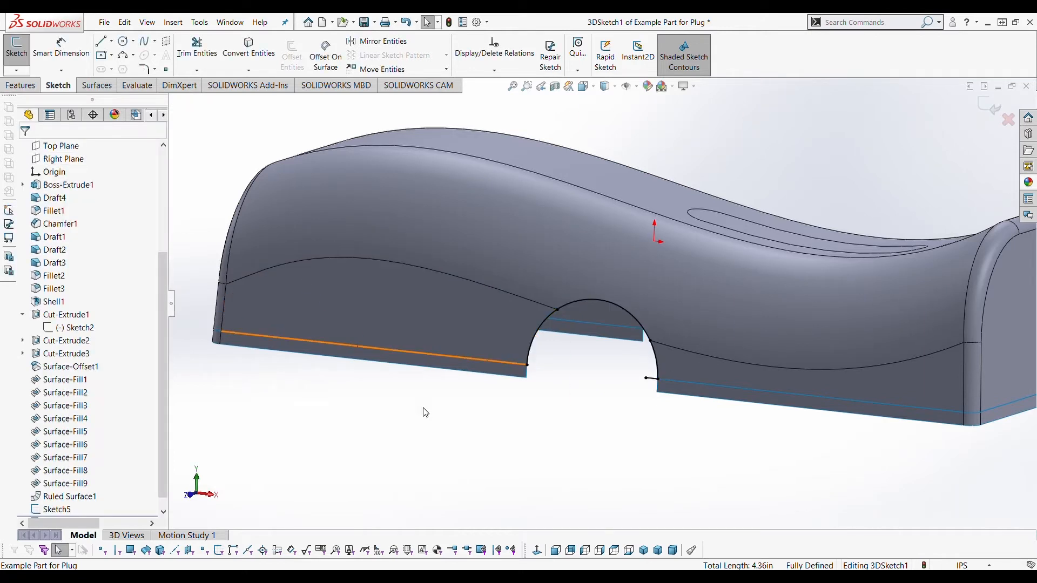
Delete the converted short line at the wheel arch corner from the 3D sketch, keeping only the arch curves.
scroll(556, 448, "up", 3)
scroll(597, 377, "down", 3)
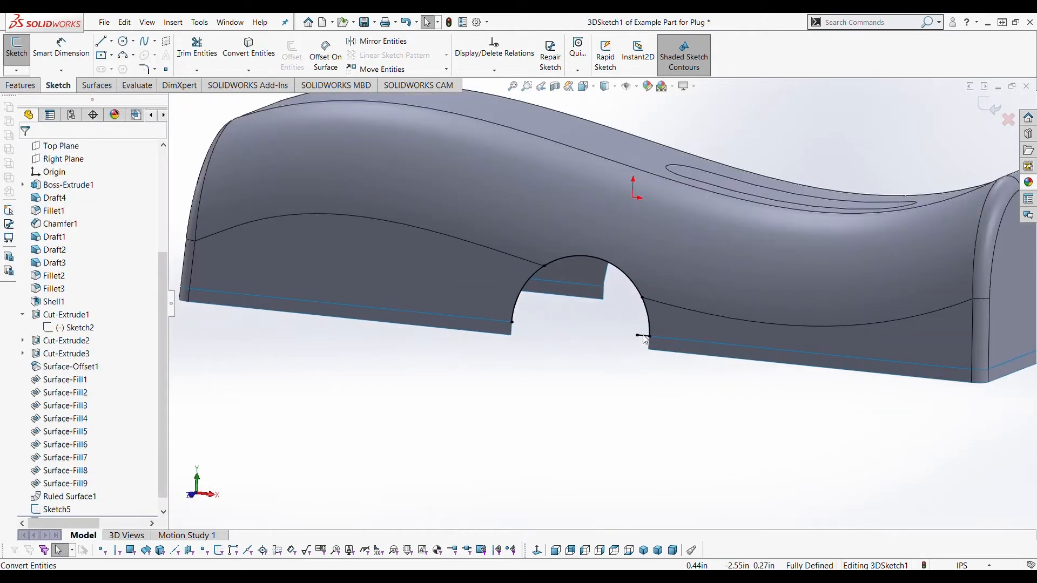
left_click(643, 336)
key("Escape")
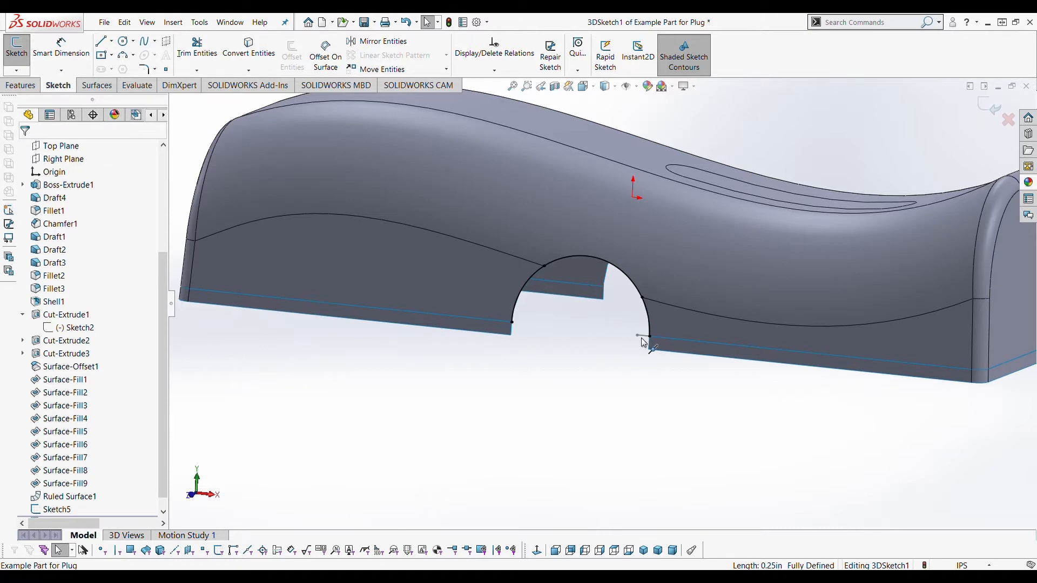
scroll(621, 297, "down", 5)
scroll(610, 284, "up", 5)
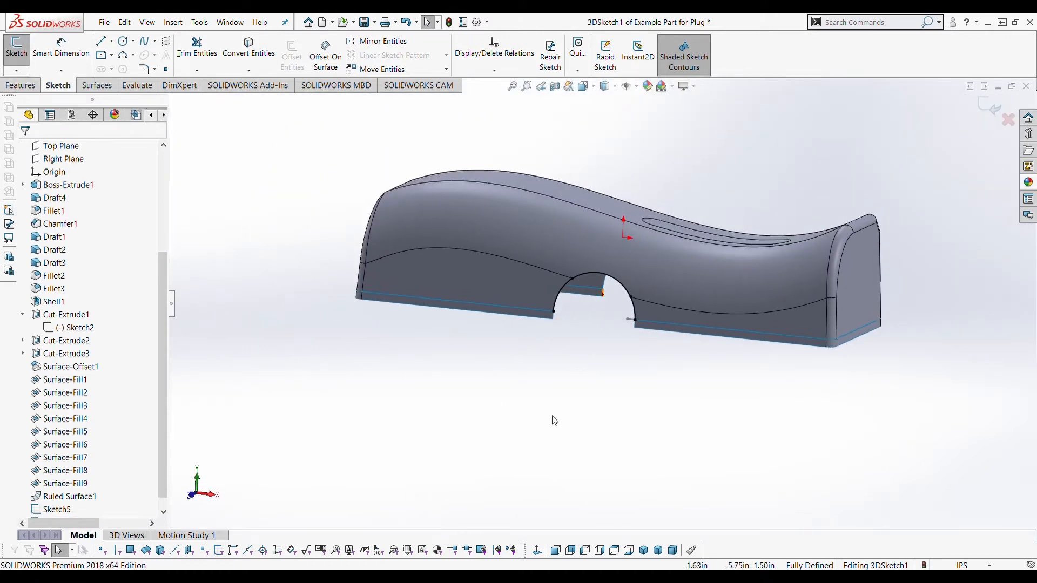
middle_click_drag(544, 416, 589, 391)
Create a swept surface using the short line in Sketch5 as the profile and the wheel arch curves in 3DSketch1 as the path.
left_click(34, 90)
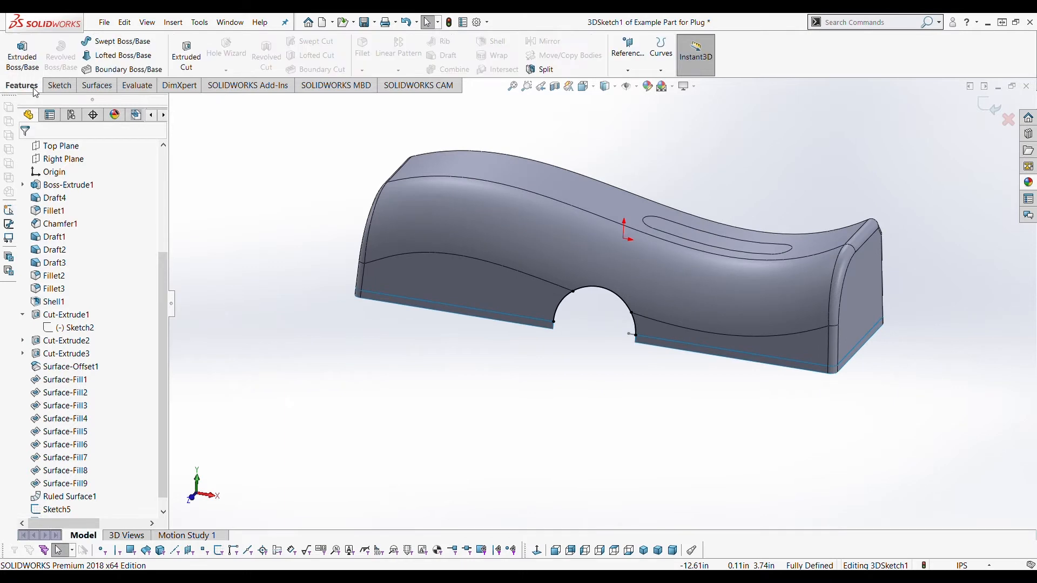
left_click(97, 86)
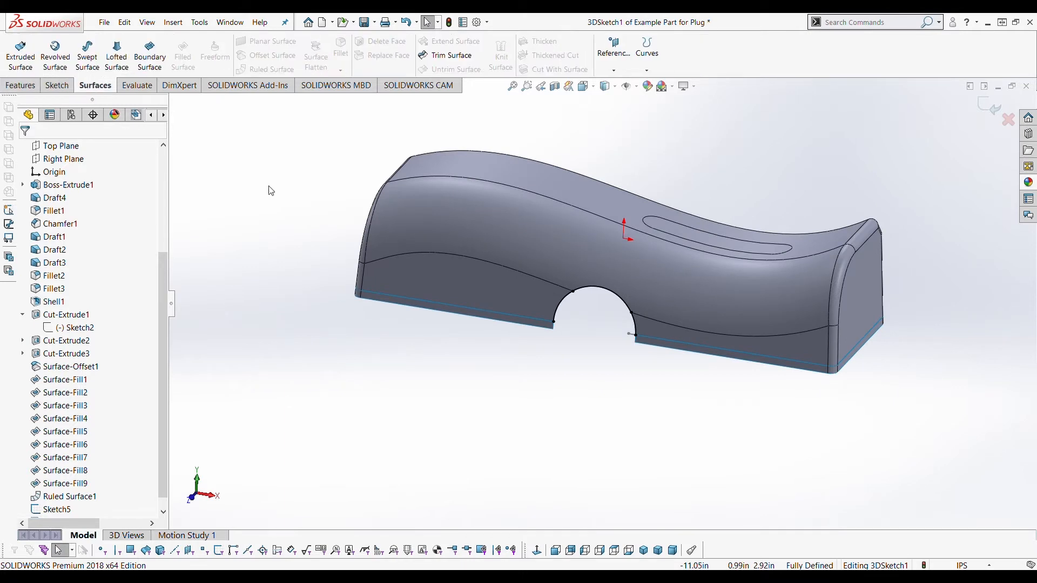
left_click(88, 54)
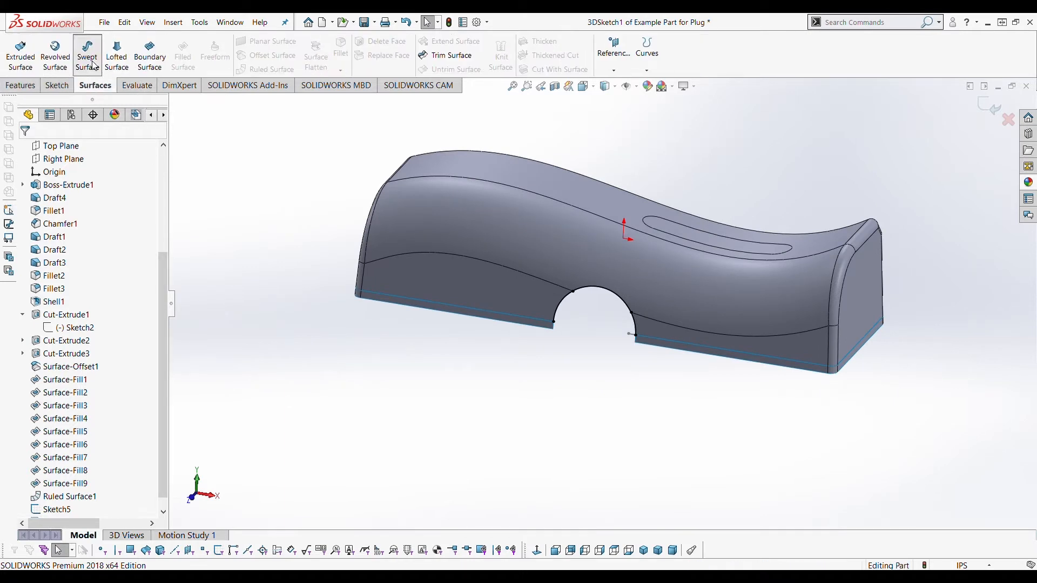
scroll(598, 305, "down", 3)
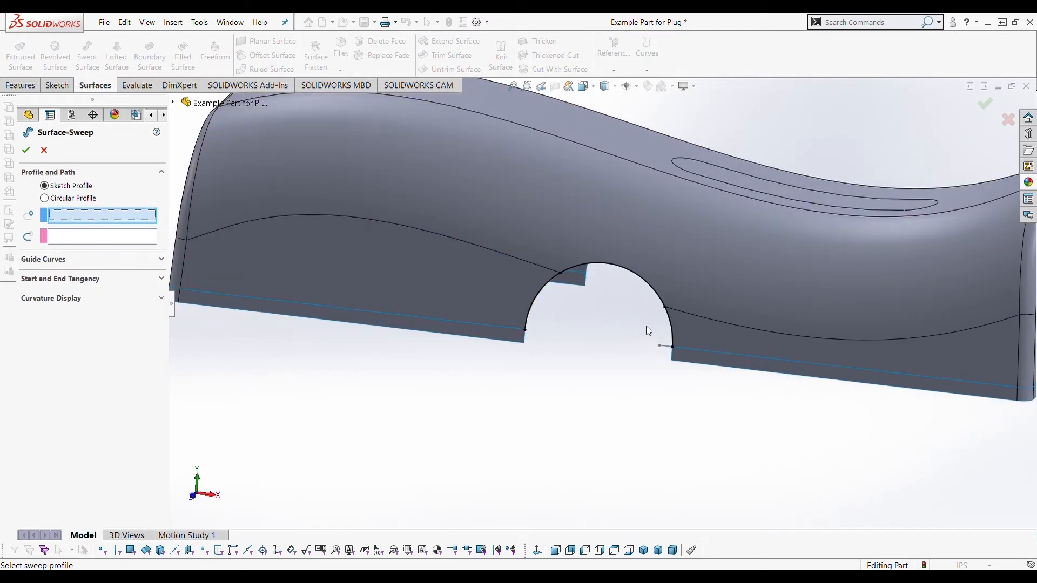
left_click(666, 350)
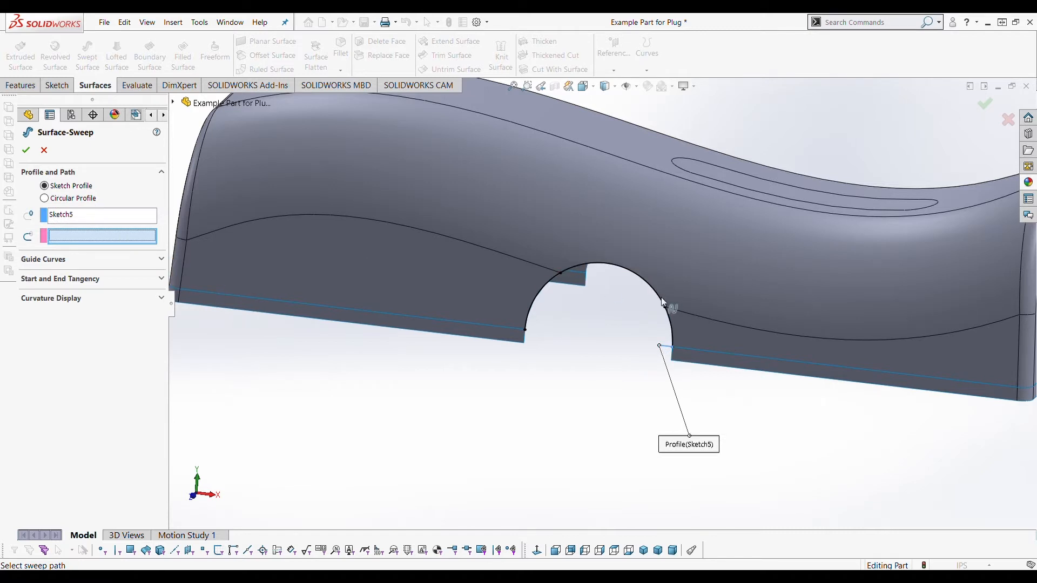
left_click(173, 102)
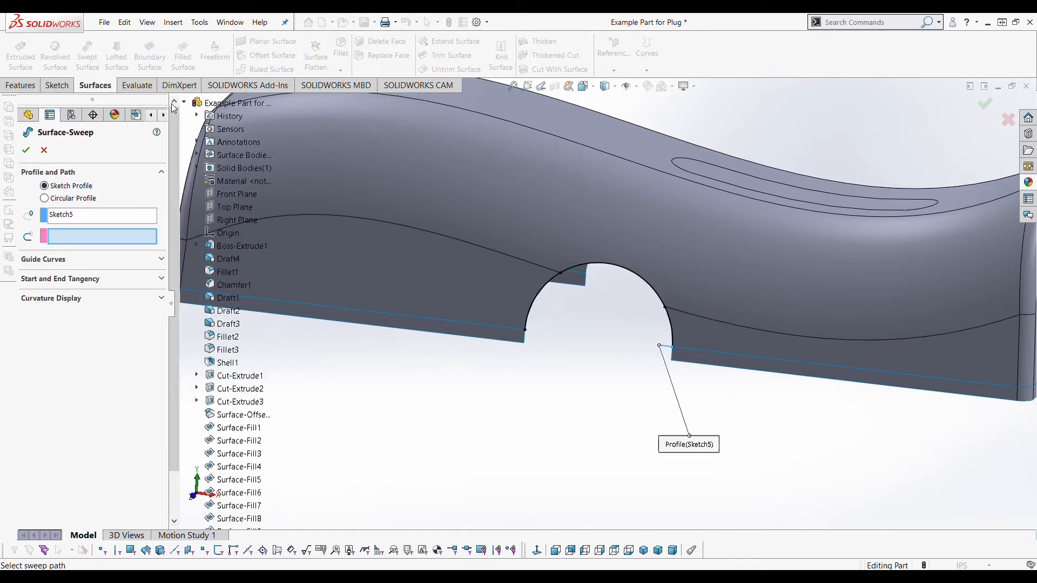
scroll(232, 340, "down", 2)
left_click(236, 518)
left_click(236, 520)
scroll(648, 322, "down", 3)
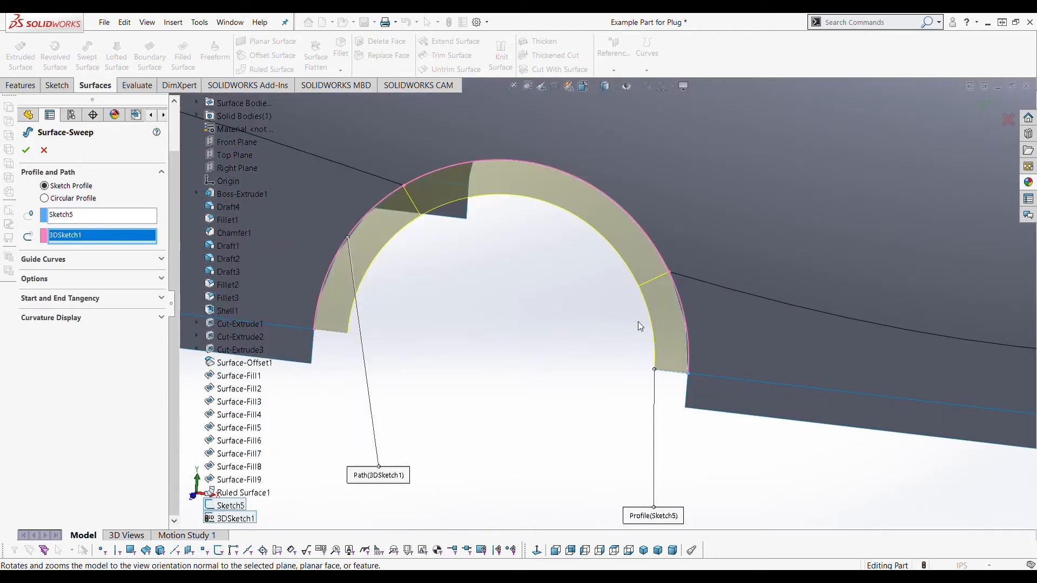
middle_click_drag(614, 313, 585, 312)
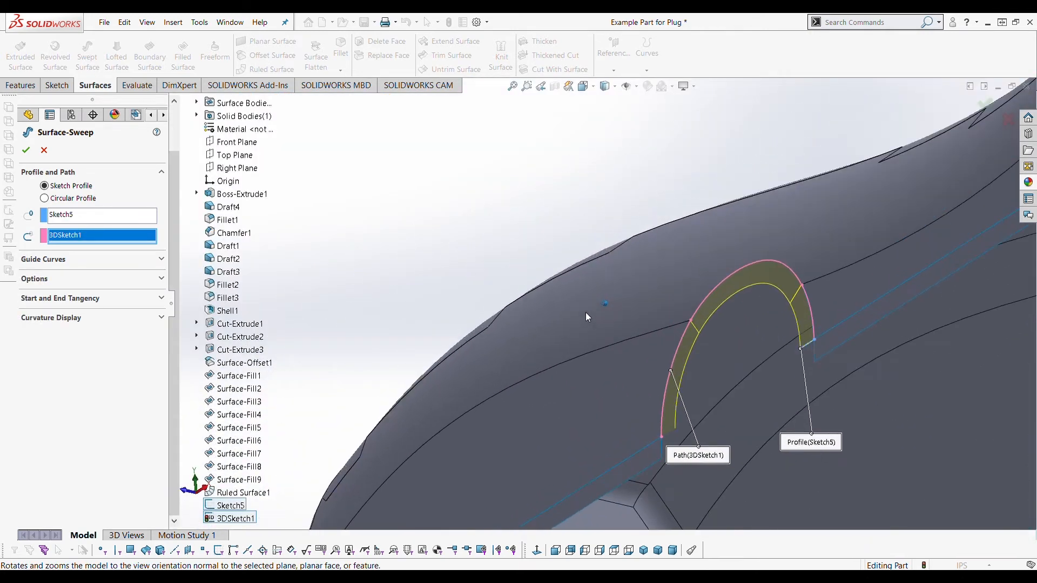
scroll(585, 312, "up", 3)
middle_click_drag(748, 354, 770, 347)
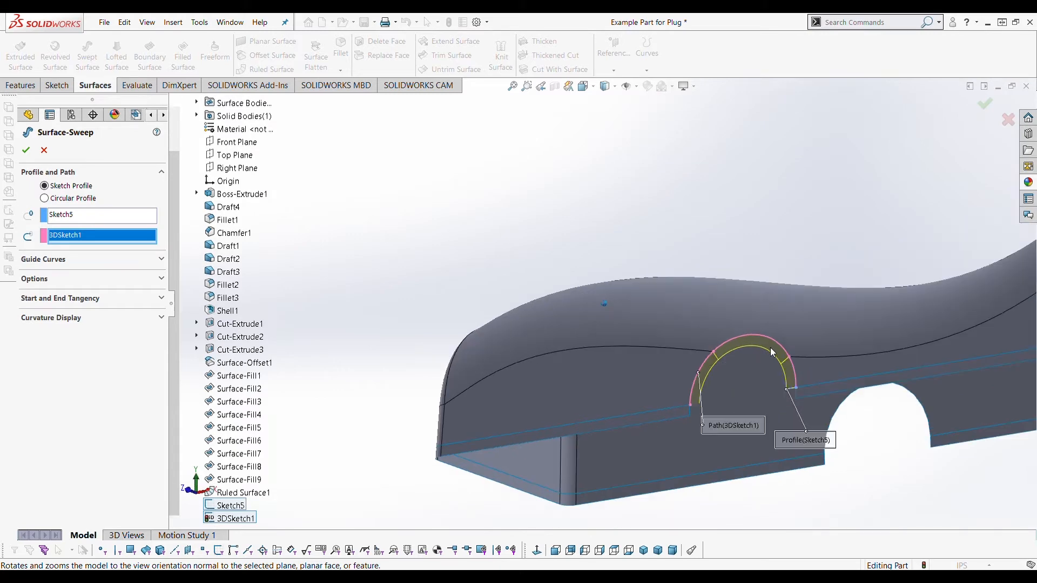
left_click(26, 150)
Create a boundary surface between the ruled strip's end edge and the swept surface's end edge at the arch corner opposite the profile line.
scroll(767, 265, "up", 3)
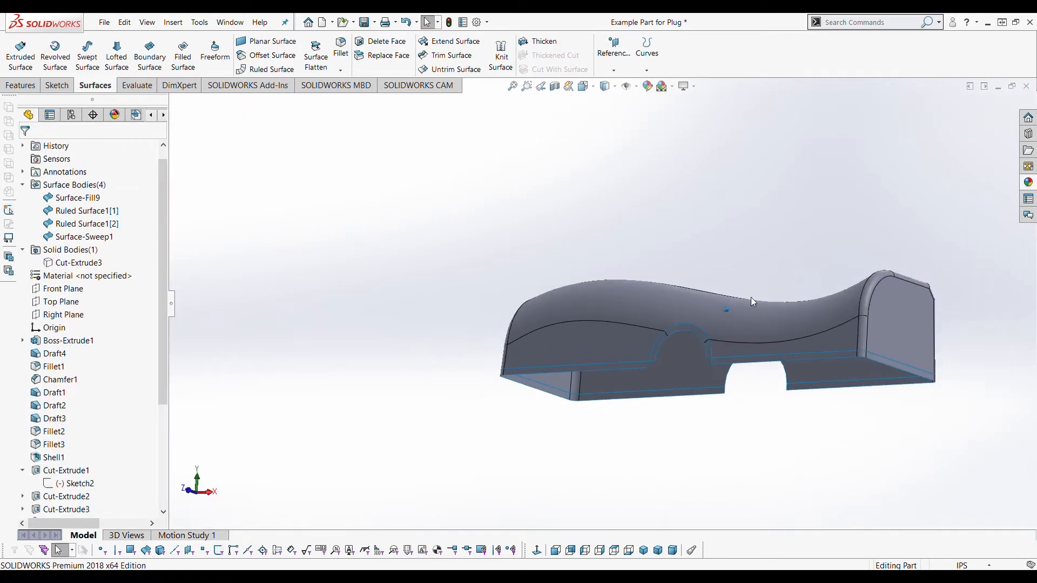
scroll(702, 351, "down", 5)
scroll(494, 341, "down", 2)
middle_click_drag(524, 294, 565, 411)
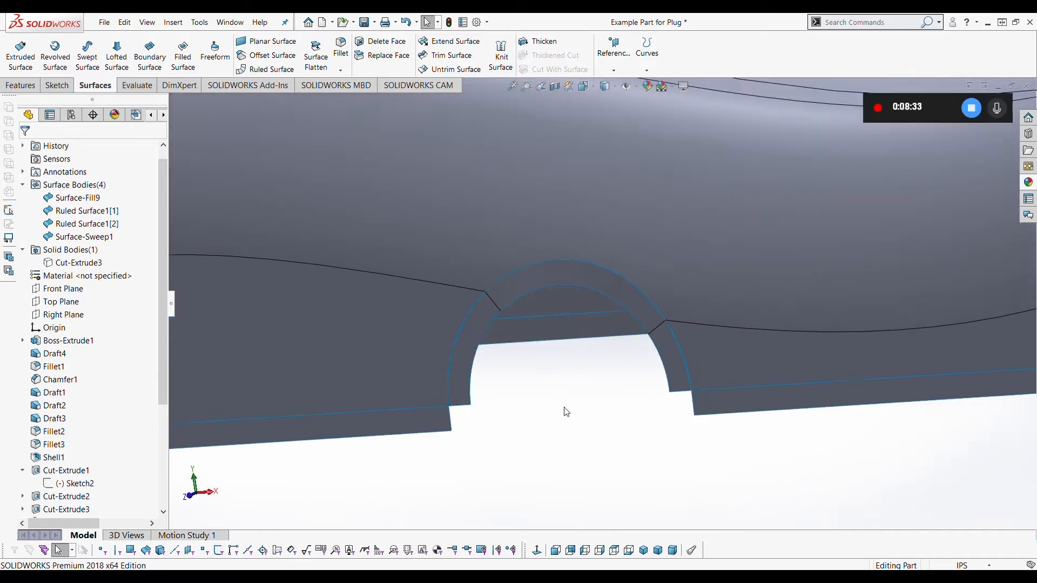
left_click(151, 56)
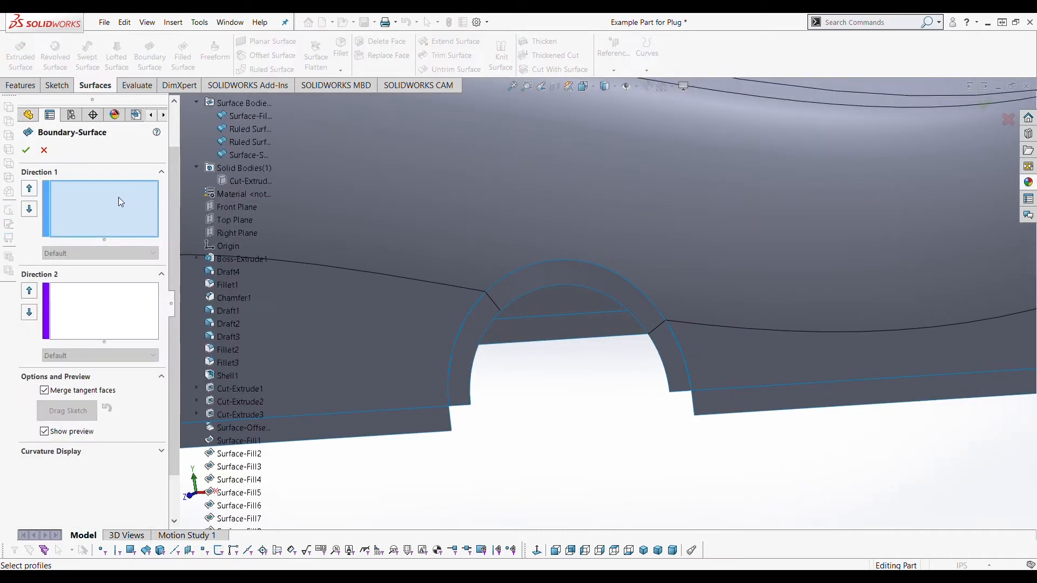
left_click(450, 420)
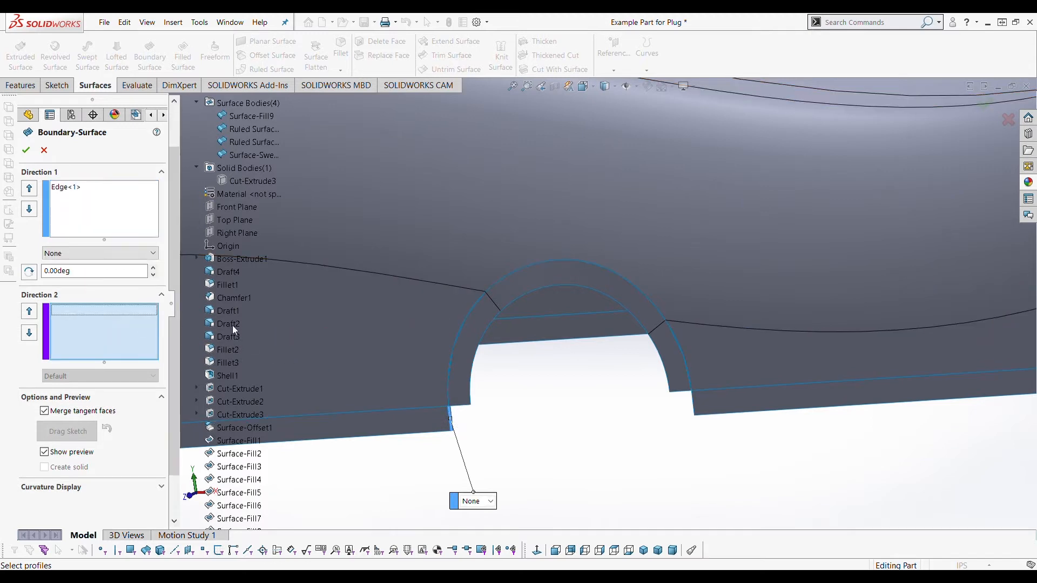
left_click(460, 409)
right_click(462, 406)
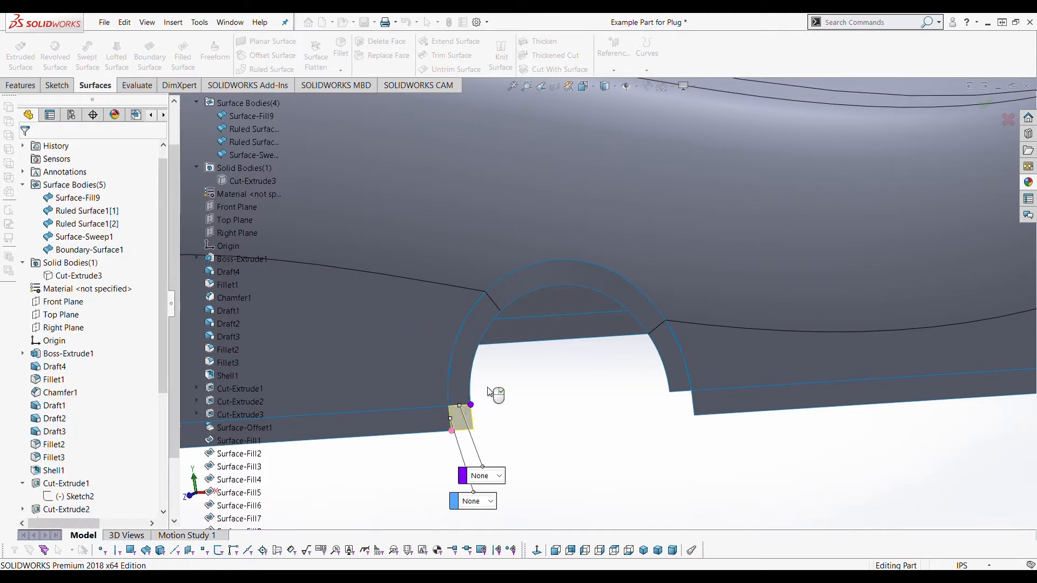
Fill the gap at the profile-line corner of the arch with a boundary surface between the swept surface's end edge and the ruled strip's end edge.
left_click(143, 52)
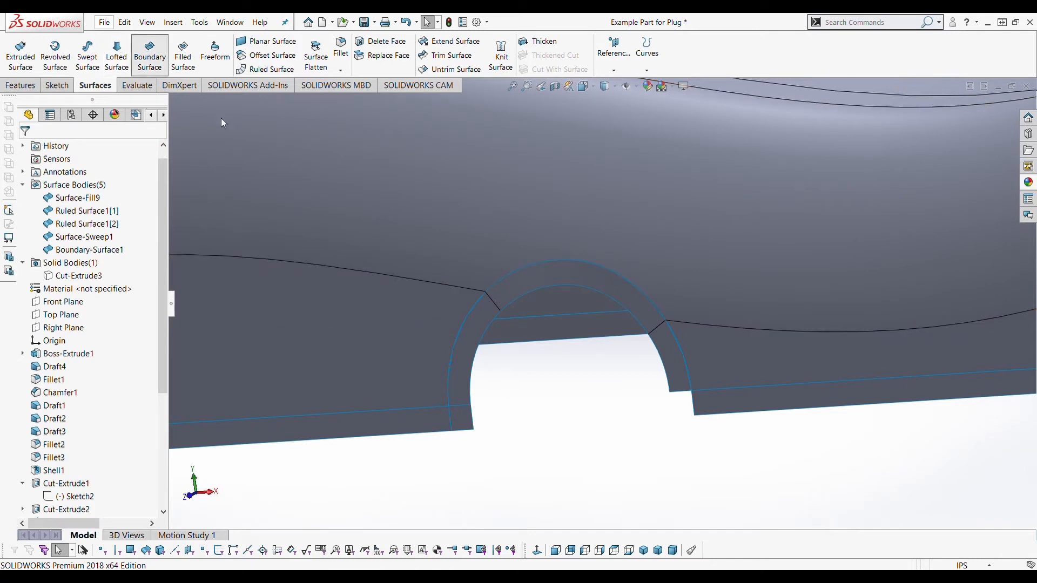
left_click(683, 395)
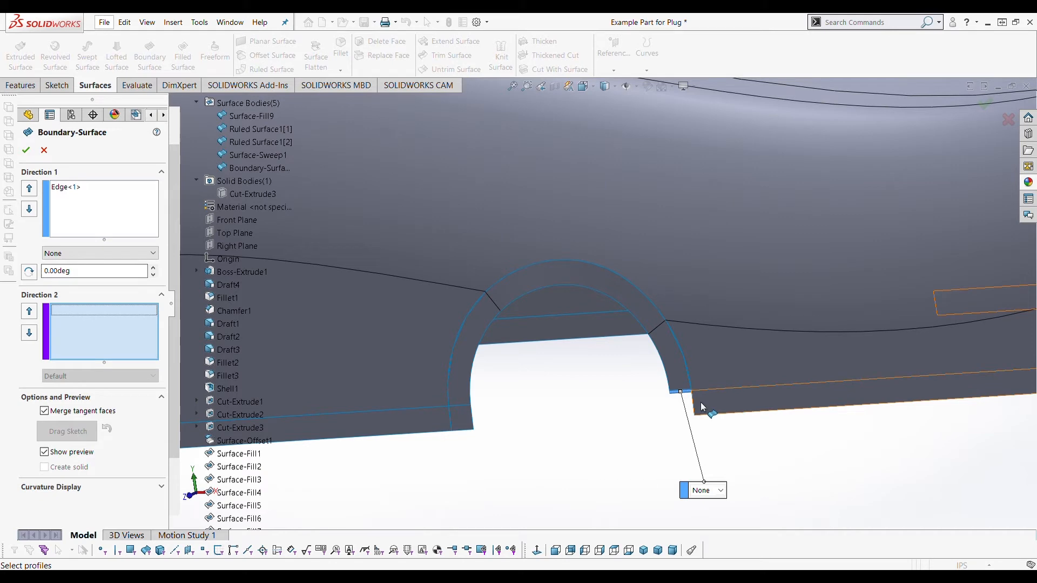
left_click(694, 406)
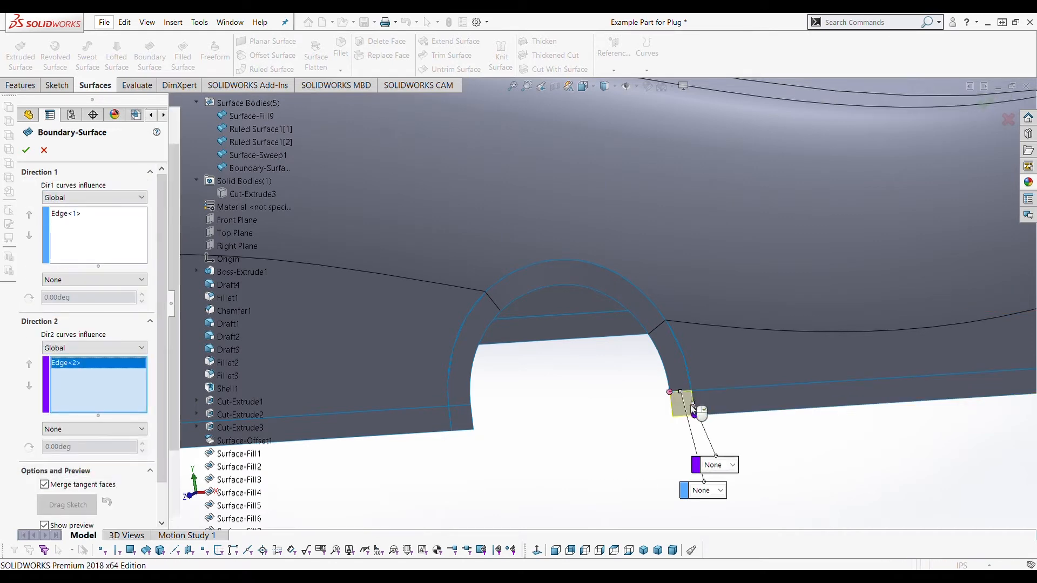
key("Return")
Create a 0.25 in ruled surface tangent to the flat side's wheel arch, using the arch edge and the short strip edges below it.
key("f")
middle_click_drag(616, 426, 663, 317)
middle_click_drag(594, 308, 623, 310)
scroll(456, 318, "down", 3)
middle_click_drag(517, 317, 549, 296)
scroll(555, 297, "up", 3)
scroll(548, 297, "up", 2)
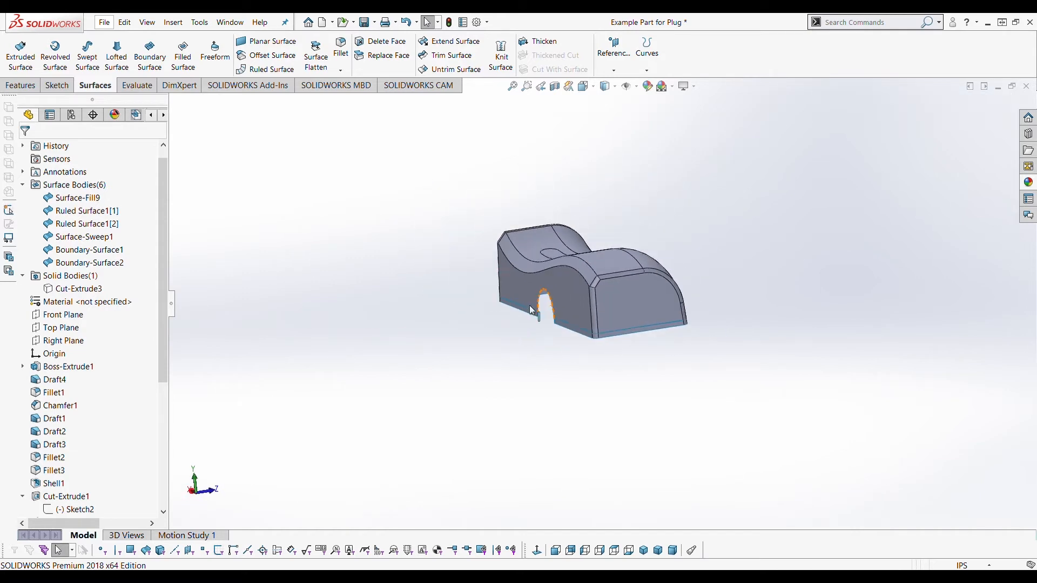
scroll(548, 296, "down", 6)
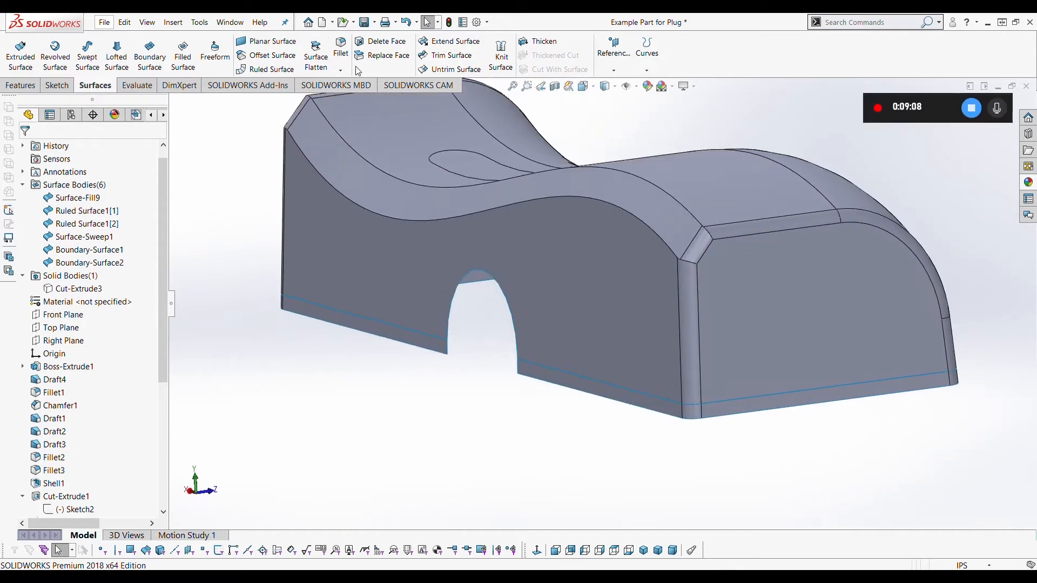
left_click(264, 72)
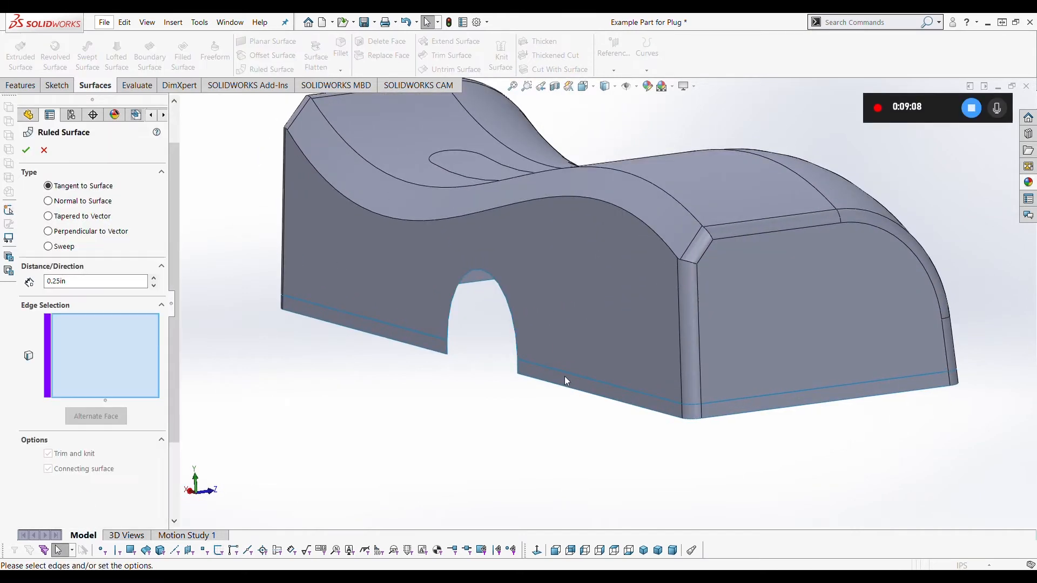
left_click(517, 335)
scroll(515, 335, "down", 1)
scroll(466, 345, "up", 2)
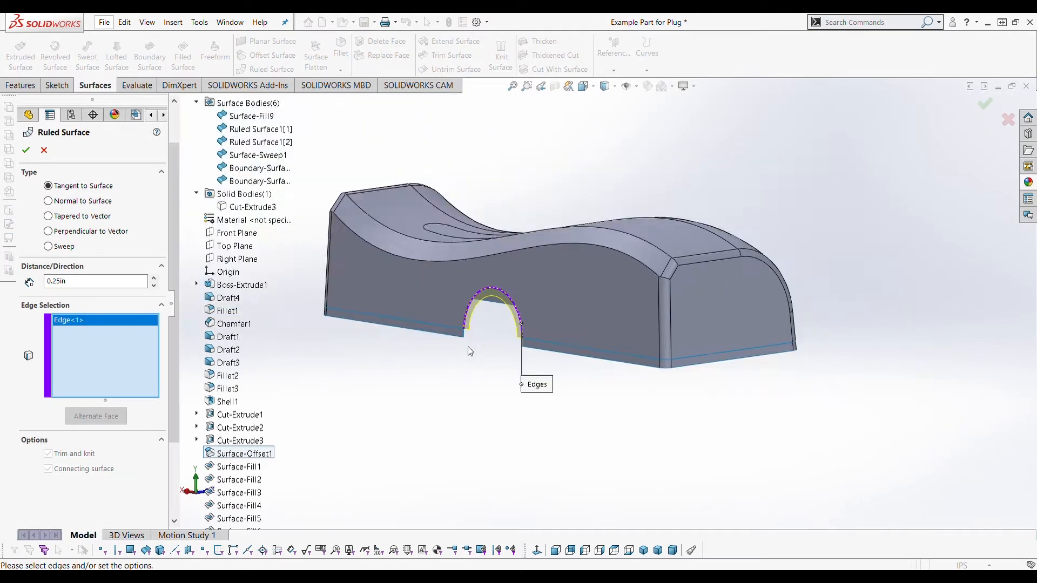
scroll(504, 335, "down", 4)
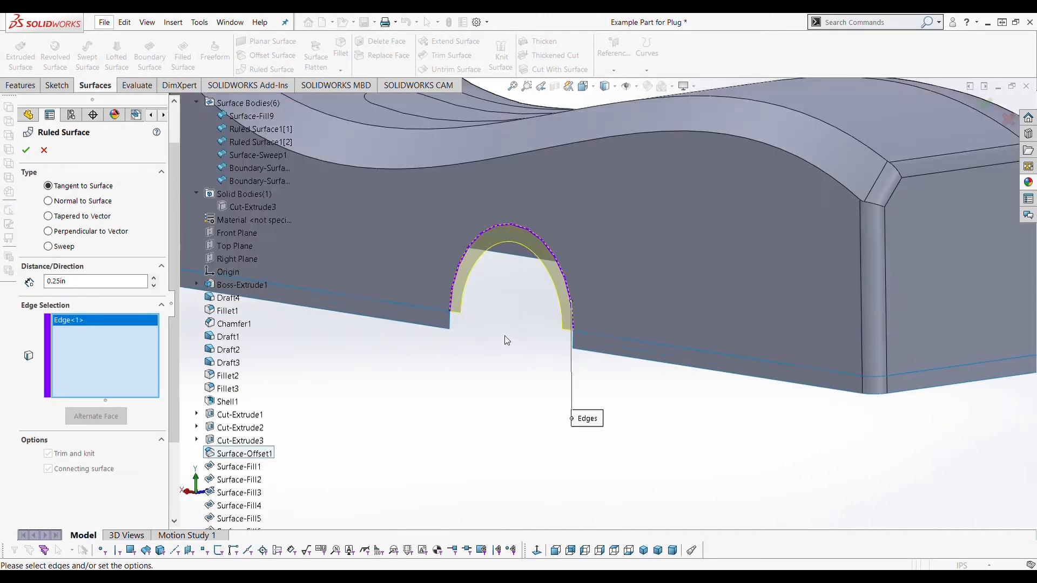
left_click(572, 339)
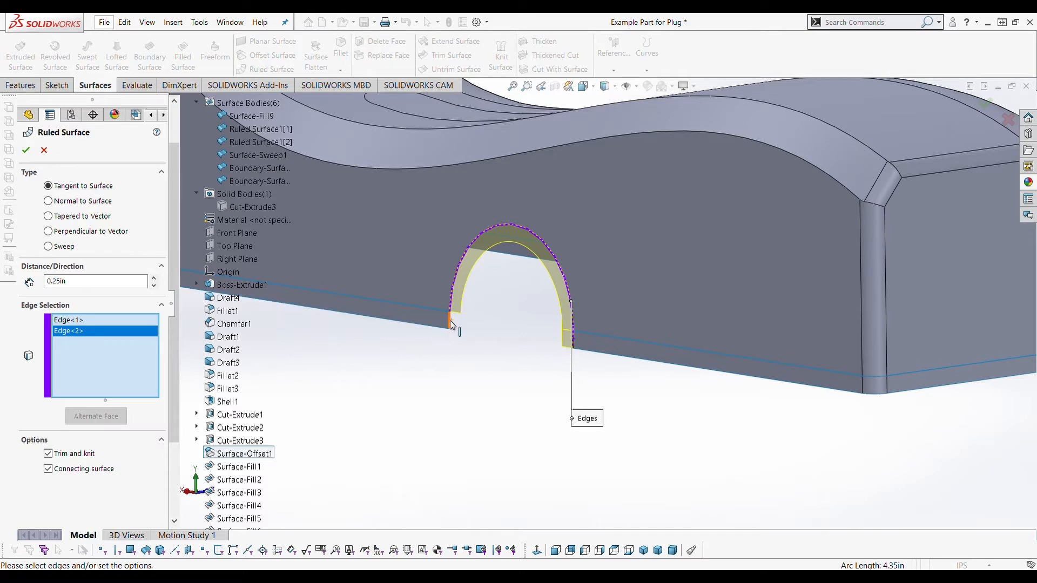
key("Return")
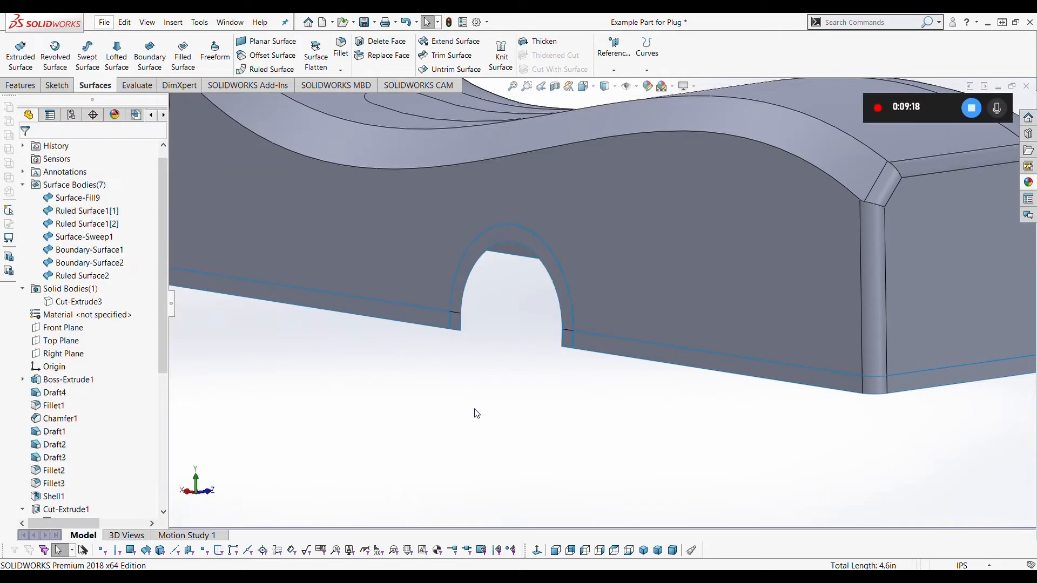
scroll(474, 410, "up", 6)
middle_click_drag(475, 393, 454, 402)
scroll(572, 303, "down", 2)
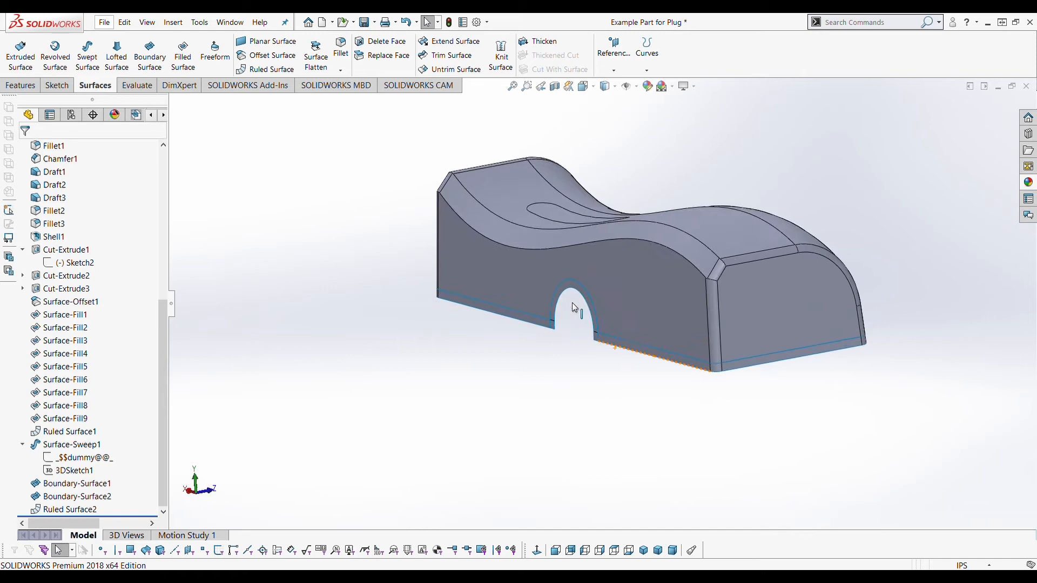
Show the hidden Cut-Extrude3 solid body together with the surface bodies.
scroll(573, 302, "down", 3)
middle_click_drag(563, 305, 420, 249)
scroll(76, 243, "up", 7)
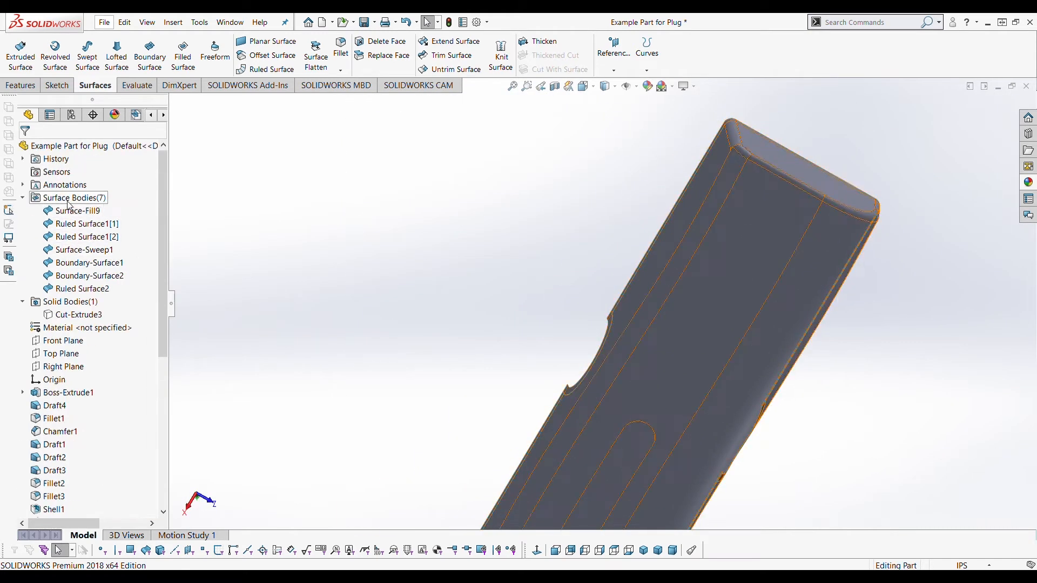
left_click(66, 313)
left_click(73, 300)
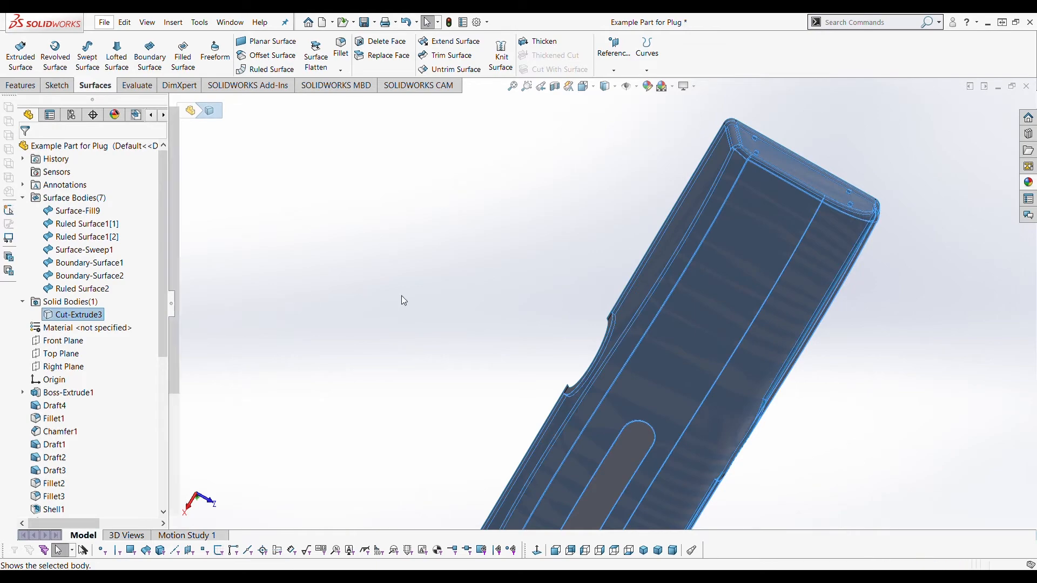
left_click(438, 278)
Examine from below how the surface extensions follow the solid part's lower edges and both wheel arches.
scroll(486, 270, "up", 4)
middle_click_drag(545, 264, 607, 297)
scroll(655, 249, "down", 5)
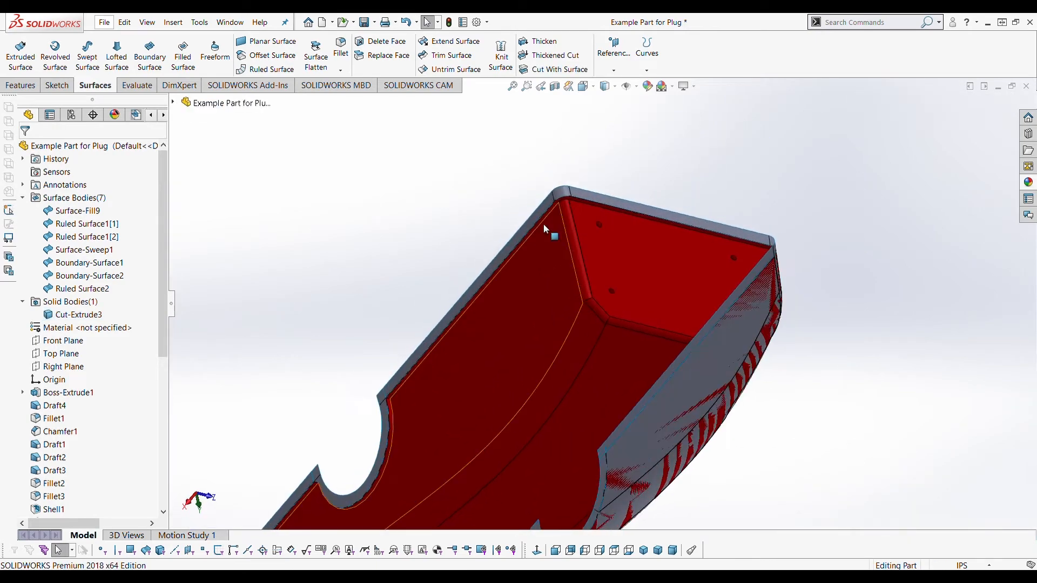
scroll(594, 261, "up", 4)
scroll(495, 384, "down", 6)
scroll(410, 358, "up", 3)
middle_click_drag(361, 358, 709, 271)
scroll(701, 241, "down", 5)
scroll(702, 241, "up", 5)
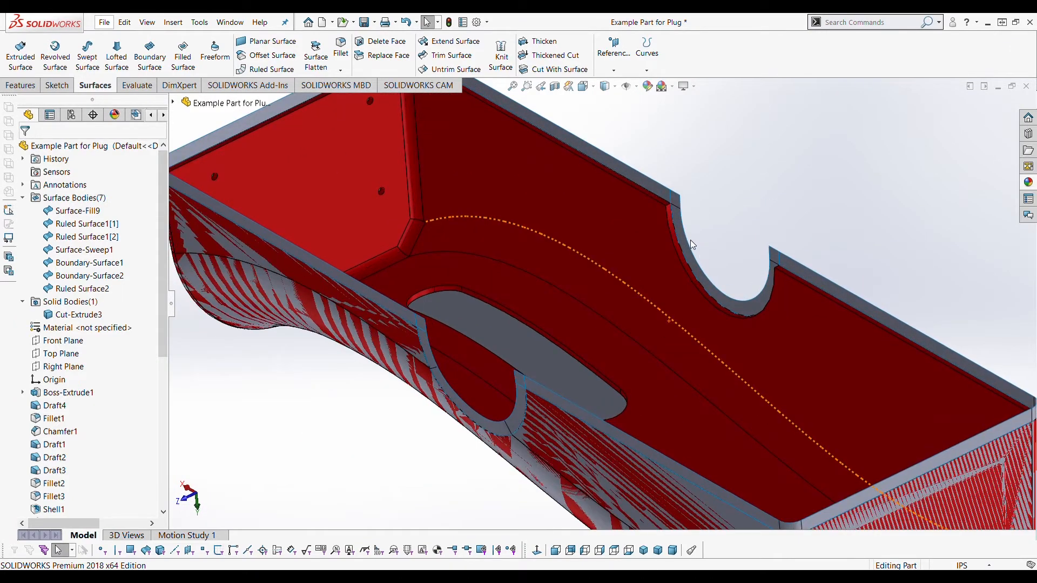
scroll(685, 248, "down", 5)
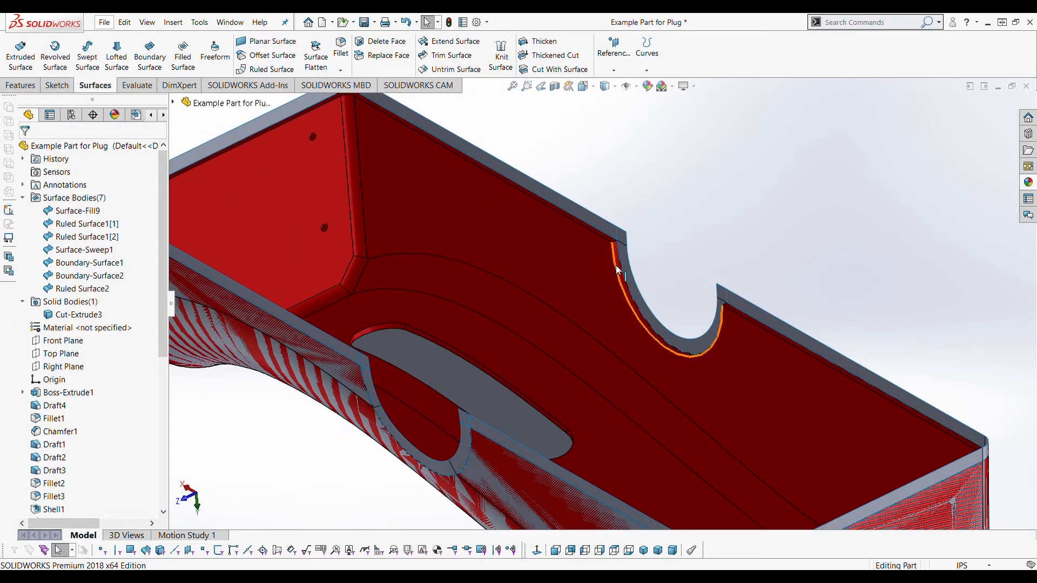
scroll(617, 266, "up", 3)
middle_click_drag(618, 265, 490, 264)
scroll(604, 332, "up", 3)
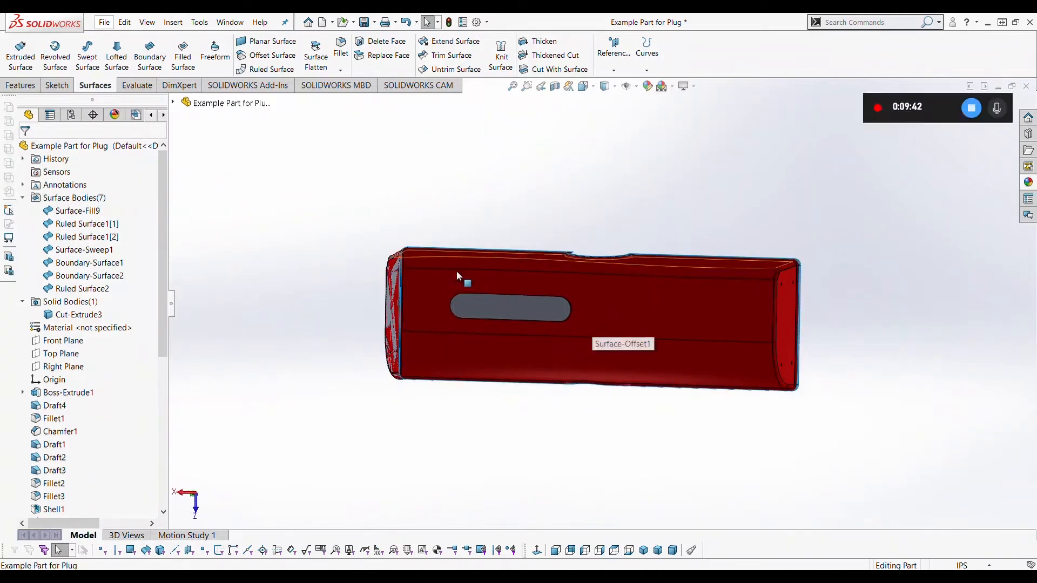
Hide the Cut-Extrude3 solid body so only the surface bodies remain displayed.
left_click(73, 314)
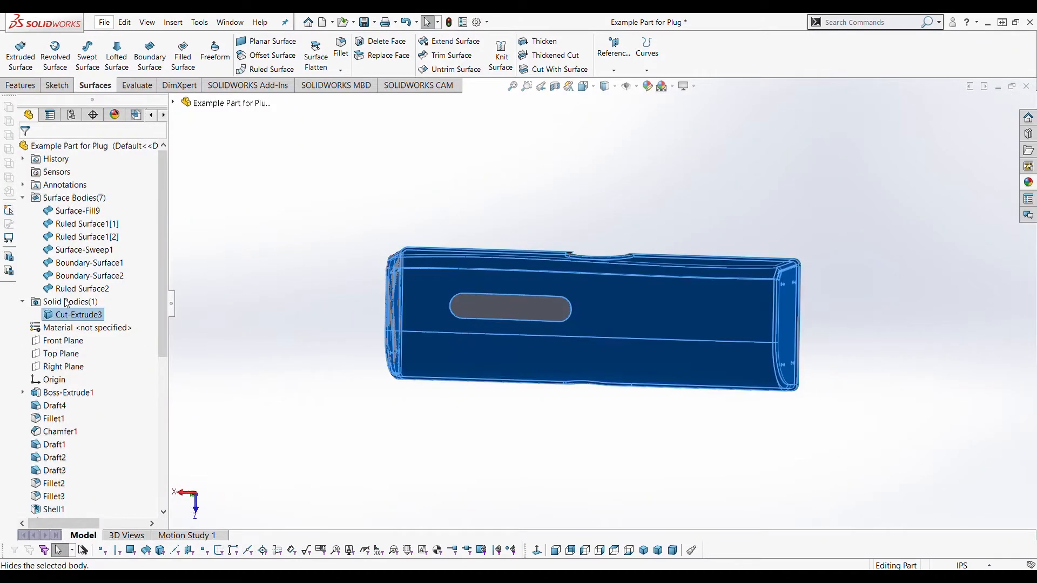
left_click(65, 300)
left_click(323, 236)
Knit all surface bodies from Surface-Fill9 to Ruled Surface2 together, with Merge entities and Gap Control enabled and both listed gaps selected.
middle_click_drag(323, 238, 317, 254)
left_click(79, 213)
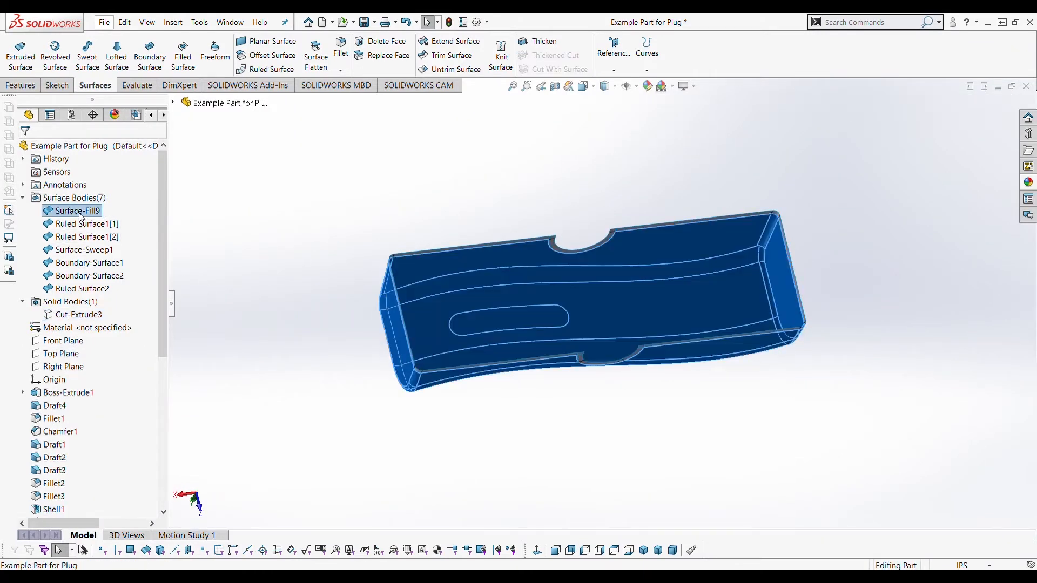
left_click(82, 289, "shift")
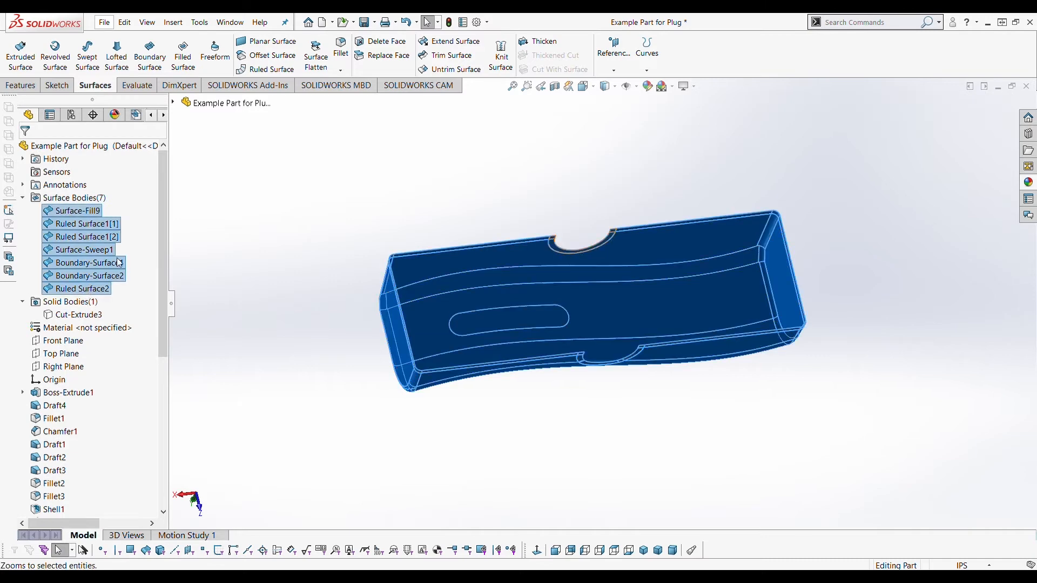
left_click(502, 68)
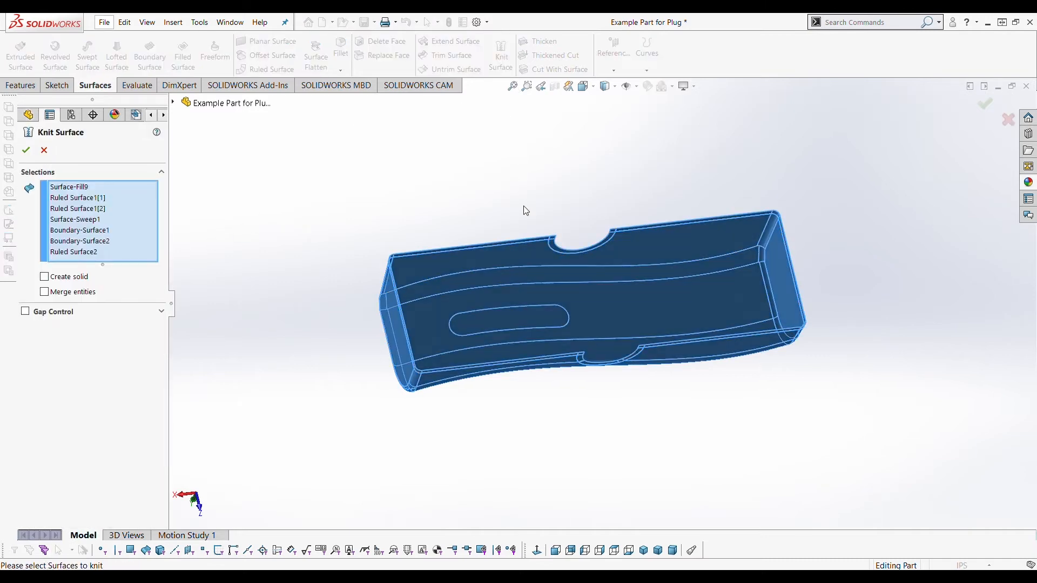
left_click(57, 311)
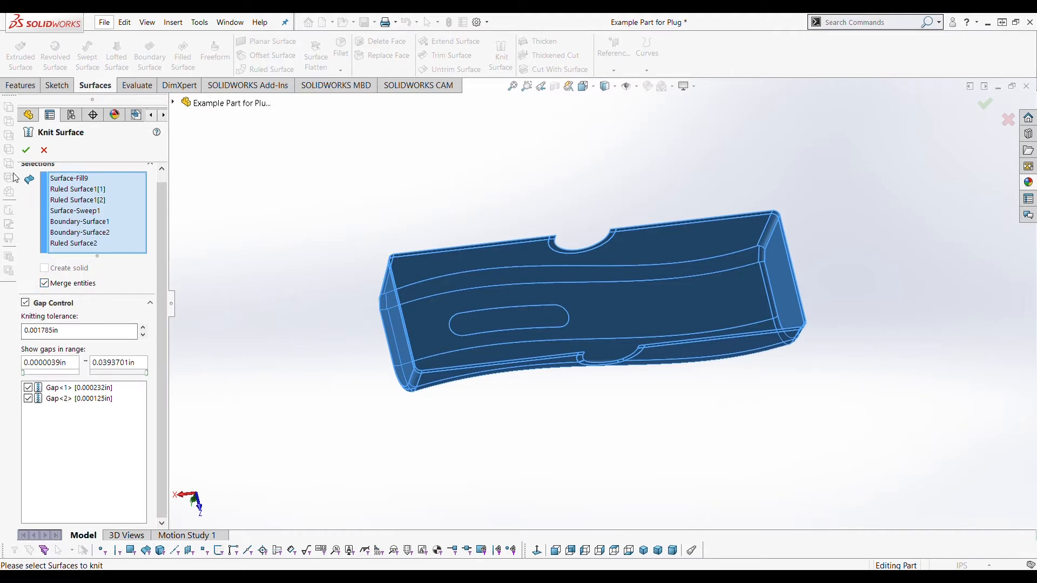
left_click(25, 153)
Check the knitted body with a 3 degree draft analysis using the Top Plane as the direction of pull.
middle_click_drag(567, 326, 459, 371)
scroll(594, 301, "up", 3)
scroll(594, 300, "down", 5)
scroll(591, 295, "up", 4)
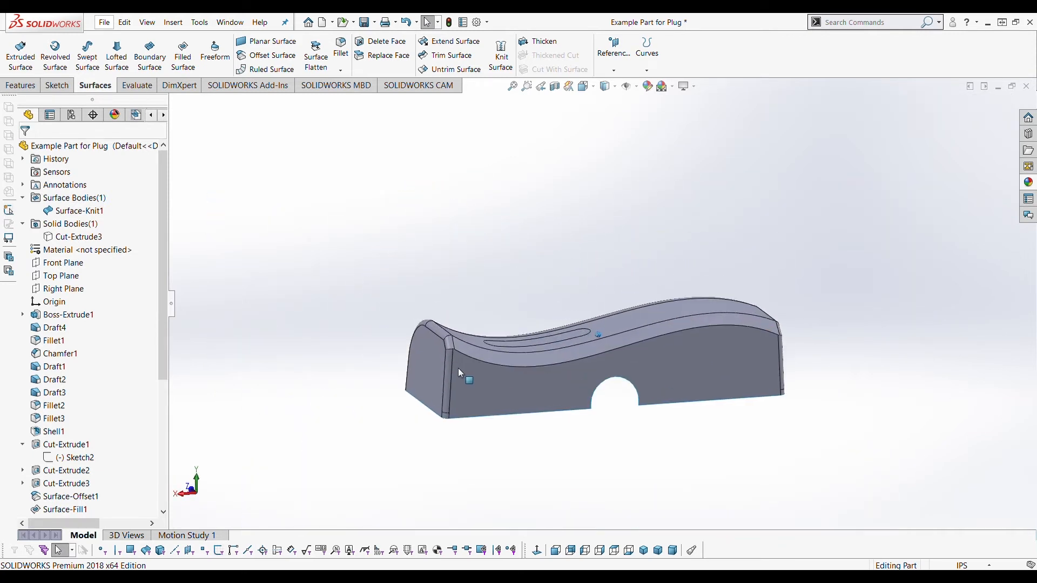
left_click(56, 275)
middle_click_drag(355, 317, 382, 316)
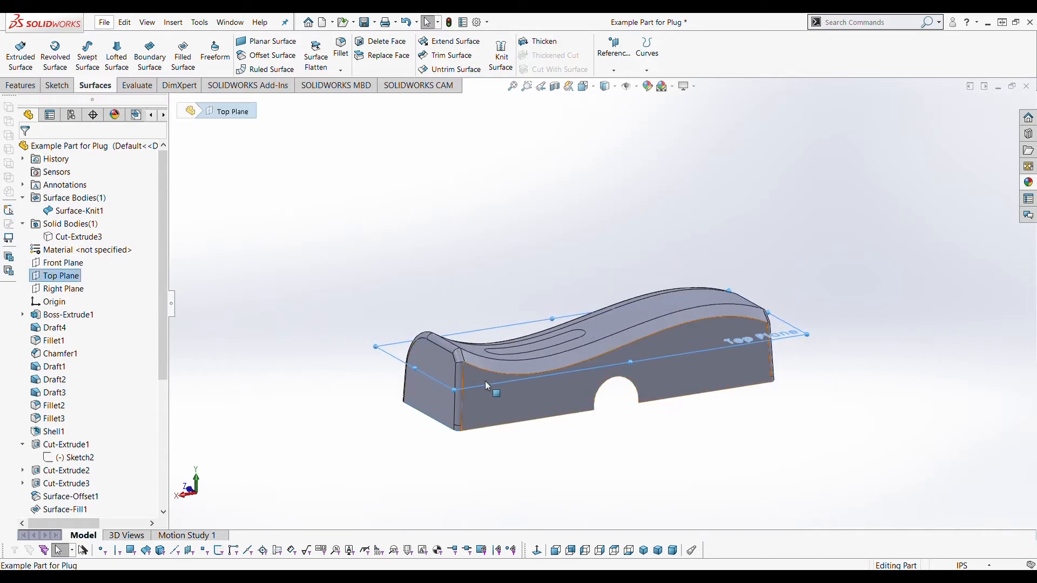
left_click(152, 87)
left_click(433, 49)
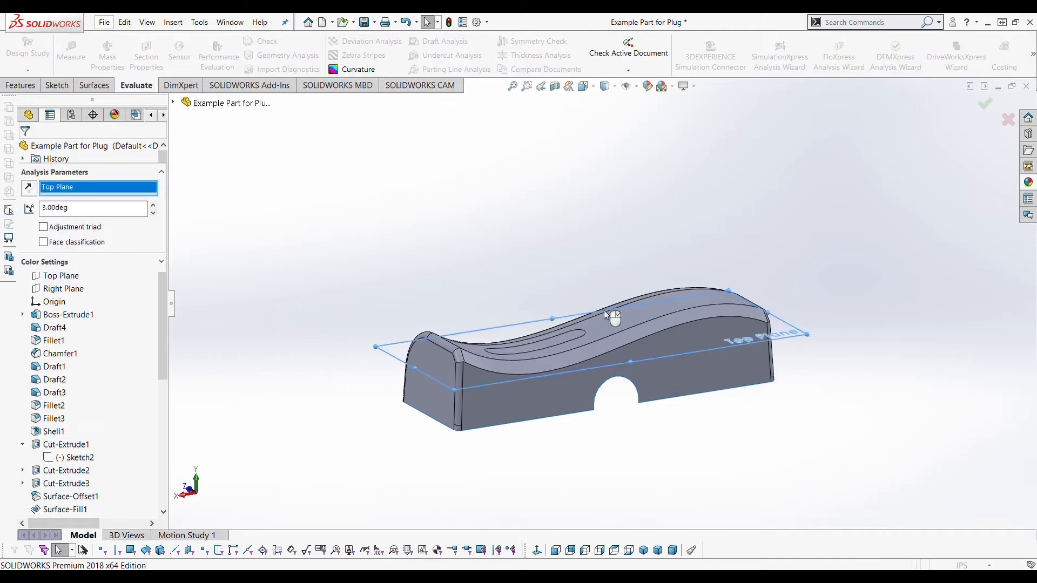
middle_click_drag(608, 270, 435, 354)
left_click(44, 151)
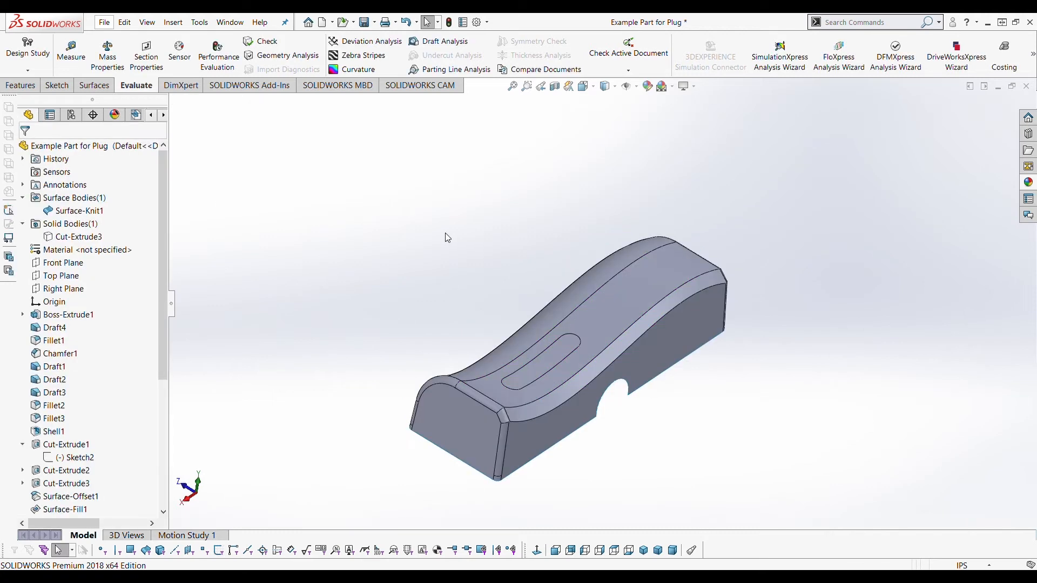
Set up a Perpendicular to Vector ruled surface with the Top Plane as its reference vector.
middle_click_drag(511, 284, 607, 376)
middle_click_drag(247, 196, 285, 223)
left_click(95, 85)
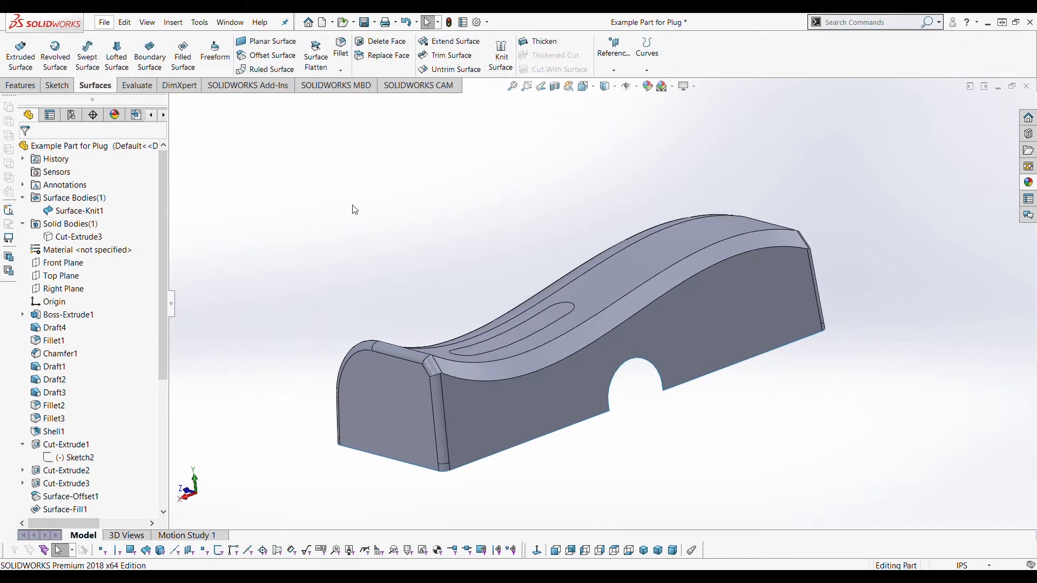
middle_click_drag(289, 181, 451, 260)
middle_click_drag(510, 248, 652, 344)
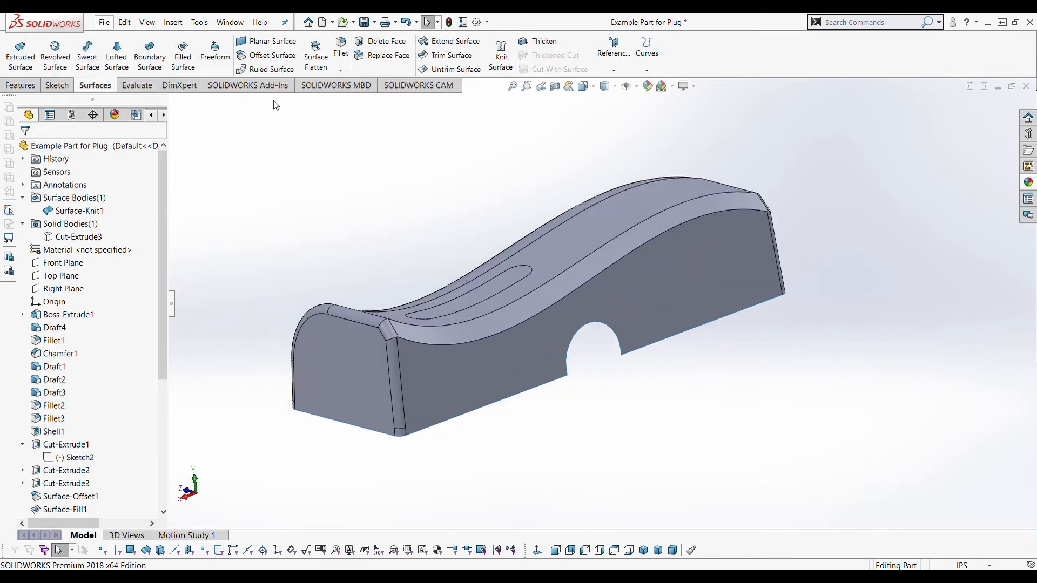
left_click(262, 71)
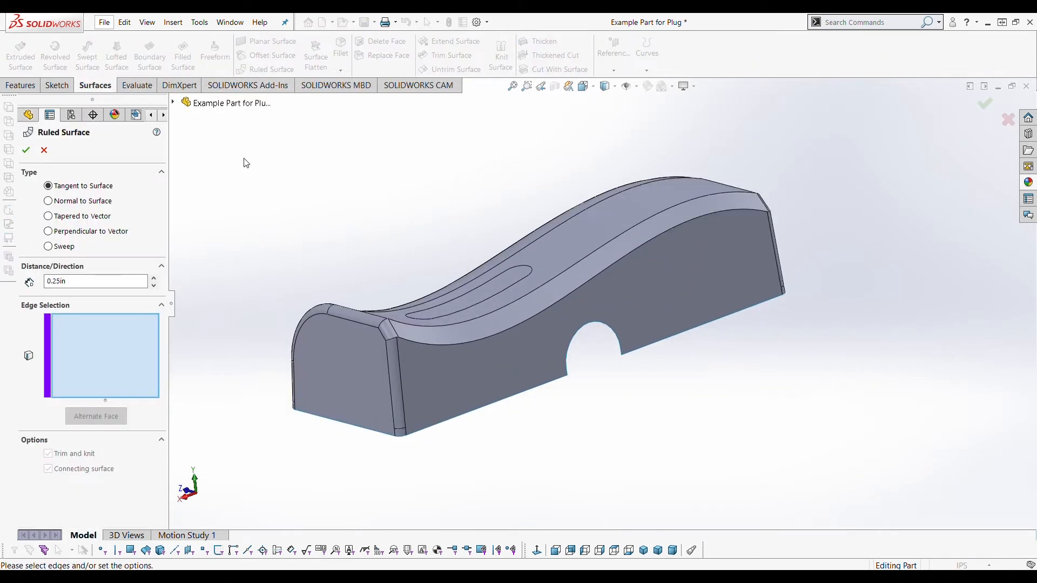
left_click(48, 231)
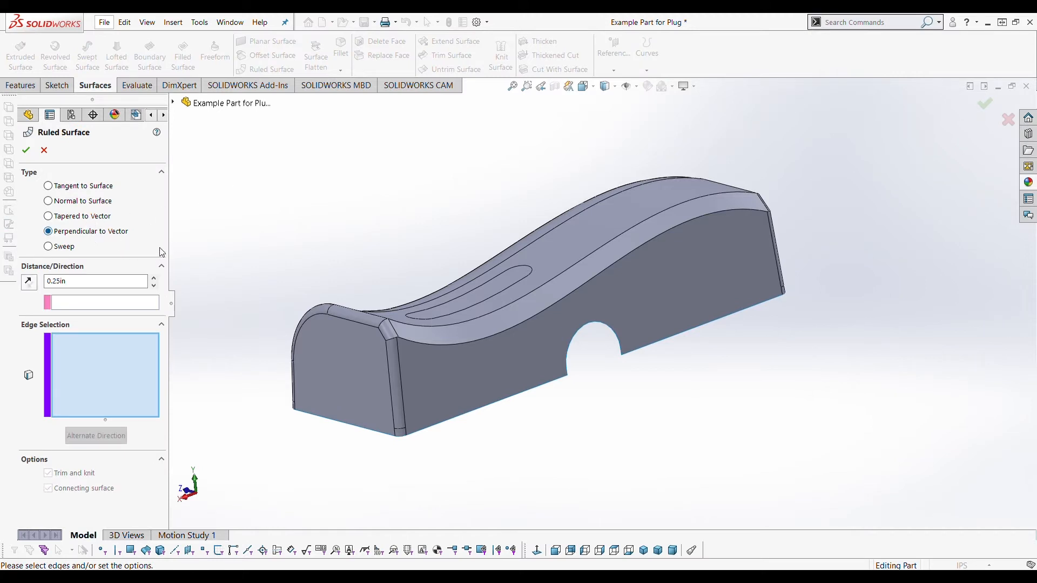
left_click(117, 303)
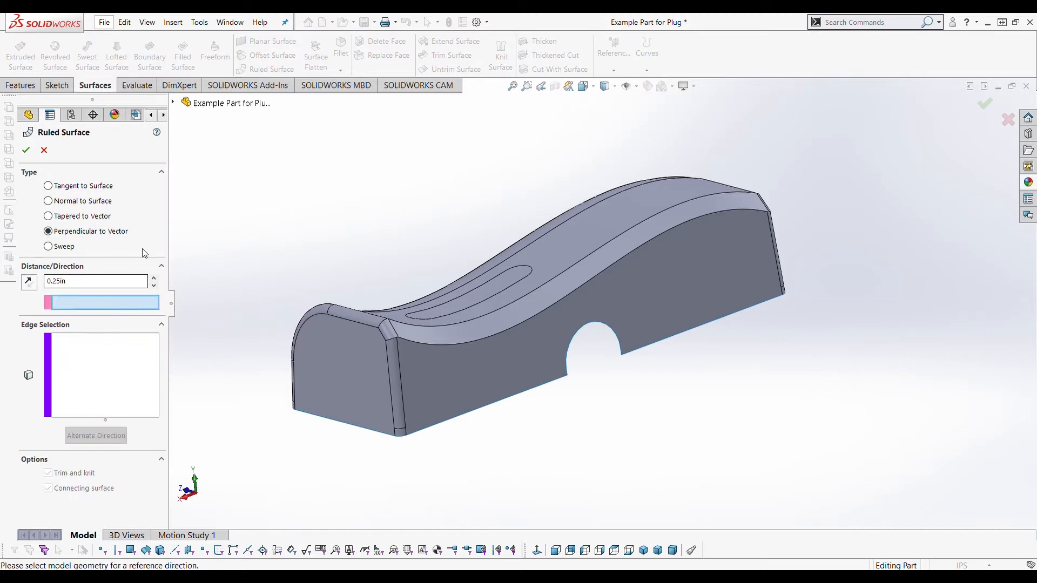
left_click(173, 102)
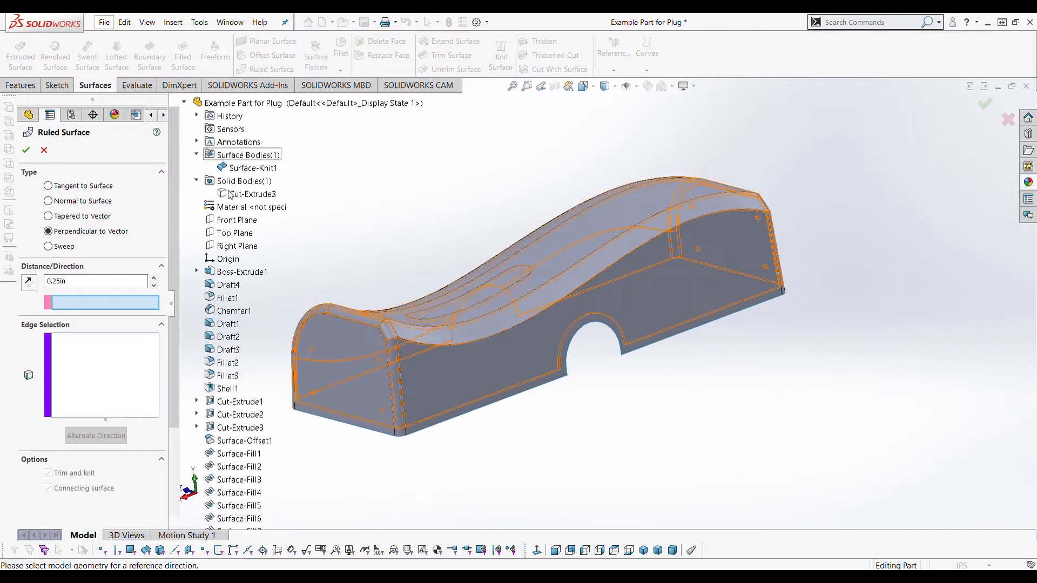
left_click(236, 235)
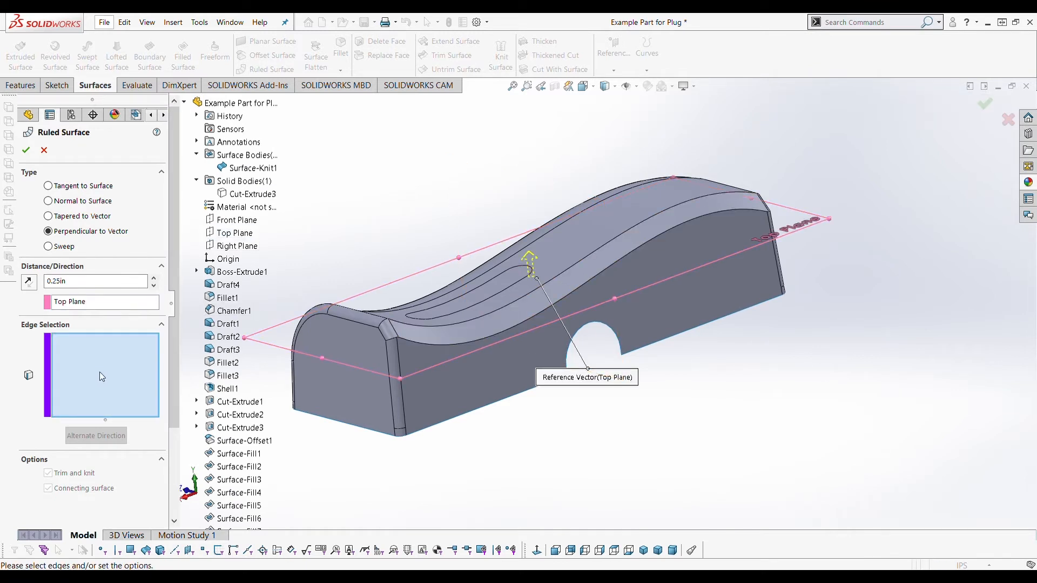
Add the flat side's lower edge between end corner and wheel arch to the ruled surface and set its distance to 6 in.
left_click(499, 405)
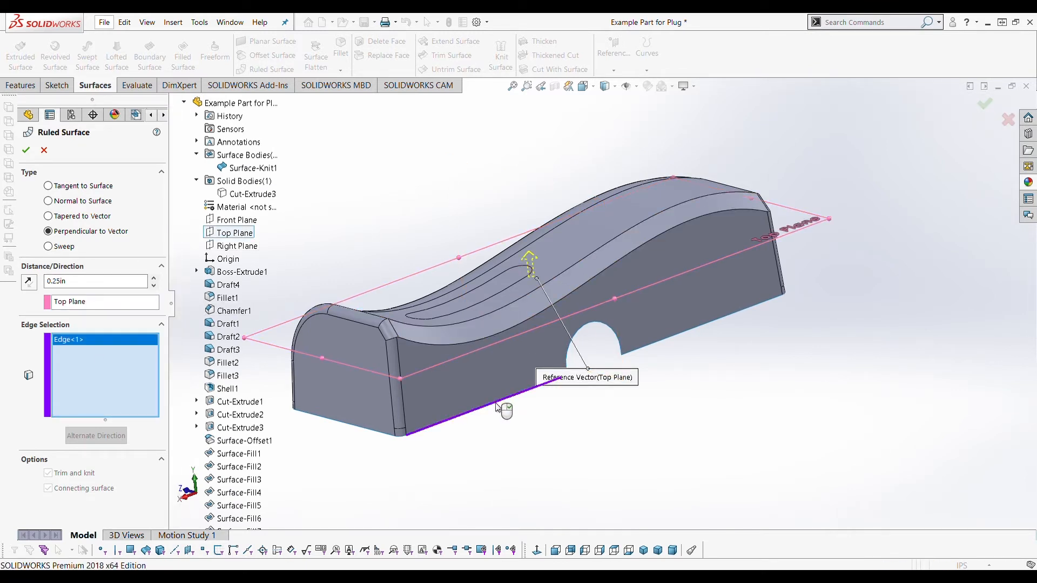
scroll(497, 432, "down", 3)
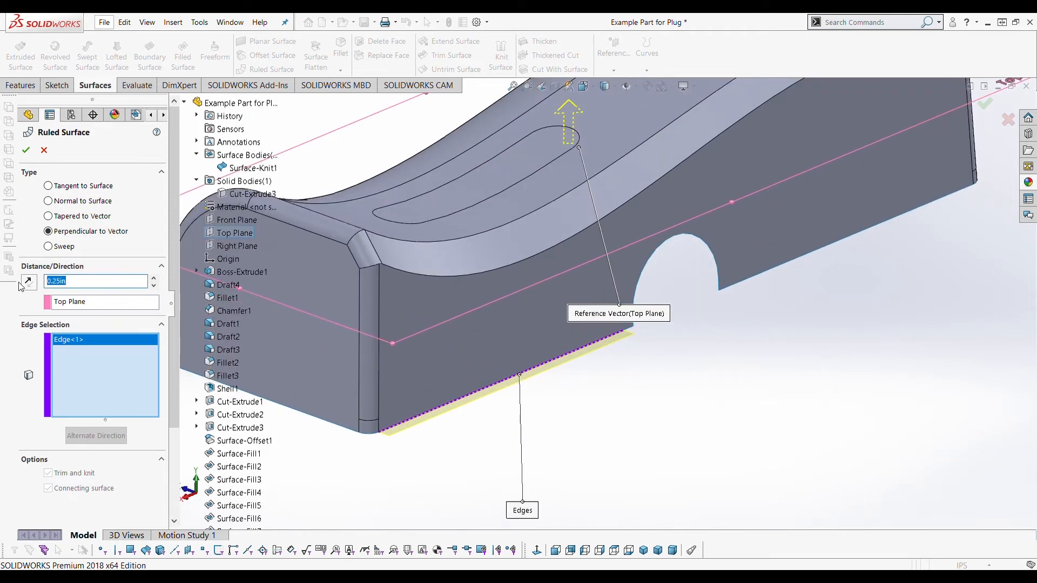
key("Return")
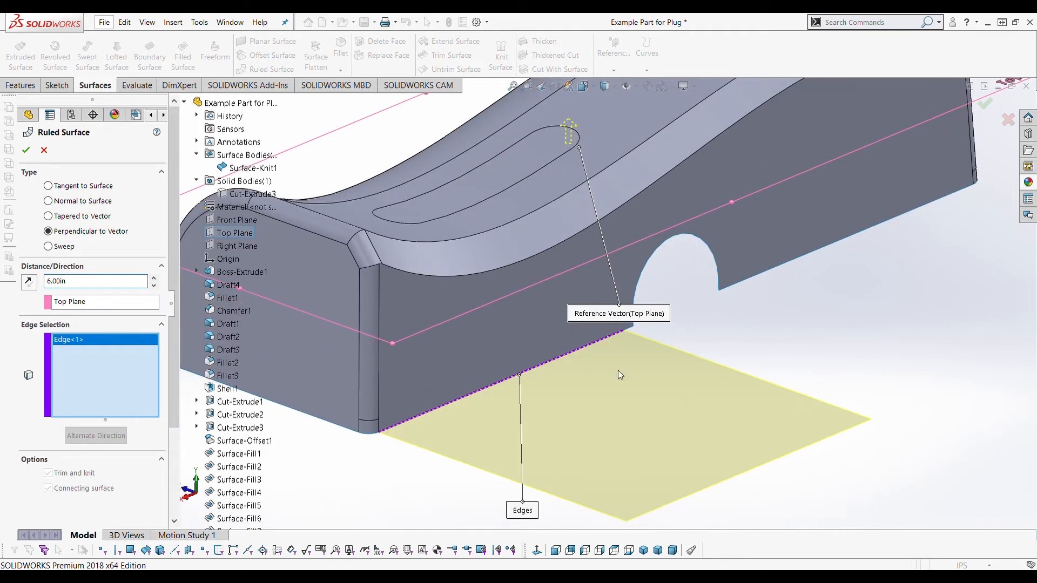
Examine the ruled surface preview extending outward from the flat side's lower edge.
scroll(620, 371, "up", 3)
middle_click_drag(711, 344, 628, 357)
middle_click_drag(569, 355, 547, 347)
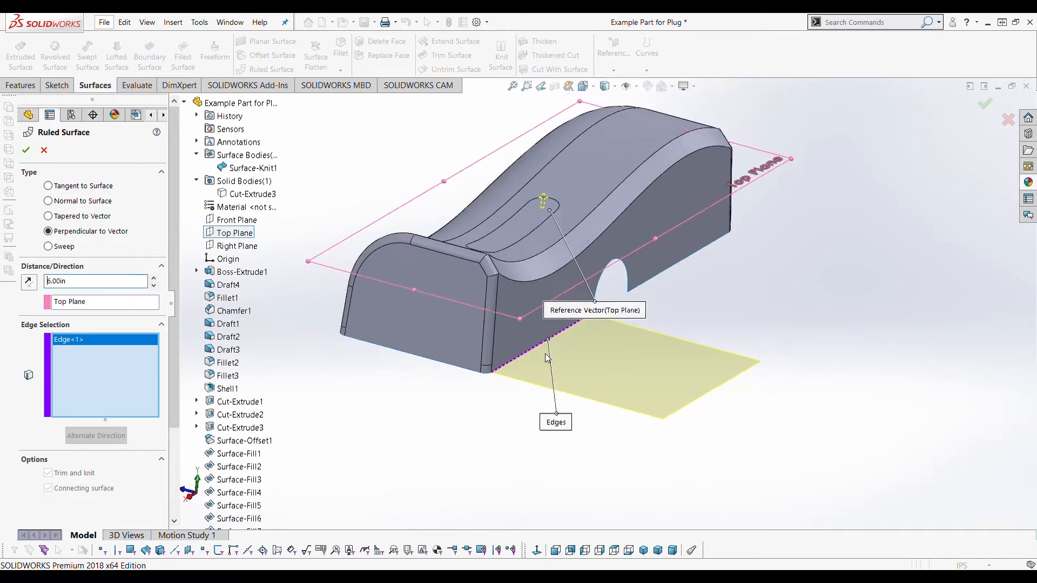
scroll(546, 347, "up", 2)
middle_click_drag(598, 265, 574, 277)
scroll(580, 274, "down", 3)
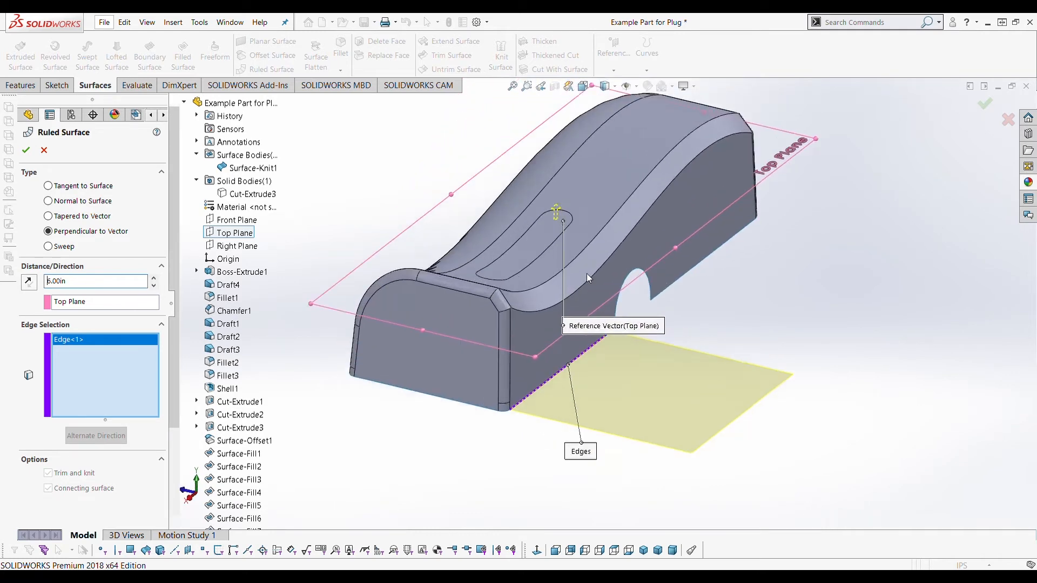
scroll(587, 275, "up", 3)
scroll(599, 290, "down", 2)
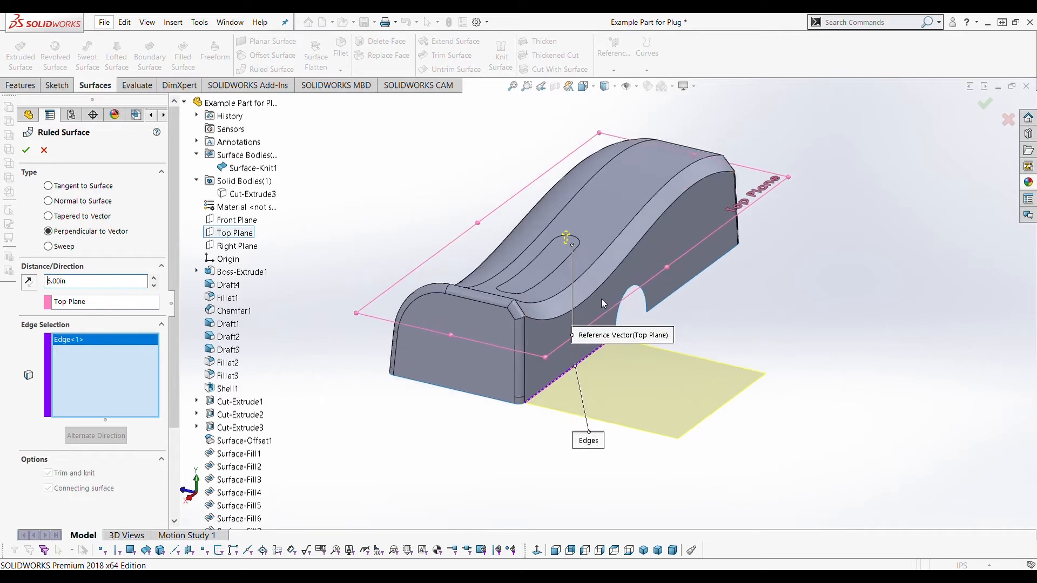
scroll(548, 394, "down", 2)
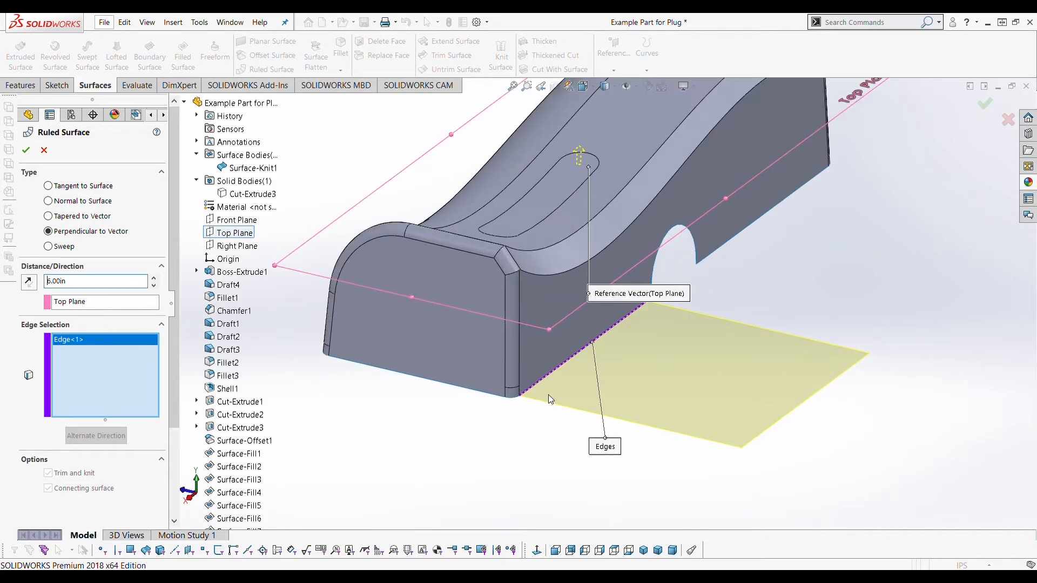
Add the end face's lower edge, both adjoining corner edges and the curved side's lower edge up to the wheel arch to the ruled surface.
left_click(509, 400)
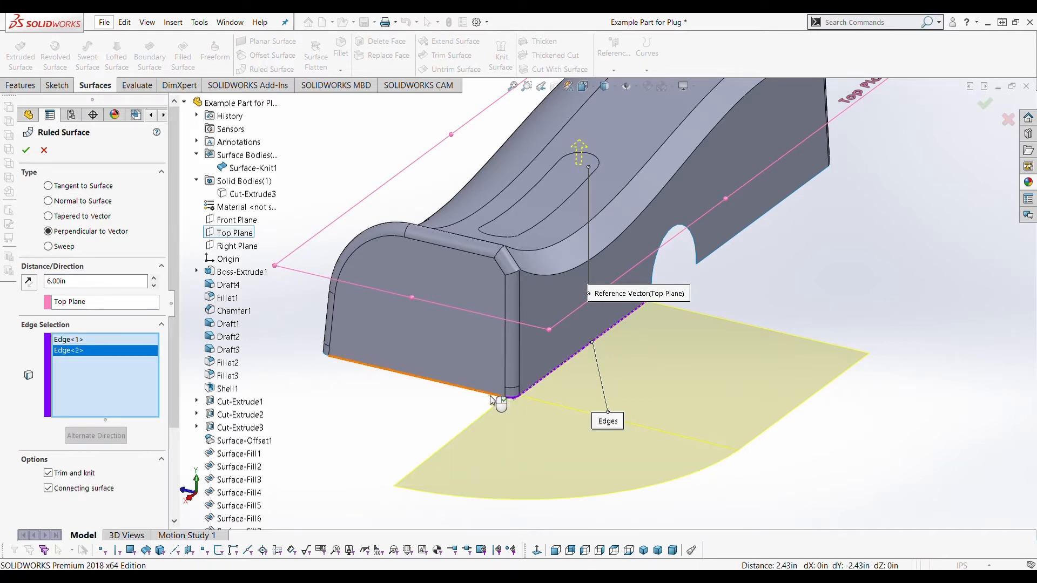
left_click(492, 397)
scroll(474, 399, "up", 2)
middle_click_drag(479, 364, 657, 390)
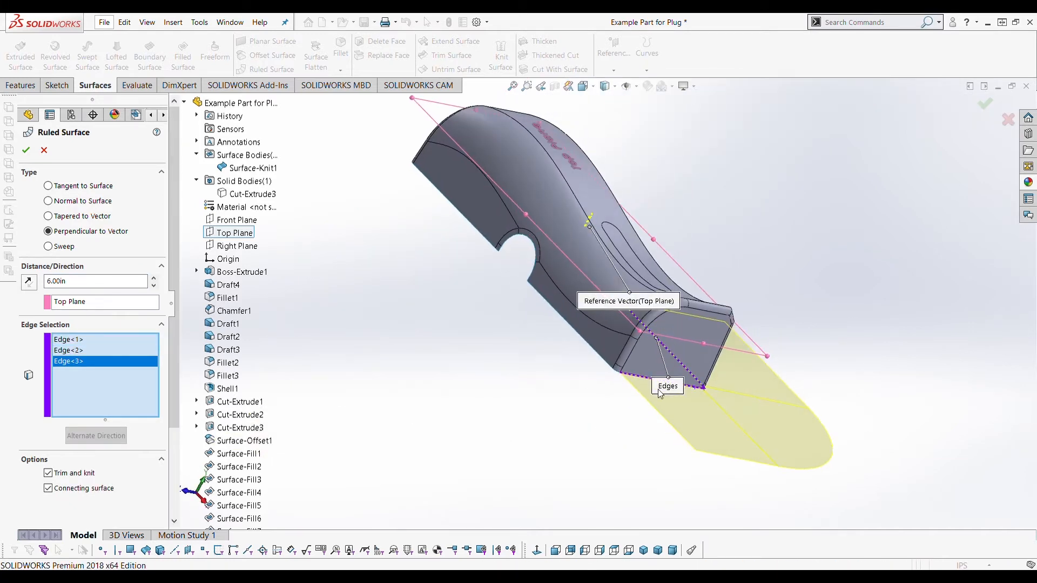
scroll(658, 392, "down", 5)
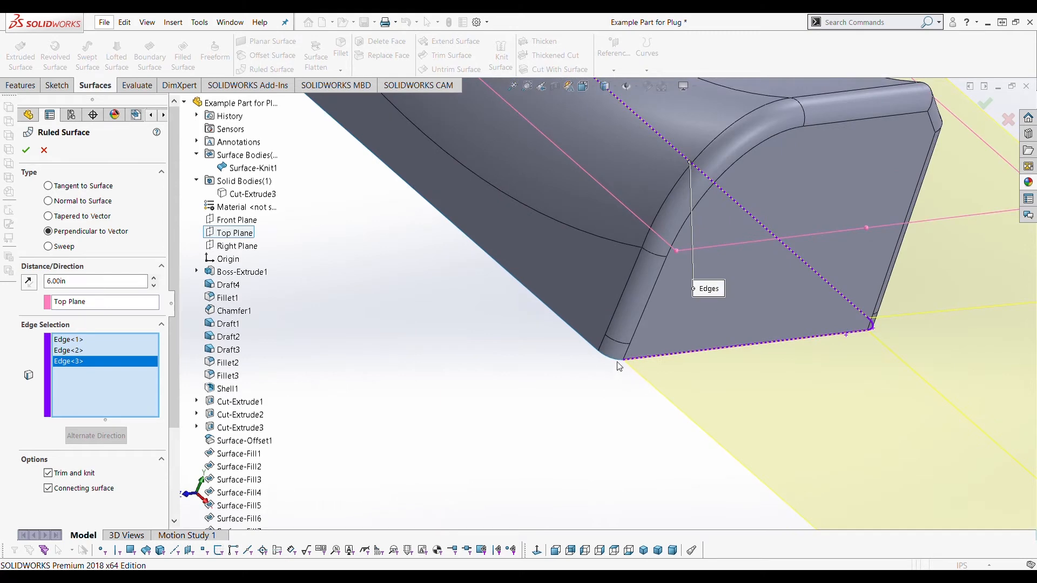
left_click(617, 365)
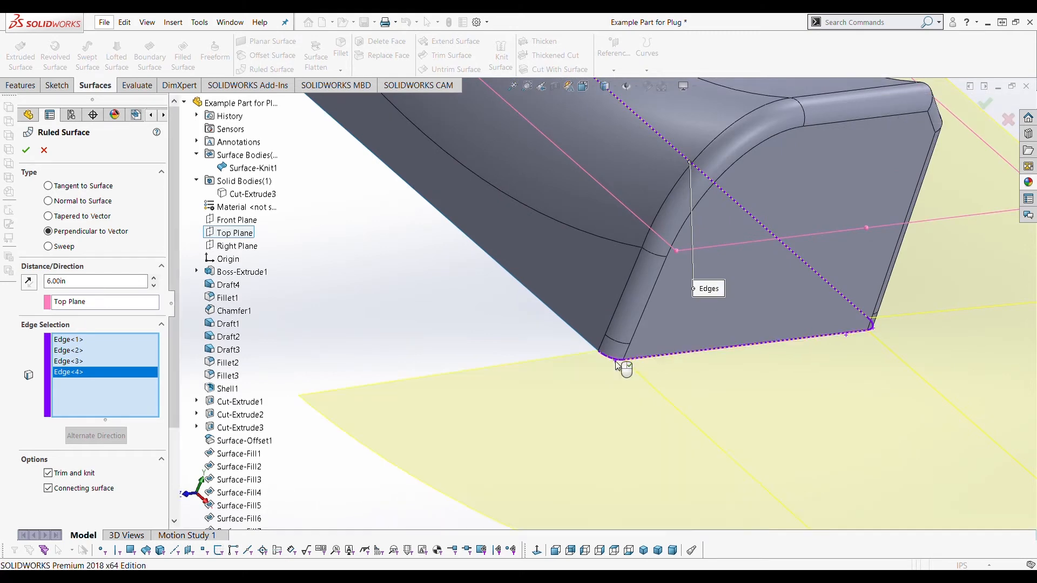
left_click(589, 346)
scroll(559, 360, "up", 8)
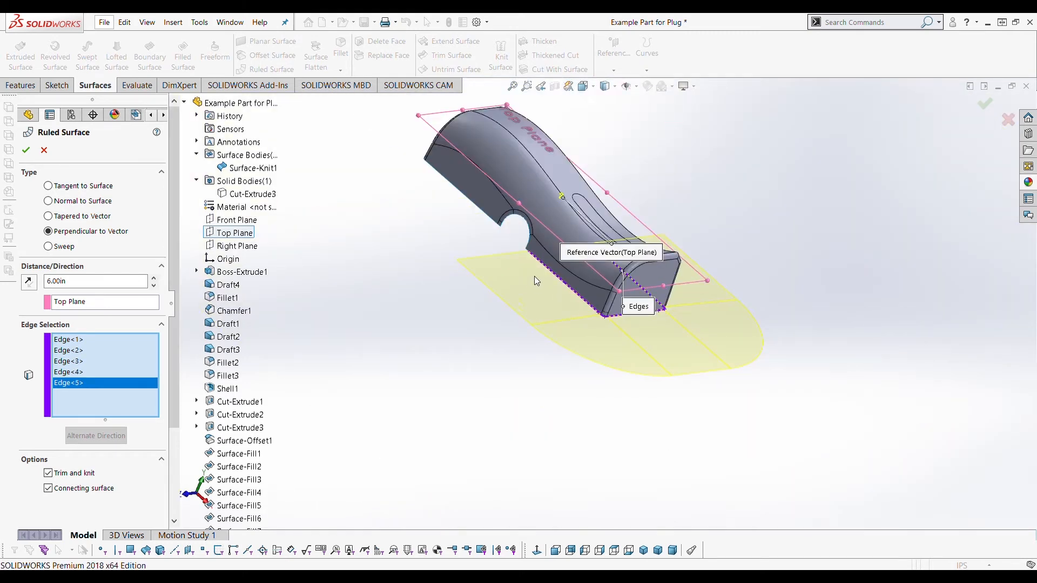
Add the edges around the curved side's wheel arch and the short edges on both sides of it to the ruled surface.
scroll(533, 276, "down", 8)
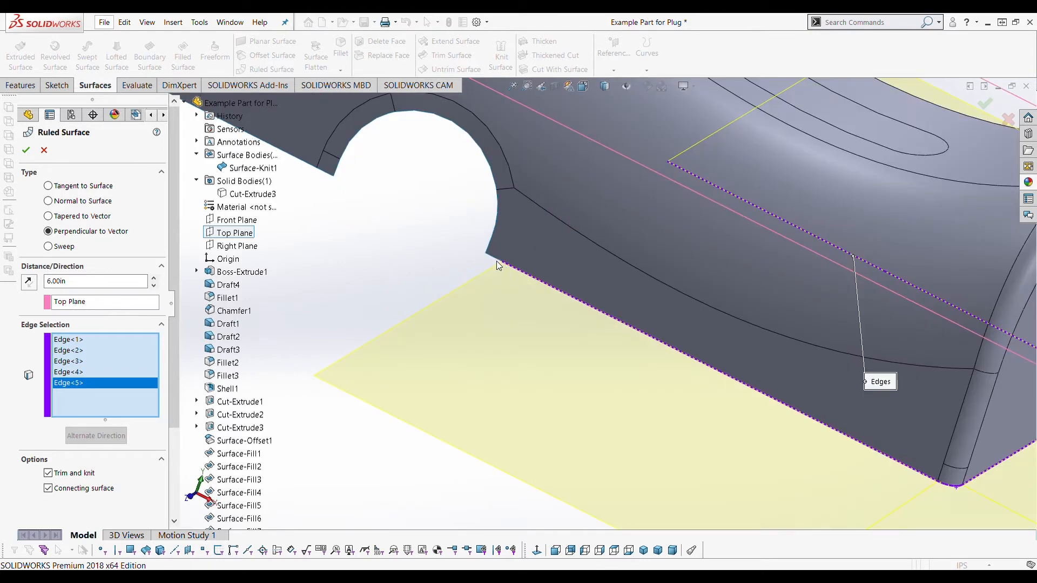
left_click(498, 263)
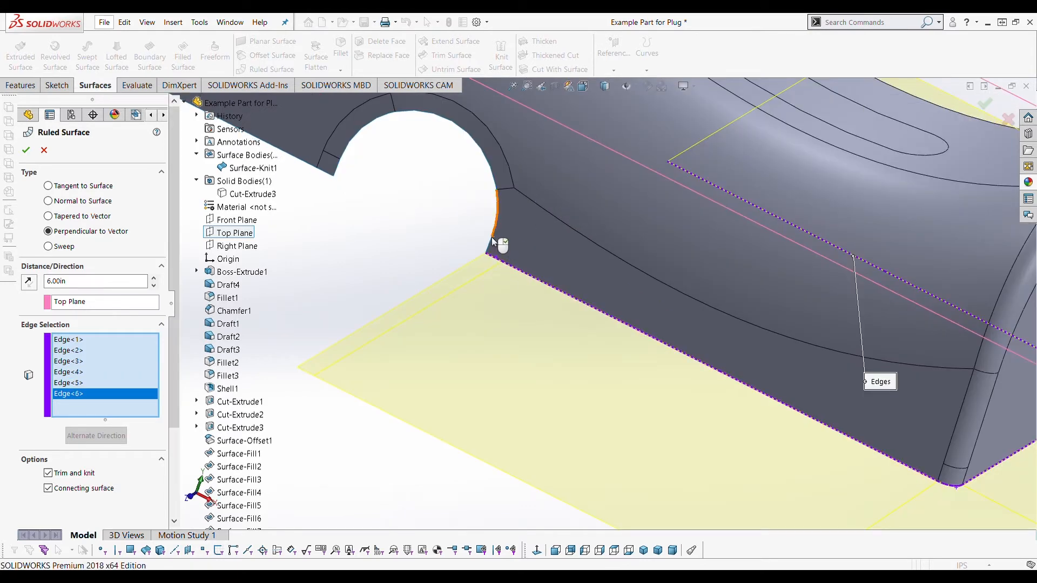
left_click(491, 248)
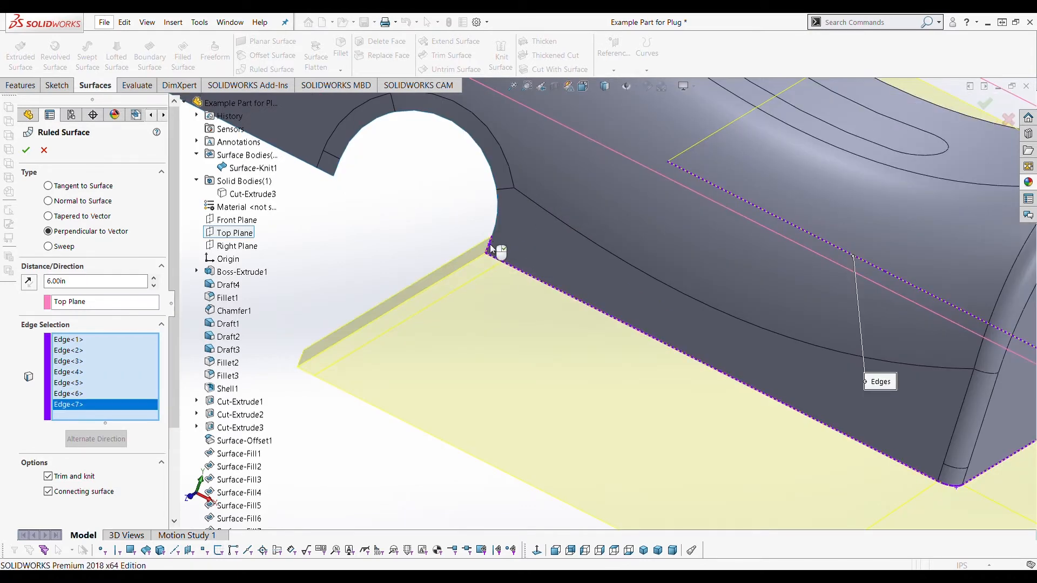
left_click(495, 226)
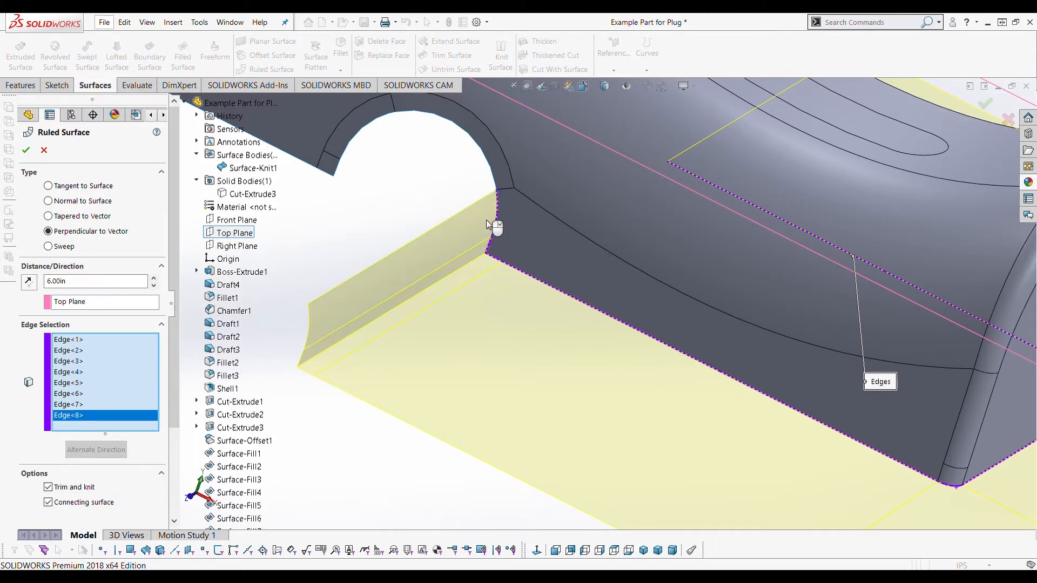
left_click(489, 168)
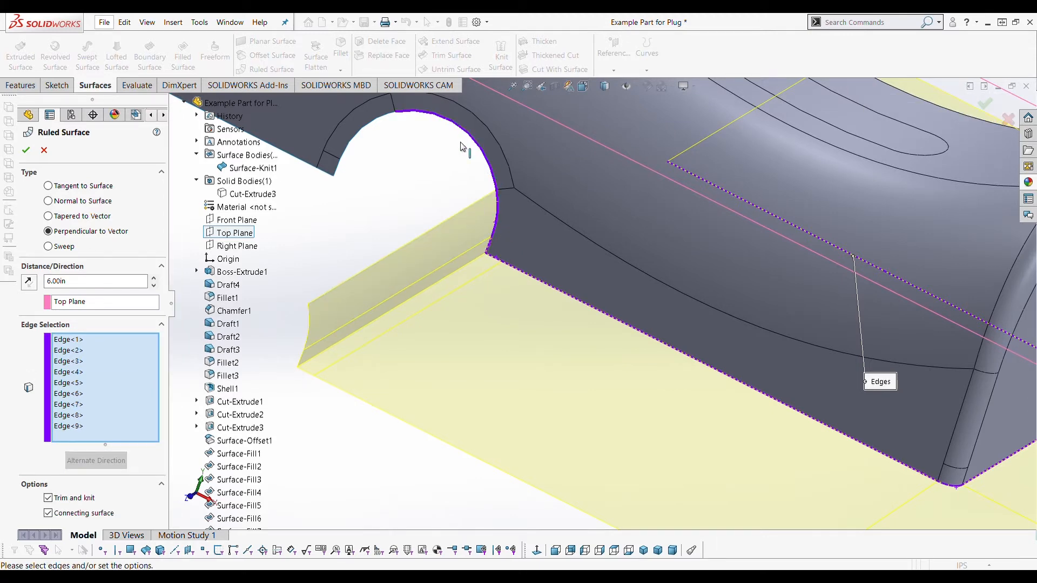
left_click(385, 121)
middle_click_drag(393, 139, 468, 230)
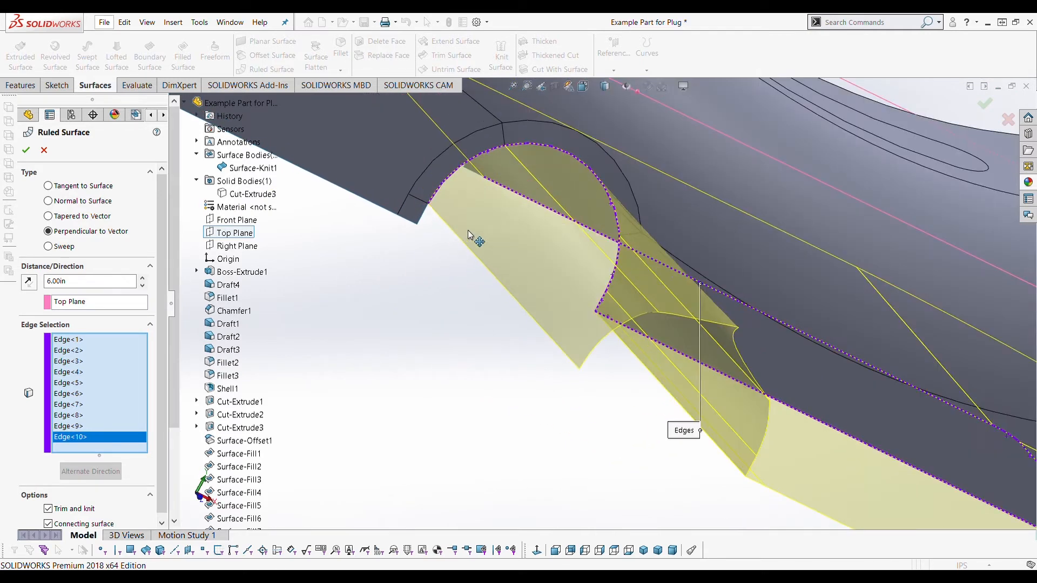
left_click(425, 219)
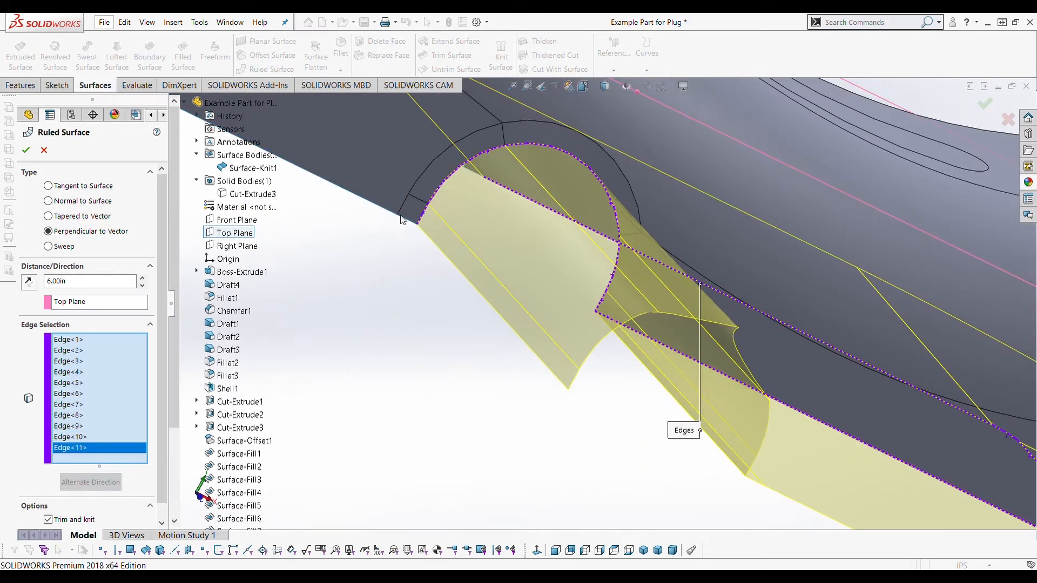
left_click(406, 221)
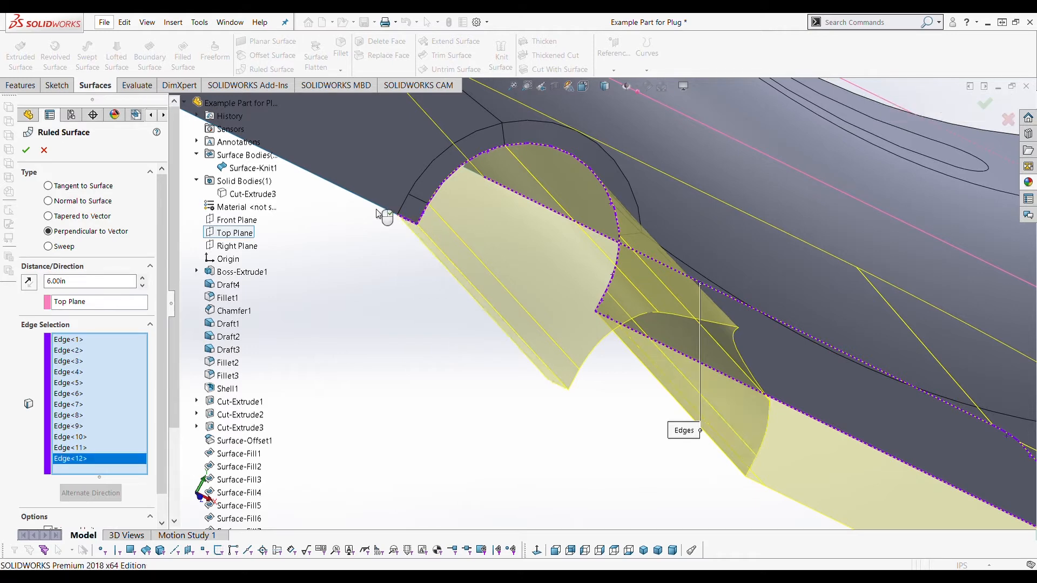
Add the curved side's lower edge beyond the wheel arch, the next corner edge and the far end's lower edge to the ruled surface.
left_click(376, 210)
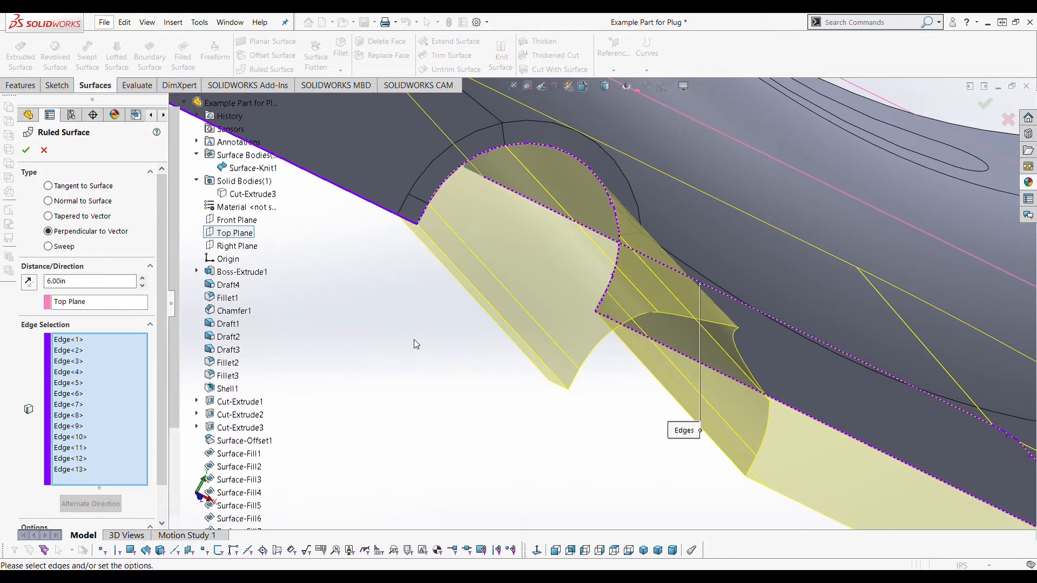
scroll(412, 339, "up", 3)
scroll(497, 339, "up", 3)
middle_click_drag(498, 339, 491, 249)
scroll(557, 286, "down", 5)
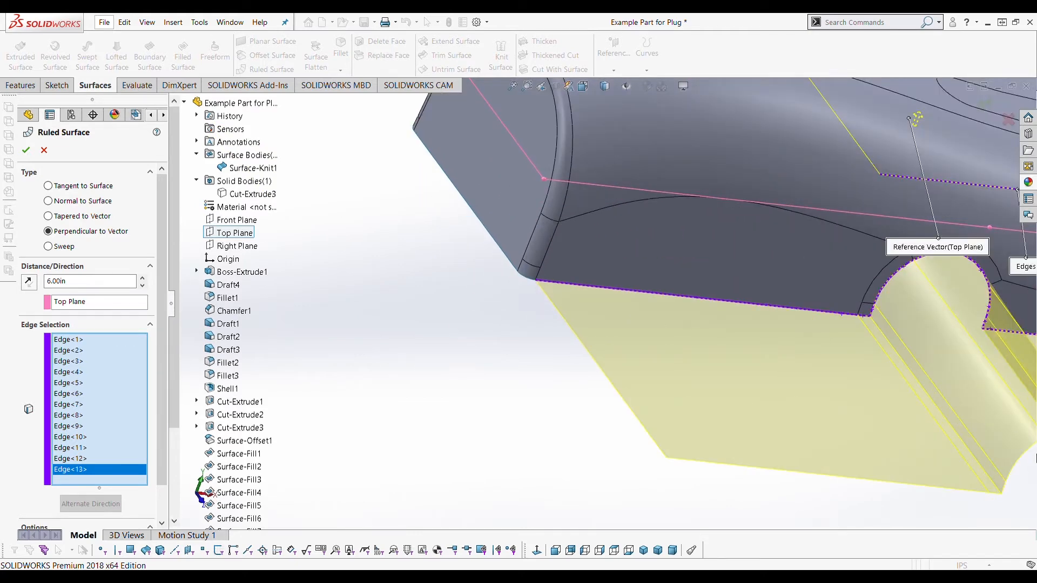
left_click(526, 282)
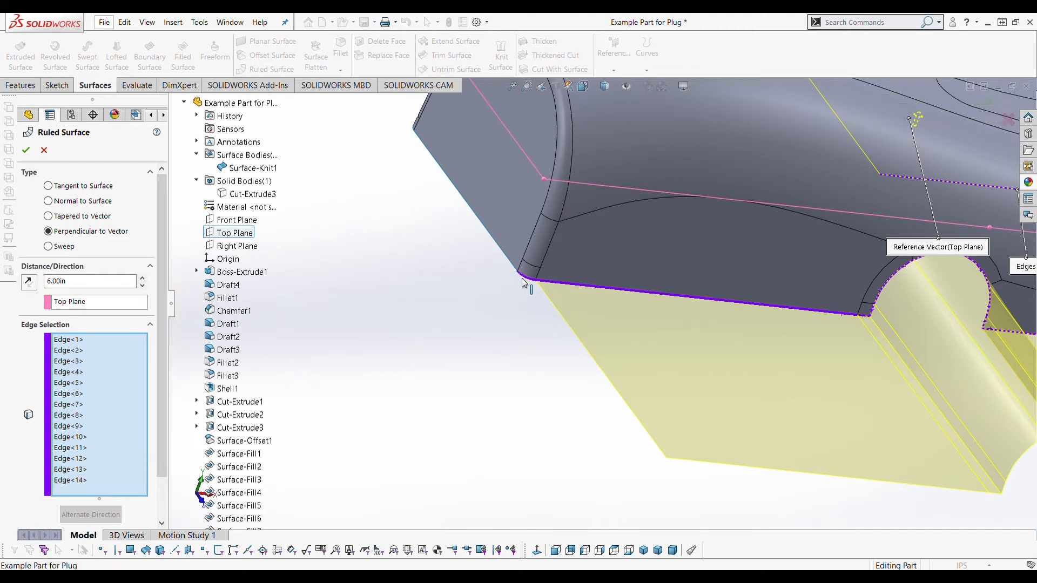
left_click(510, 267)
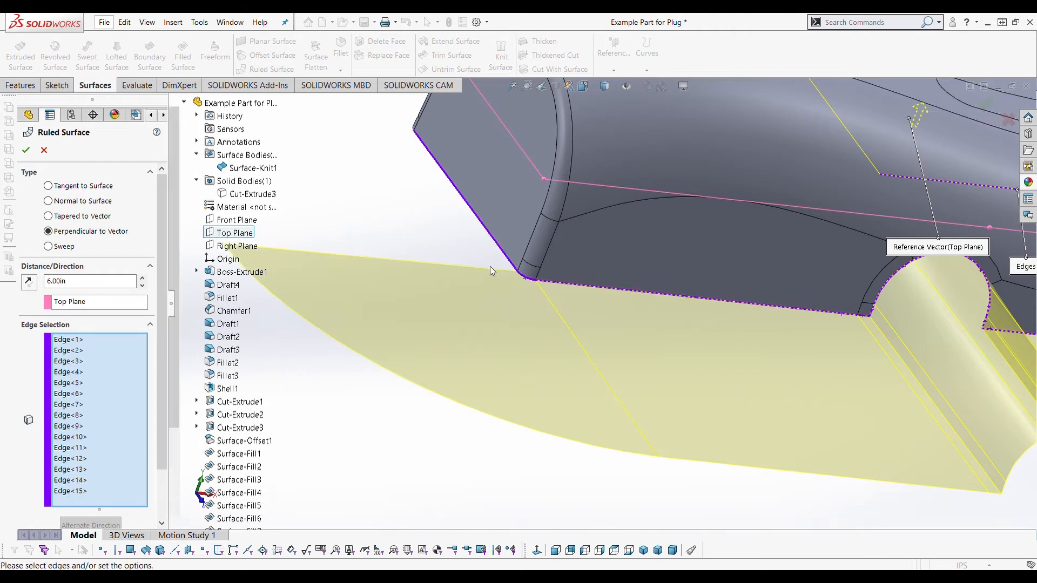
Add the far end's other corner edge and the flat side's lower edge up to the wheel arch to the ruled surface.
scroll(490, 267, "up", 6)
middle_click_drag(558, 281, 750, 339)
scroll(718, 350, "down", 6)
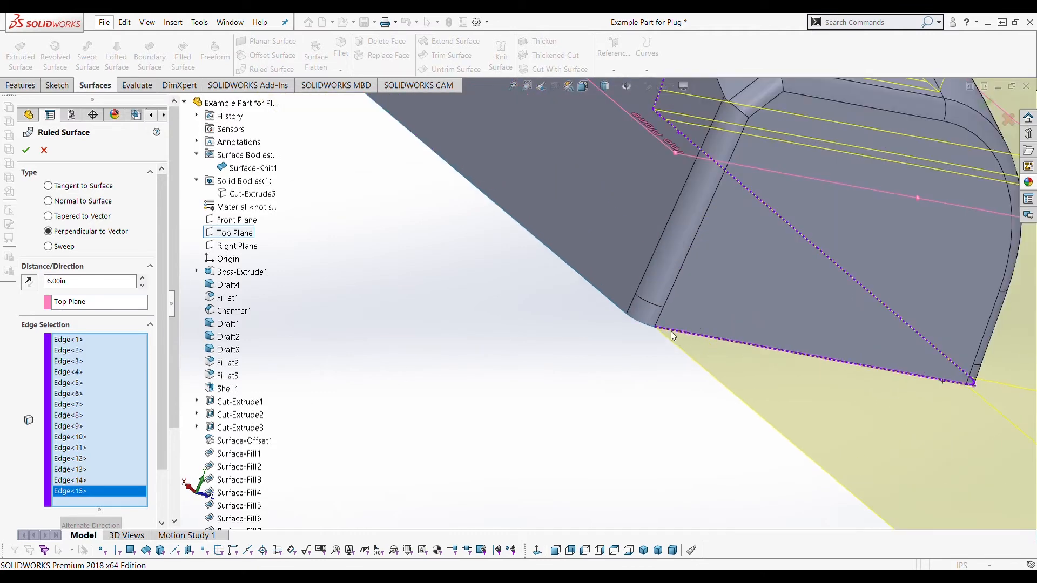
left_click(631, 316)
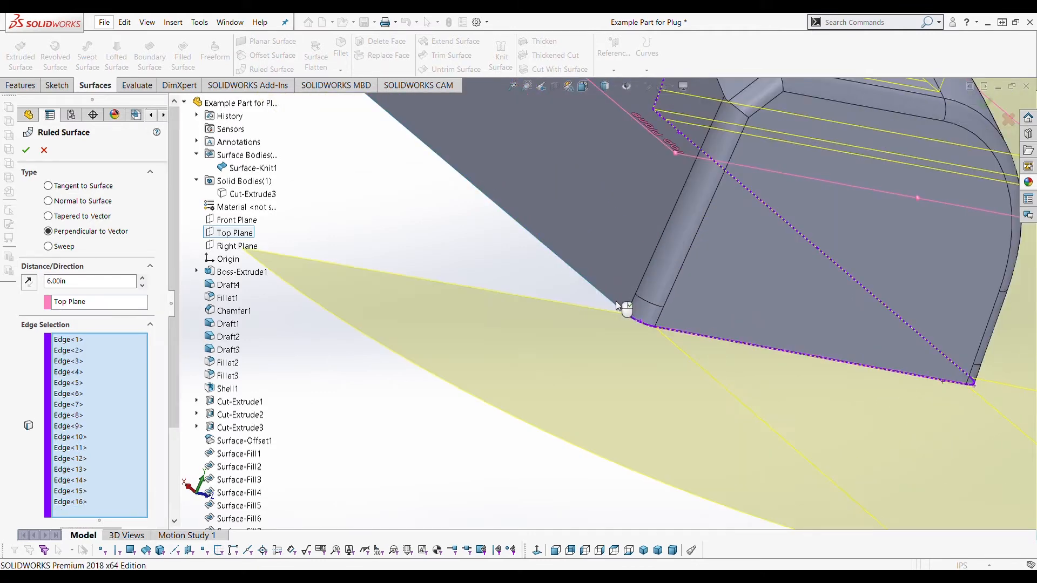
left_click(610, 303)
scroll(531, 317, "up", 5)
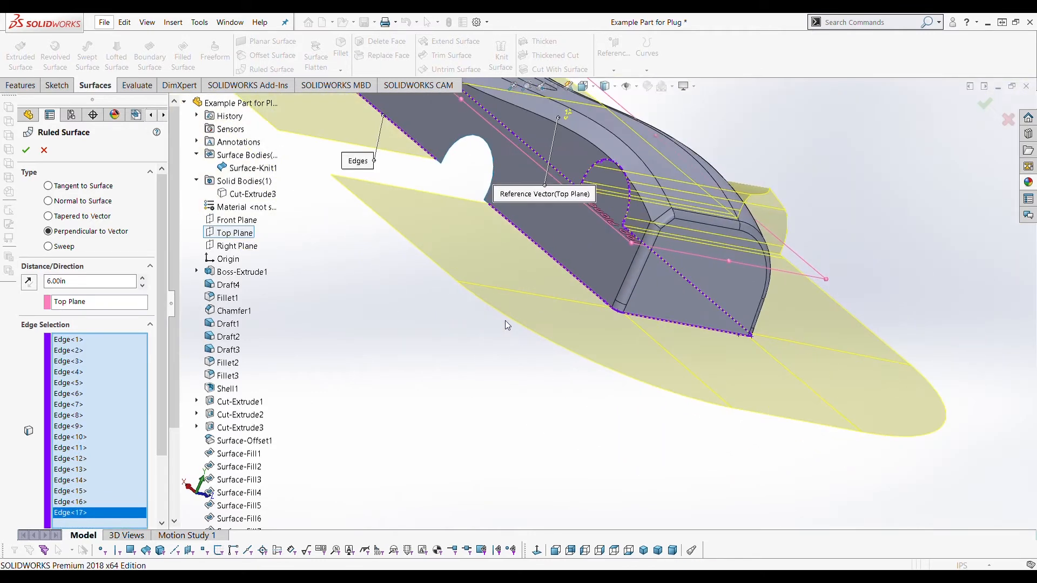
Complete the edge loop with the flat side's wheel arch and its adjoining short edges, and create the 6 in ruled surface.
scroll(503, 291, "down", 8)
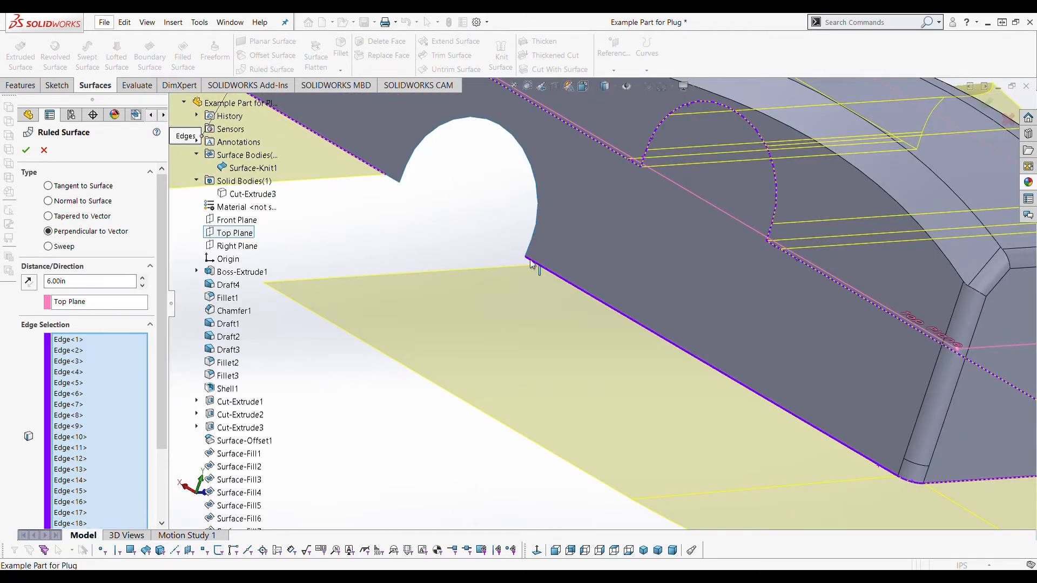
left_click(531, 257)
left_click(538, 224)
scroll(403, 178, "up", 3)
mouse_move(512, 222)
middle_mouse_down()
mouse_move(512, 232)
mouse_move(481, 232)
mouse_move(497, 257)
mouse_move(485, 280)
middle_mouse_up()
scroll(481, 232, "down", 3)
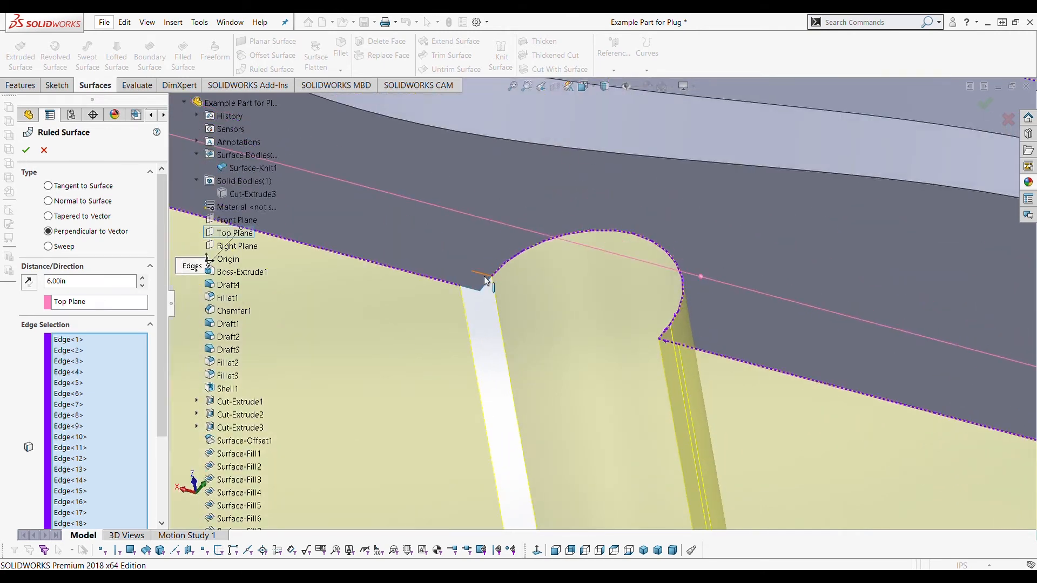
left_click(485, 288)
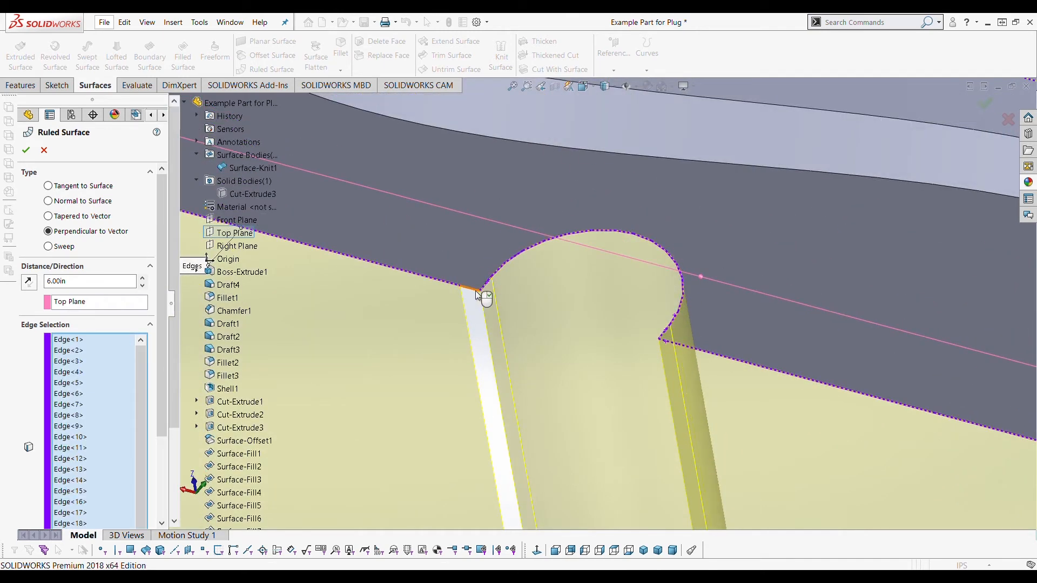
key("f")
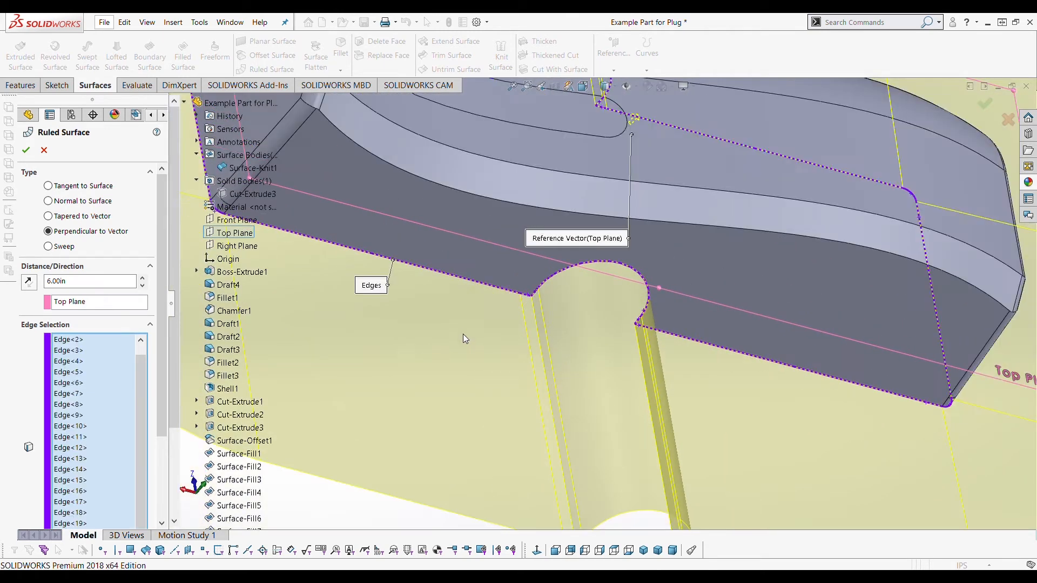
middle_click_drag(466, 332, 547, 368)
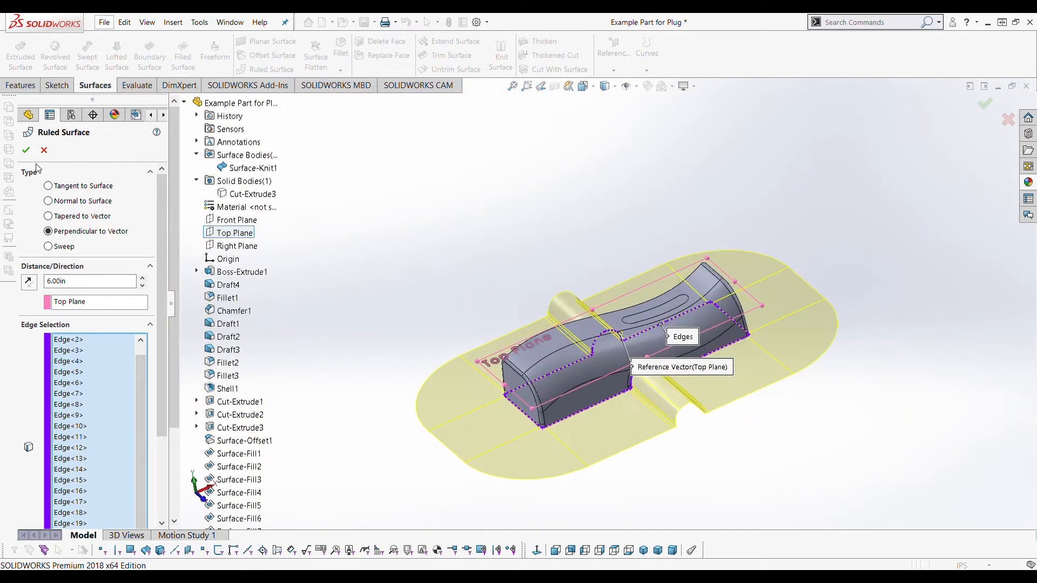
Examine the ruled flange where it runs through the curved side's wheel arch.
middle_click_drag(707, 446, 691, 424)
scroll(694, 426, "down", 8)
middle_click_drag(659, 382, 577, 330)
scroll(649, 298, "down", 4)
scroll(648, 297, "up", 2)
scroll(648, 297, "down", 3)
scroll(570, 375, "up", 6)
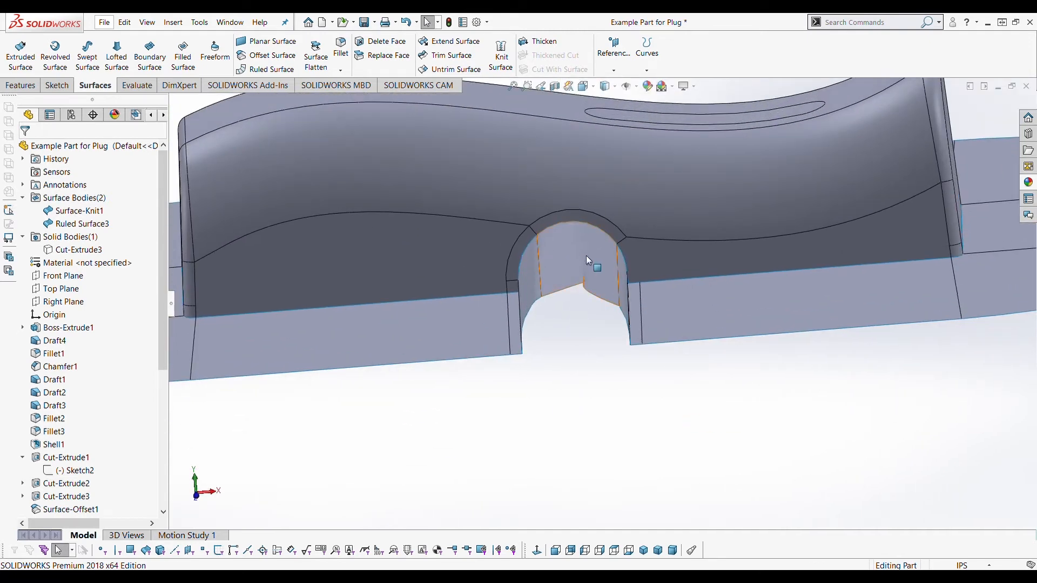
scroll(584, 378, "up", 2)
Delete the ruled surface face extending from the top of the curved side's wheel arch.
middle_click_drag(583, 377, 563, 349)
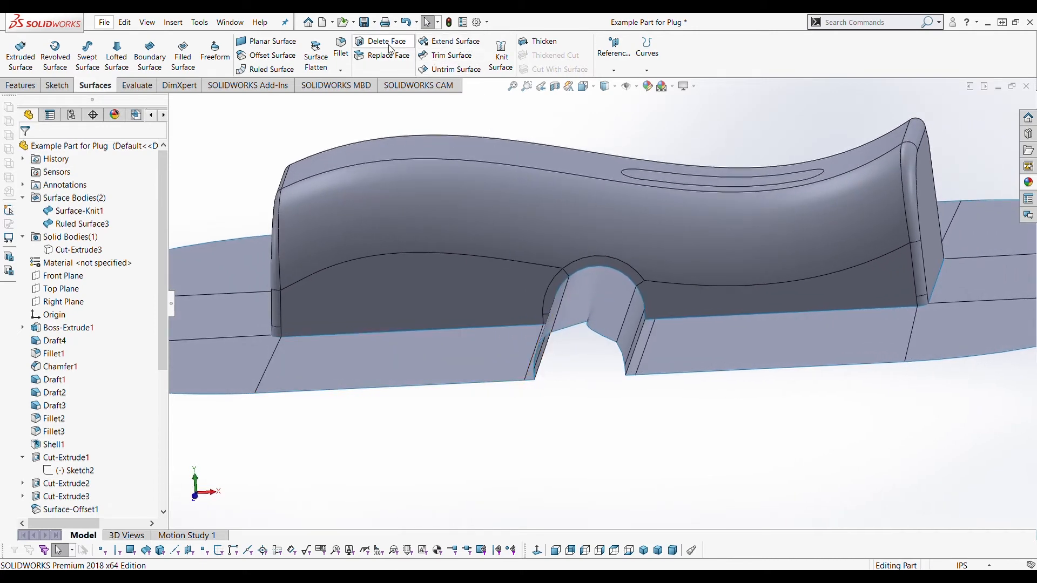
left_click(603, 292)
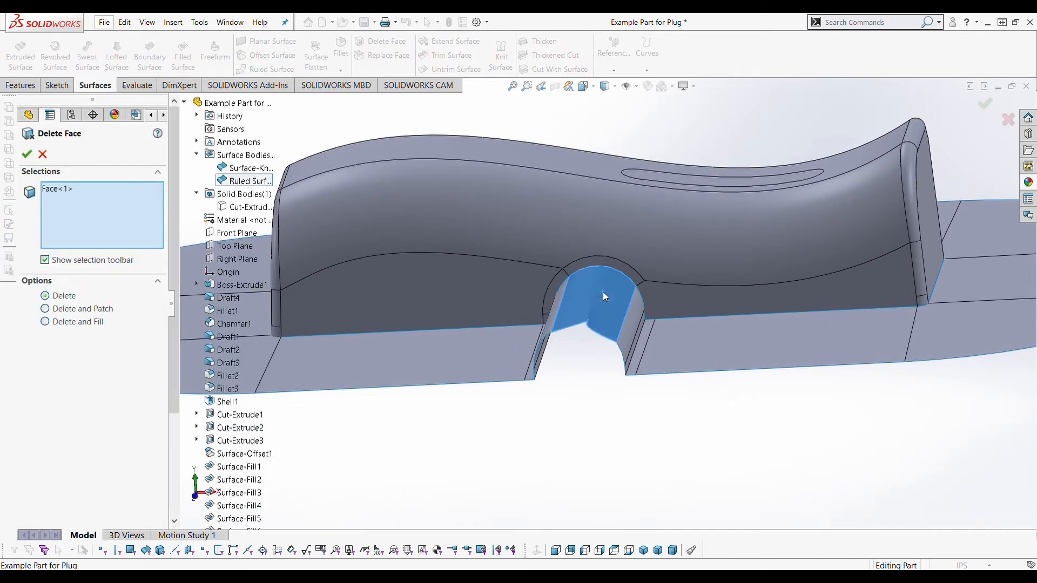
left_click(26, 155)
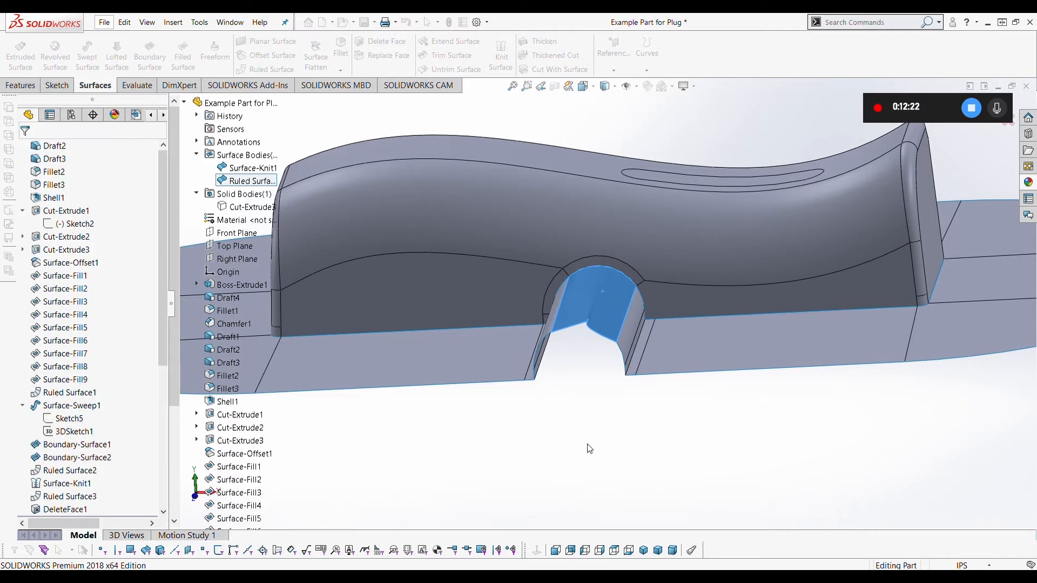
Start a boundary surface with the two straight edges of the gap in the curved side's wheel arch extension as Direction 1.
scroll(596, 429, "up", 2)
scroll(616, 326, "down", 5)
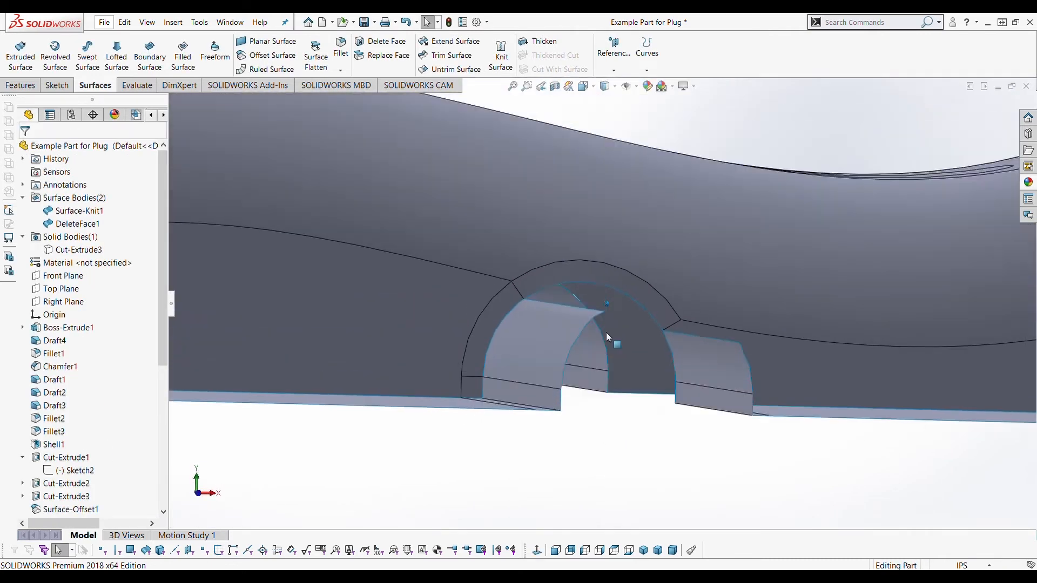
scroll(592, 331, "up", 3)
scroll(594, 324, "down", 4)
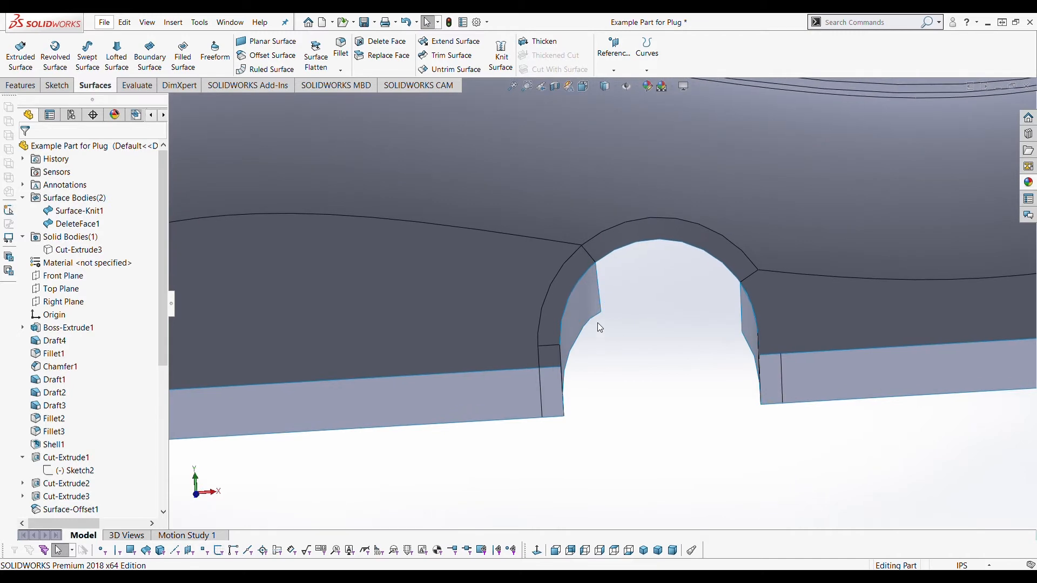
scroll(597, 324, "up", 2)
middle_click_drag(618, 325, 707, 260)
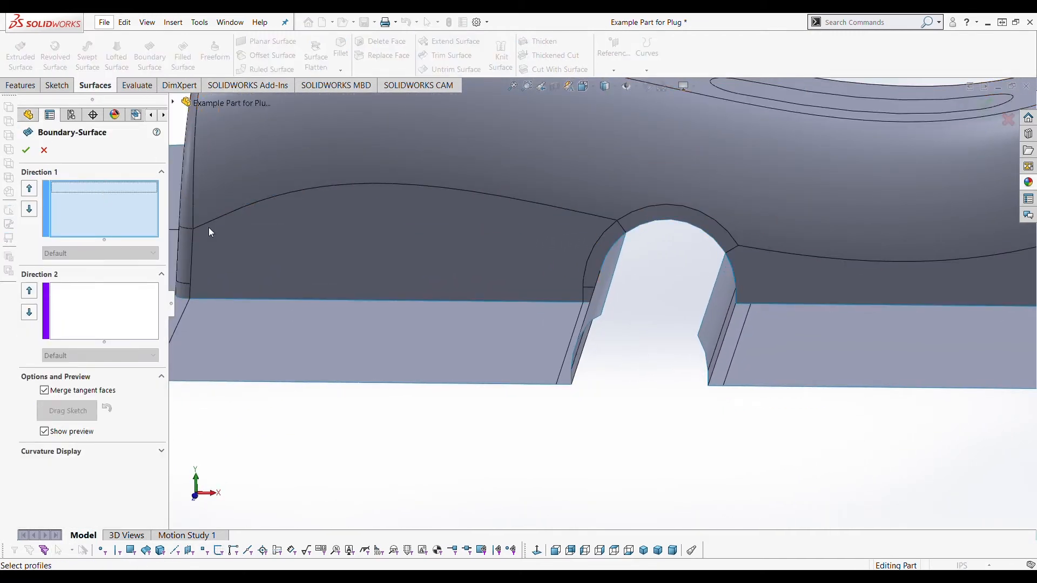
middle_click_drag(664, 258, 663, 270)
left_click(716, 264)
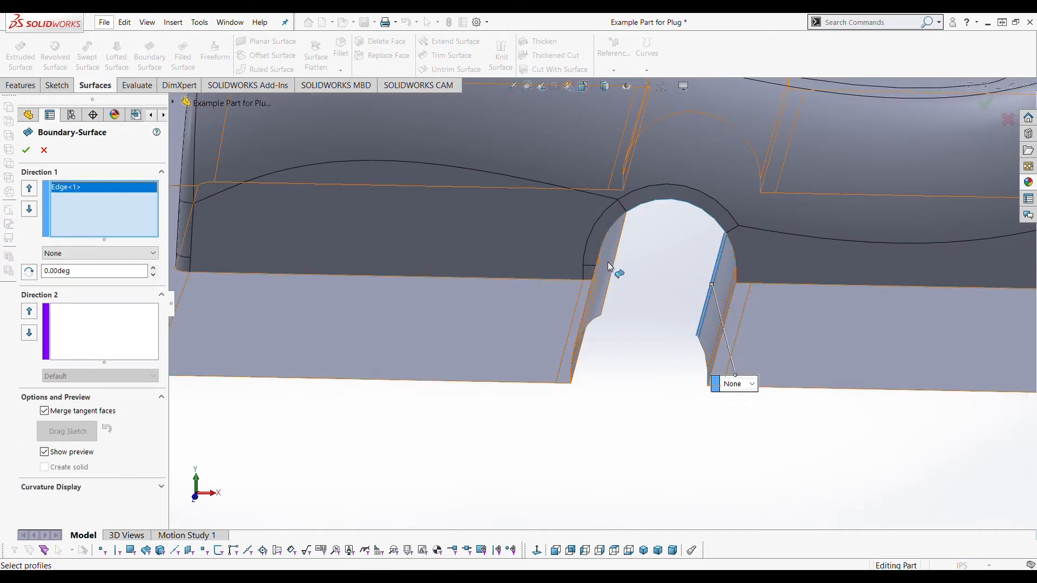
left_click(615, 265)
middle_click_drag(643, 273, 673, 259)
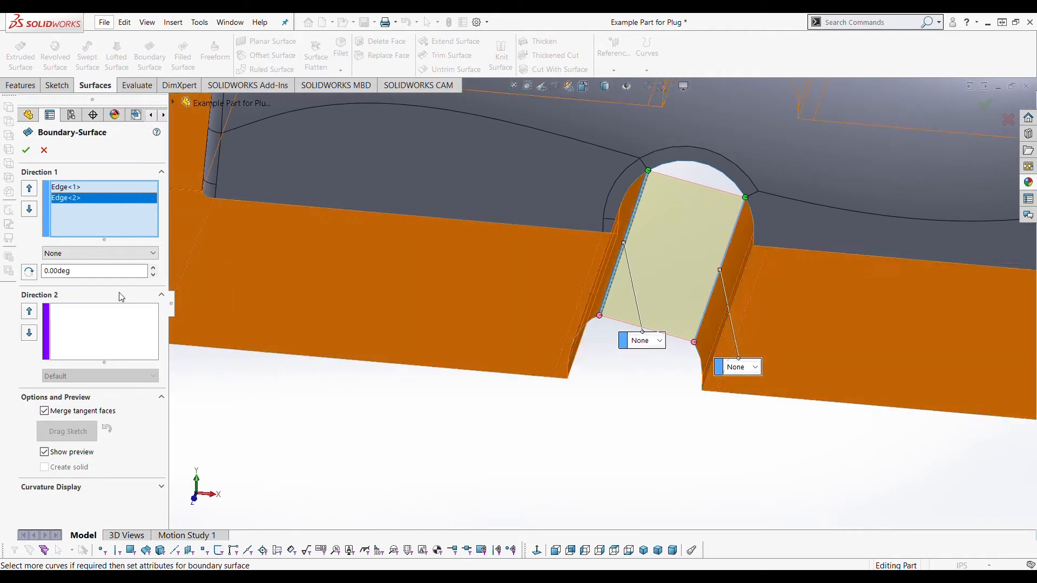
Add the wheel arch's curved top edge as the Direction 2 curve and create the boundary surface.
left_click(67, 332)
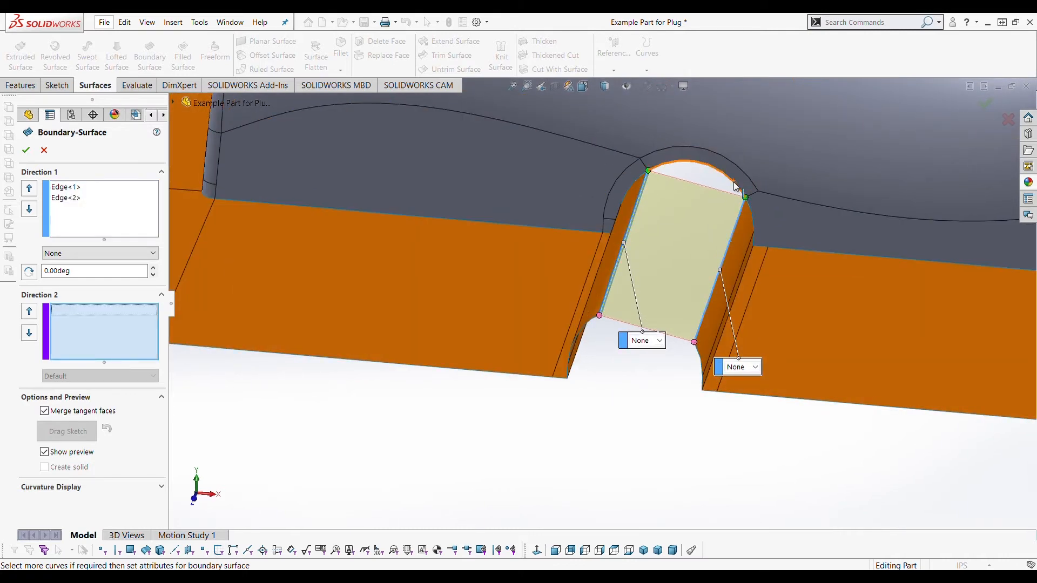
left_click(735, 187)
middle_click_drag(691, 237, 650, 294)
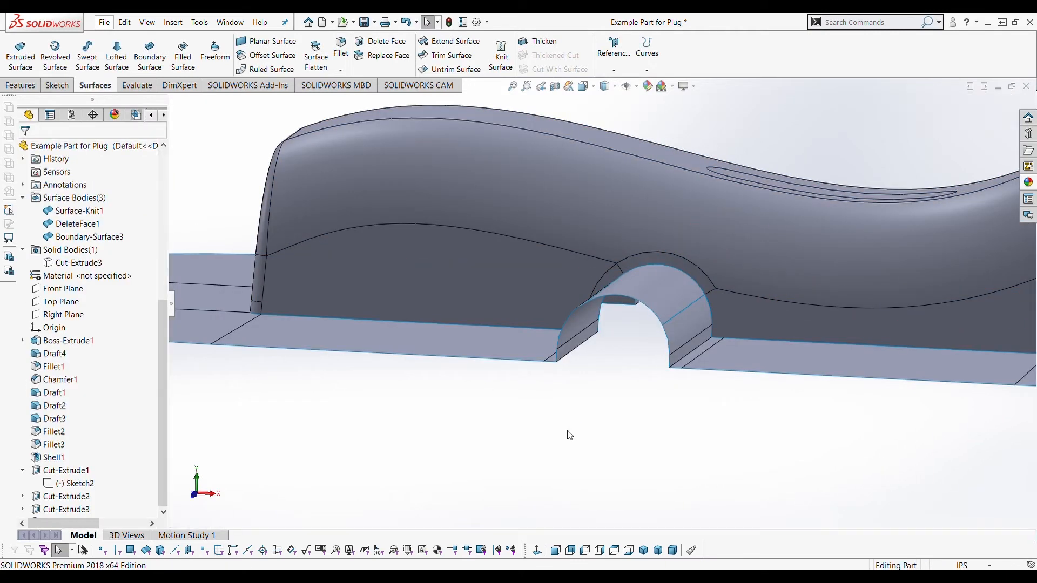
Knit the three surface bodies Surface-Knit1, DeleteFace1 and Boundary-Surface3 into one surface.
scroll(589, 420, "up", 4)
middle_click_drag(672, 329, 680, 373)
scroll(675, 367, "up", 3)
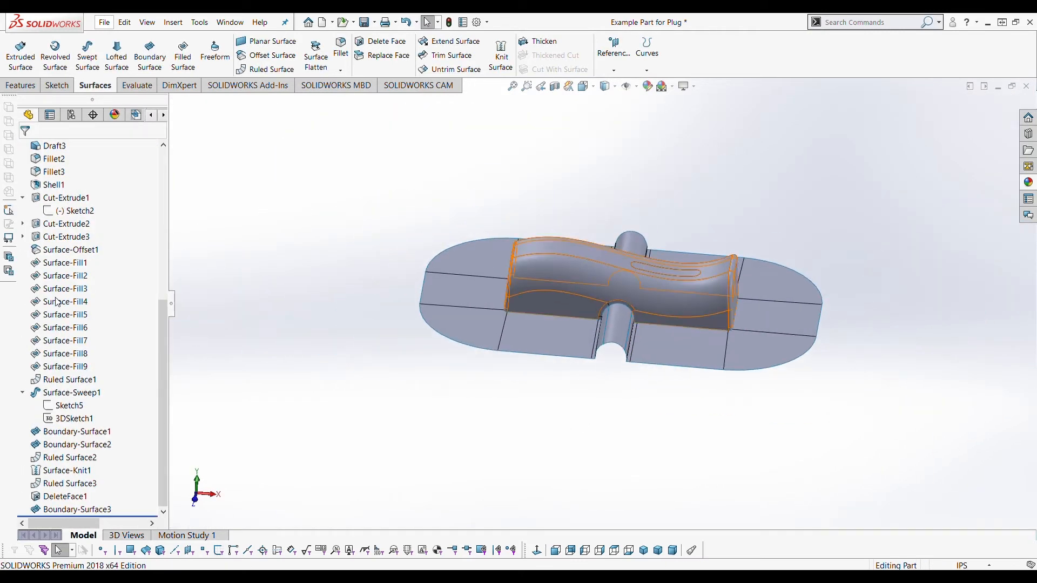
scroll(58, 302, "up", 7)
left_click(68, 215)
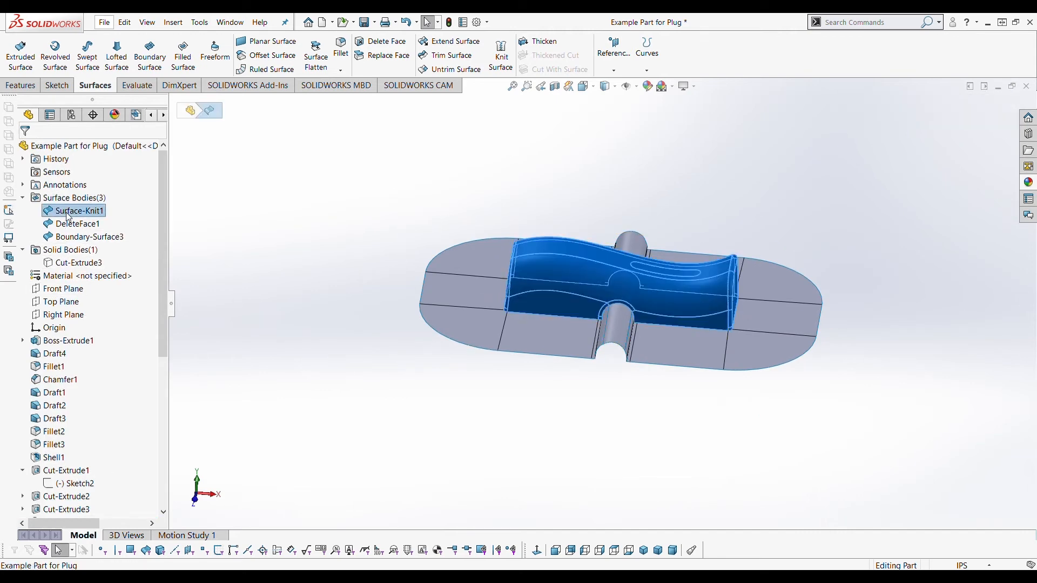
left_click(85, 238, "shift")
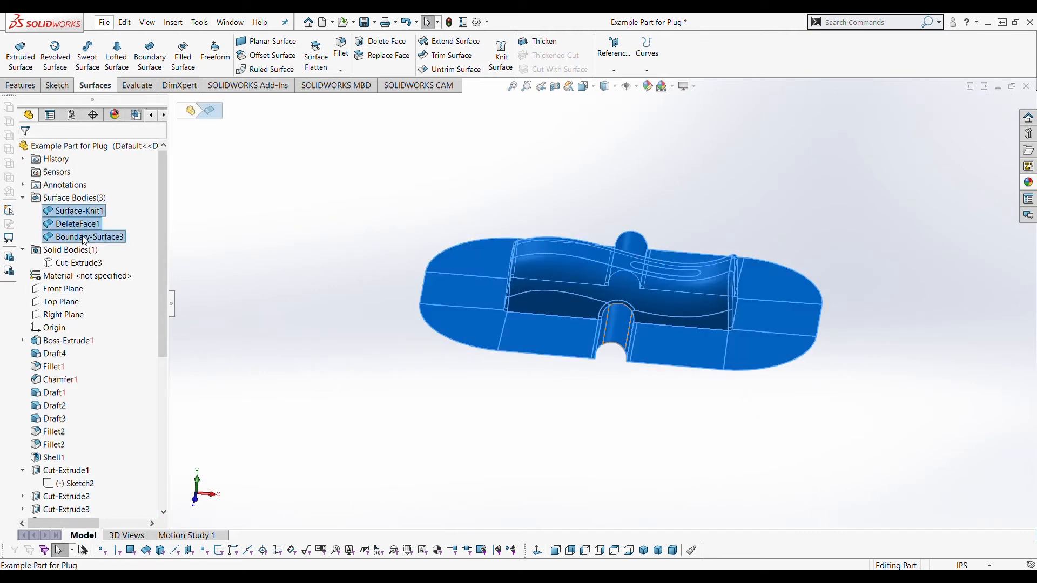
left_click(497, 66)
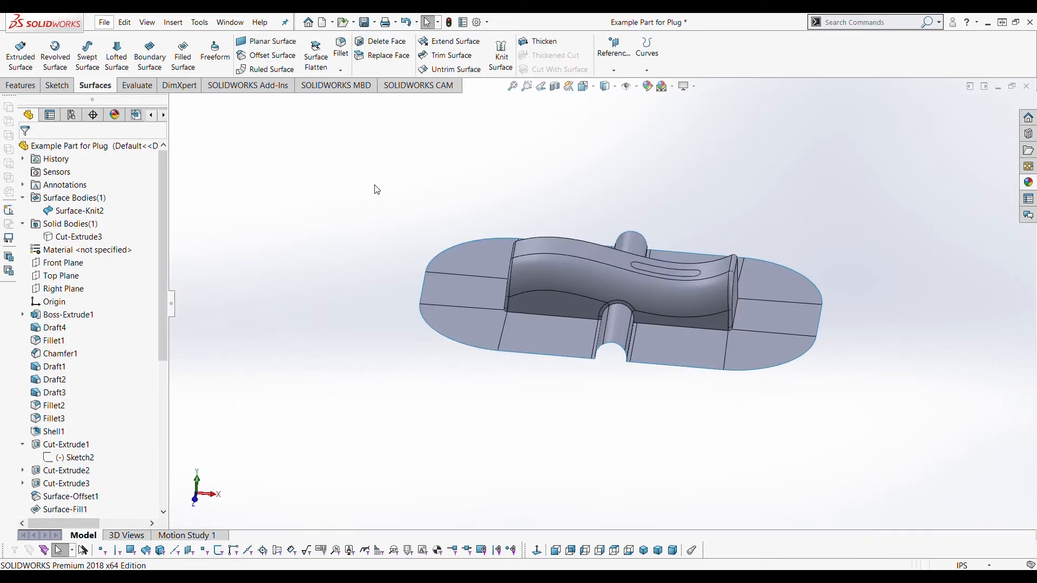
Examine the knitted plug surface around its wheel arches and flange, and highlight the original solid body inside it.
scroll(656, 307, "down", 3)
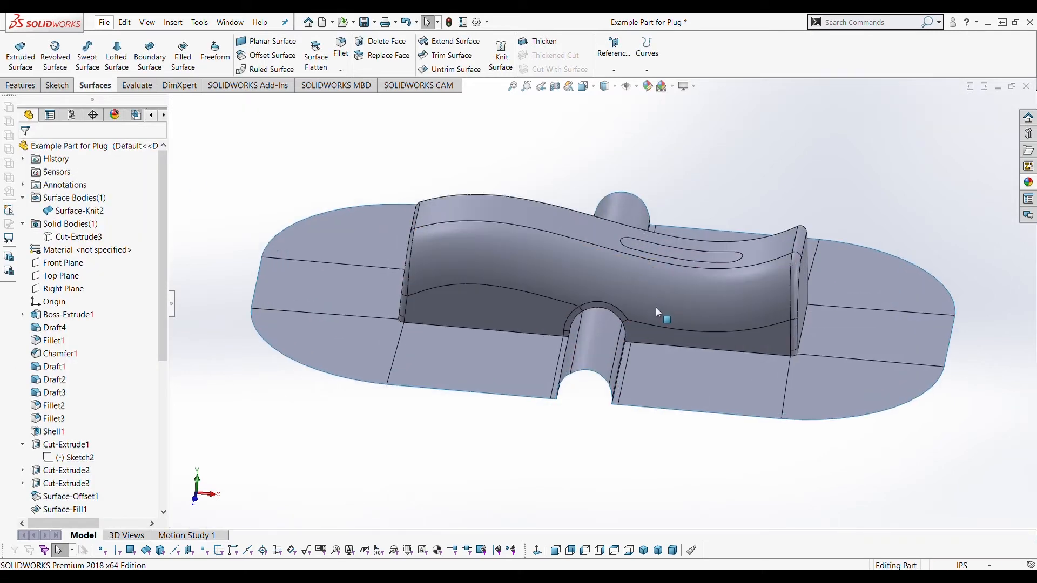
middle_click_drag(653, 322, 649, 331)
scroll(626, 340, "down", 2)
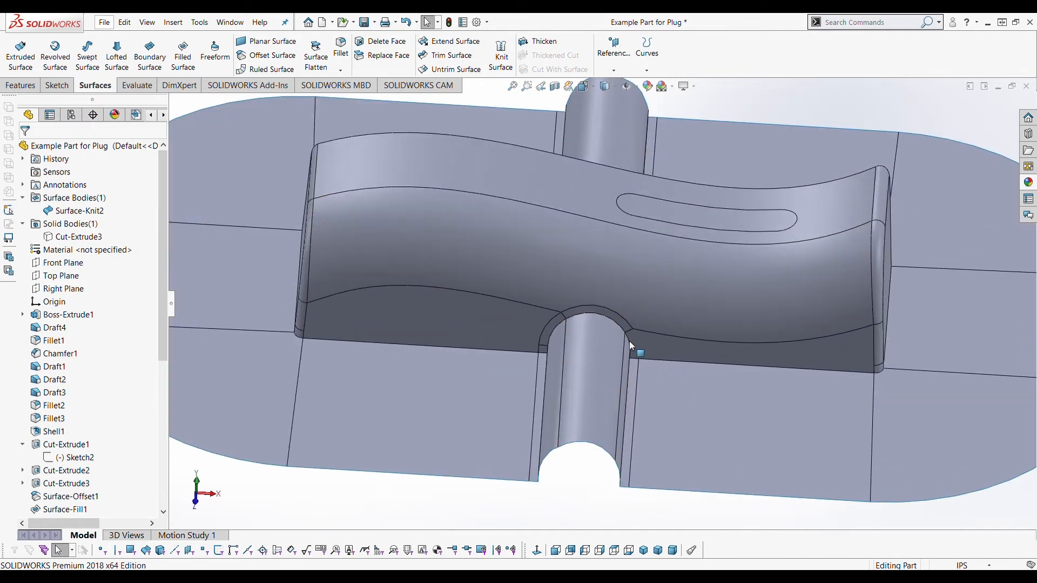
middle_click_drag(629, 341, 560, 389)
scroll(537, 354, "down", 1)
scroll(591, 324, "up", 2)
scroll(561, 381, "up", 2)
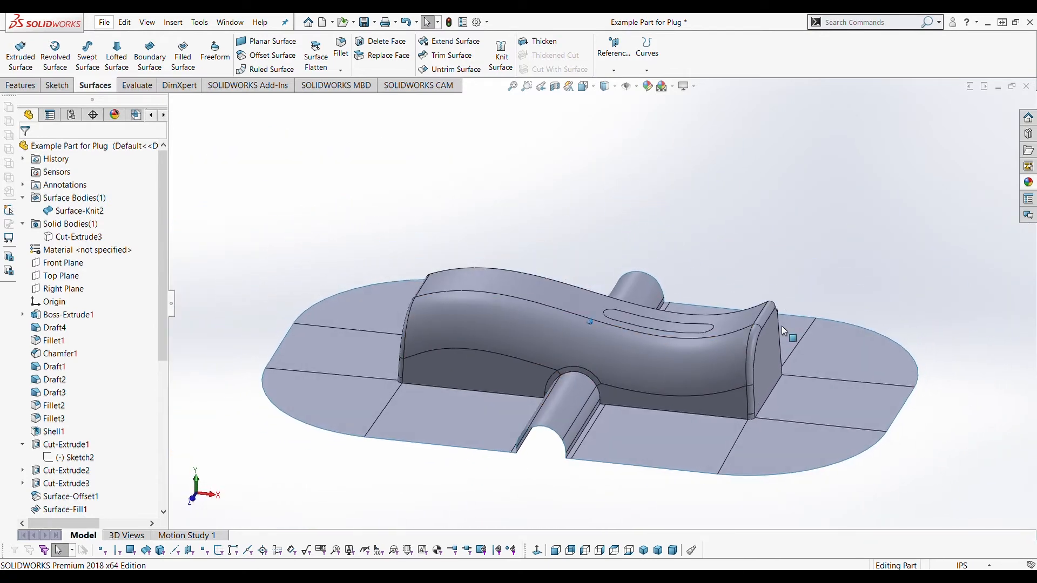
mouse_move(747, 378)
middle_mouse_down()
mouse_move(753, 394)
mouse_move(740, 380)
middle_mouse_up()
middle_click_drag(666, 326, 668, 319)
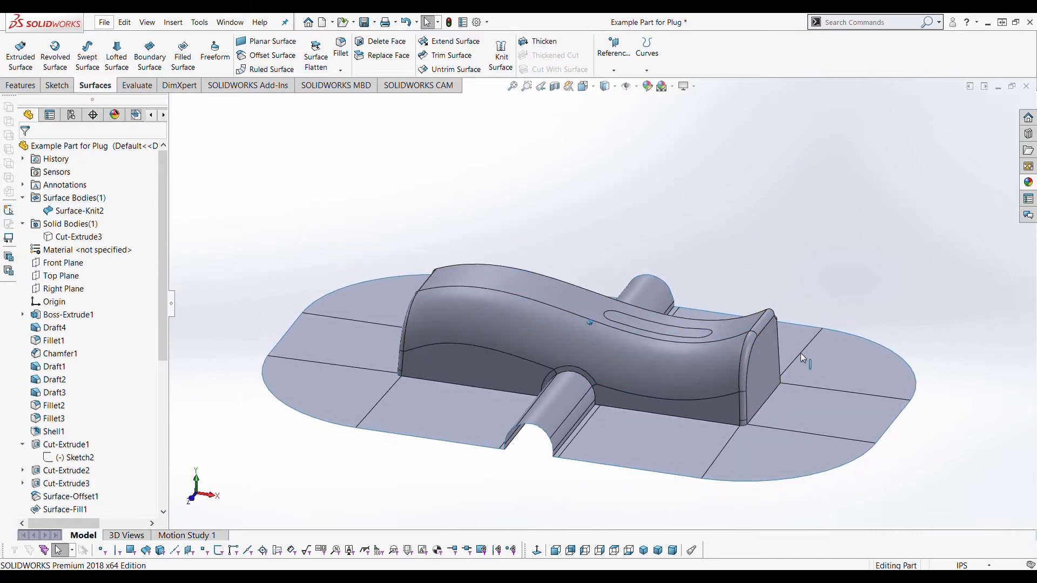
left_click(85, 237)
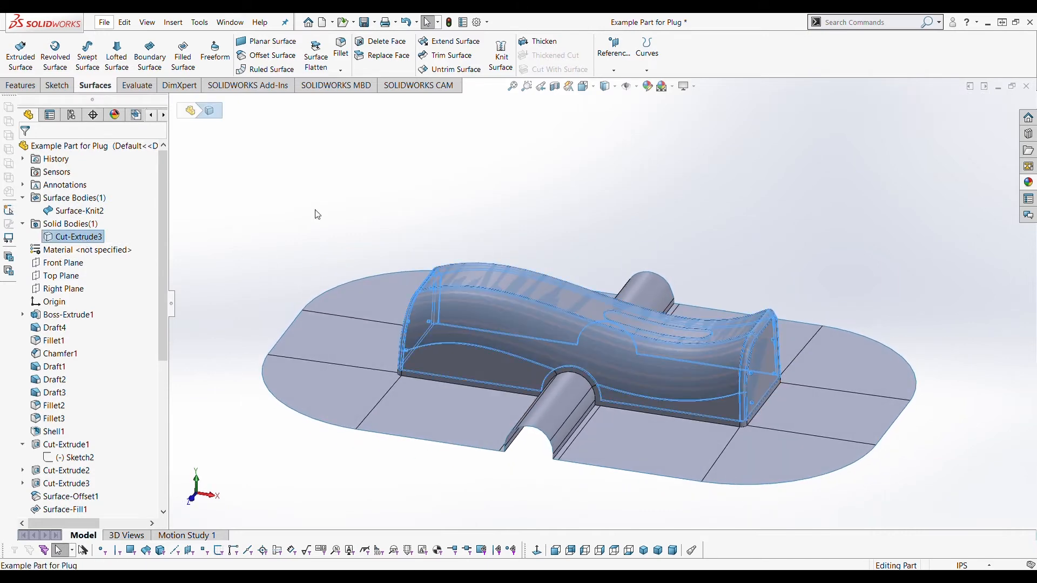
left_click(565, 185)
middle_click_drag(565, 186, 637, 238)
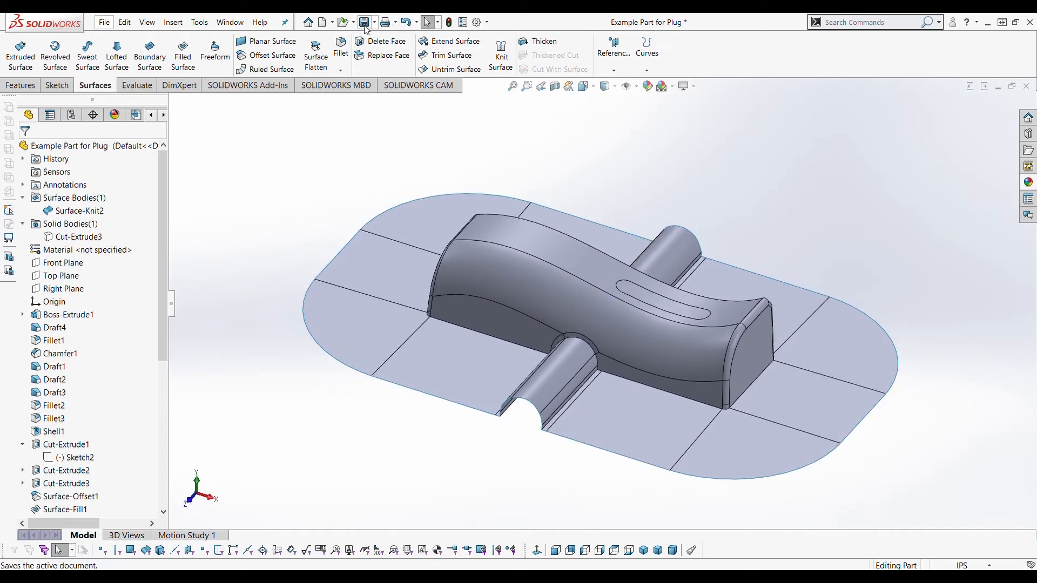
middle_click_drag(538, 194, 493, 217)
left_click(64, 277)
middle_click_drag(599, 257, 602, 351)
middle_click_drag(532, 325, 527, 355)
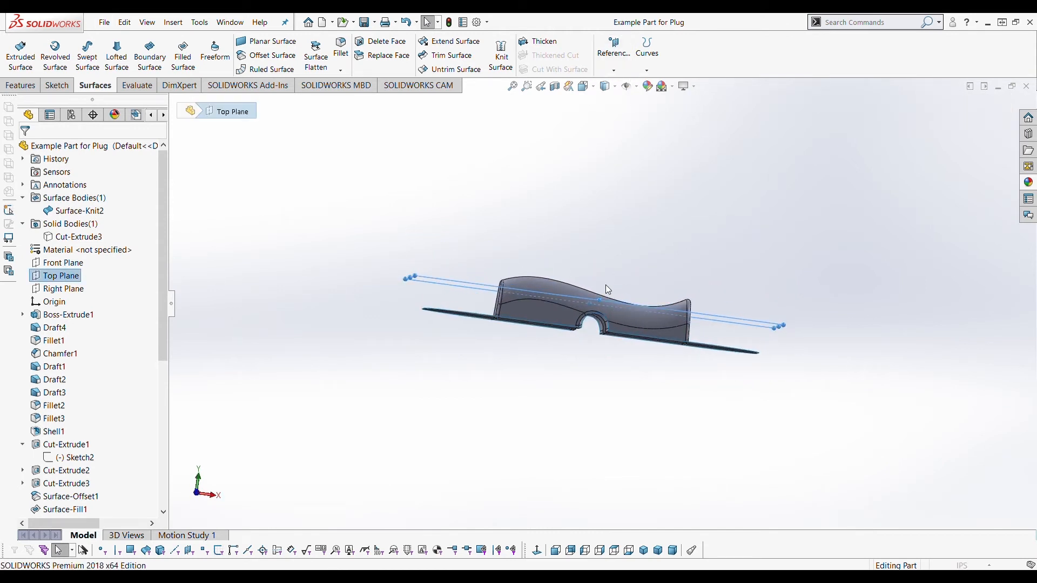
middle_click_drag(588, 319, 469, 324)
left_click(467, 311)
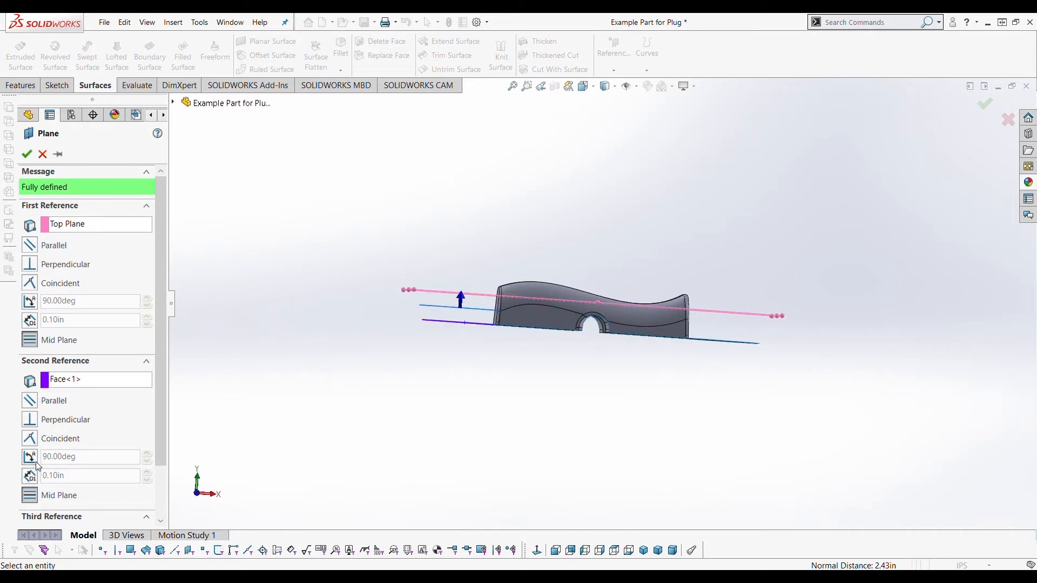
left_click(29, 475)
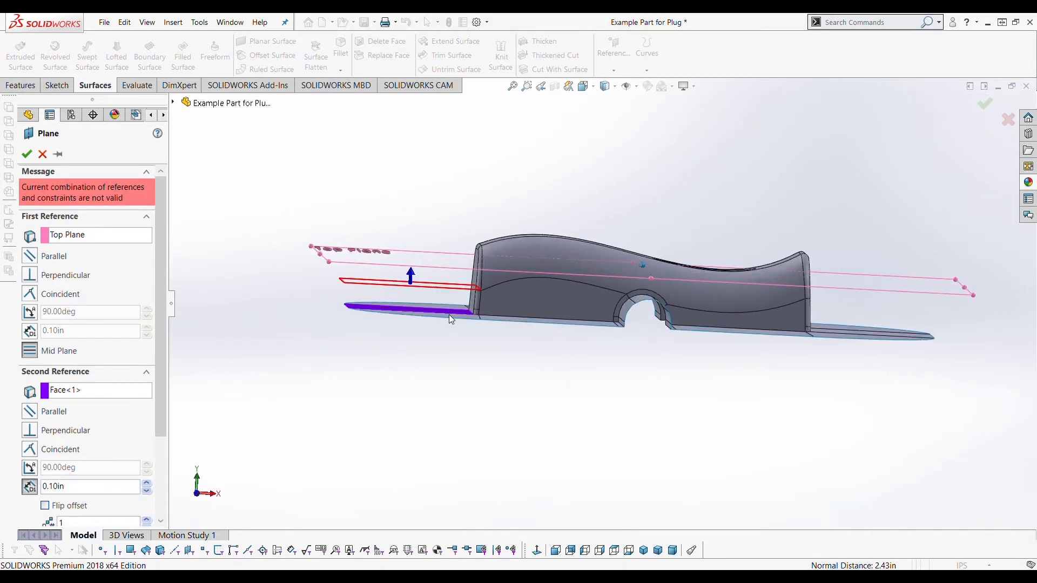
left_click(42, 155)
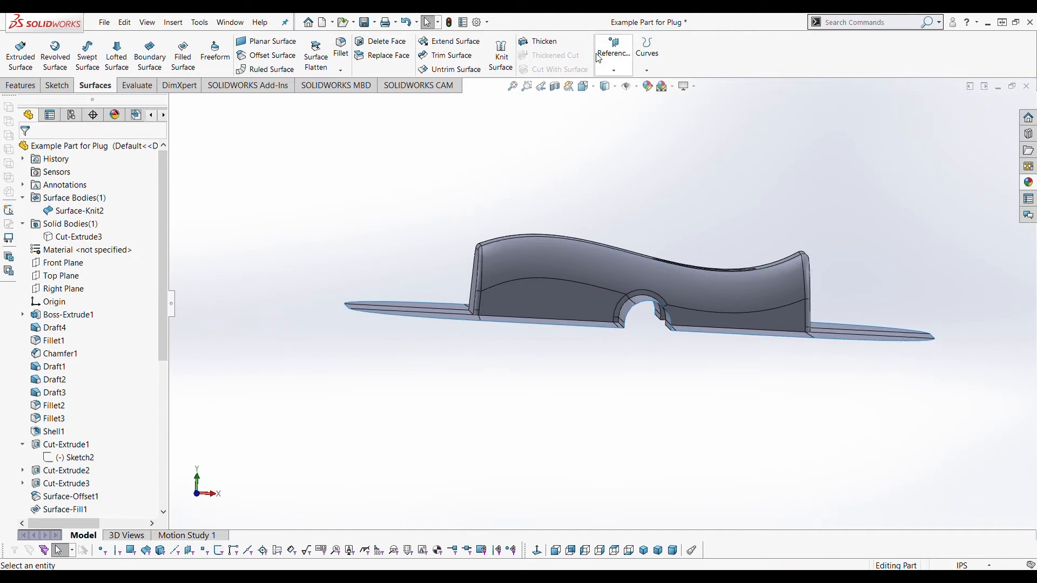
Create a reference plane offset 1 in below the flat end face of the flange, using the flipped offset direction.
left_click(614, 48)
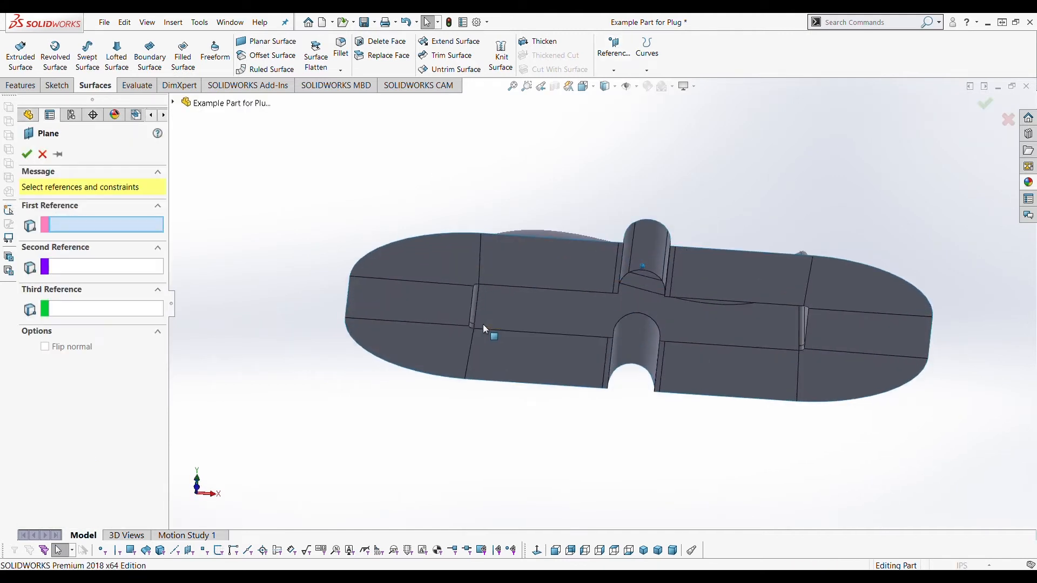
left_click(440, 307)
middle_click_drag(440, 307, 434, 356)
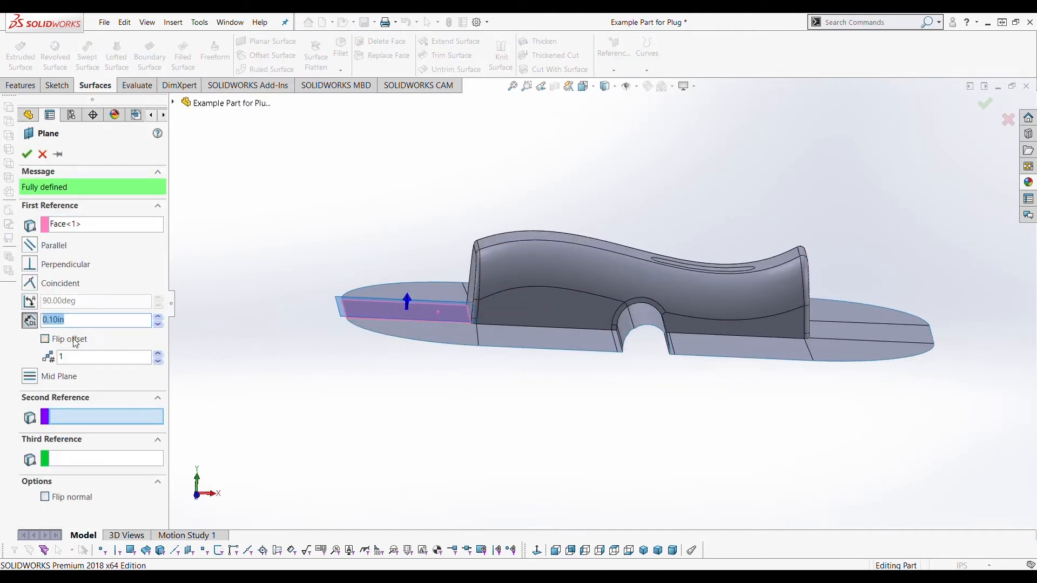
left_click(45, 339)
middle_click_drag(270, 359, 351, 363)
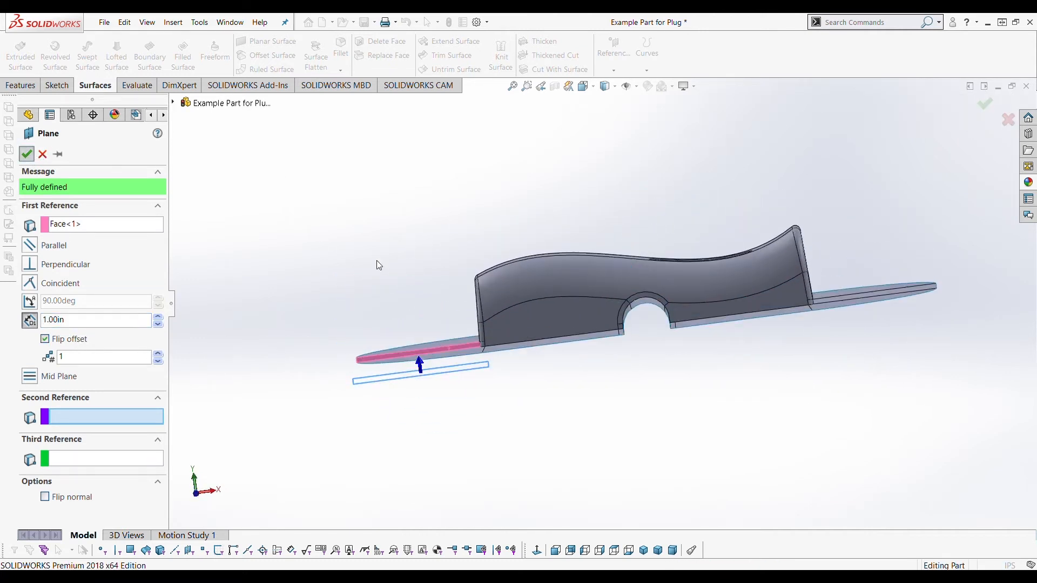
key("Return")
Enlarge the new reference plane so it extends beyond the flange outline on all sides.
left_click(474, 377)
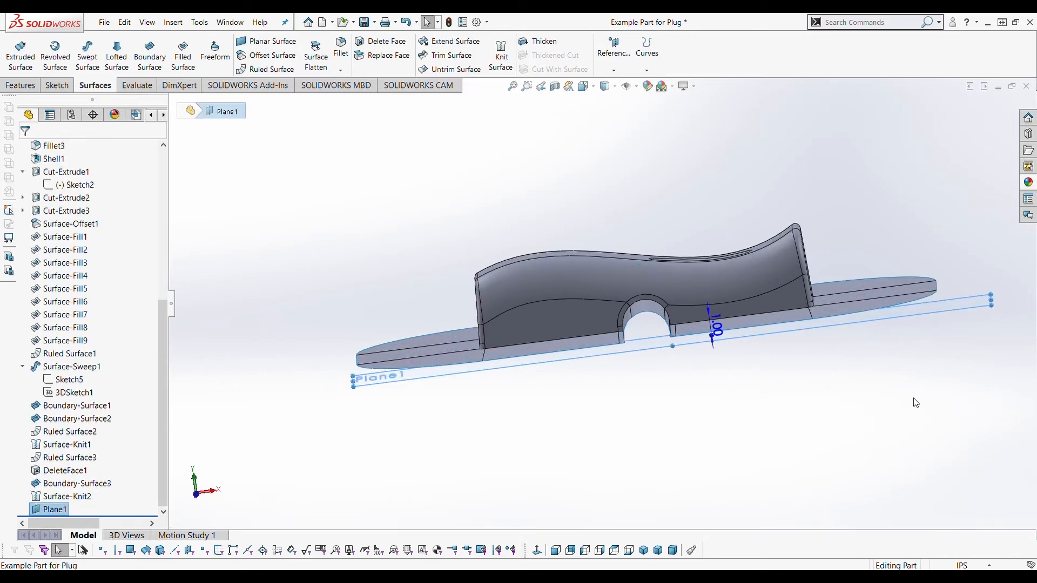
middle_click_drag(888, 388, 876, 390)
scroll(983, 212, "up", 4)
middle_click_drag(911, 263, 777, 316)
scroll(726, 319, "down", 1)
left_click_drag(778, 319, 792, 305)
left_click_drag(773, 357, 725, 417)
left_click(865, 407)
middle_click_drag(734, 326, 841, 229)
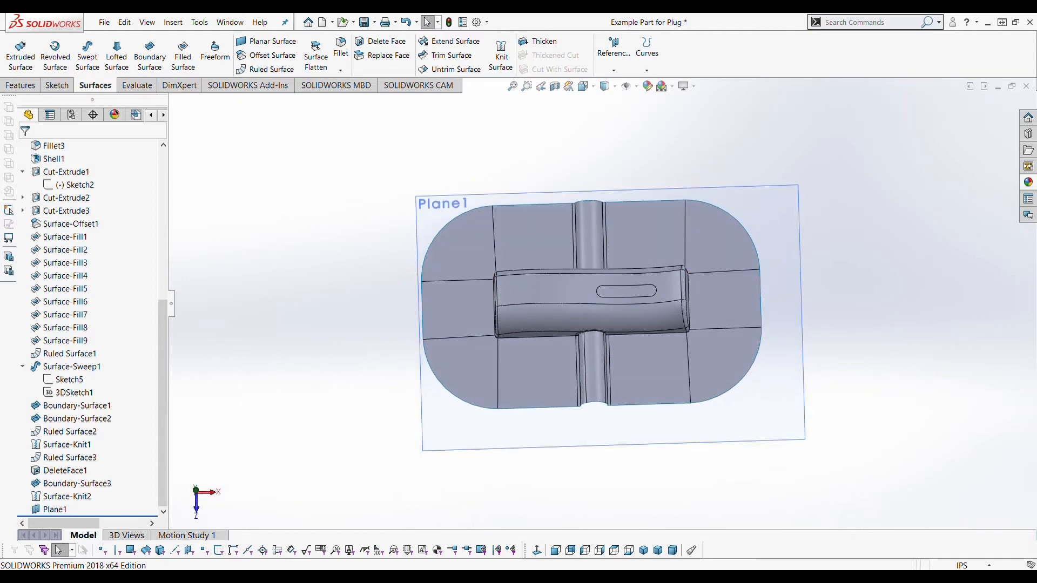
Start a sketch on the enlarged reference plane and view the part from straight above.
scroll(104, 279, "up", 7)
middle_click_drag(821, 260, 799, 286)
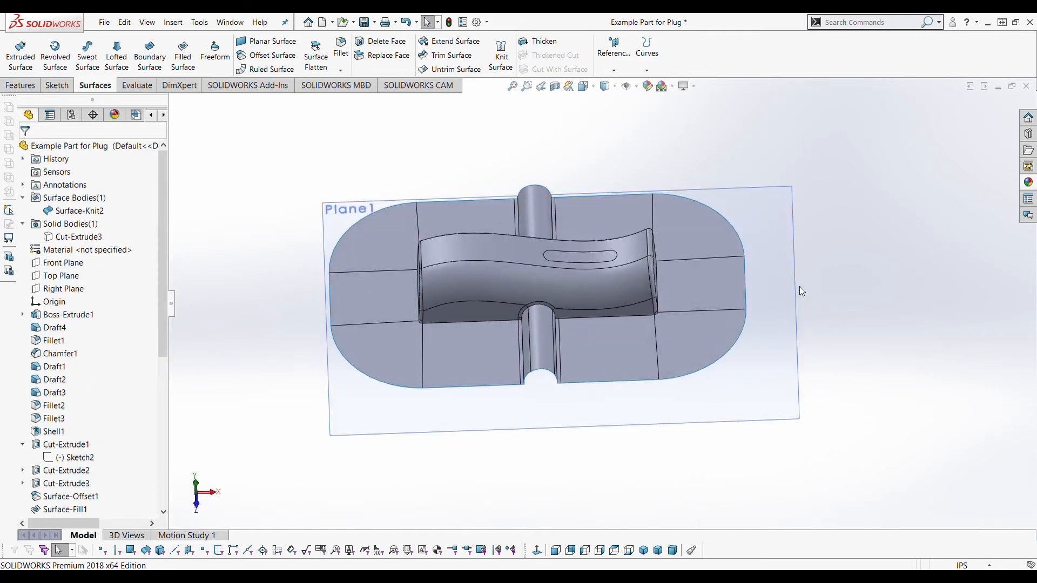
left_click(800, 292)
left_click(841, 256)
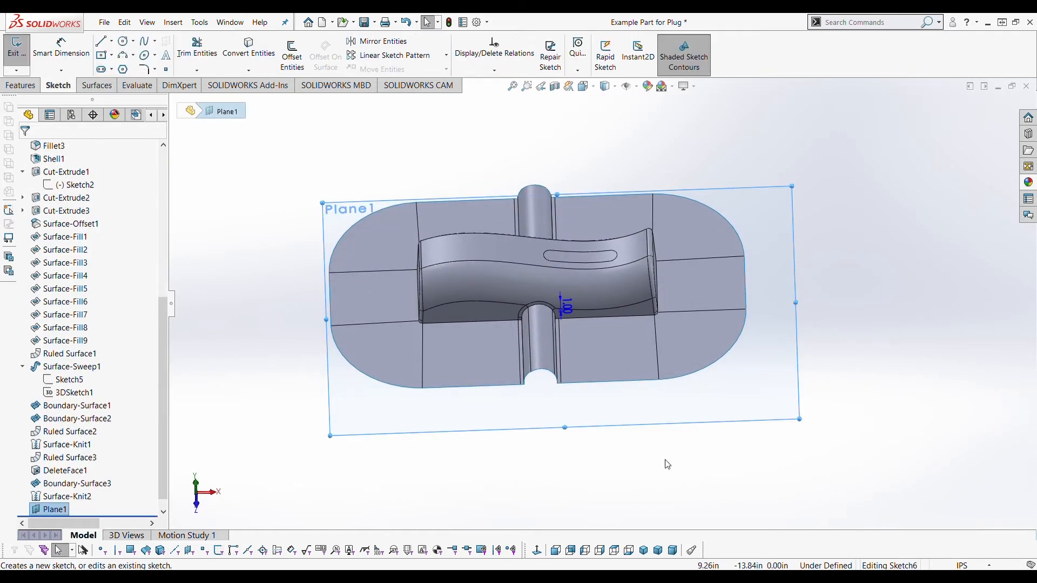
left_click(540, 553)
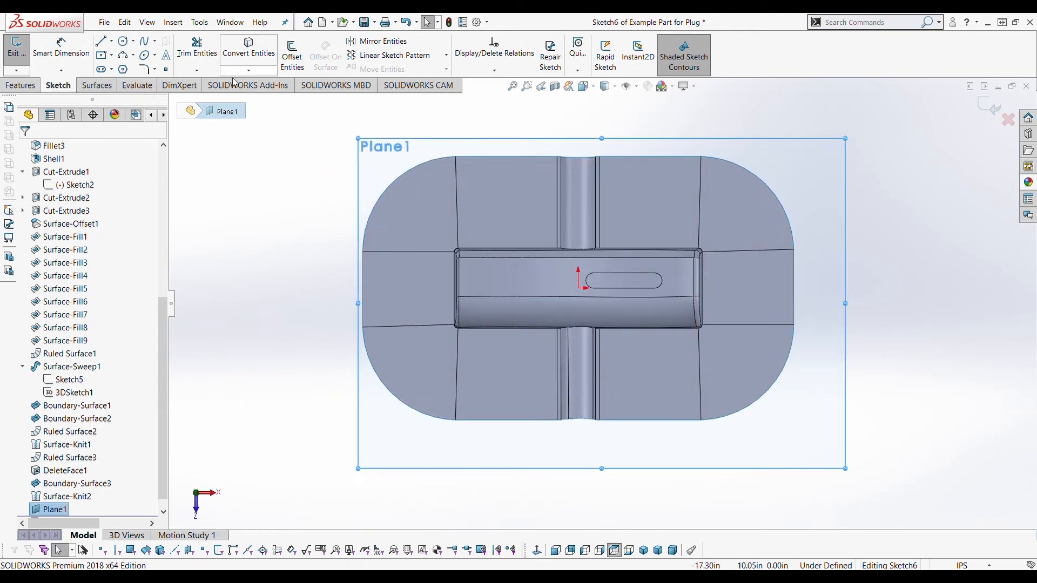
Start Convert Entities with the five flange outline edges around the -X end, including both rounded corners and adjoining straight edges.
left_click(257, 70)
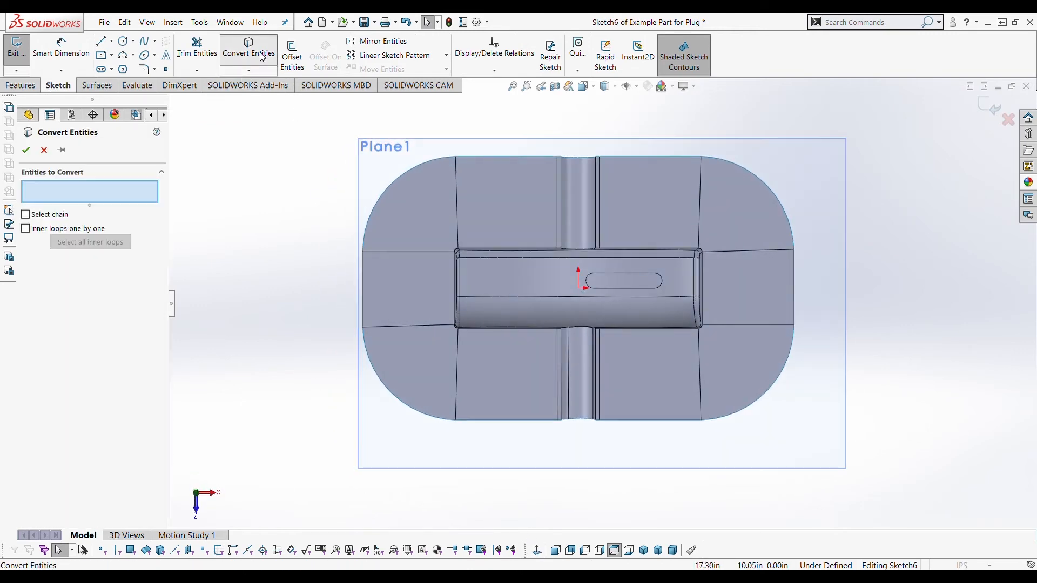
left_click(520, 158)
left_click(445, 159)
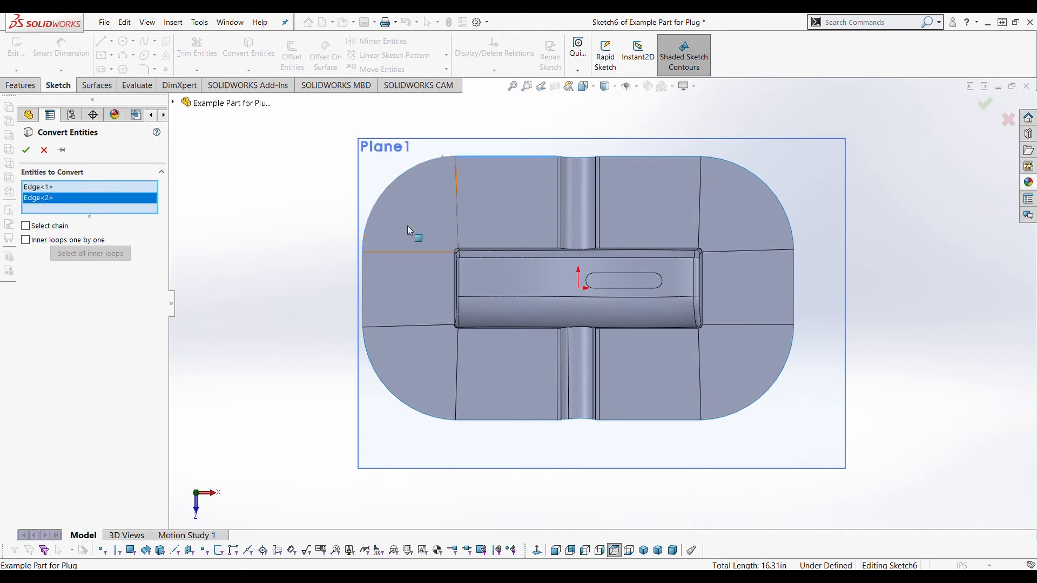
left_click(363, 264)
left_click(370, 351)
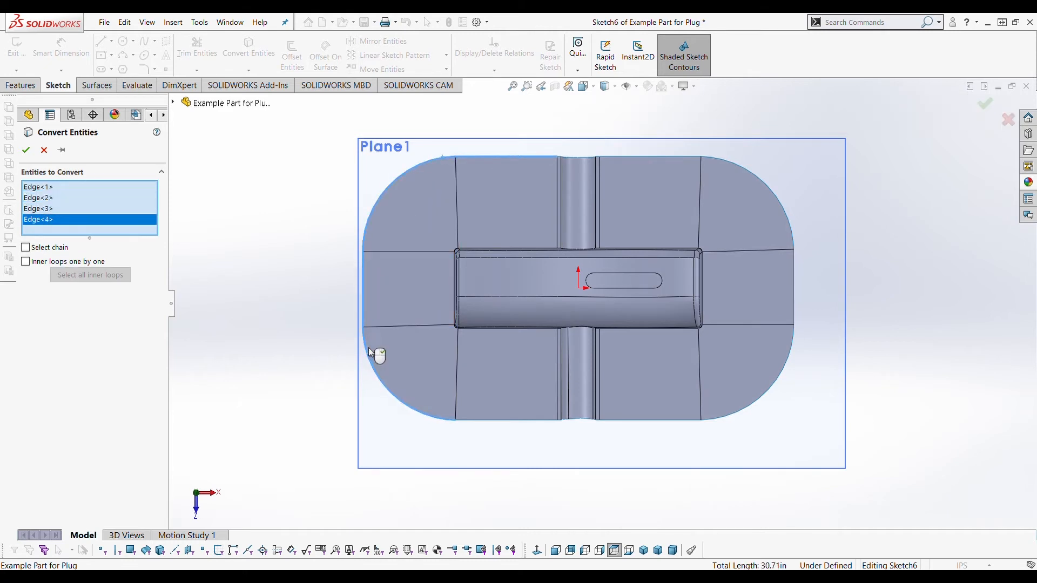
left_click(478, 421)
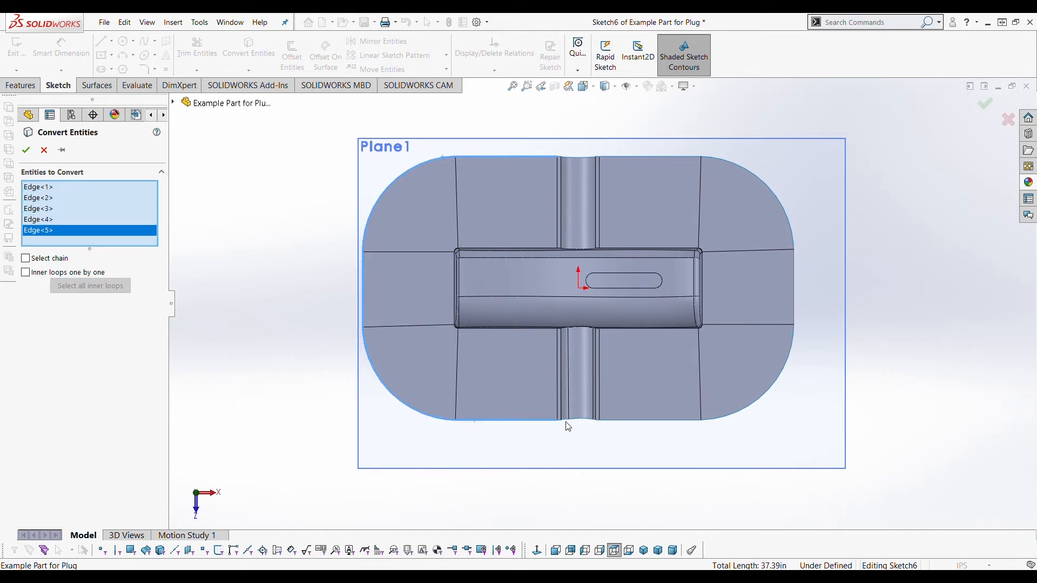
Add the +Z side's outline edges to the conversion, including the small edges across the half-round channel and the straight edge beyond it.
scroll(568, 427, "down", 5)
left_click(571, 382)
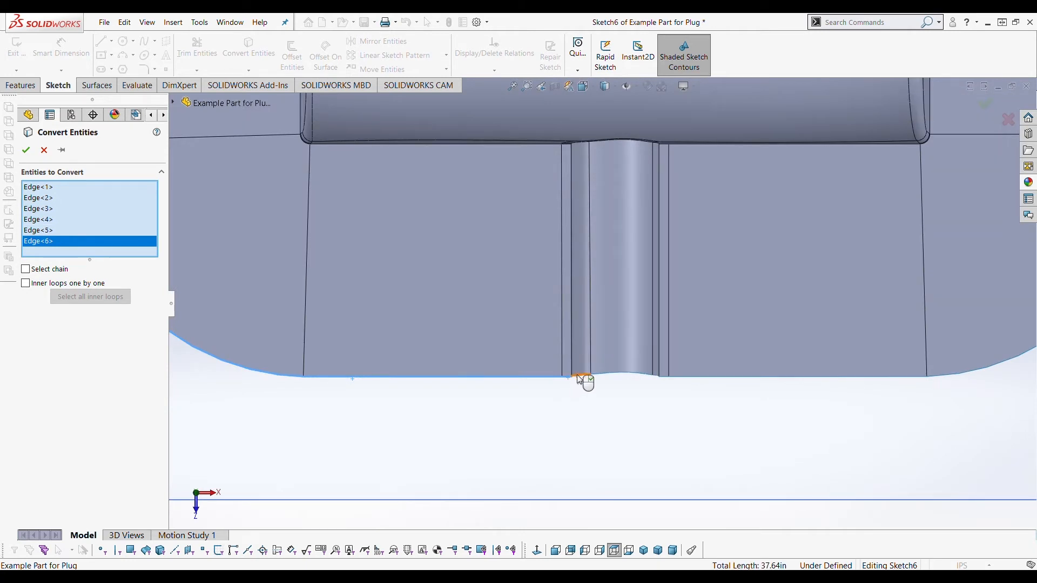
left_click(580, 379)
left_click(613, 377)
scroll(671, 387, "down", 3)
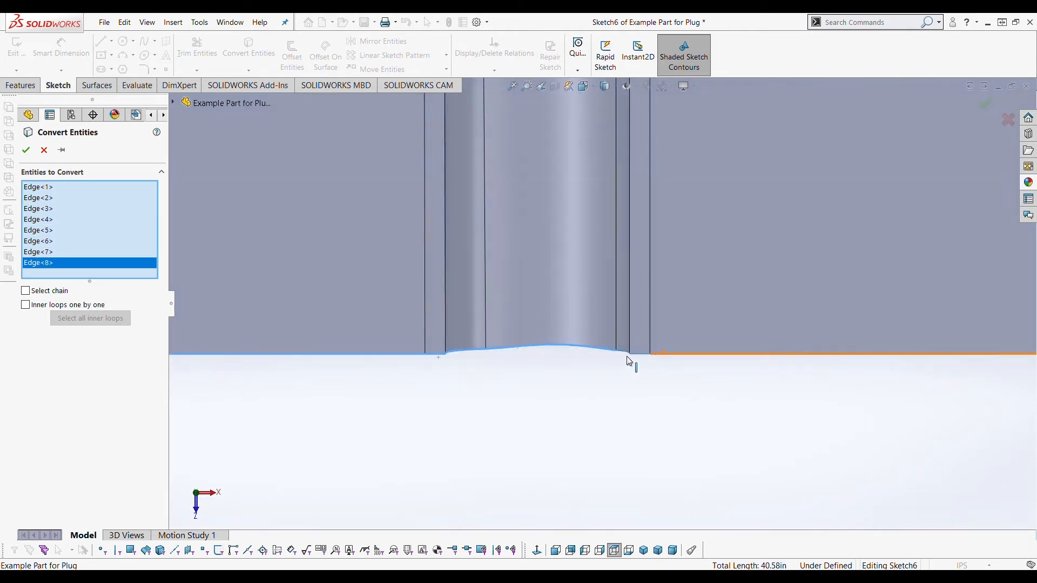
left_click(630, 355)
left_click(648, 355)
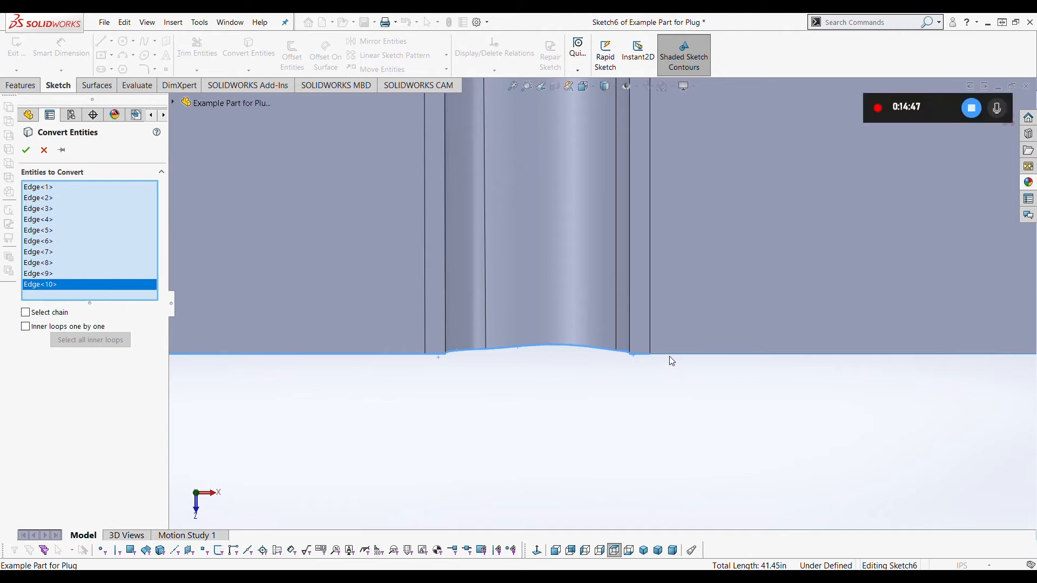
left_click(669, 355)
scroll(736, 356, "up", 3)
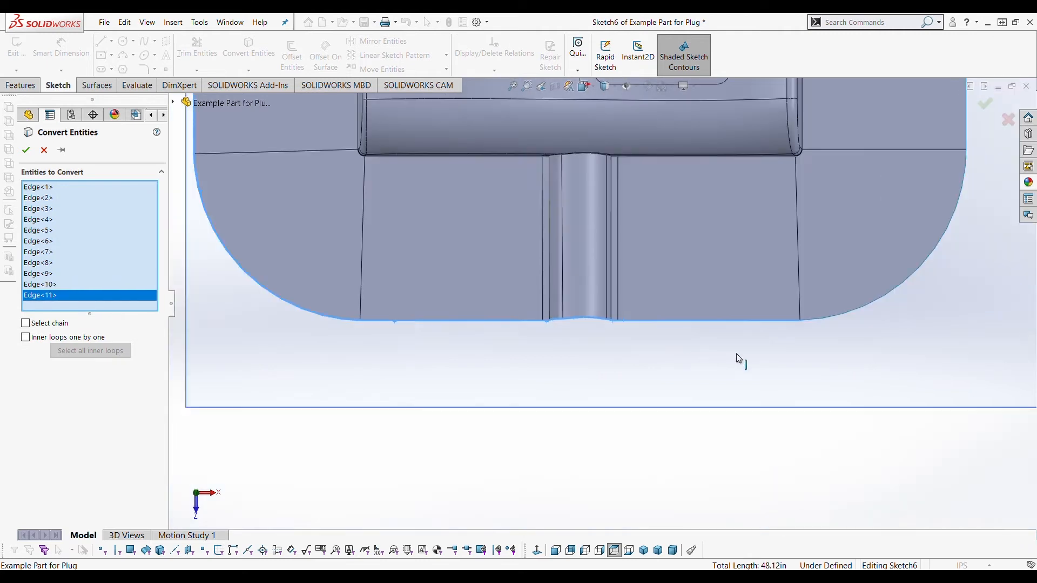
Add the +X end's three flange outline edges to the conversion: both rounded corners and the straight edge between them.
left_click(838, 318)
scroll(839, 297, "up", 7)
scroll(704, 238, "down", 4)
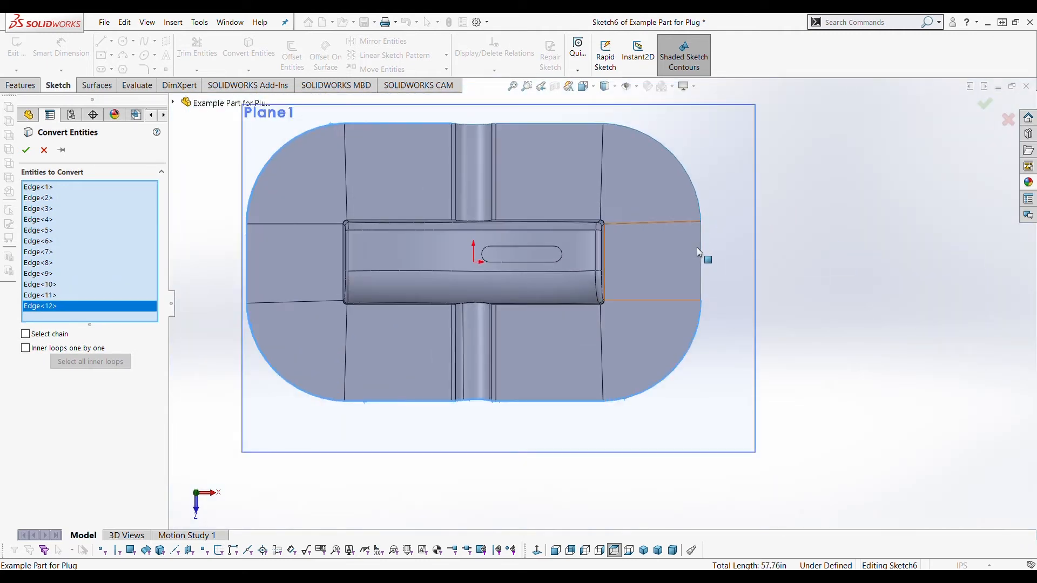
left_click(700, 246)
left_click(698, 199)
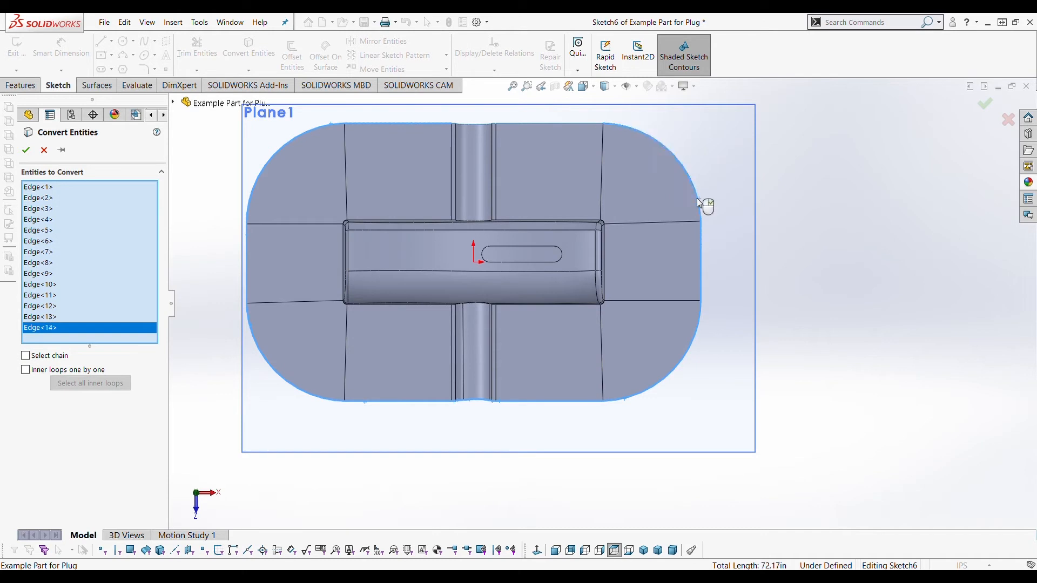
Add the remaining -Z side edges across the channel to the selection and convert the whole flange outline into the sketch.
left_click(583, 128)
scroll(576, 132, "down", 5)
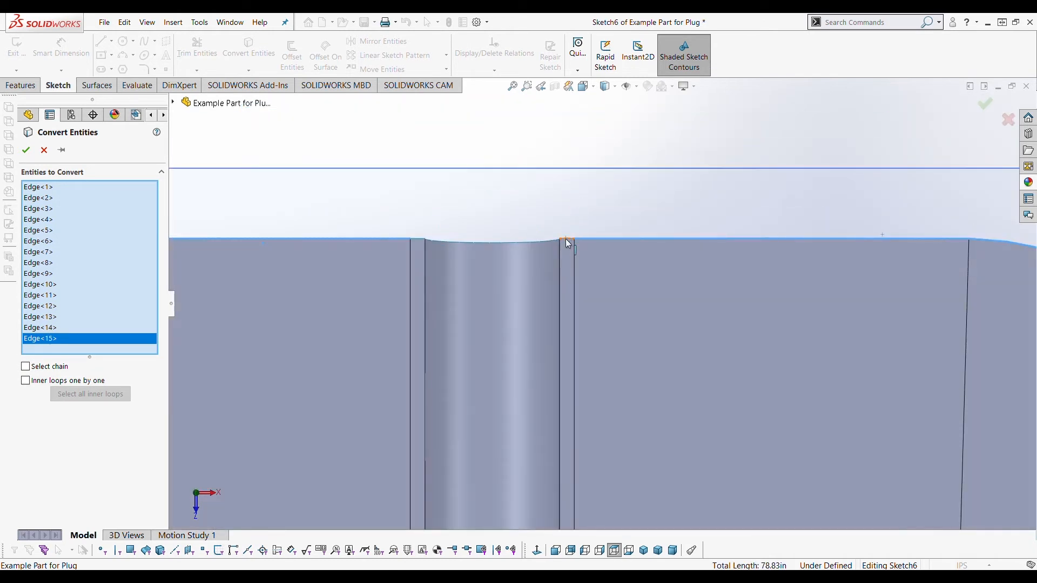
left_click(560, 239)
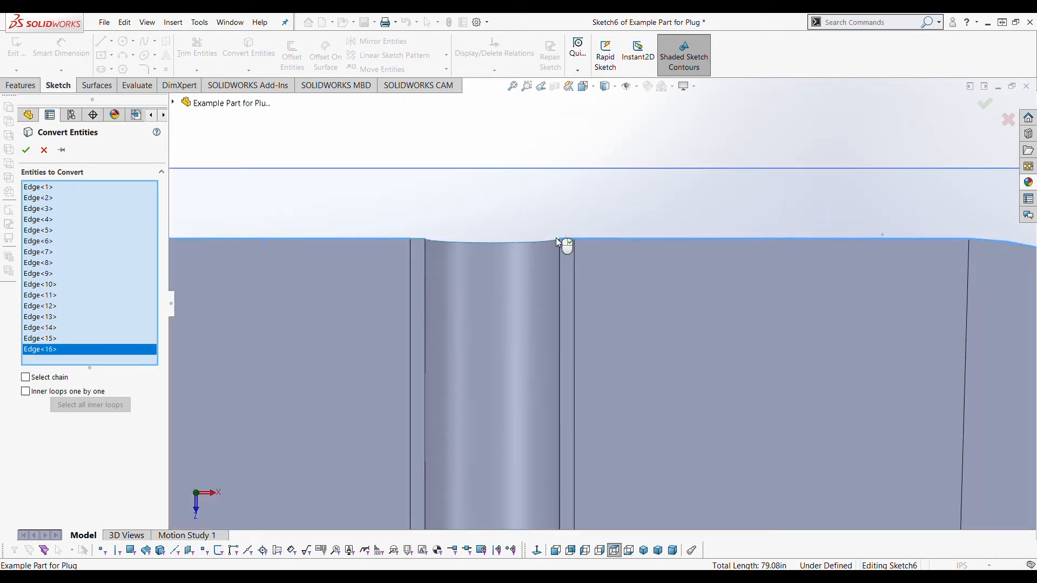
left_click(552, 242)
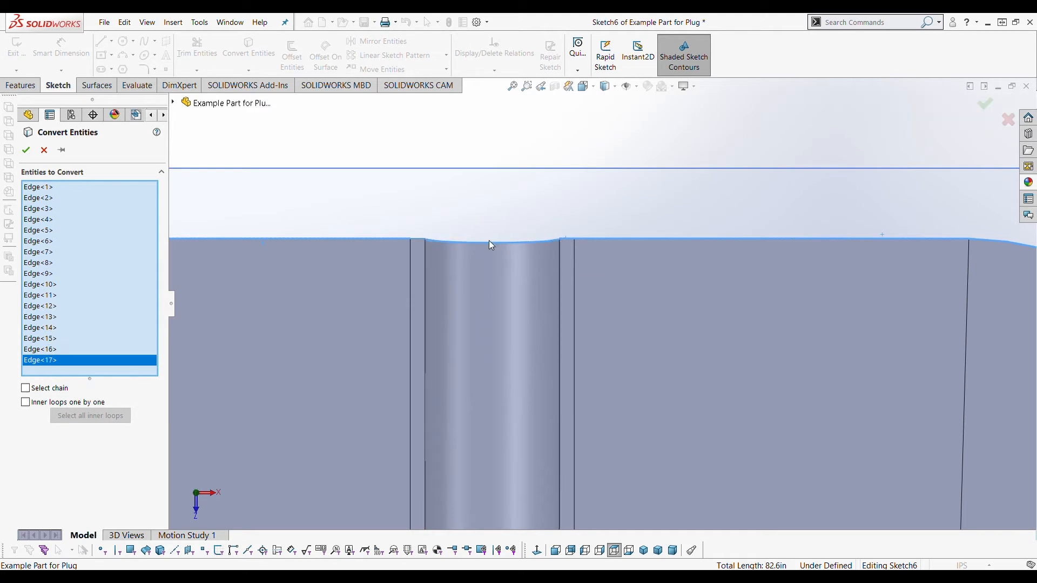
left_click(423, 239)
right_click(423, 238)
Examine the converted outline on the reference plane from several angles, checking the segment endpoints below the channel for gaps.
scroll(462, 233, "up", 3)
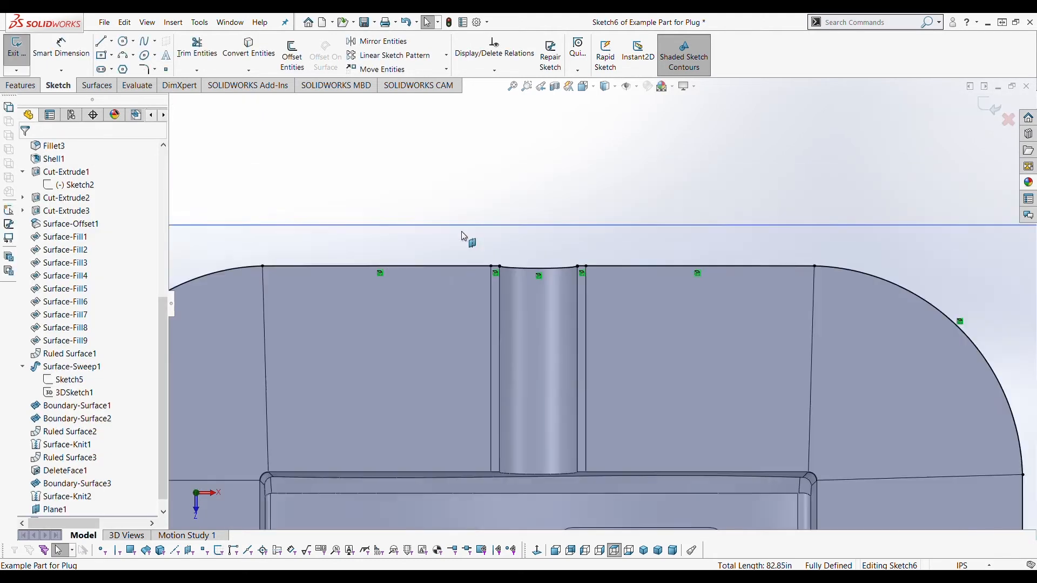
scroll(461, 232, "up", 3)
scroll(566, 329, "up", 4)
mouse_move(610, 443)
middle_mouse_down()
mouse_move(616, 330)
mouse_move(590, 376)
mouse_move(589, 270)
mouse_move(541, 245)
mouse_move(562, 269)
mouse_move(569, 327)
mouse_move(566, 318)
middle_mouse_up()
scroll(596, 409, "down", 7)
scroll(597, 339, "down", 4)
scroll(581, 296, "up", 15)
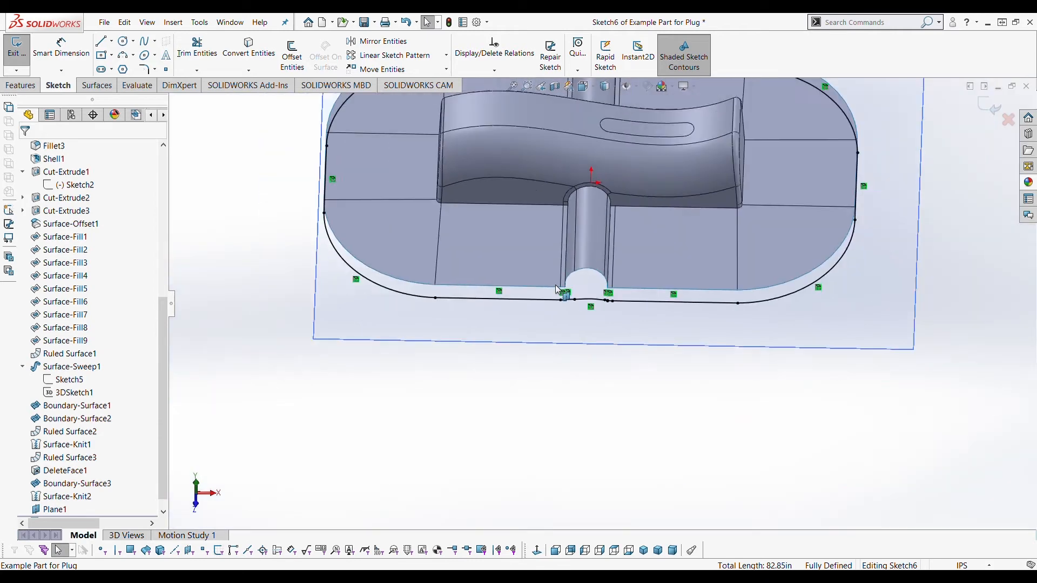
middle_click_drag(635, 144, 618, 163)
scroll(617, 162, "down", 6)
mouse_move(734, 278)
middle_mouse_down()
mouse_move(721, 291)
mouse_move(745, 252)
mouse_move(712, 296)
middle_mouse_up()
scroll(712, 296, "down", 8)
scroll(552, 273, "up", 5)
mouse_move(552, 273)
middle_mouse_down()
mouse_move(405, 307)
mouse_move(439, 355)
mouse_move(518, 340)
middle_mouse_up()
scroll(405, 307, "up", 5)
scroll(554, 335, "down", 10)
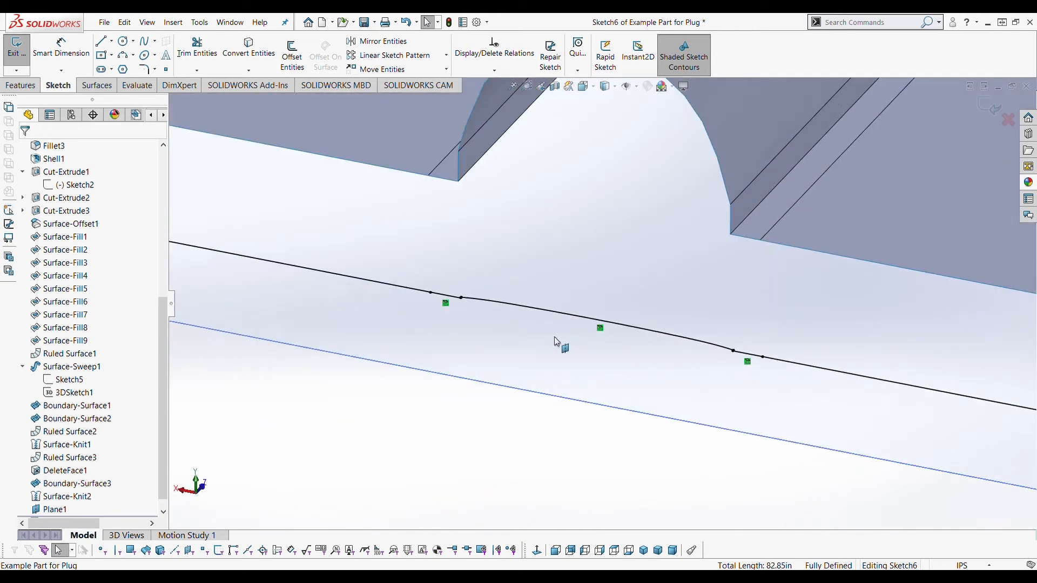
scroll(627, 325, "down", 2)
scroll(852, 359, "up", 4)
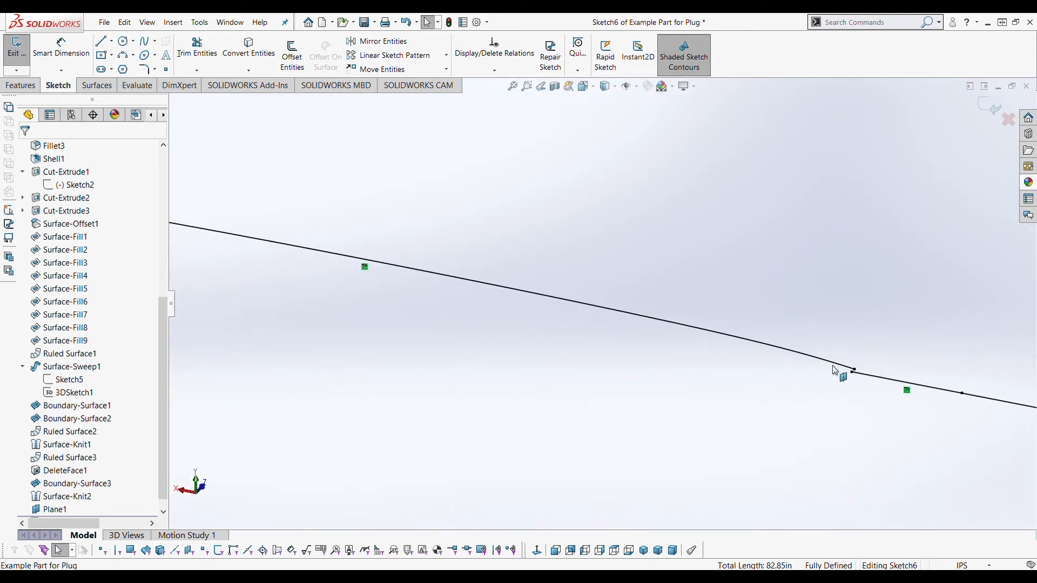
scroll(659, 348, "up", 6)
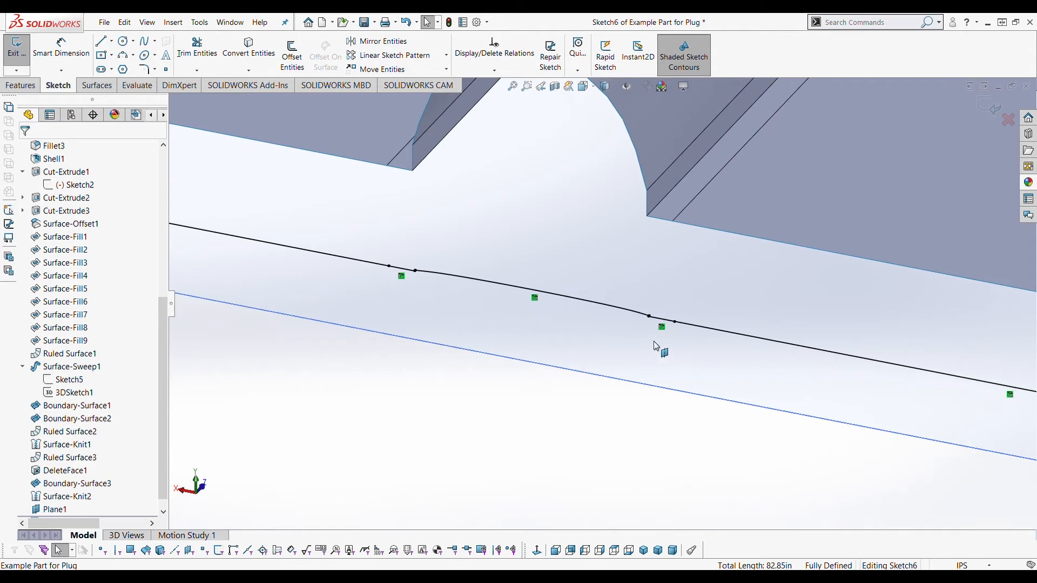
scroll(636, 345, "up", 2)
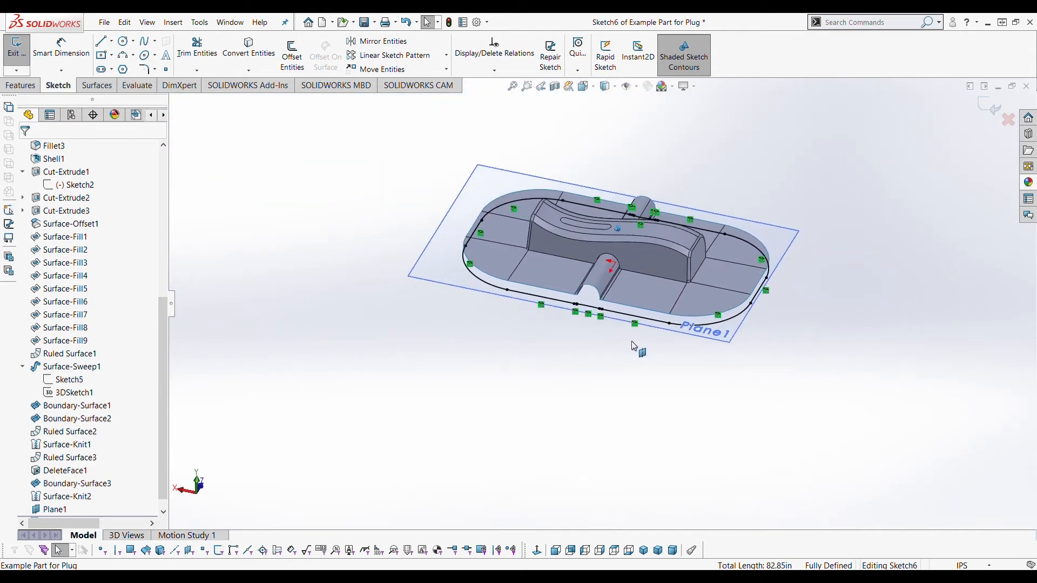
Exit the sketch and discard the converted flange outline.
middle_click_drag(636, 345, 634, 345)
middle_click_drag(968, 111, 977, 153)
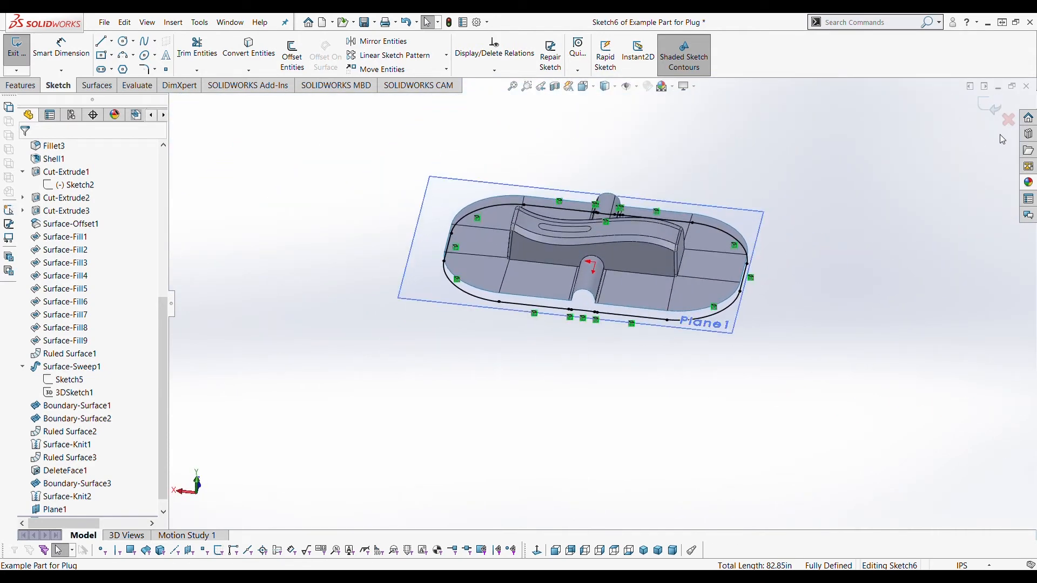
left_click(1008, 121)
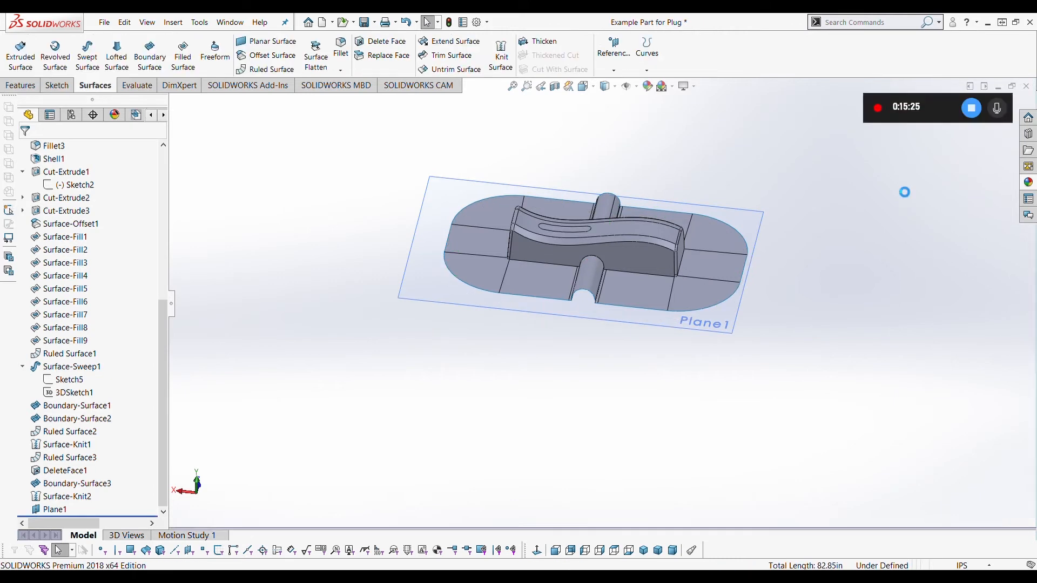
Sketch a center rectangle about 23.4 by 14.7 in from the origin on the reference plane, placing one corner on the flange's rounded edge.
mouse_move(678, 257)
middle_mouse_down()
mouse_move(671, 154)
mouse_move(669, 183)
middle_mouse_up()
scroll(630, 179, "up", 2)
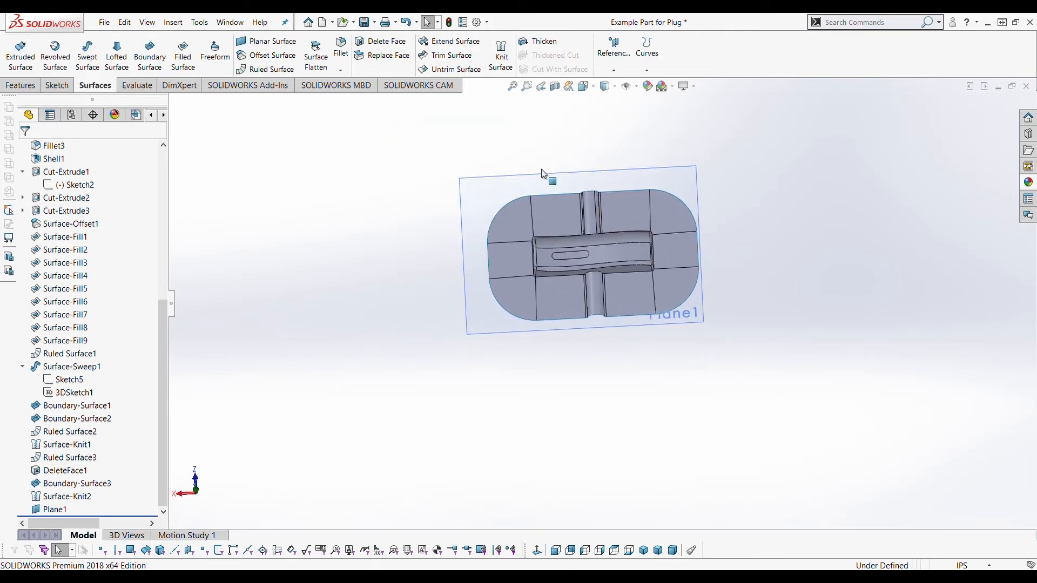
left_click(549, 175)
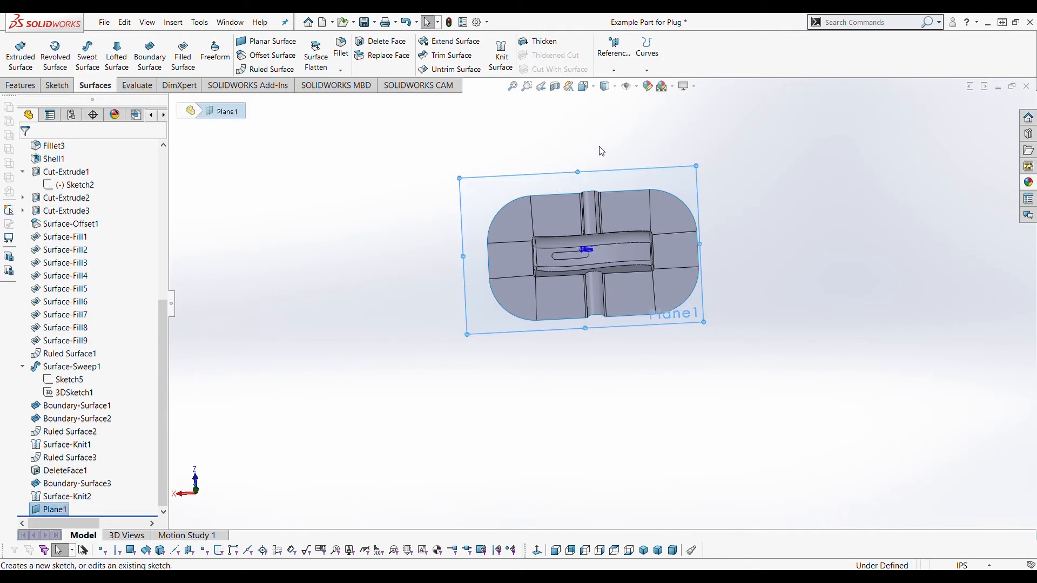
left_click(602, 151)
left_click(538, 551)
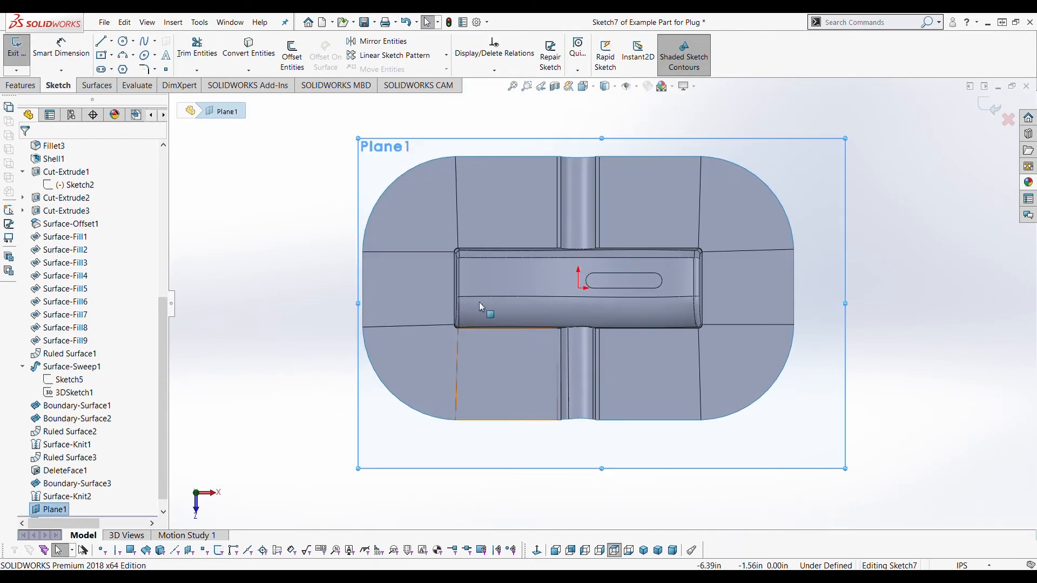
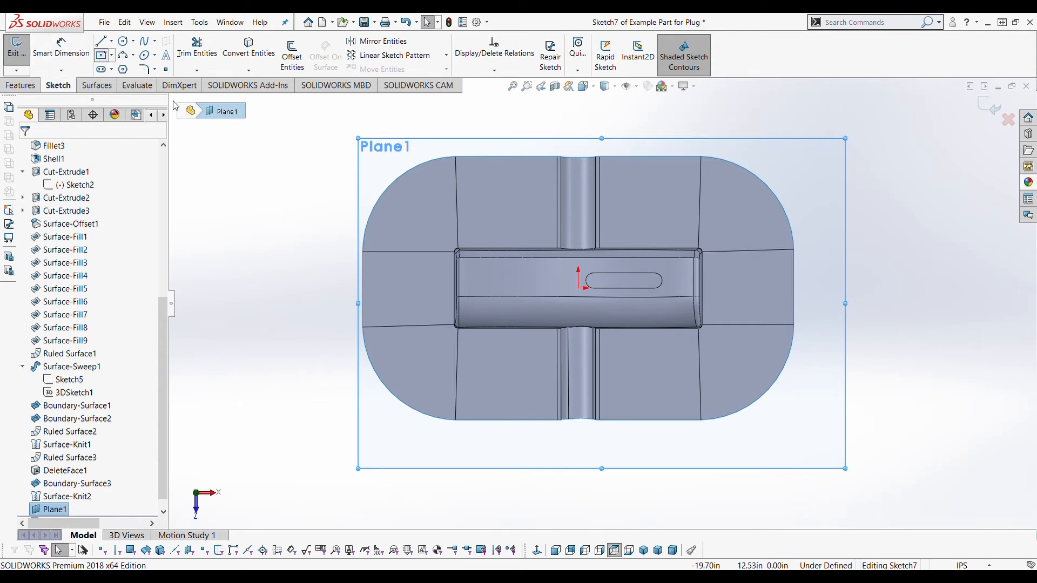
left_click(578, 288)
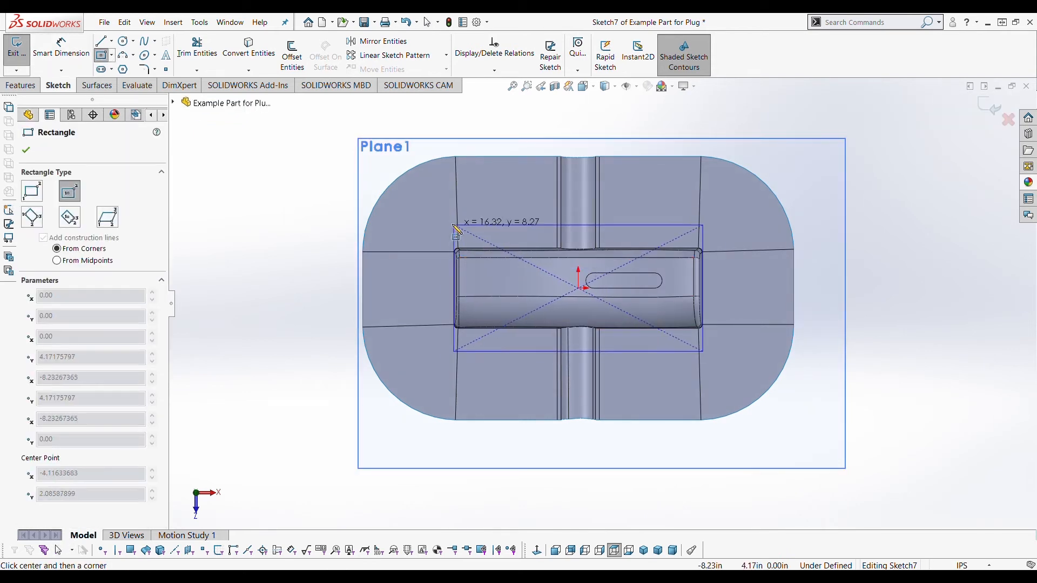
left_click(400, 176)
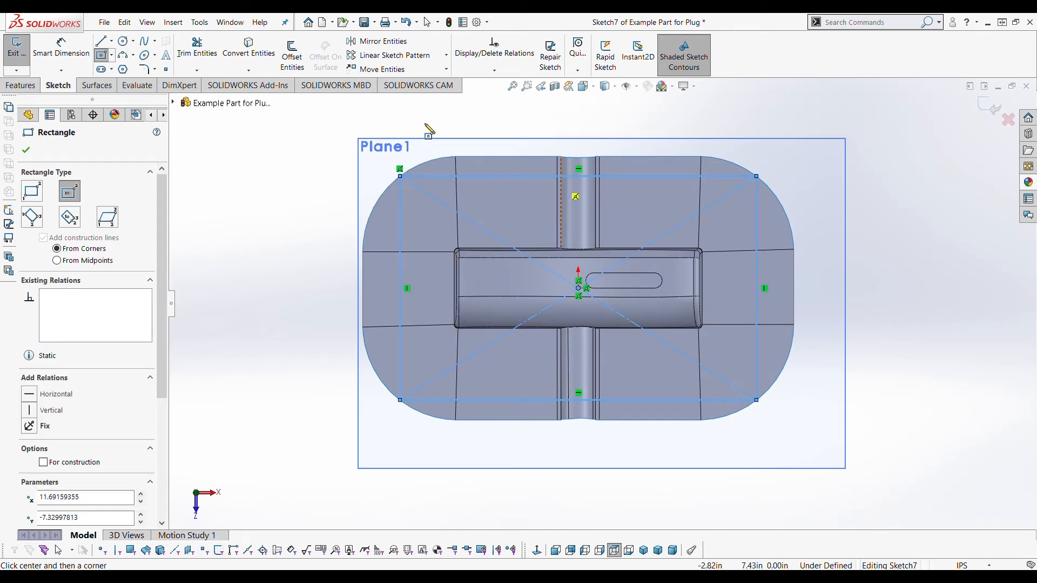
Trim the knitted surface with the rectangle sketch, removing the four flange portions that lie outside it.
left_click(101, 88)
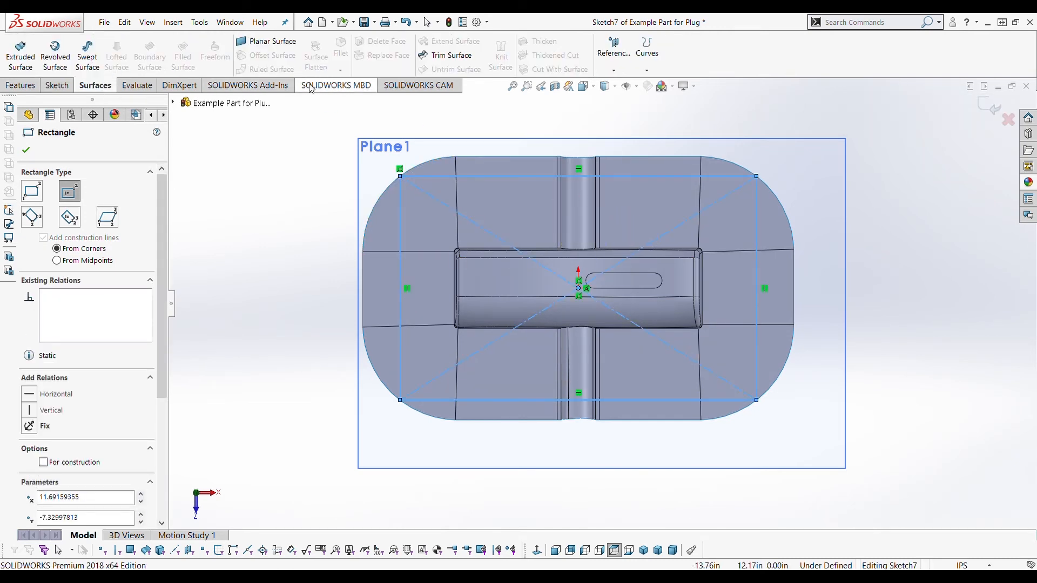
left_click(459, 62)
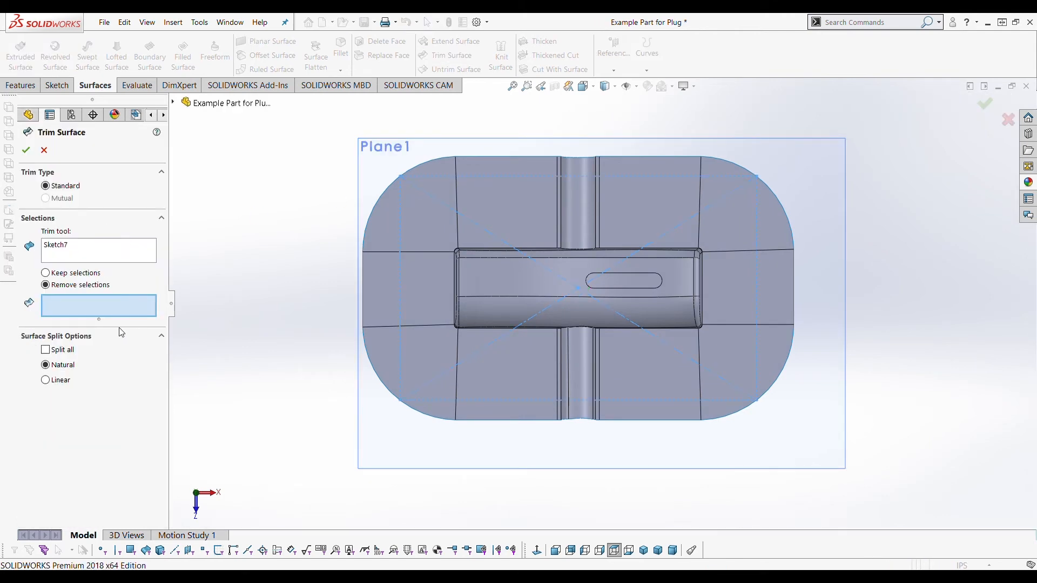
left_click(559, 162)
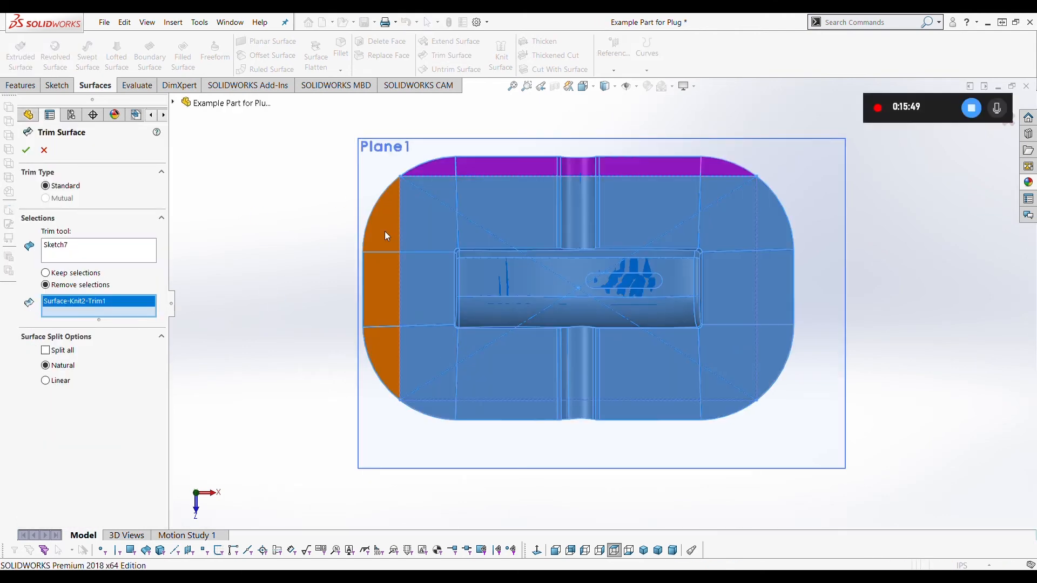
left_click(385, 231)
left_click(528, 409)
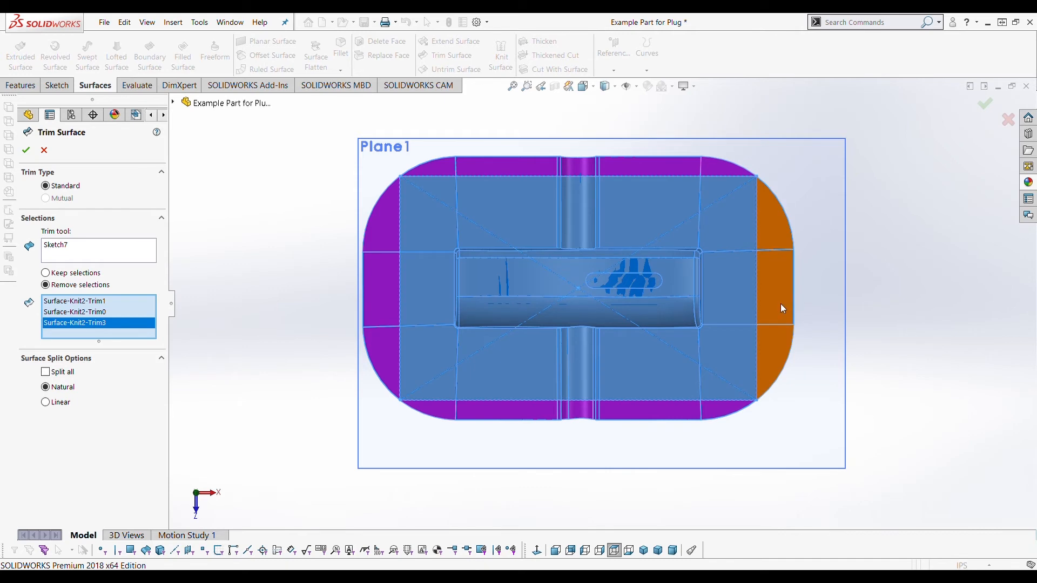
left_click(781, 304)
right_click(781, 303)
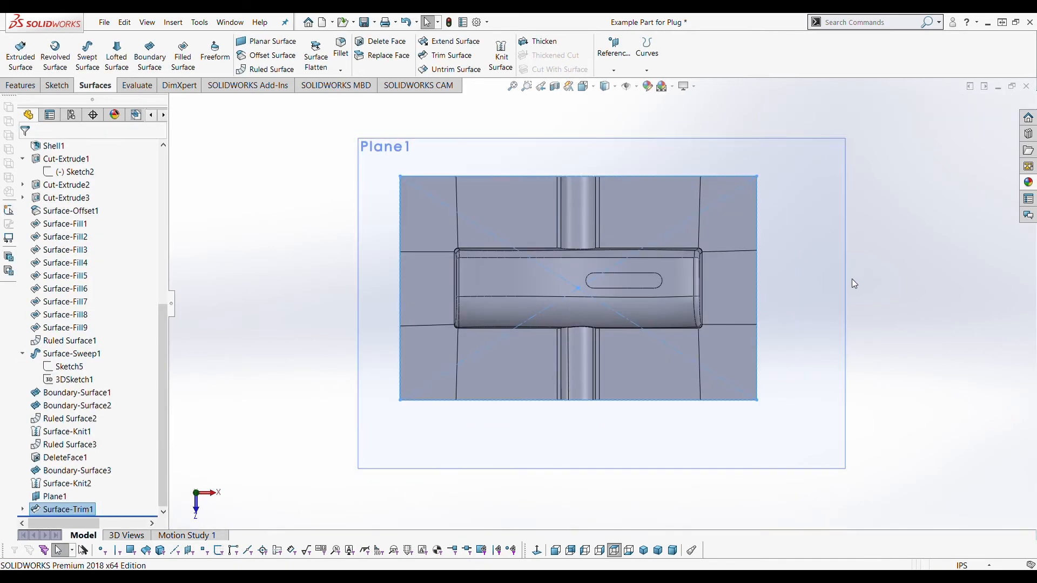
Start a sketch on the reference plane and draw a corner rectangle between opposite corners of the trimmed flange.
mouse_move(875, 267)
middle_mouse_down()
mouse_move(815, 287)
mouse_move(762, 282)
mouse_move(778, 276)
mouse_move(553, 271)
middle_mouse_up()
scroll(243, 324, "down", 2)
scroll(432, 328, "down", 2)
scroll(780, 287, "up", 5)
left_click(725, 203)
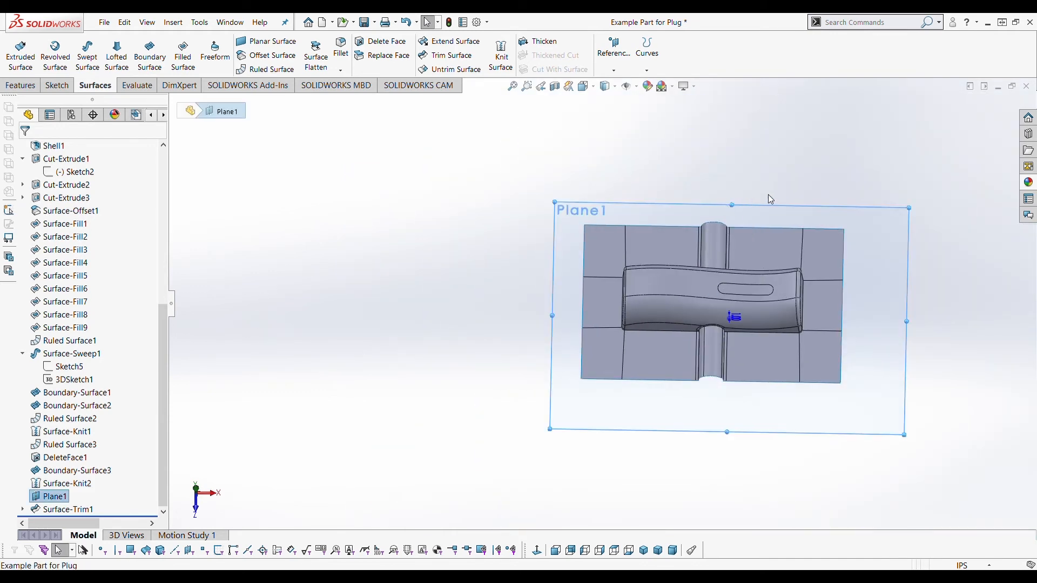
left_click(772, 172)
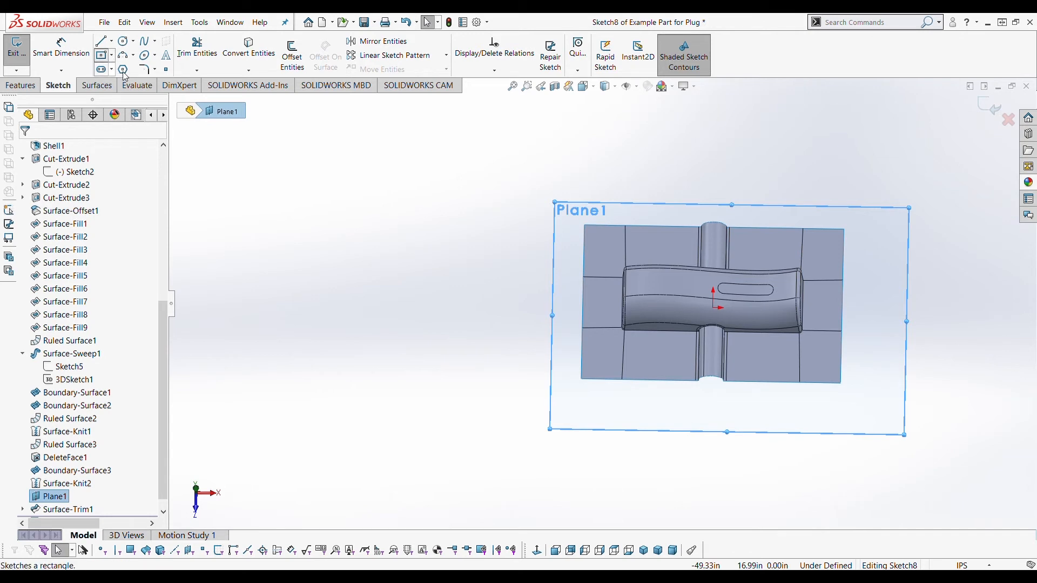
key("r")
left_click(538, 552)
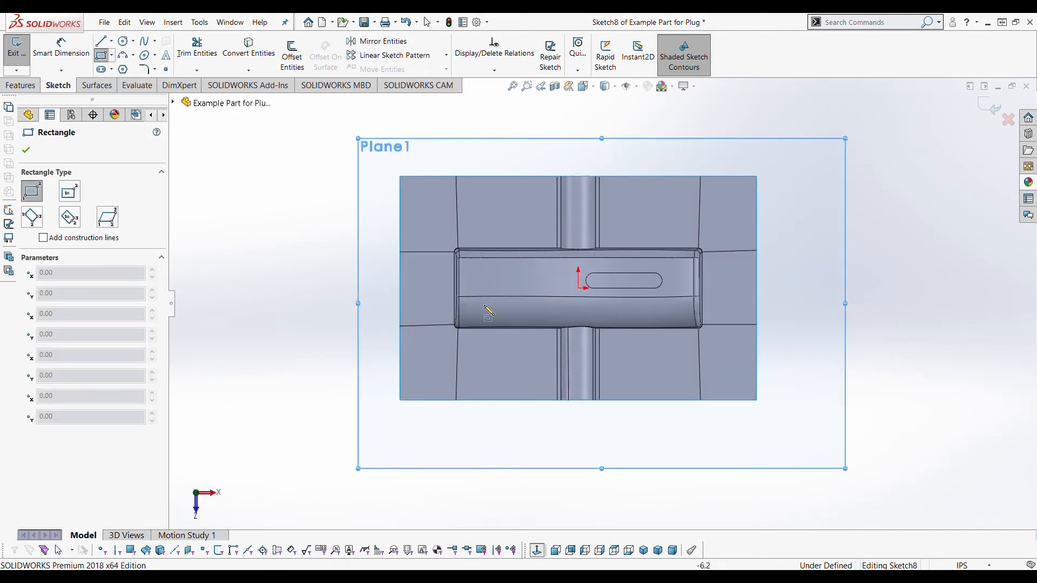
left_click(401, 177)
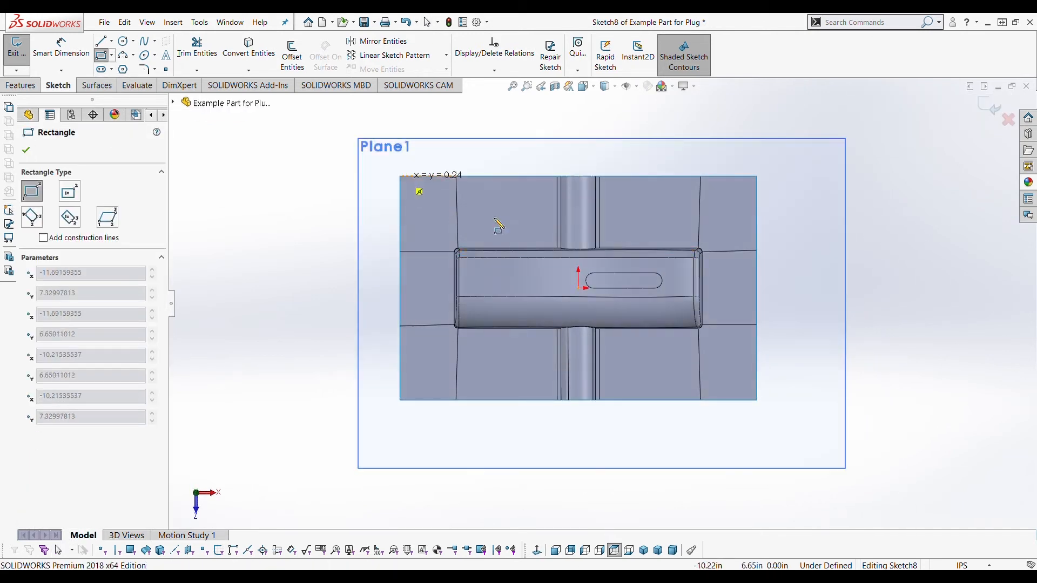
left_click(757, 400)
Start an extruded surface from the rectangle sketch, with its start condition offset 6 in from the sketch plane.
middle_click_drag(533, 253, 252, 153)
scroll(489, 365, "down", 3)
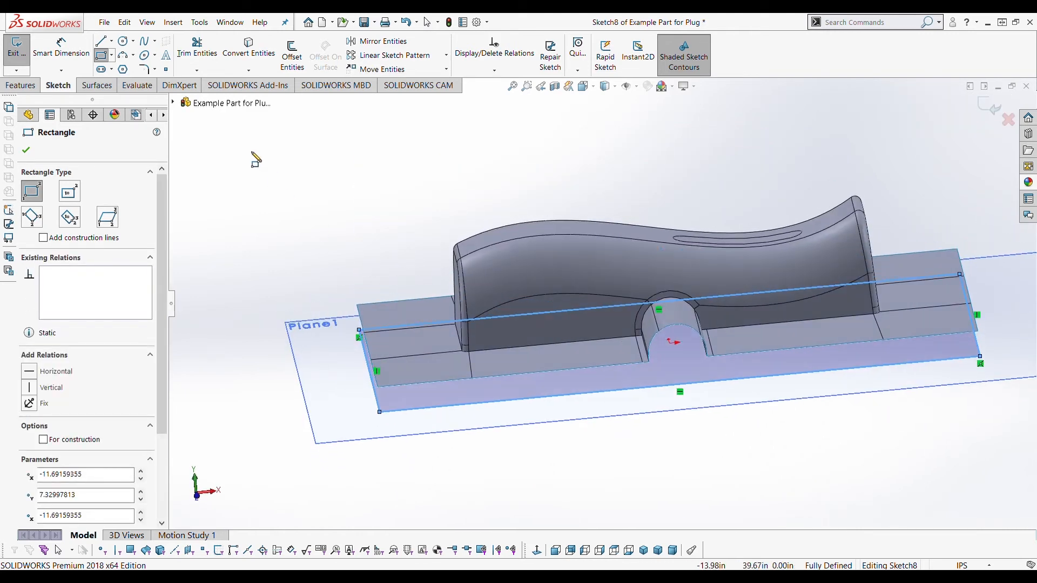
left_click(95, 86)
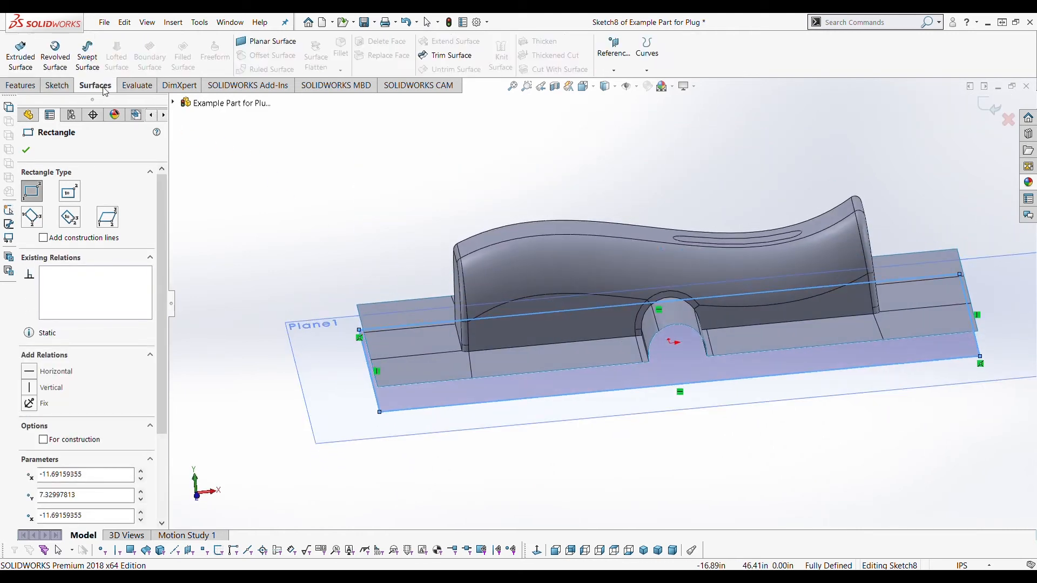
left_click(21, 56)
scroll(361, 217, "up", 3)
middle_click_drag(475, 269, 455, 249)
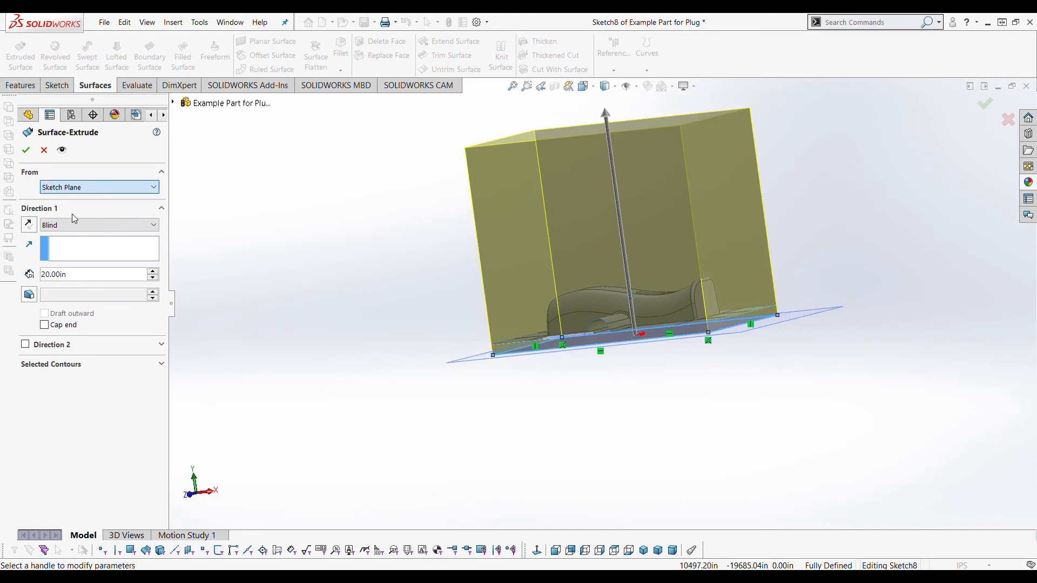
left_click(72, 228)
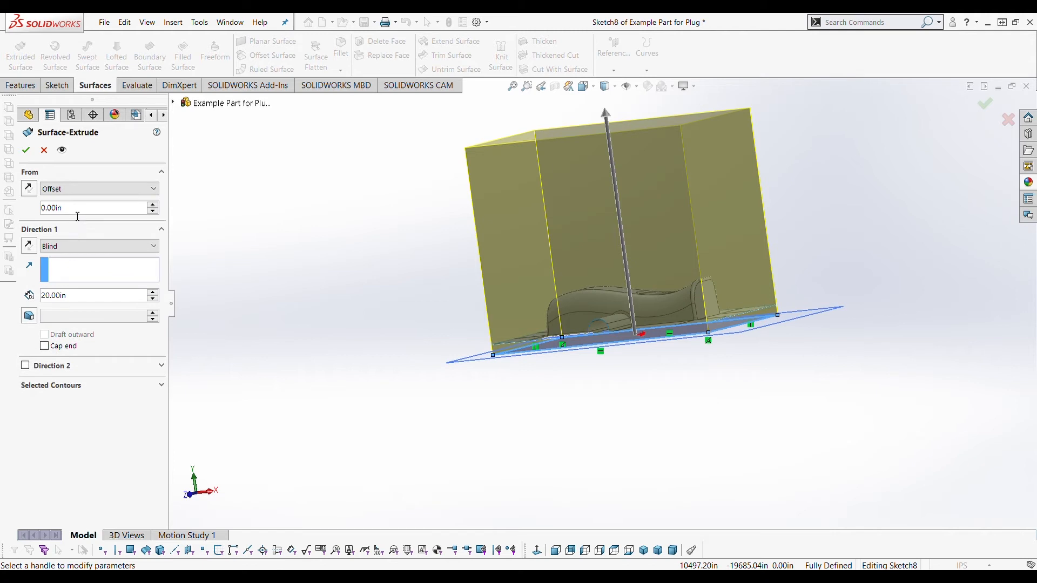
left_click_drag(77, 209, 10, 204)
type("6")
key("Return")
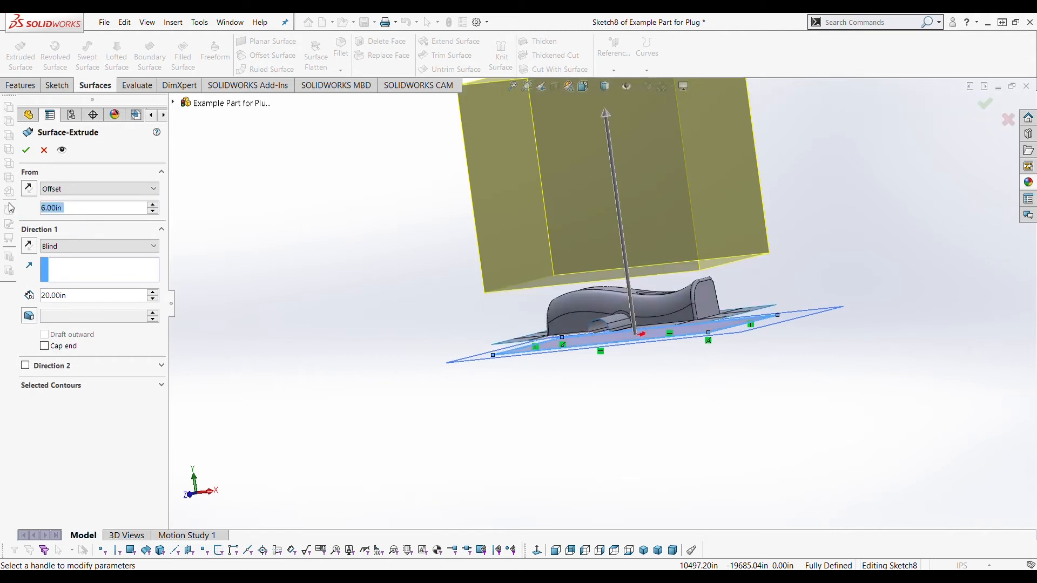
Reverse the surface extrusion, set its blind depth to 6 in, cap the end and create it.
left_click(30, 247)
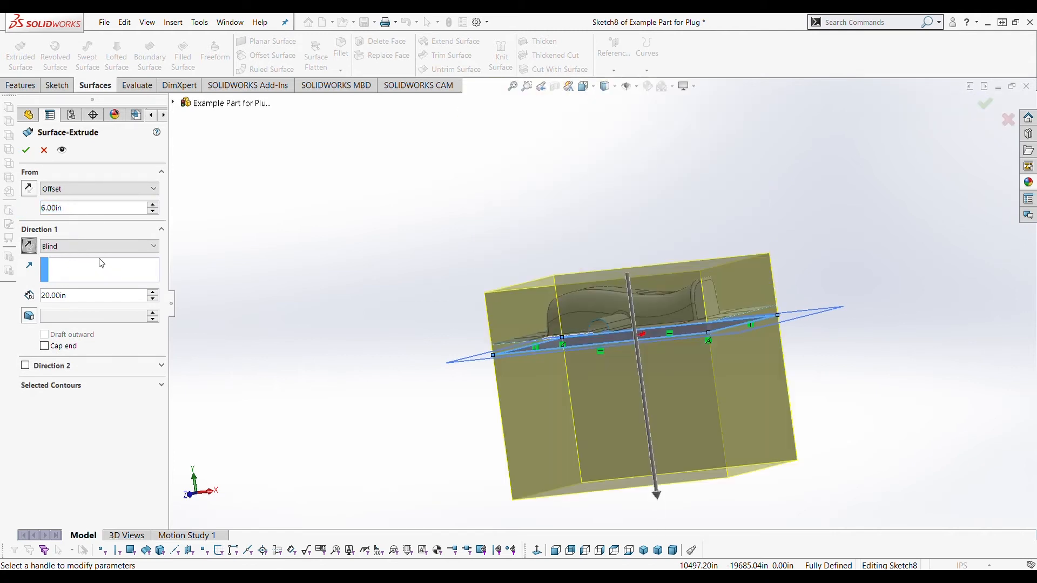
left_click_drag(89, 300, 17, 292)
type("6")
key("Return")
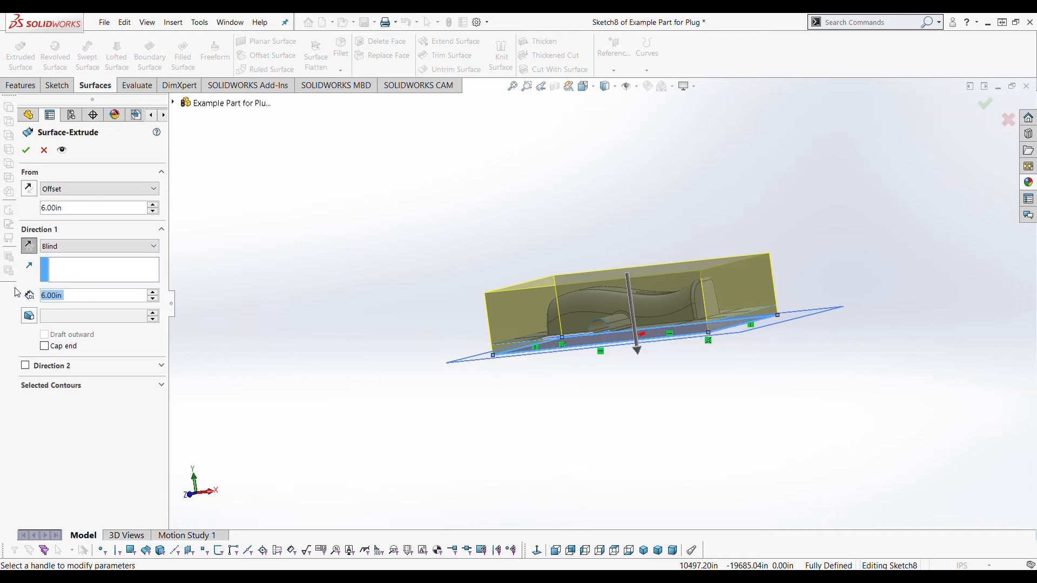
scroll(684, 317, "down", 3)
middle_click_drag(646, 350, 653, 345)
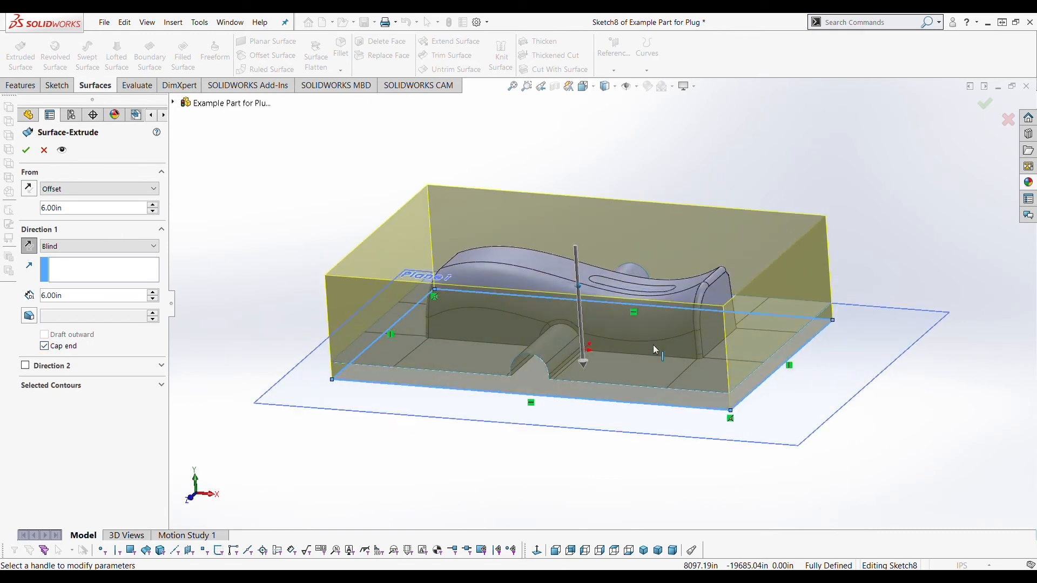
middle_click_drag(653, 344, 510, 297)
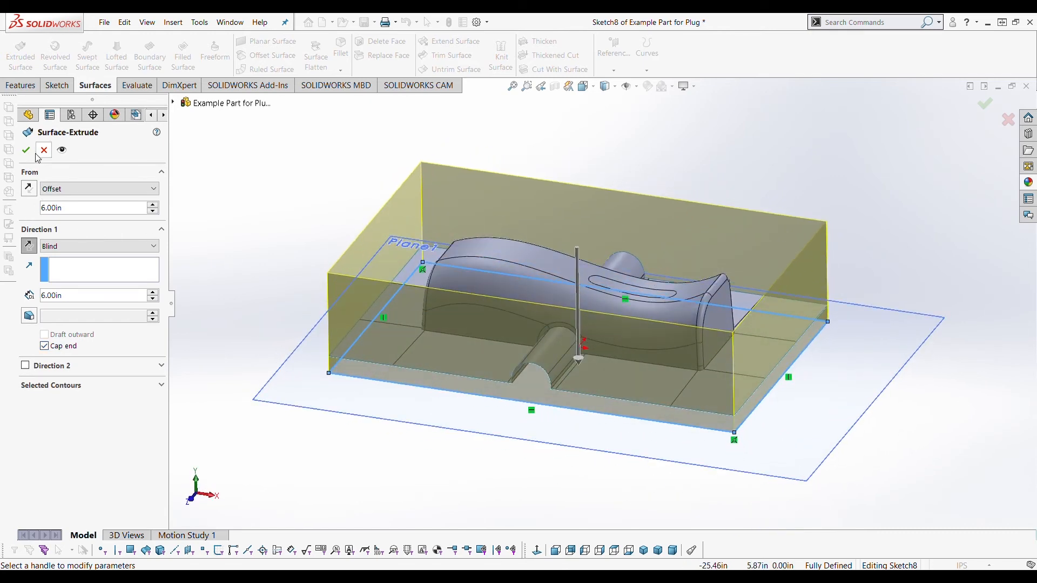
middle_click_drag(319, 175, 409, 188)
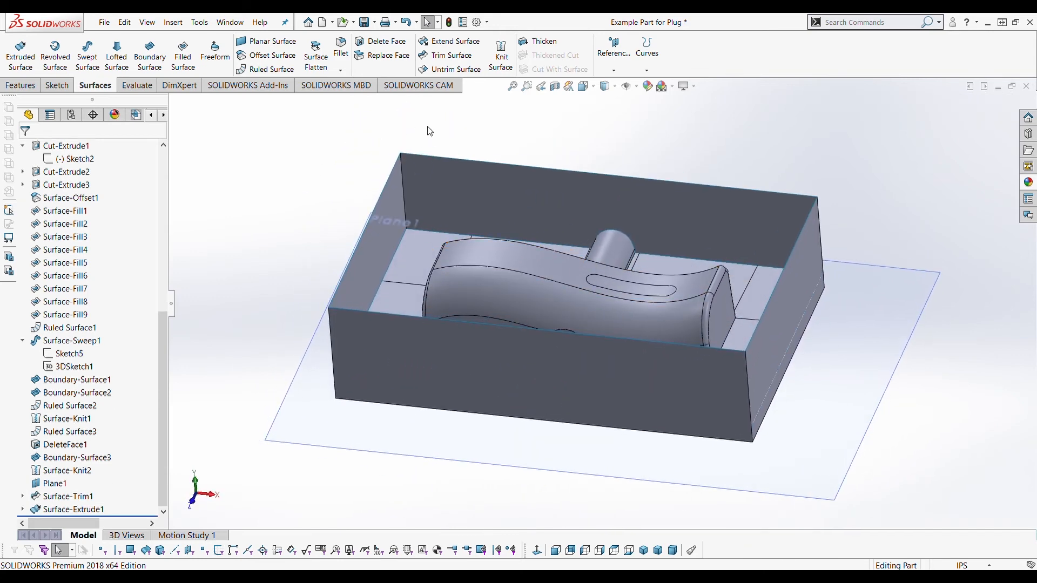
Trim the extruded box with the trimmed flange surface as the tool, removing the walls above the flange.
left_click(445, 56)
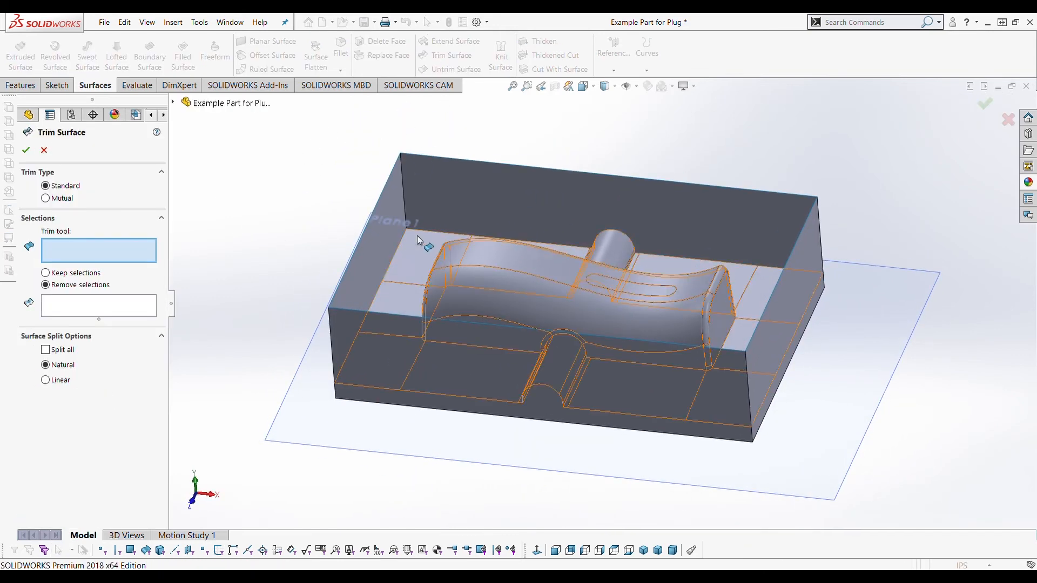
left_click(418, 258)
middle_click_drag(416, 260, 453, 281)
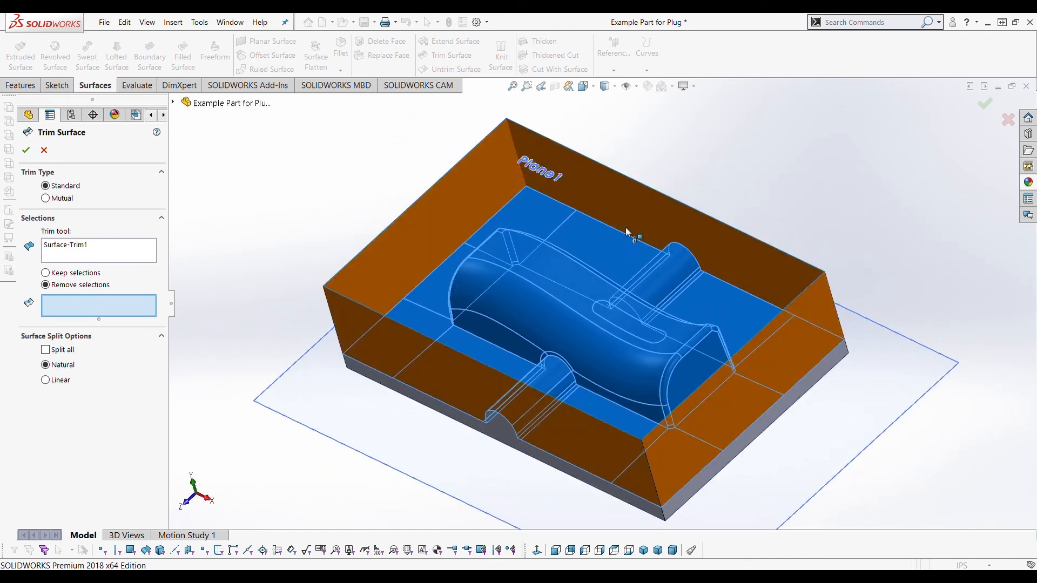
left_click(650, 203)
right_click(649, 202)
middle_click_drag(649, 202, 588, 319)
Knit the two trimmed surface bodies together with entities merged and a solid created.
left_click_drag(162, 323, 167, 147)
left_click(95, 224)
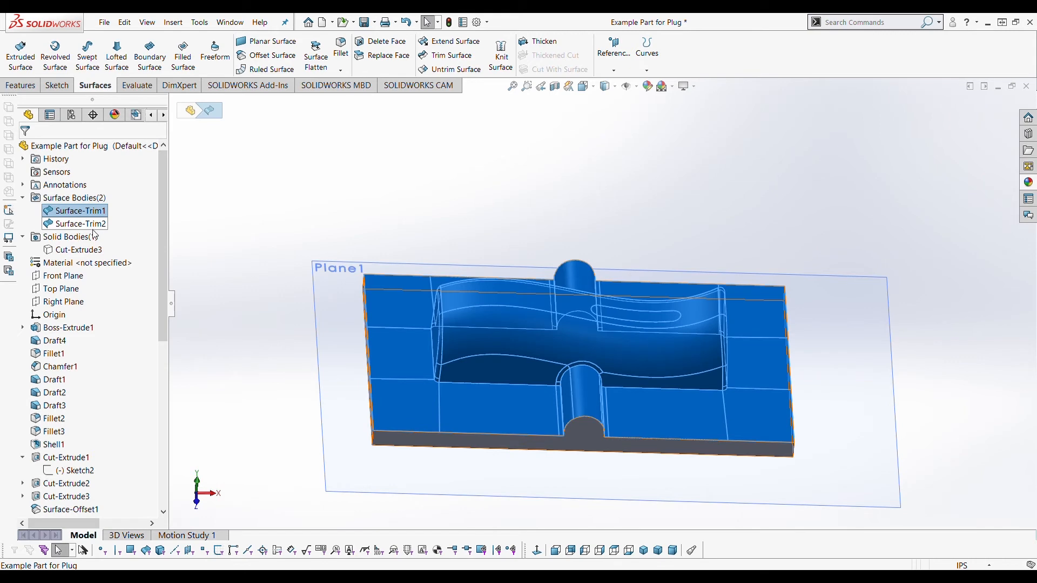
left_click(81, 213)
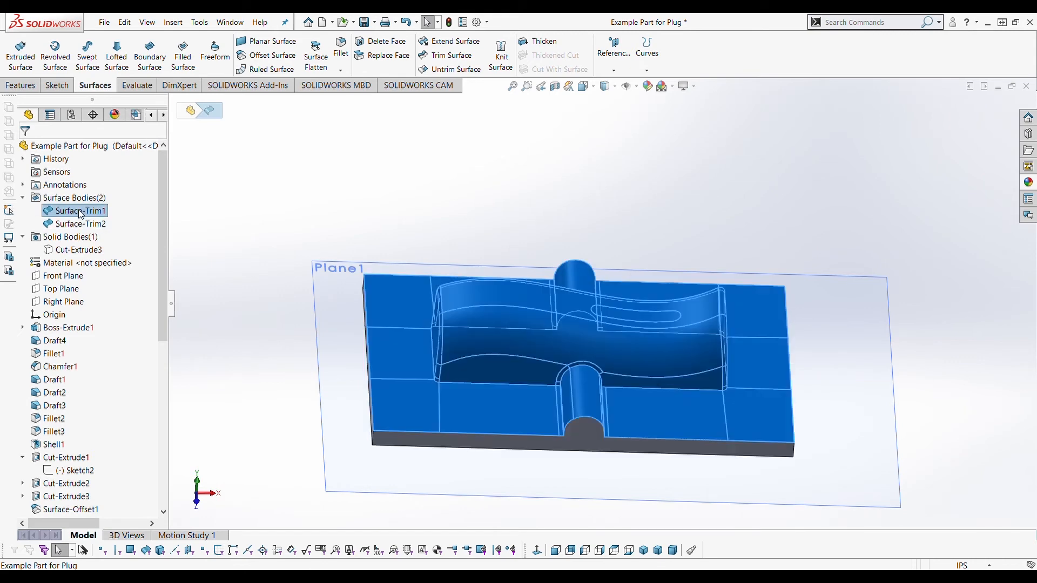
left_click(87, 225, "ctrl")
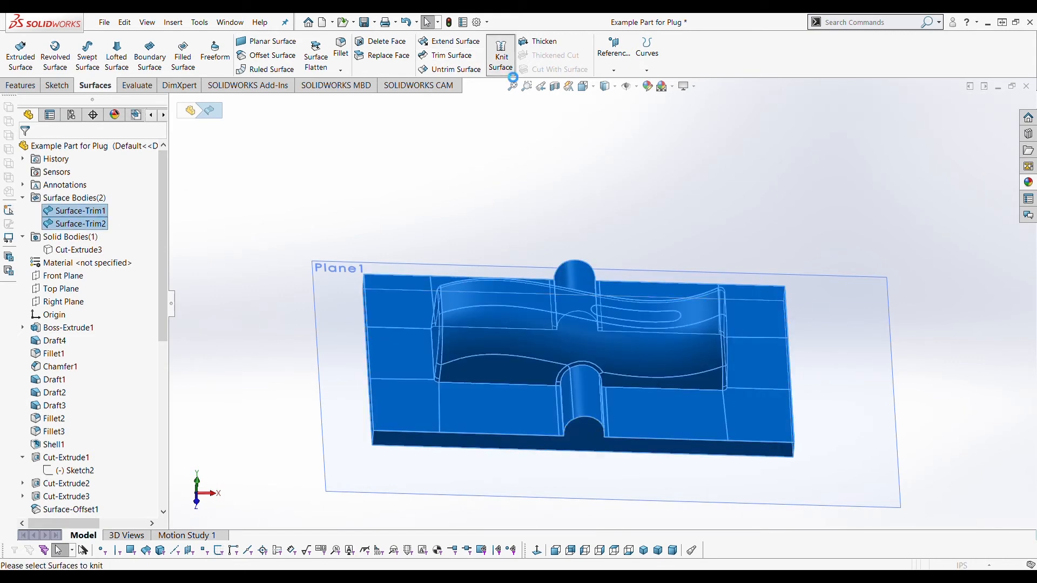
left_click(501, 59)
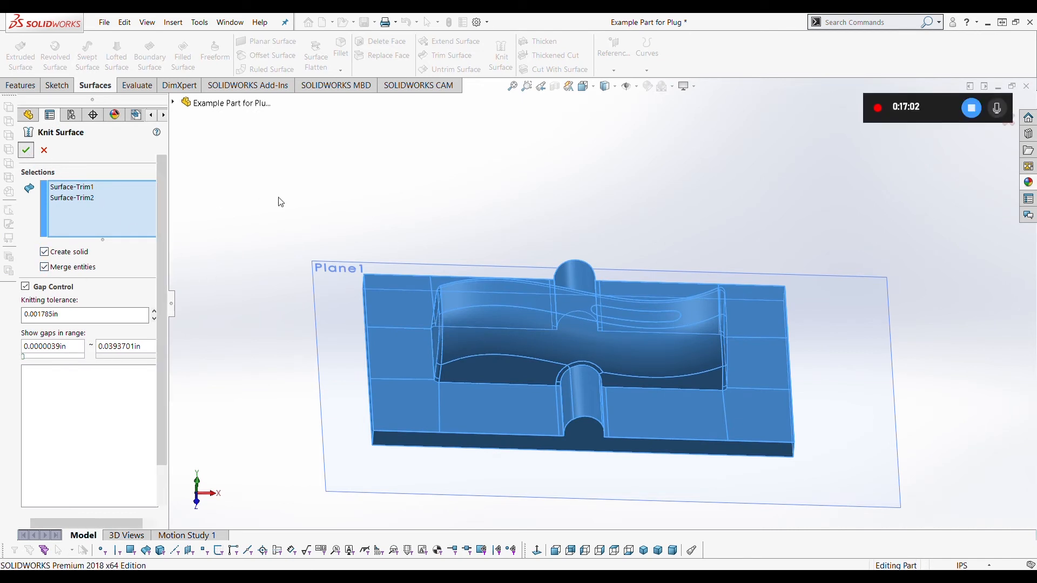
scroll(436, 232, "up", 1)
middle_click_drag(561, 336, 532, 321)
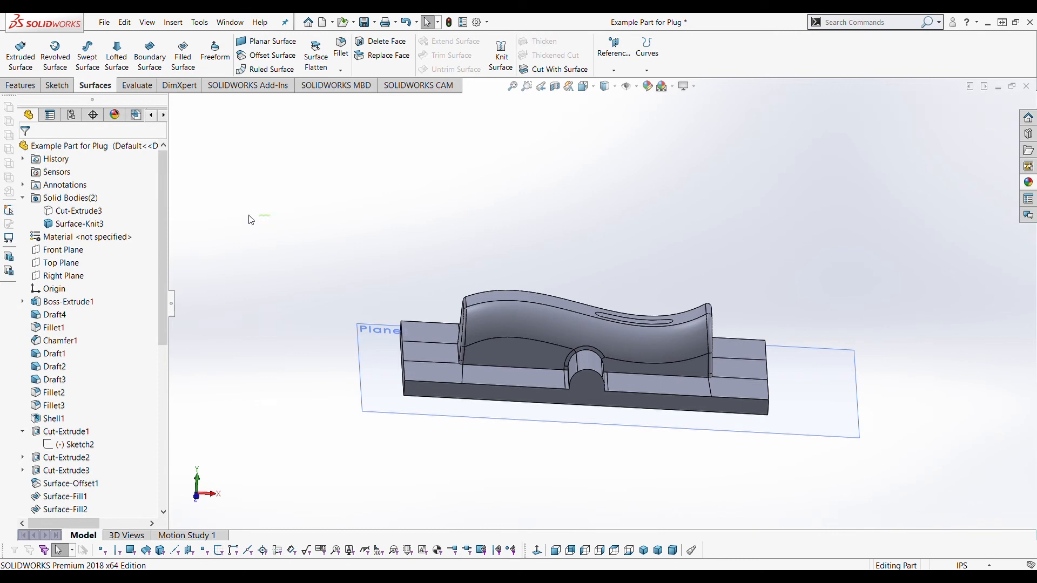
Temporarily show the original part body to compare its faces with the surfaces of the solid plug.
left_click(75, 210)
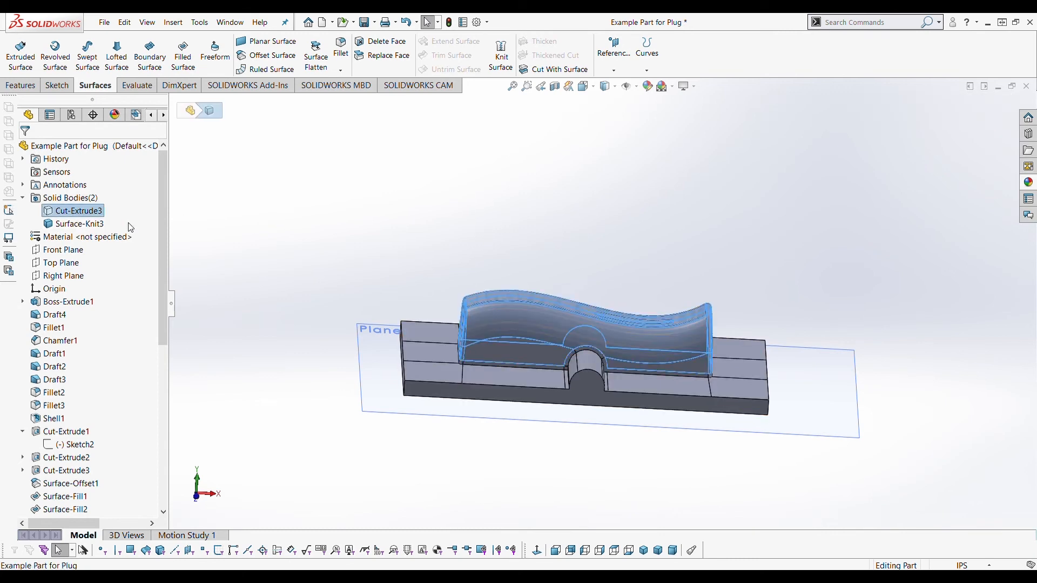
left_click(85, 198)
scroll(564, 339, "down", 5)
scroll(624, 338, "up", 3)
mouse_move(624, 340)
middle_mouse_down()
mouse_move(649, 354)
mouse_move(674, 346)
mouse_move(617, 332)
middle_mouse_up()
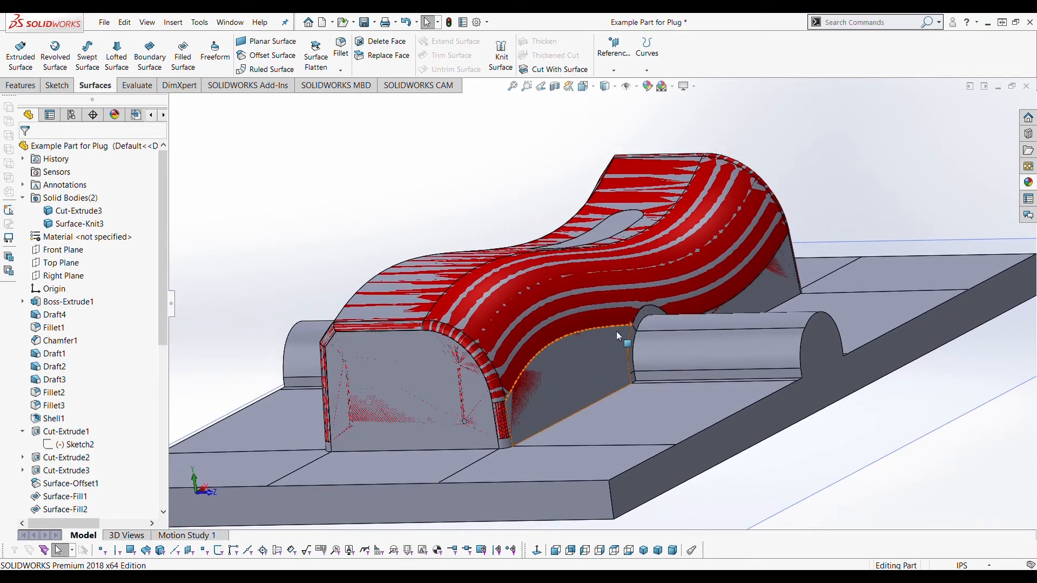
scroll(617, 331, "down", 3)
scroll(631, 394, "down", 2)
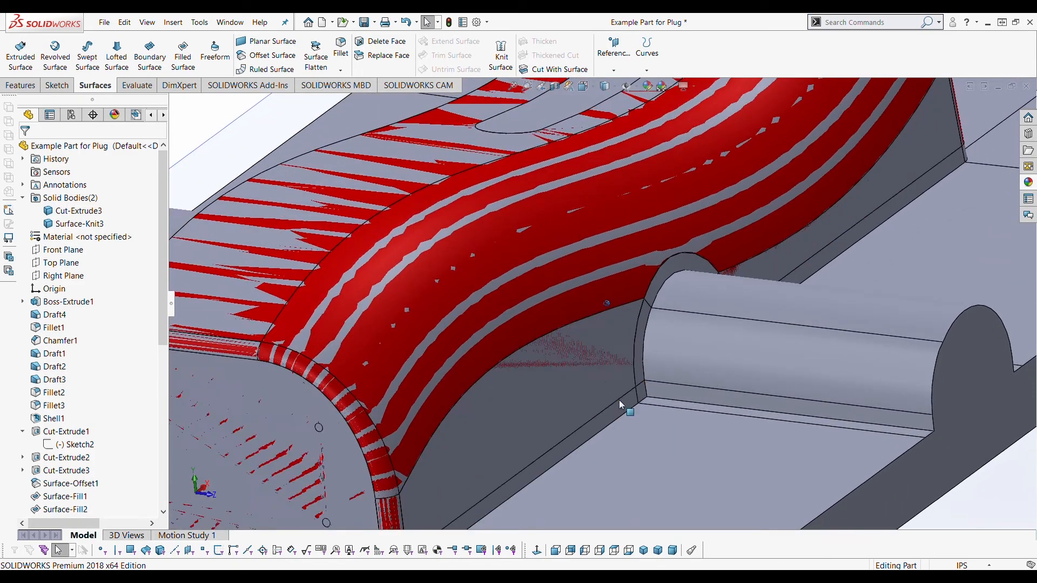
scroll(618, 399, "up", 3)
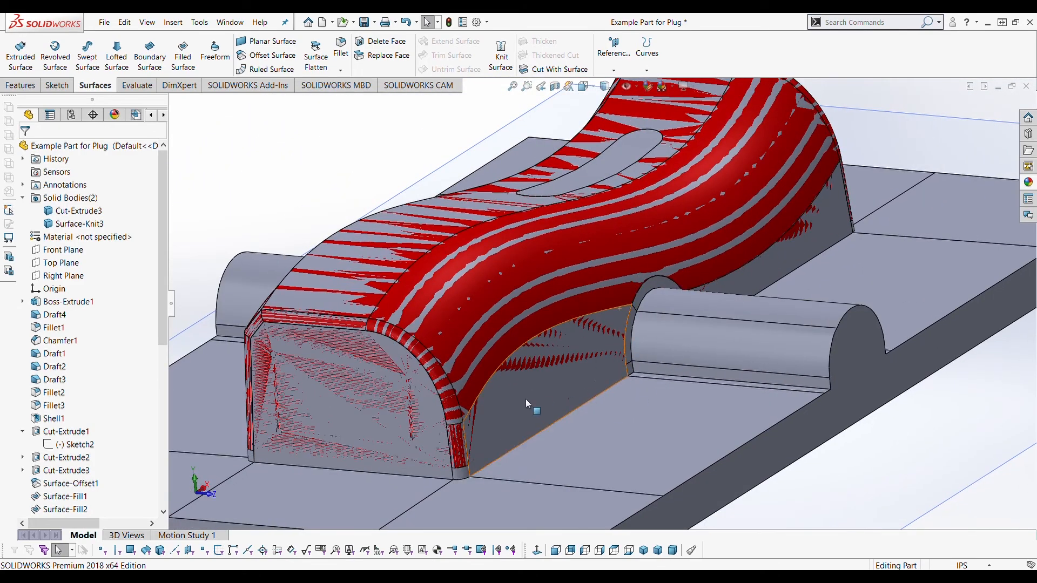
scroll(526, 399, "up", 3)
middle_click_drag(518, 393, 328, 271)
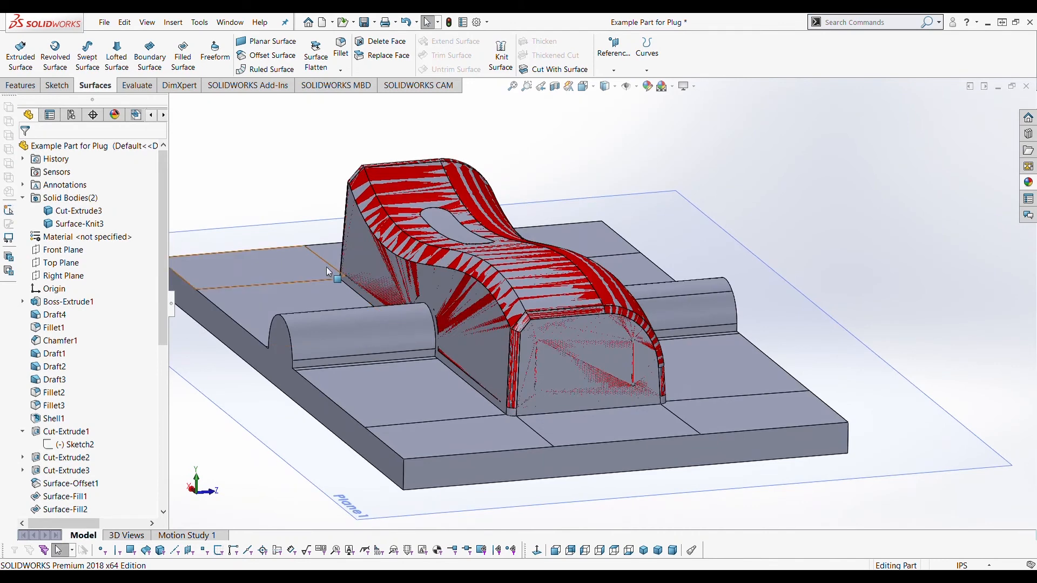
scroll(328, 272, "up", 2)
left_click(65, 212)
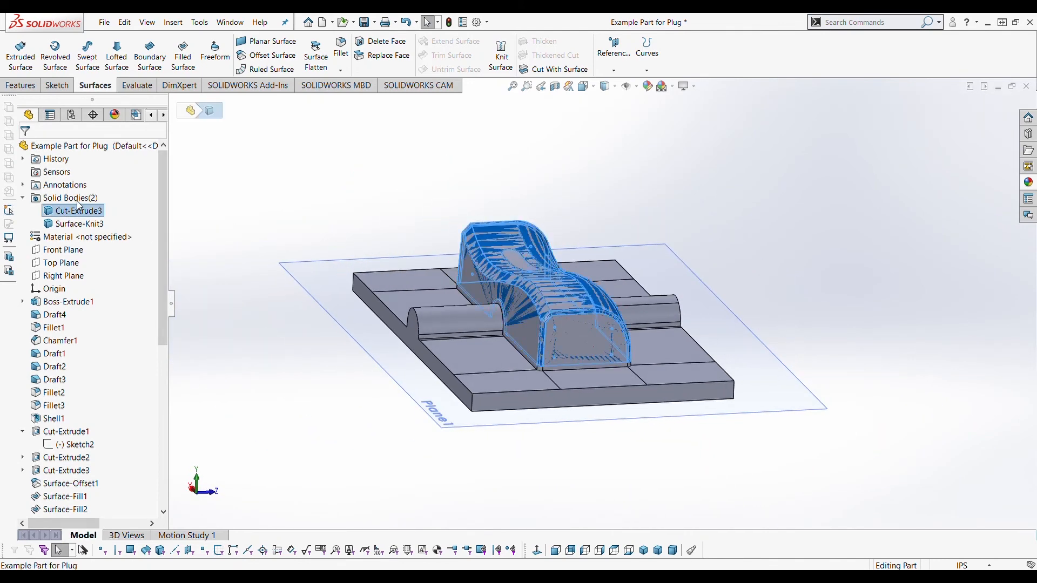
scroll(494, 252, "down", 4)
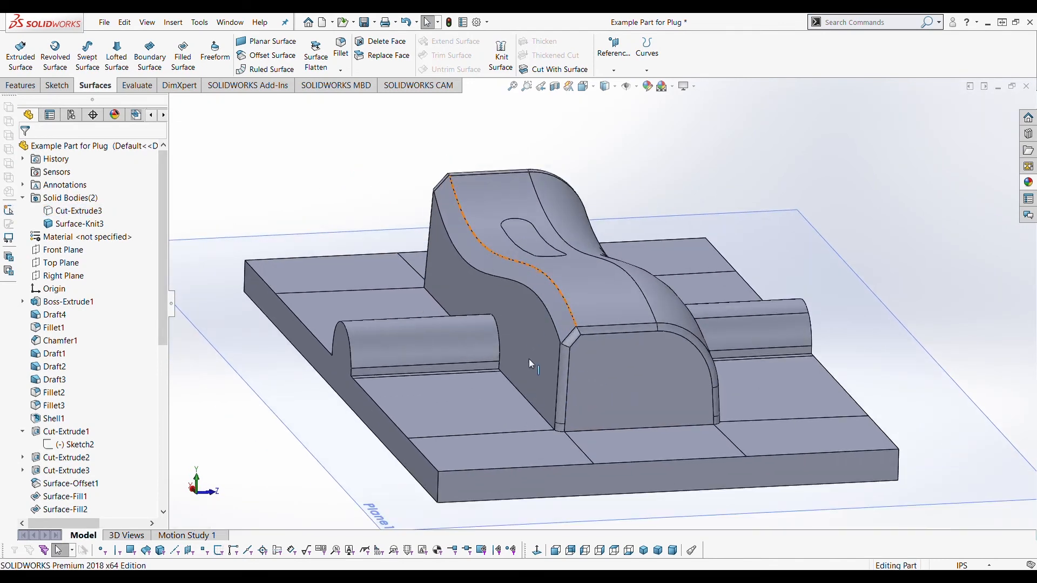
scroll(469, 294, "up", 2)
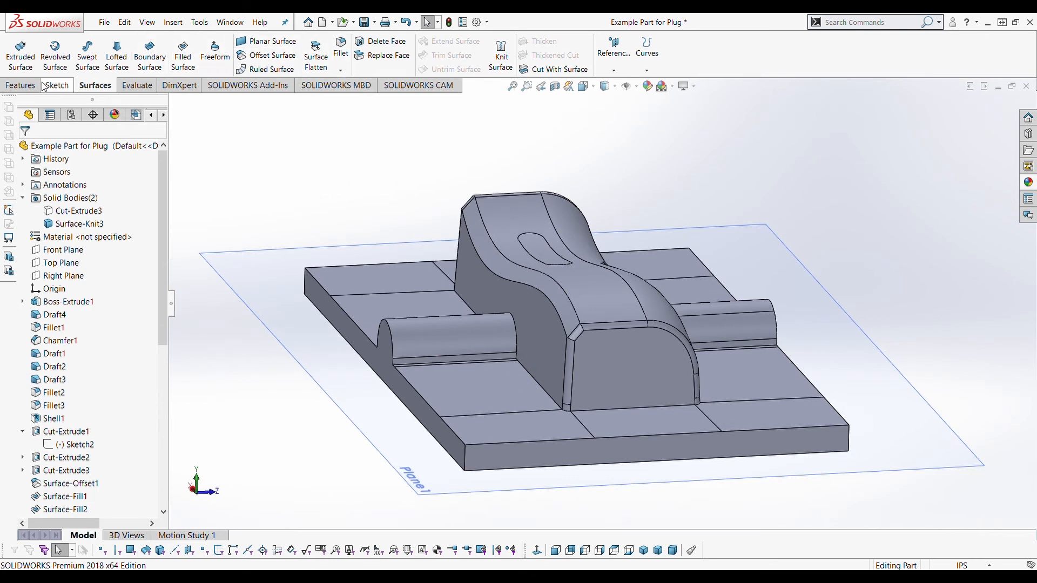
Fillet the base edge of the raised form's end face and the two adjoining side base edges with a 0.125 in radius.
left_click(22, 85)
left_click(359, 66)
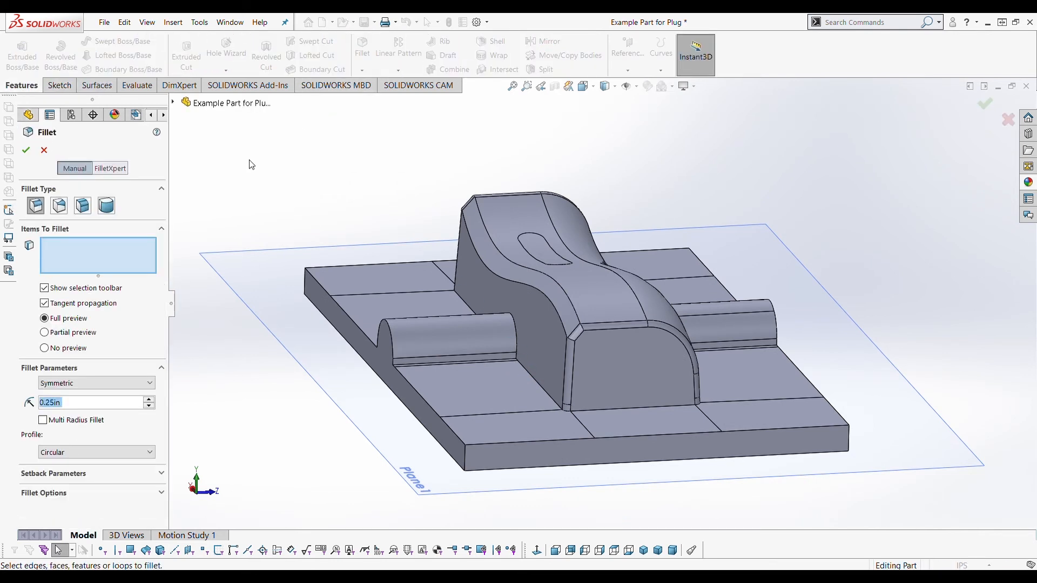
left_click(657, 408)
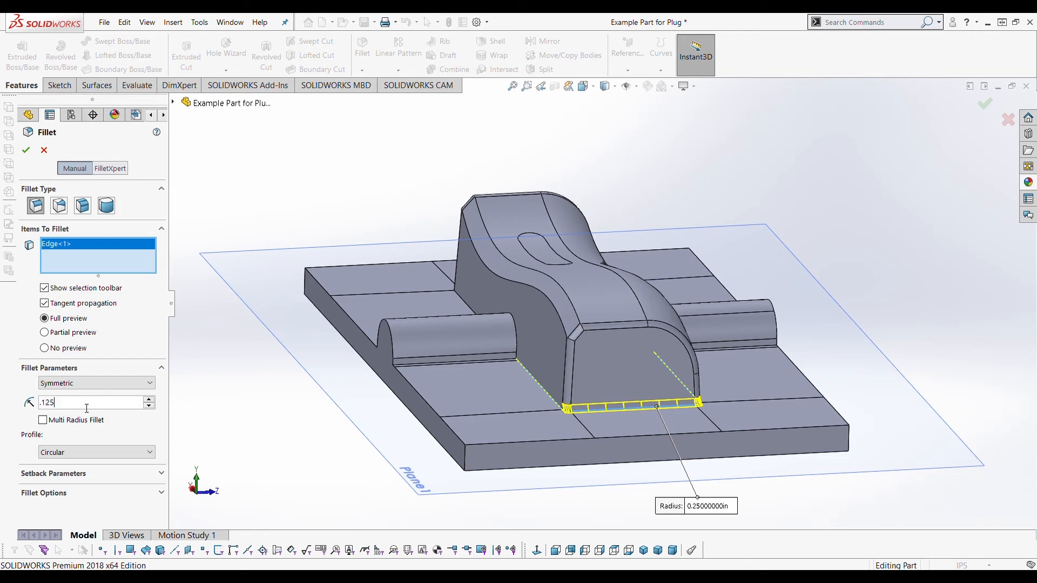
scroll(608, 436, "down", 6)
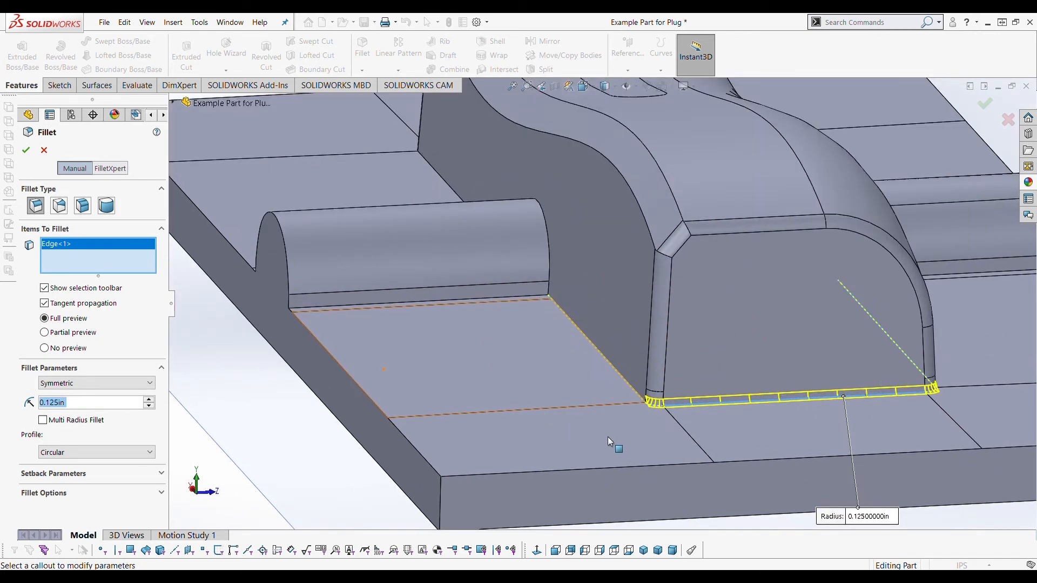
left_click(631, 385)
scroll(653, 382, "up", 6)
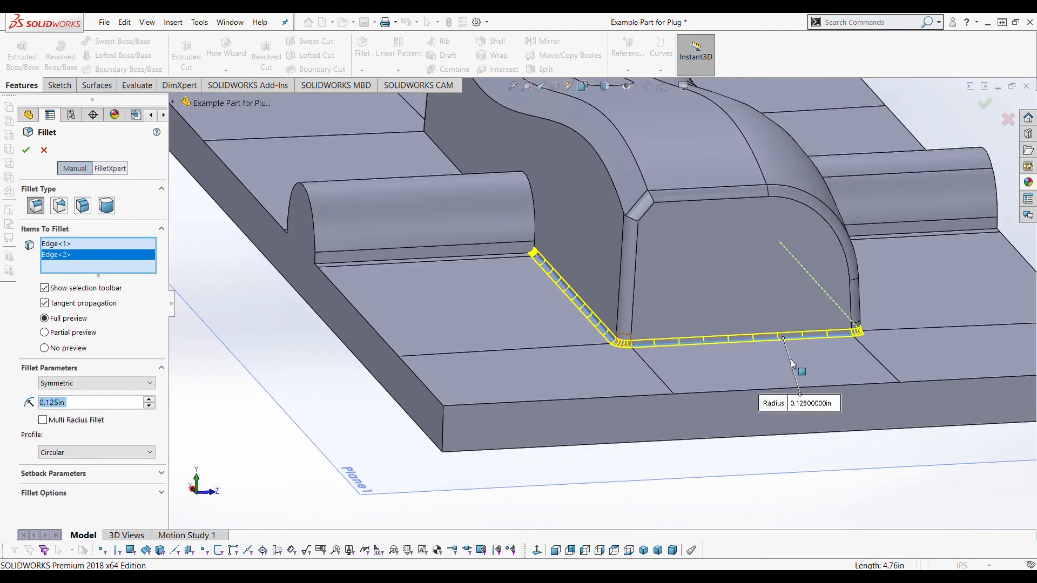
middle_click_drag(793, 364, 840, 346)
left_click(797, 366)
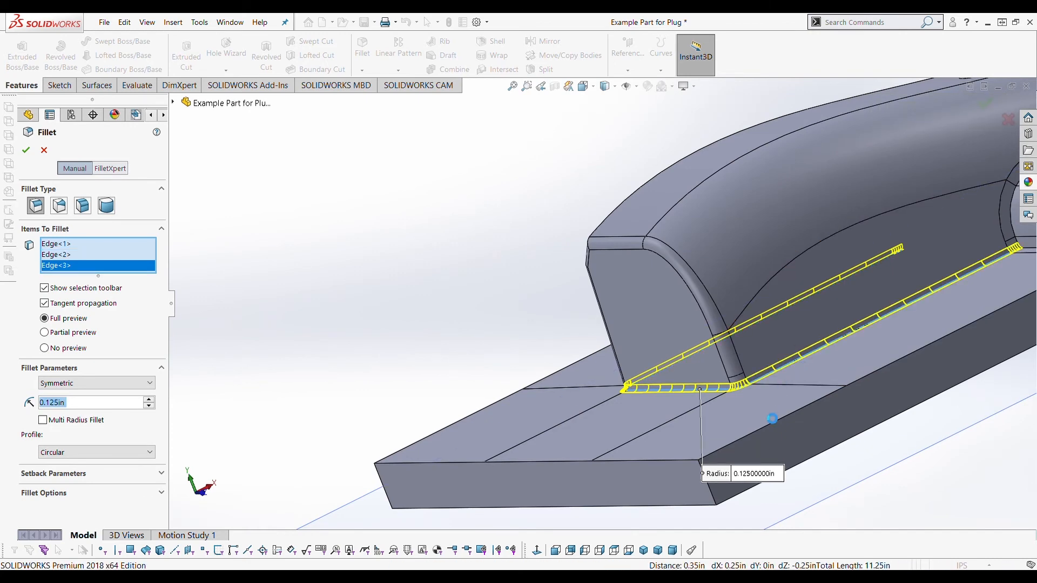
key("Return")
Examine the new base fillets around the raised form and highlight the hidden original part body for comparison.
scroll(747, 389, "up", 4)
middle_click_drag(747, 388, 746, 387)
scroll(747, 387, "down", 2)
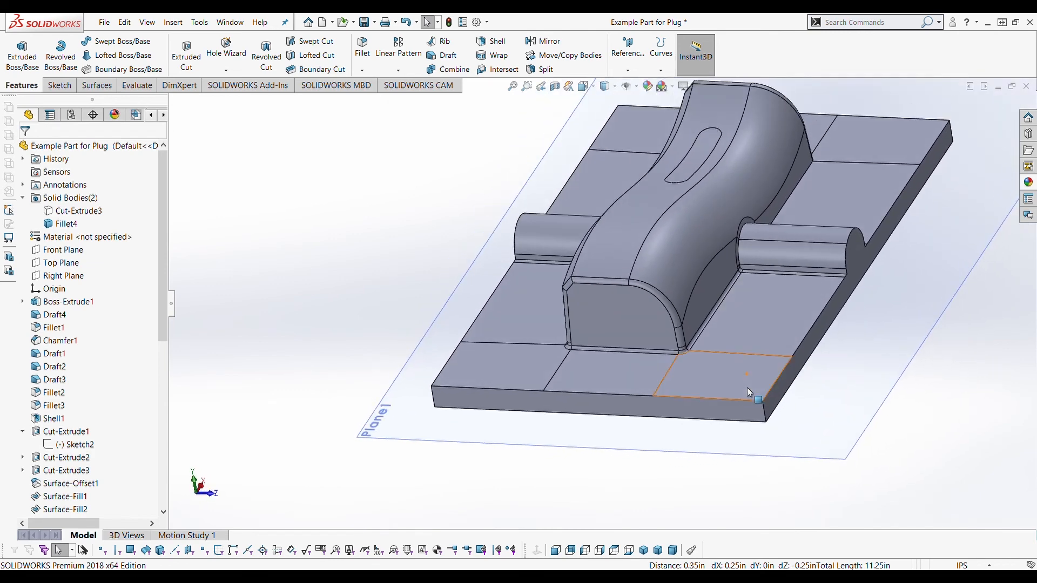
scroll(680, 347, "down", 2)
scroll(680, 347, "down", 3)
scroll(597, 309, "up", 3)
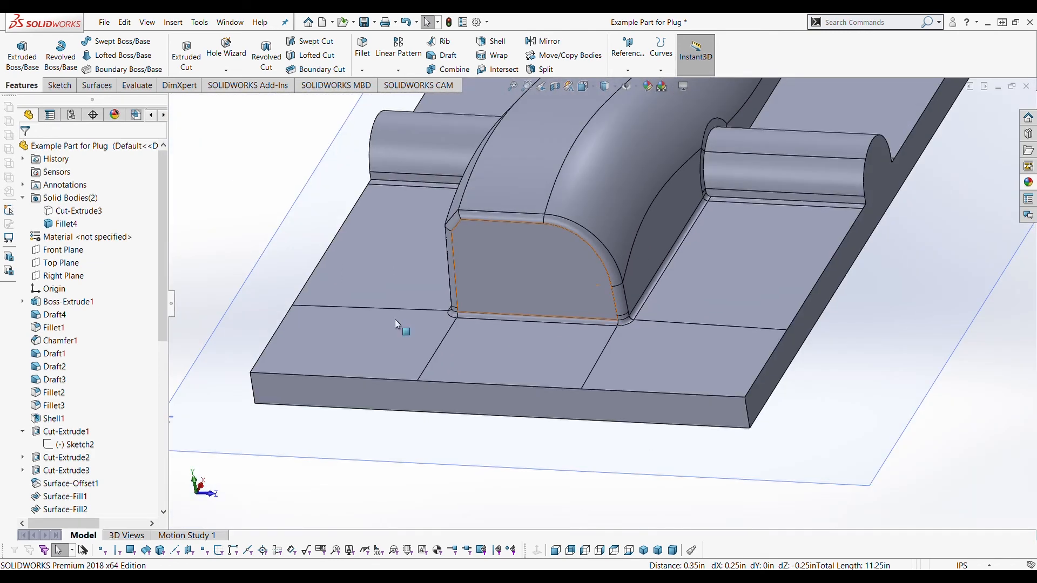
left_click(76, 210)
scroll(465, 260, "up", 2)
scroll(703, 256, "up", 2)
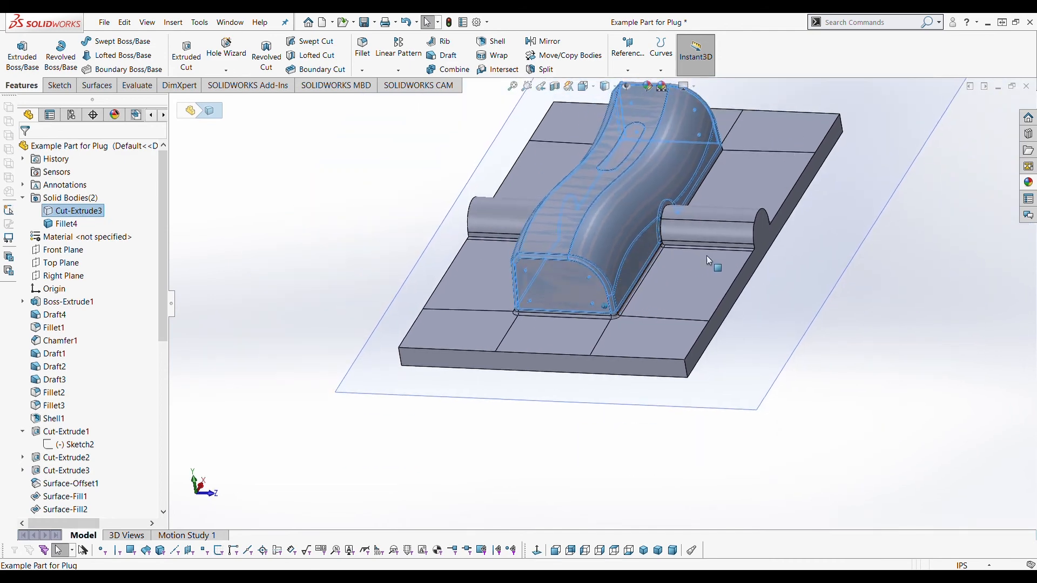
scroll(867, 314, "up", 1)
left_click(867, 315)
Start a 0.125 in fillet and select the edges where one half-round side form meets the raised form and the base plate.
scroll(716, 252, "down", 4)
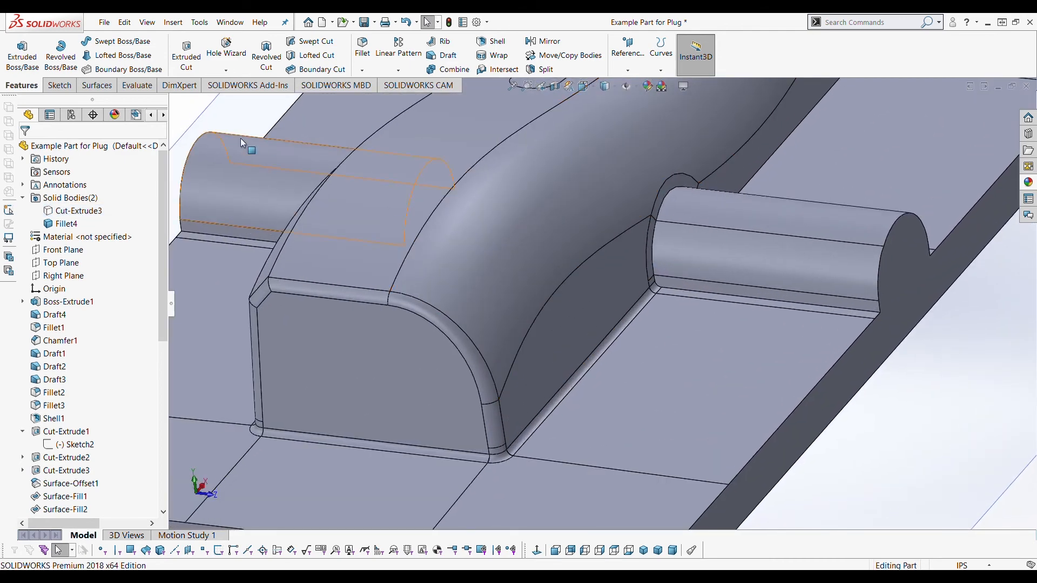
scroll(656, 261, "down", 2)
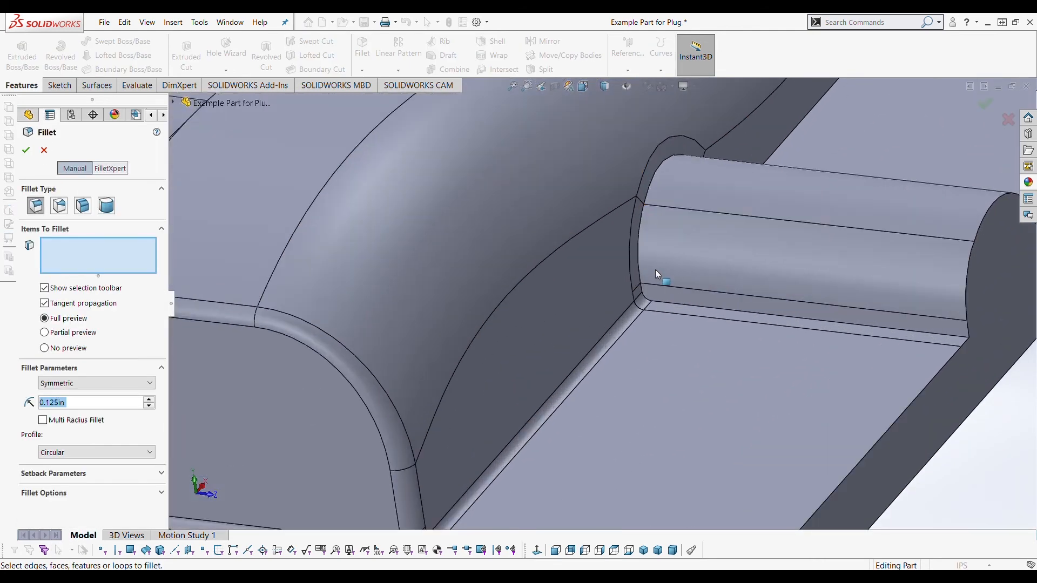
left_click(639, 271)
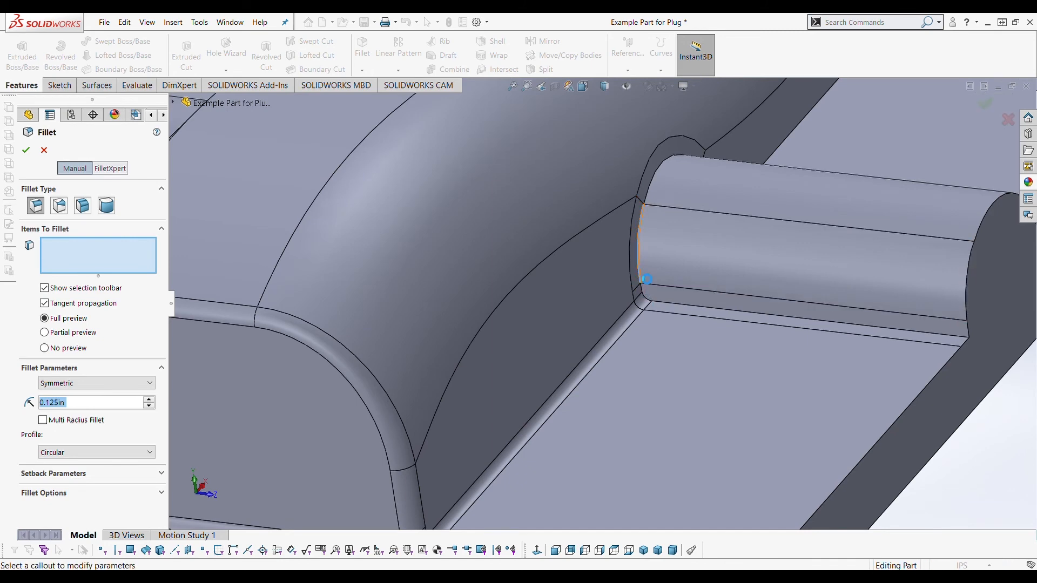
middle_click_drag(653, 264, 811, 308)
left_click(826, 261)
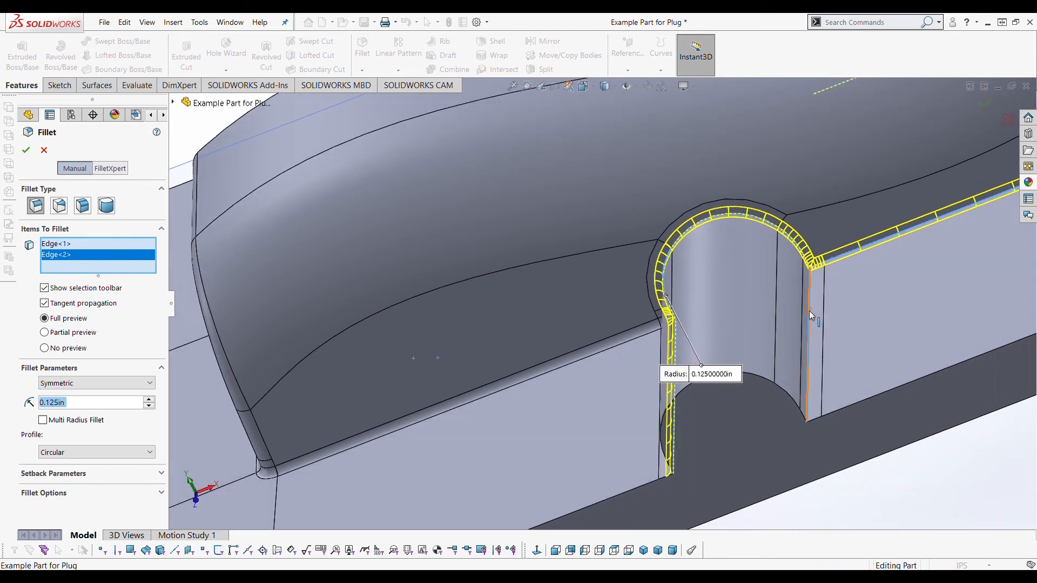
left_click(808, 279)
scroll(805, 279, "up", 6)
middle_click_drag(779, 267, 704, 289)
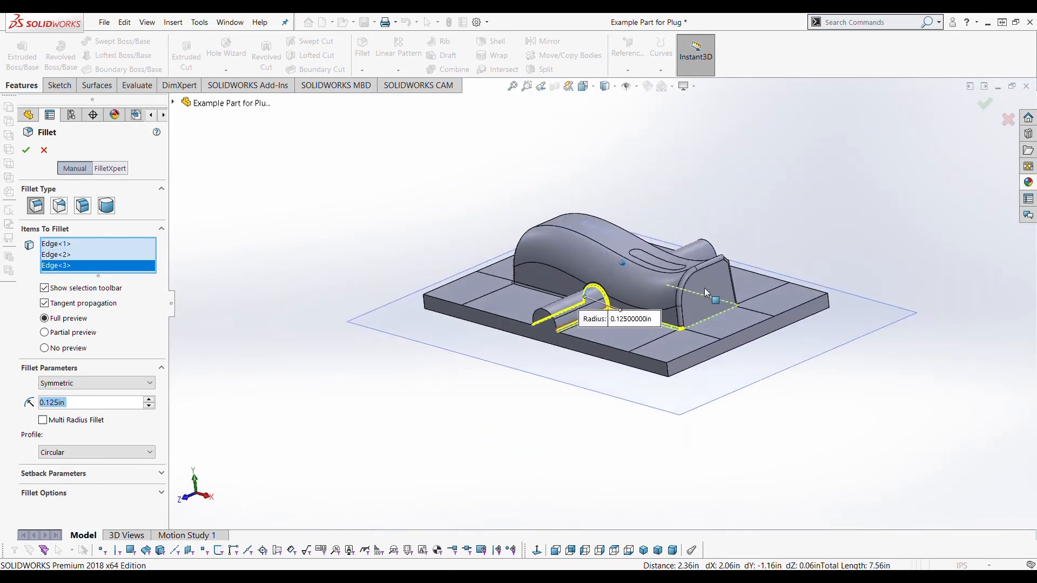
Add the far end's base edge and the opposite side's base and half-round edges to the 0.125 in fillet, apply it and save the part.
scroll(697, 298, "down", 9)
left_click(582, 330)
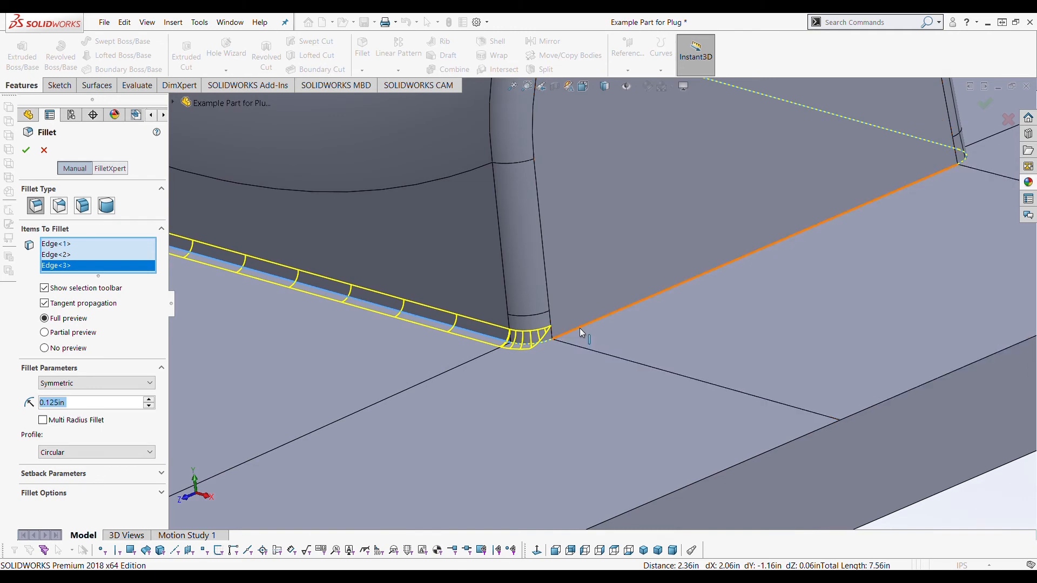
scroll(613, 336, "up", 6)
middle_click_drag(886, 386, 777, 420)
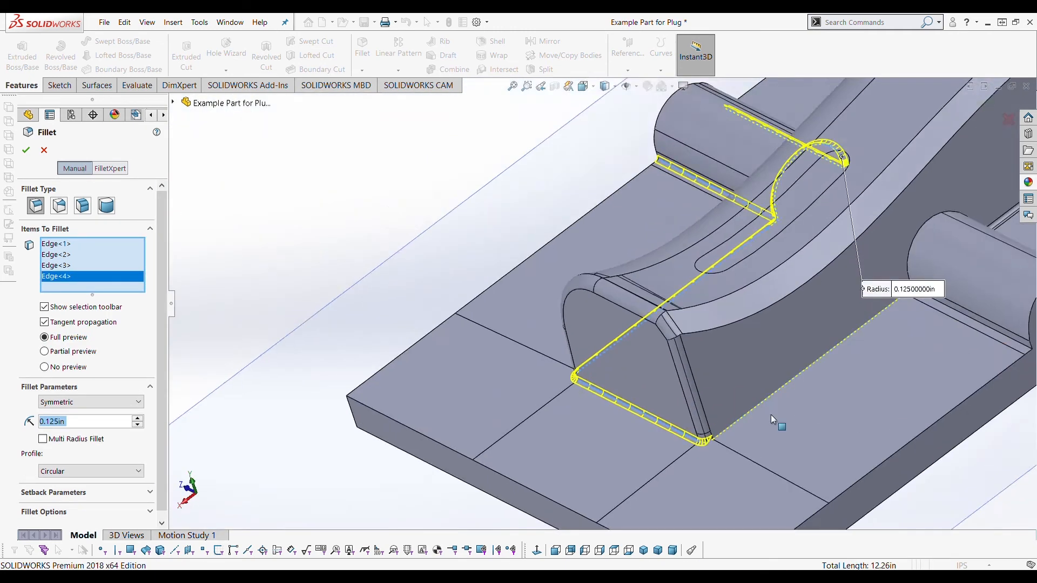
scroll(776, 418, "down", 3)
left_click(704, 412)
scroll(723, 402, "up", 3)
scroll(853, 288, "down", 4)
left_click(736, 222)
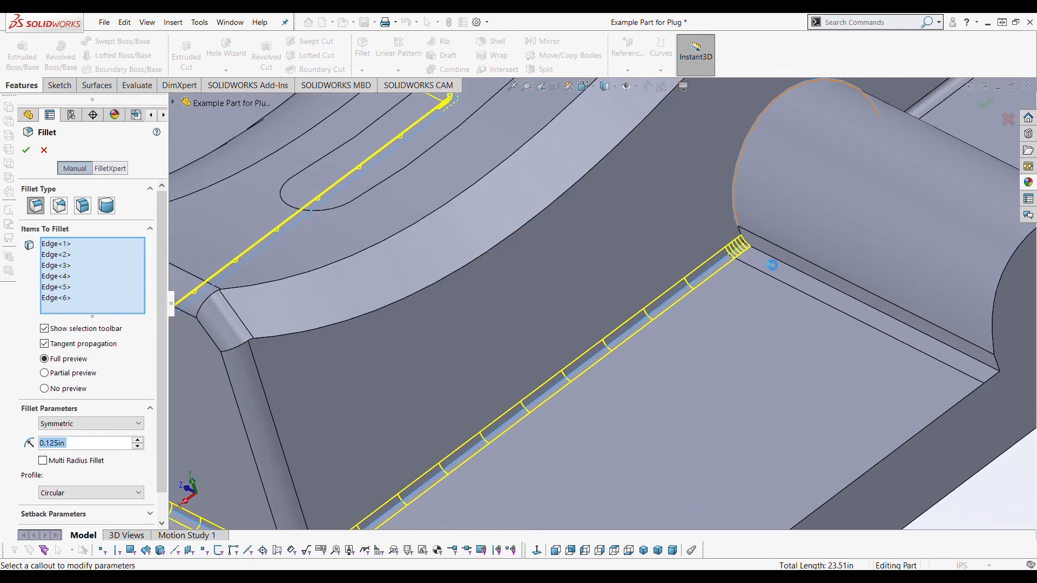
left_click(771, 279)
scroll(773, 282, "up", 4)
middle_click_drag(794, 335, 697, 420)
scroll(475, 254, "up", 4)
middle_click_drag(481, 262, 629, 372)
scroll(704, 381, "down", 3)
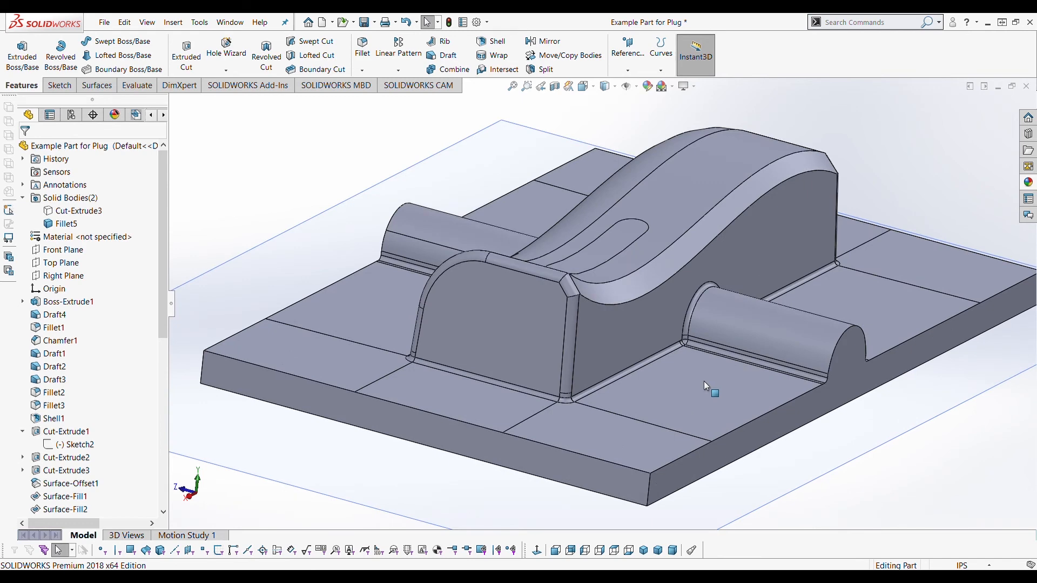
key("ctrl+s")
Delete the underside face and the four outer side faces of the plug's base plate using the Delete option.
scroll(754, 324, "up", 2)
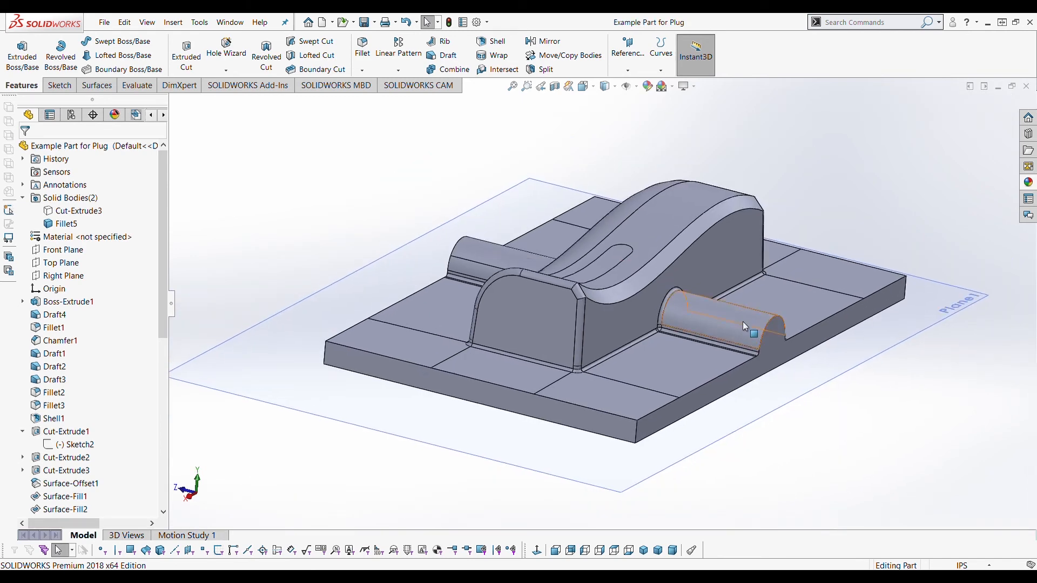
mouse_move(743, 322)
middle_mouse_down()
mouse_move(705, 329)
mouse_move(717, 331)
middle_mouse_up()
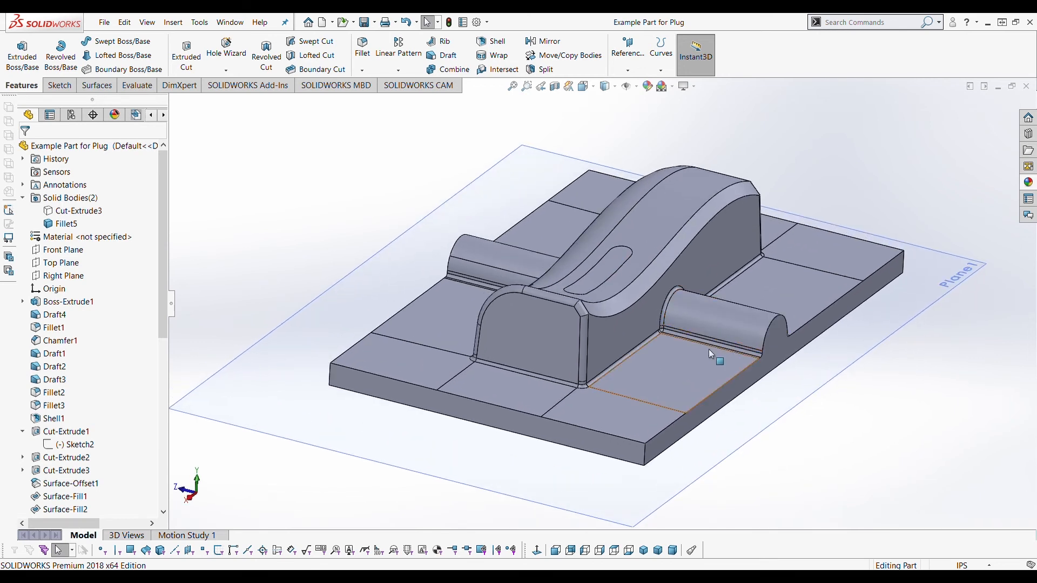
scroll(708, 349, "up", 2)
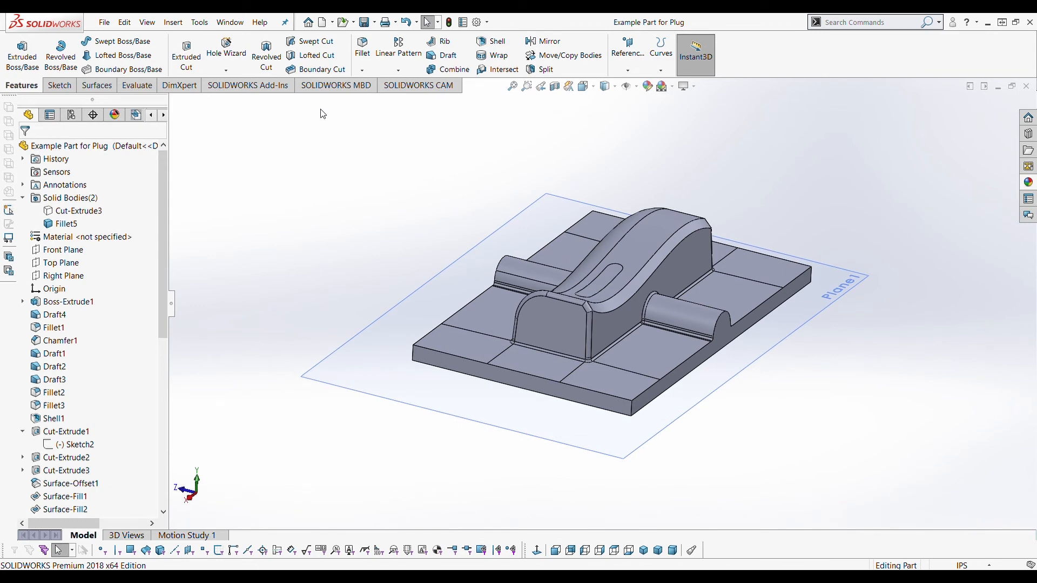
left_click(99, 86)
left_click(387, 42)
middle_click_drag(740, 377, 673, 388)
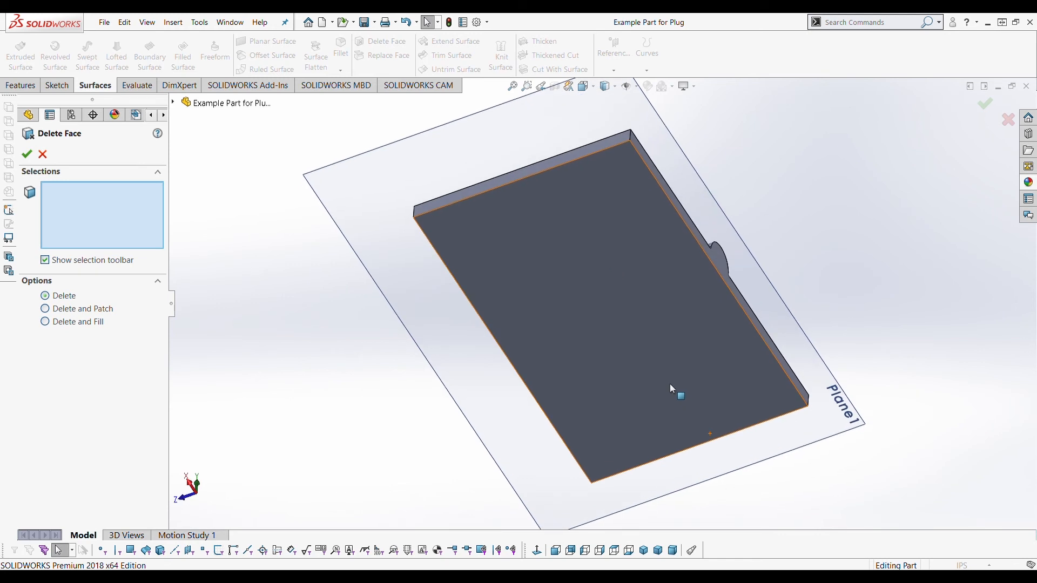
left_click(634, 307)
middle_click_drag(635, 311, 714, 322)
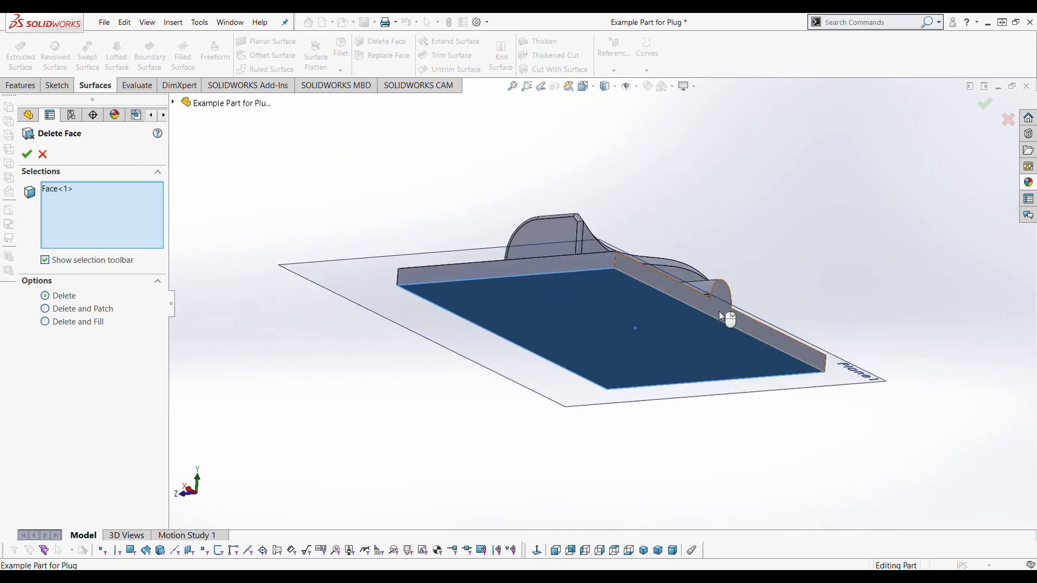
left_click(718, 311)
left_click(562, 268)
middle_click_drag(561, 266, 506, 344)
left_click(527, 292)
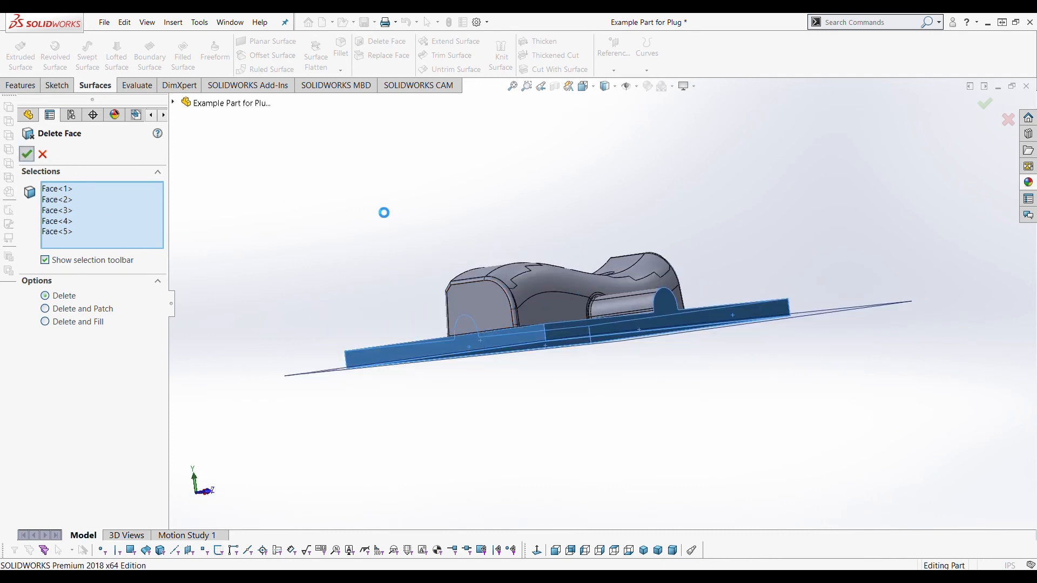
Create a reference plane parallel to Plane1 through the vertex at the end of the raised form's crest edge.
middle_click_drag(511, 204, 423, 338)
scroll(571, 303, "down", 4)
scroll(574, 309, "up", 4)
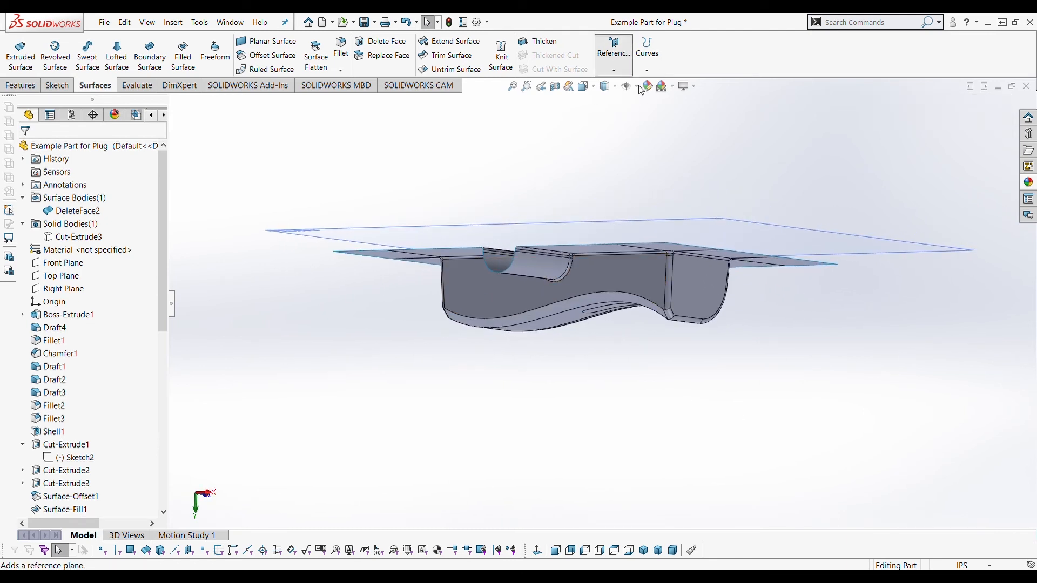
left_click(905, 251)
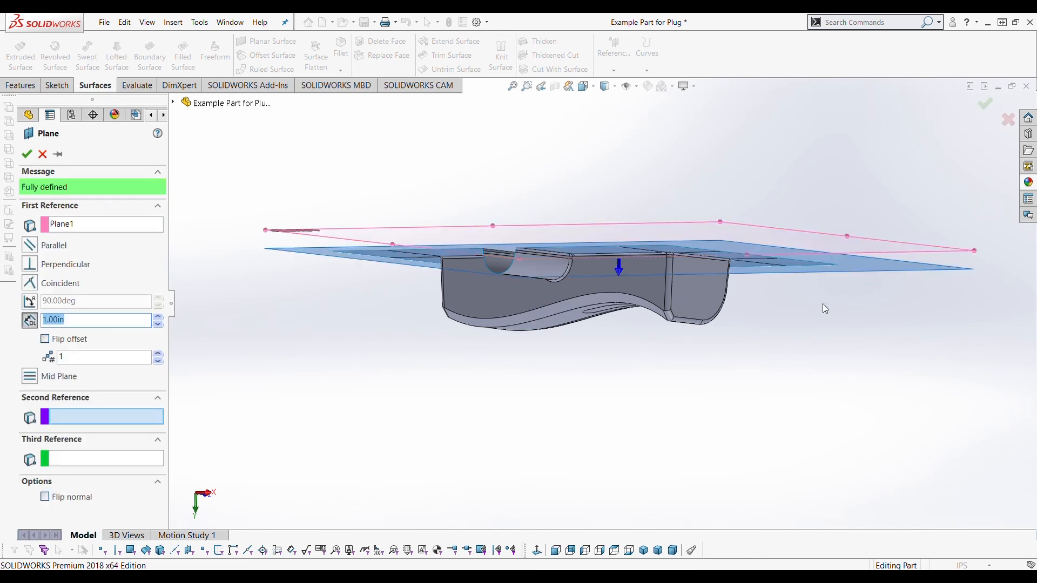
middle_click_drag(824, 308, 713, 333)
scroll(683, 312, "down", 8)
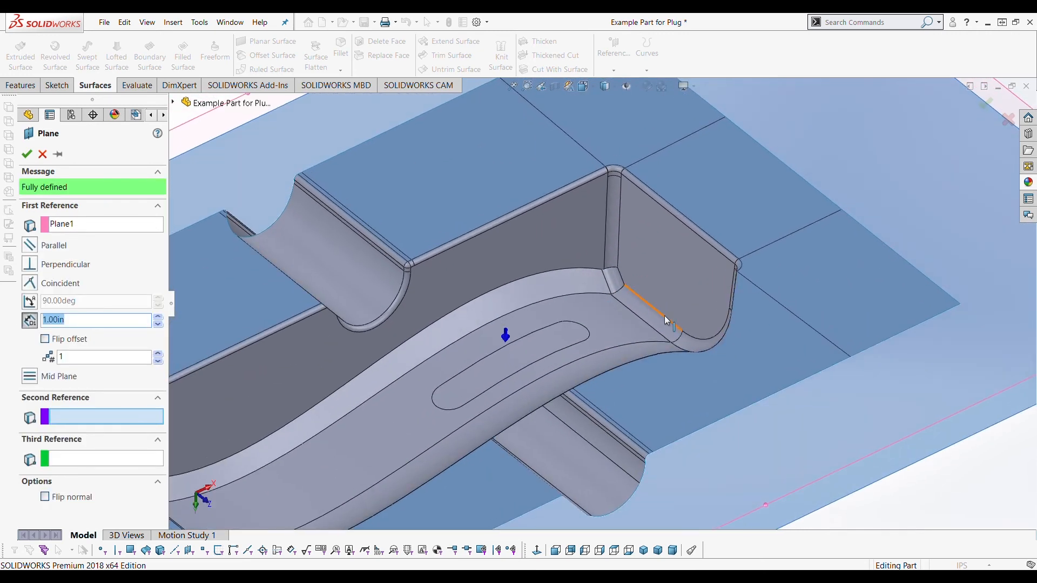
left_click(671, 344)
scroll(672, 344, "up", 8)
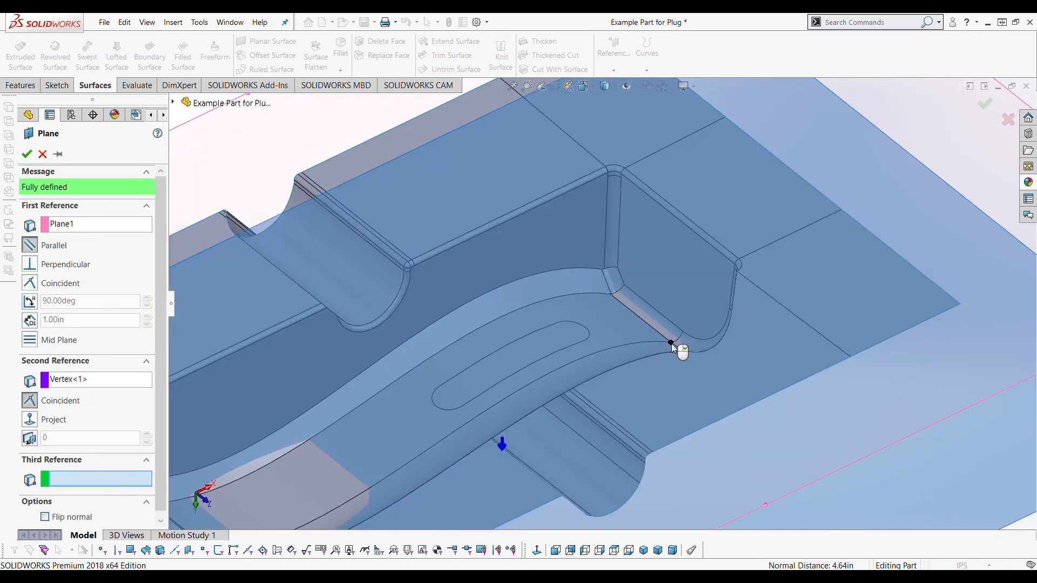
middle_click_drag(672, 343, 446, 316)
left_click(27, 155)
left_click(683, 410)
Create another reference plane offset 1.00 in from Plane2, on the side facing away from the base surface.
middle_click_drag(694, 324, 708, 349)
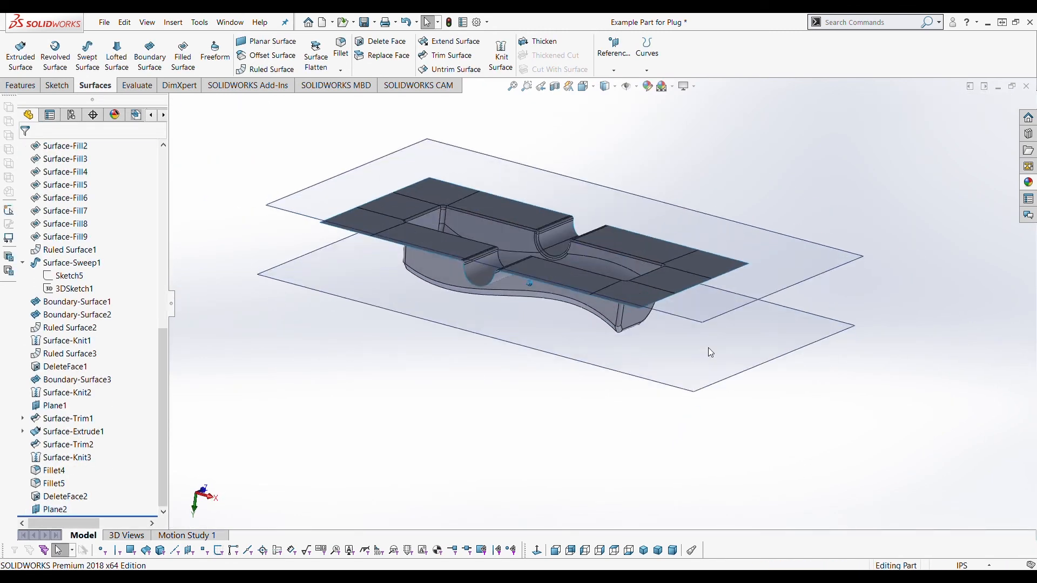
left_click(721, 378)
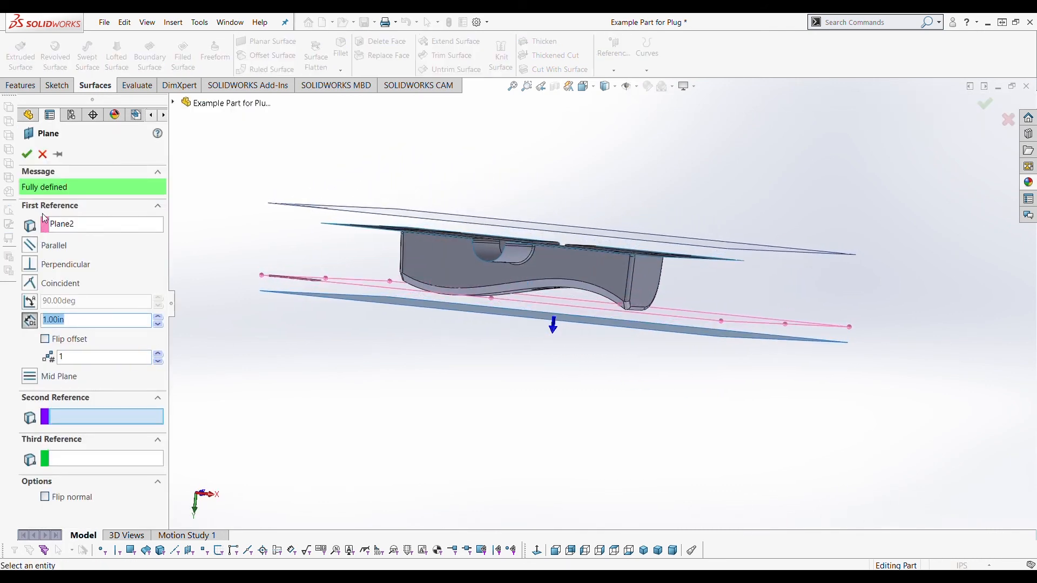
left_click(27, 155)
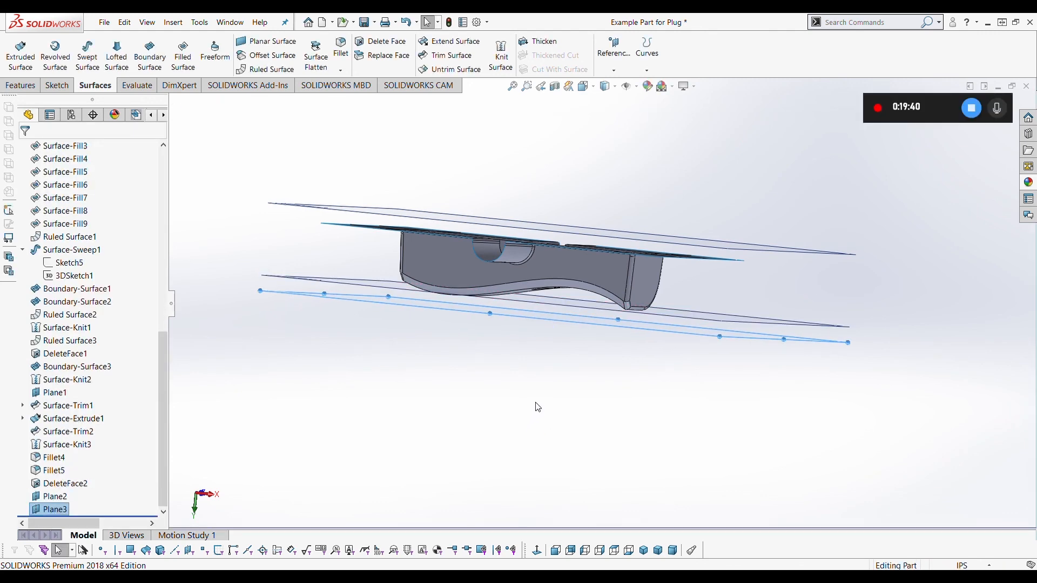
Sketch a corner rectangle on Plane3 matching the outer outline of the plug's base surface.
left_click(670, 377)
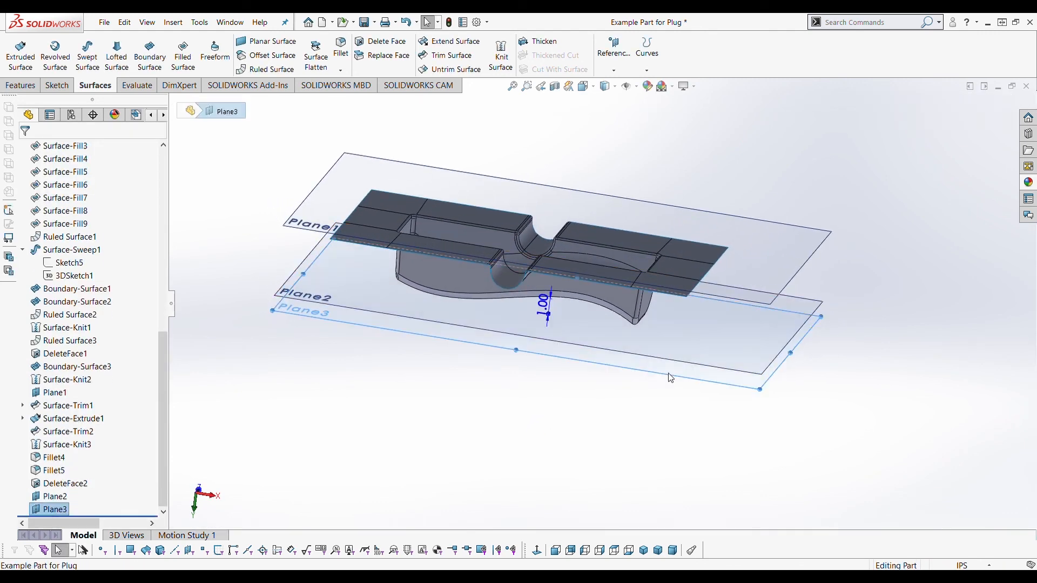
left_click(714, 343)
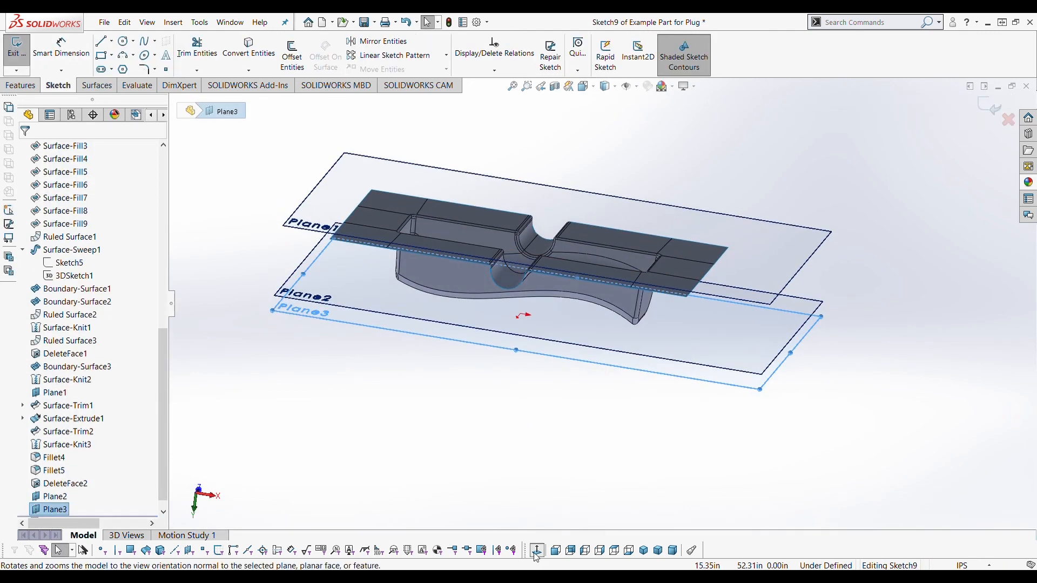
left_click(536, 552)
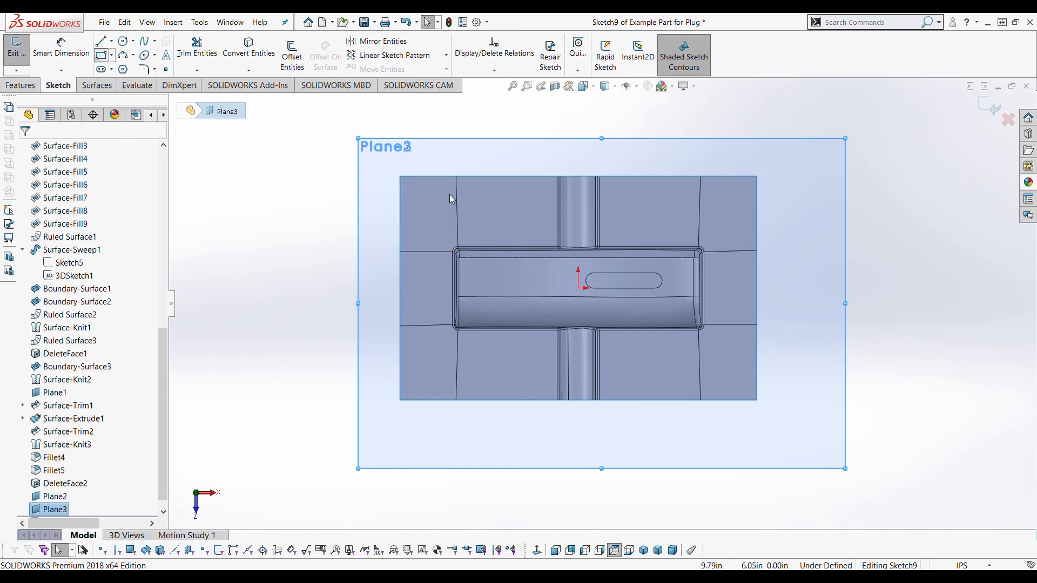
left_click_drag(400, 176, 762, 404)
left_click(757, 401)
Extrude the rectangle as a capped surface 6.00 in deep, starting from a reversed 6 in offset so it encloses the plug surface.
middle_click_drag(818, 268, 330, 218)
left_click(95, 85)
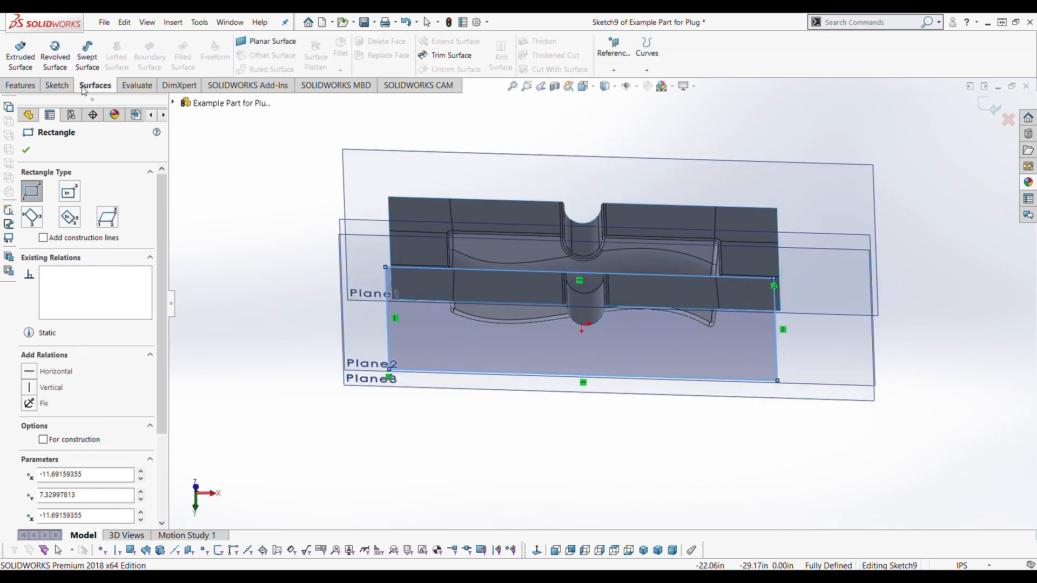
left_click(21, 57)
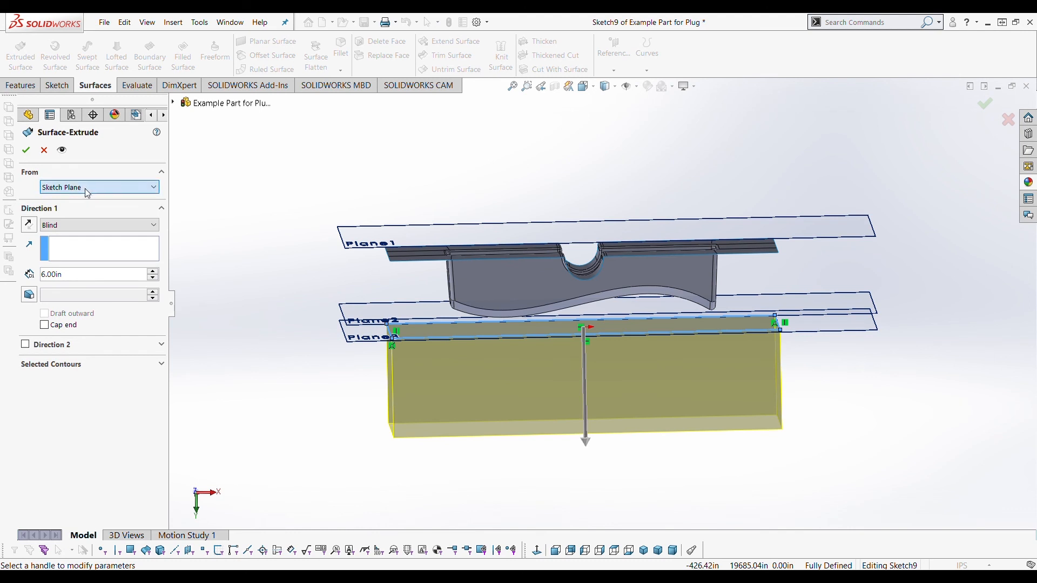
left_click(74, 231)
left_click(83, 210)
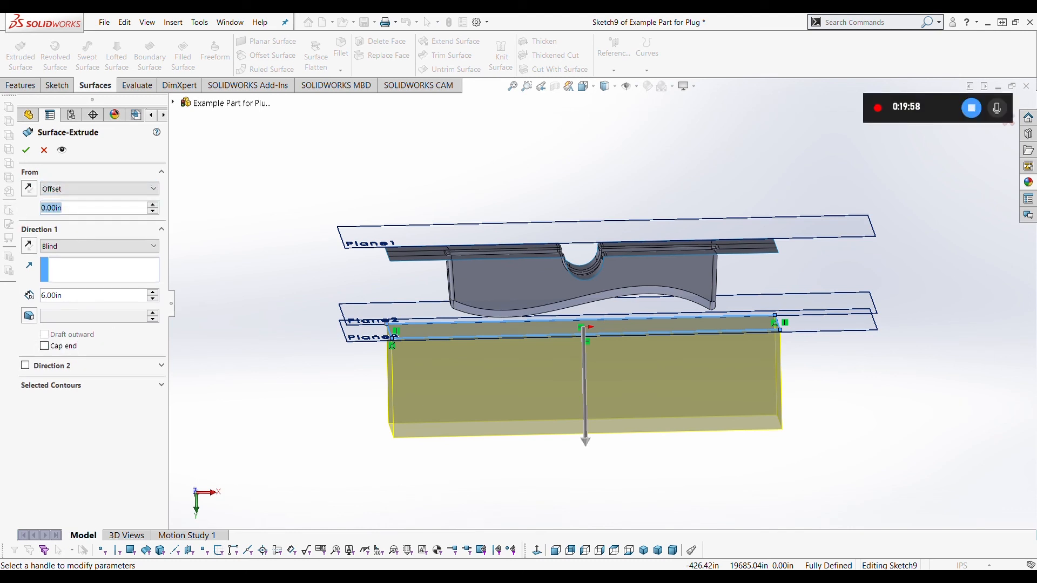
type("6")
key("Return")
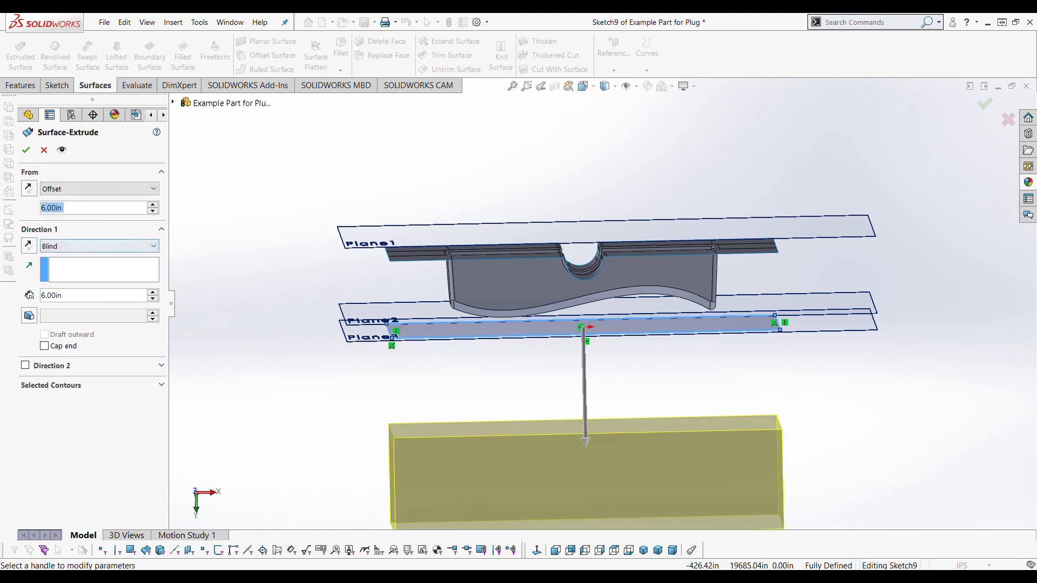
left_click(29, 189)
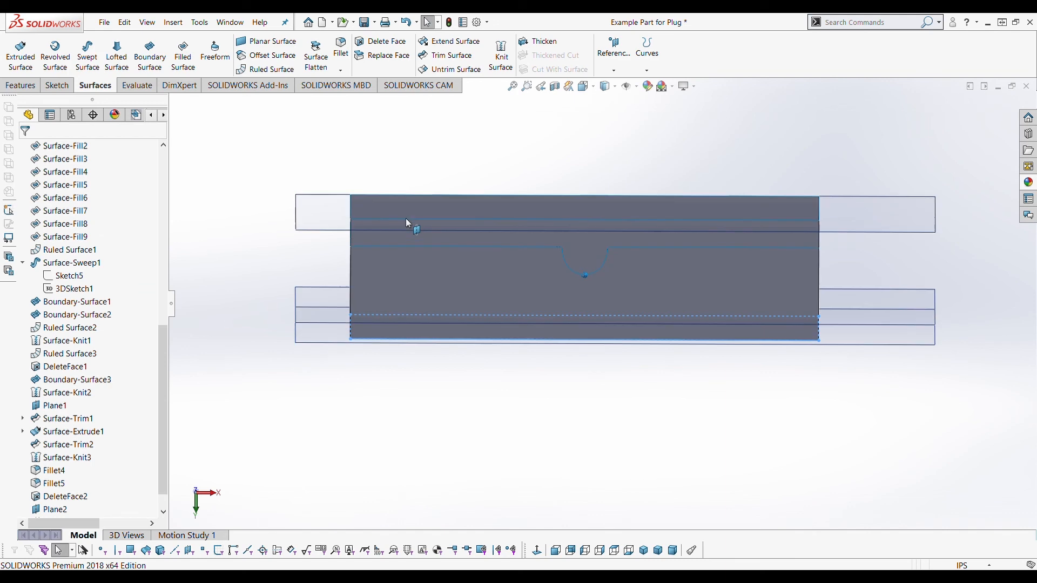
Trim the extruded box surface with the plug surface as the trim tool, removing the wall portion beyond the plug's base surface.
left_click(447, 59)
middle_click_drag(521, 195, 484, 209)
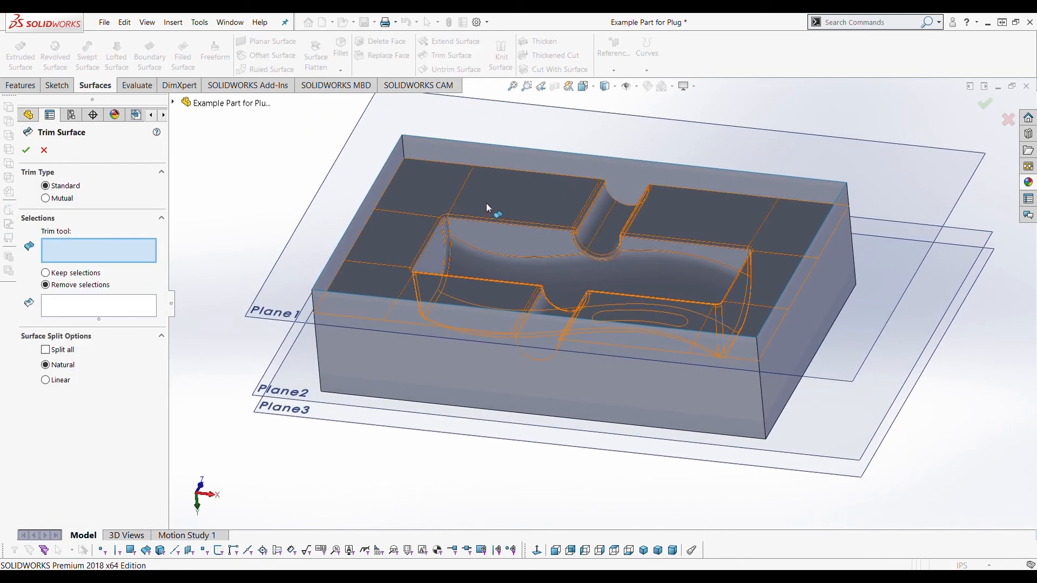
left_click(484, 208)
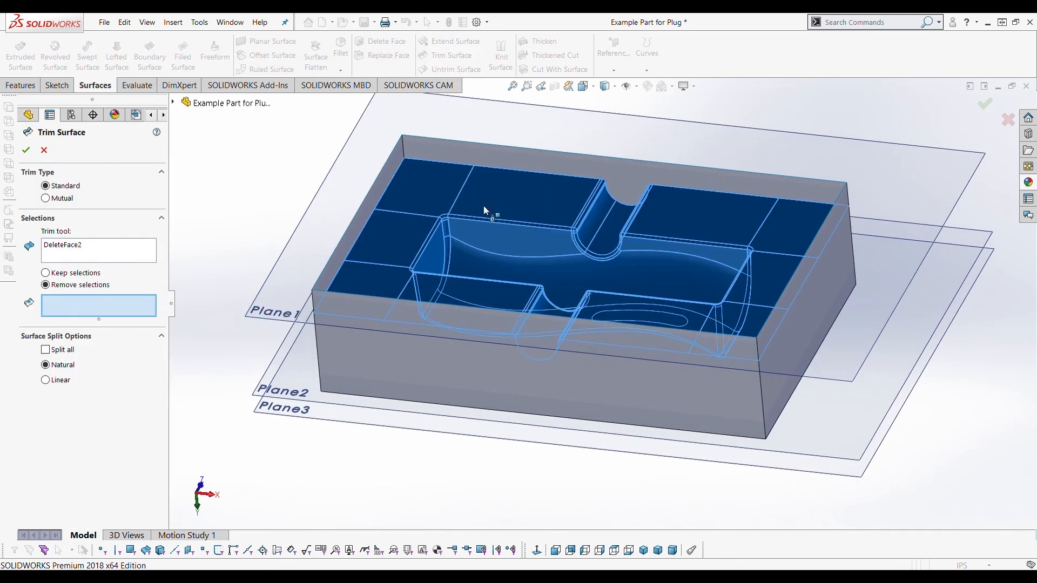
left_click(608, 164)
right_click(607, 163)
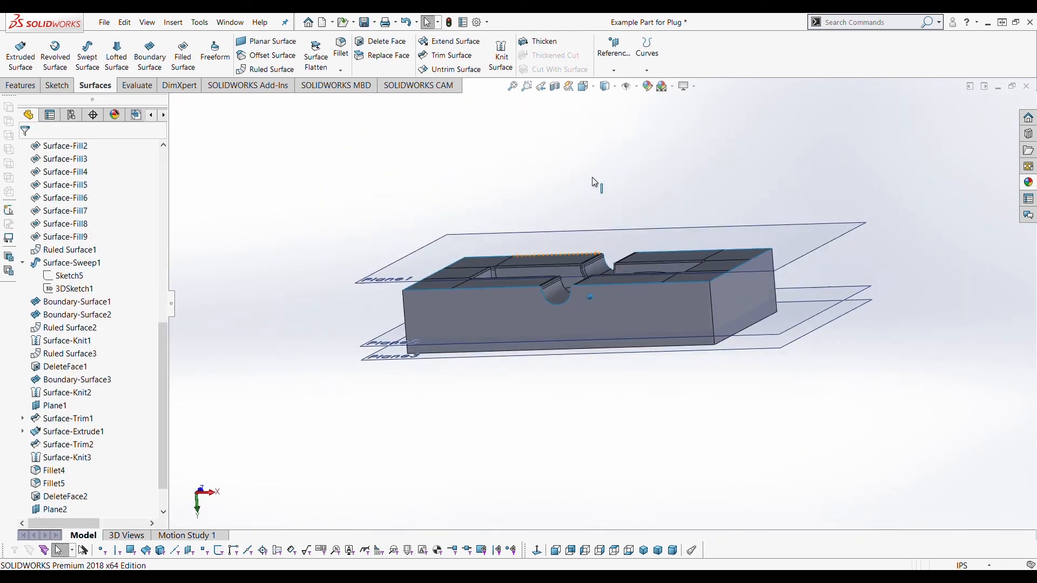
Knit the plug surface and the trimmed box surface together into a closed solid mold body.
scroll(81, 222, "up", 15)
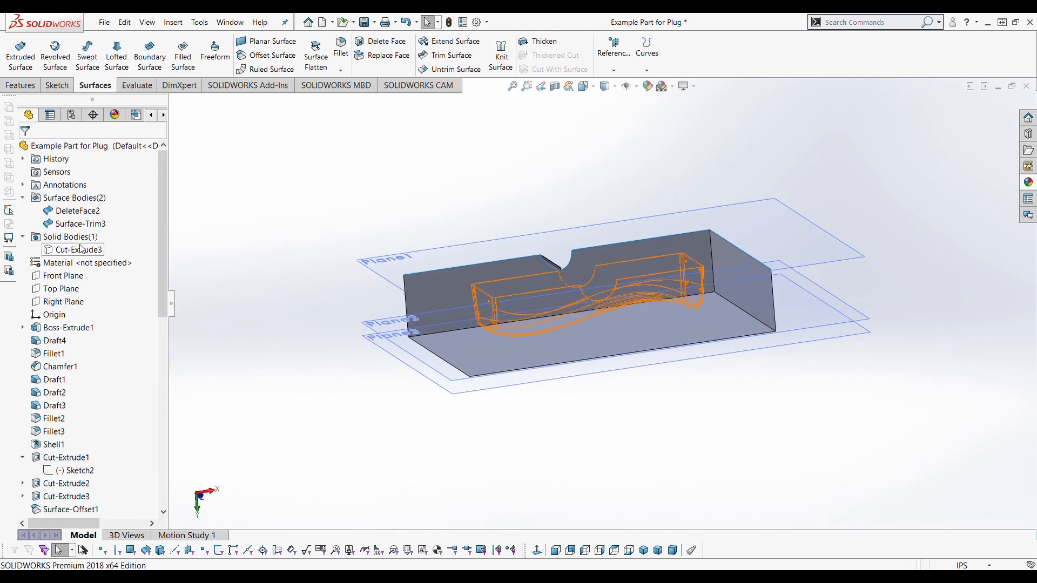
left_click(84, 213)
left_click(87, 225, "ctrl")
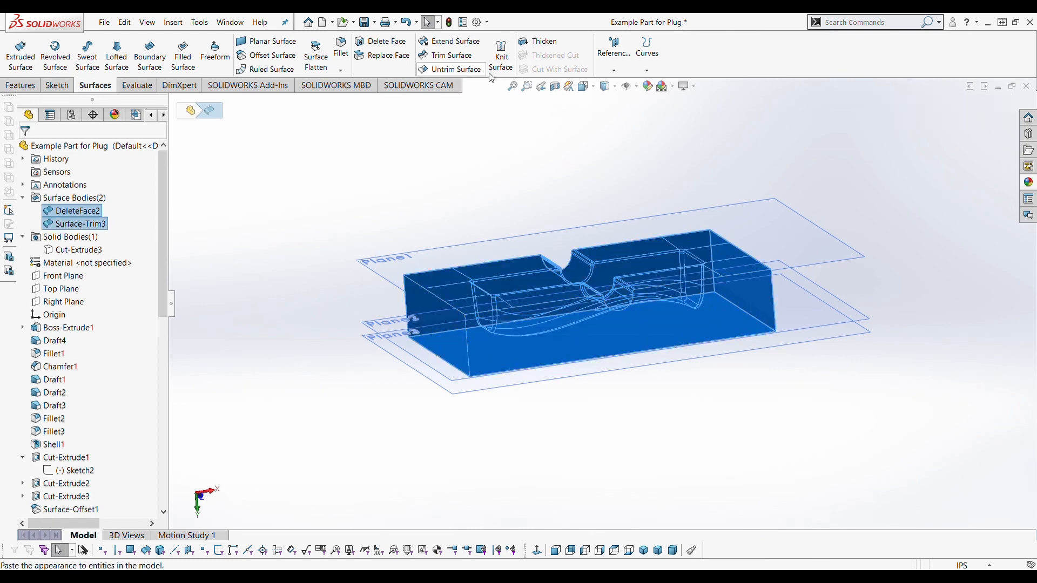
left_click(502, 69)
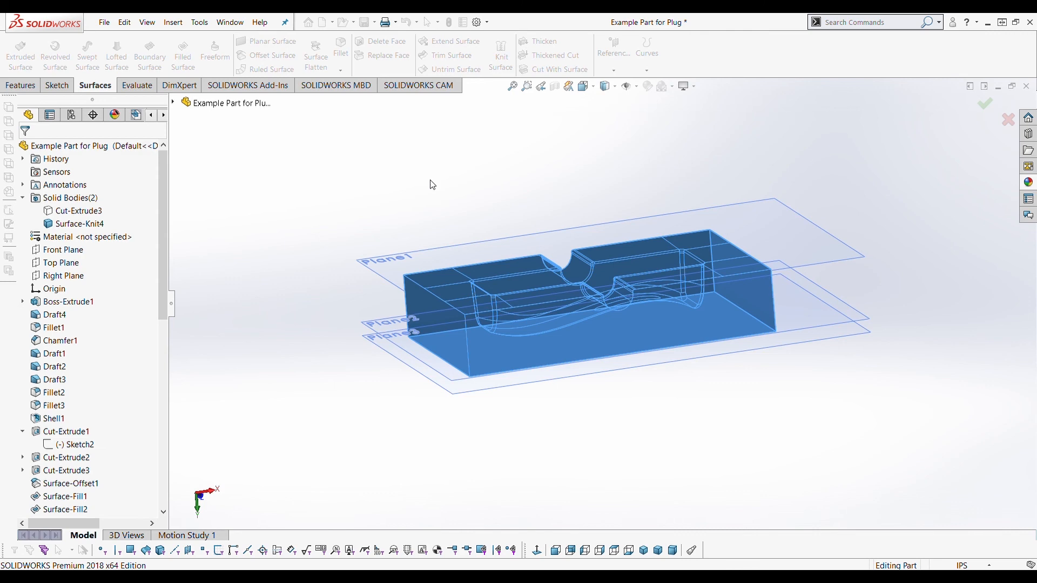
Hide all reference planes so only the mold block is displayed.
middle_click_drag(532, 254, 573, 345)
scroll(624, 332, "up", 5)
scroll(624, 332, "up", 5)
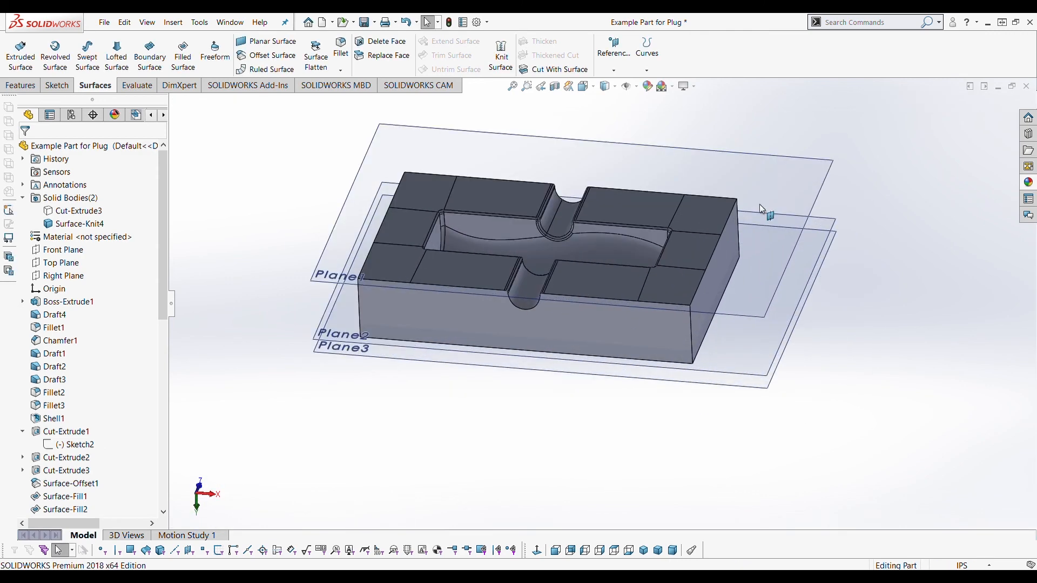
left_click(762, 158)
left_click(626, 89)
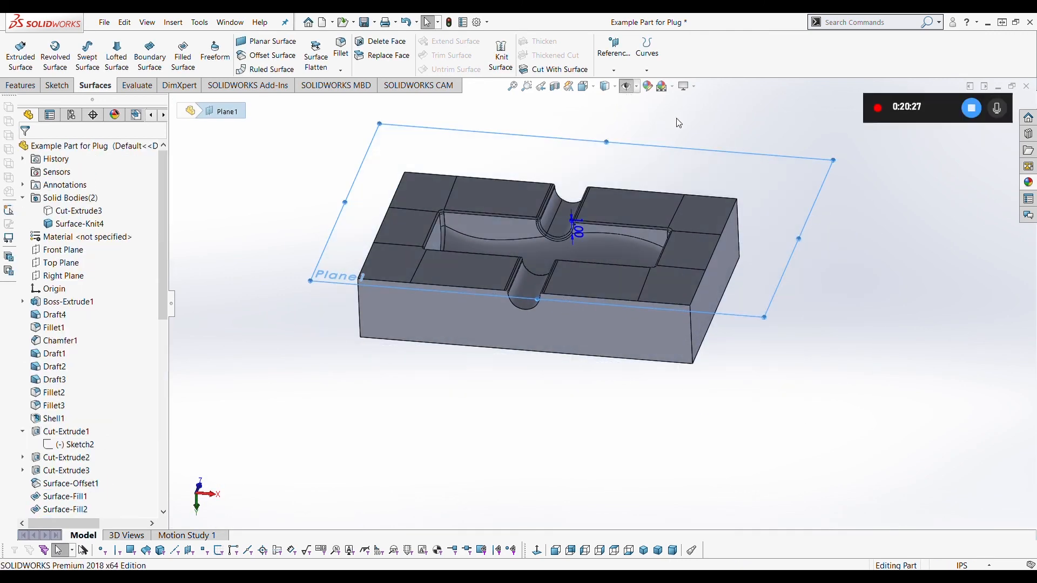
left_click(725, 127)
Show the original part's hidden solid body, Cut-Extrude3, inside the mold cavity.
scroll(545, 269, "down", 3)
middle_click_drag(559, 283, 338, 284)
scroll(526, 275, "up", 2)
left_click(101, 216)
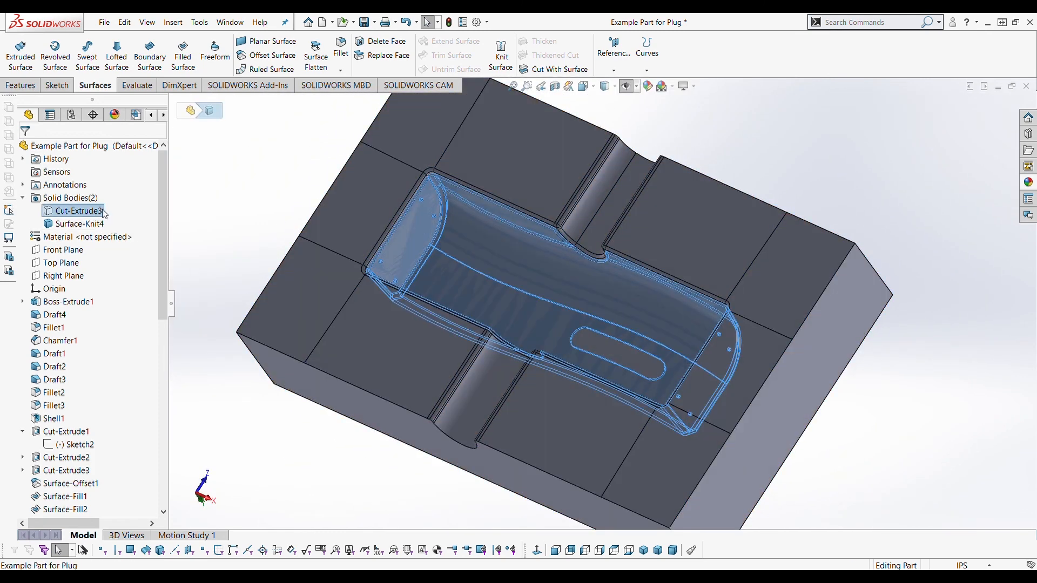
left_click(232, 178)
Examine how the red part's rim meets the mold's filleted edges around the side notch and cavity.
scroll(513, 241, "up", 3)
middle_click_drag(514, 241, 614, 310)
scroll(614, 310, "down", 4)
scroll(614, 315, "down", 7)
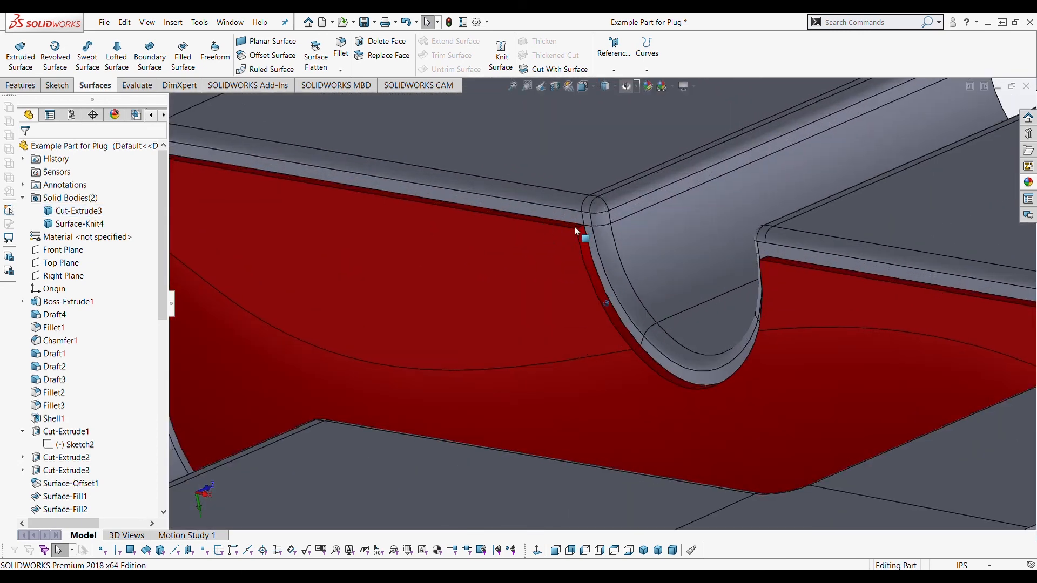
scroll(591, 243, "up", 3)
middle_click_drag(592, 248, 743, 311)
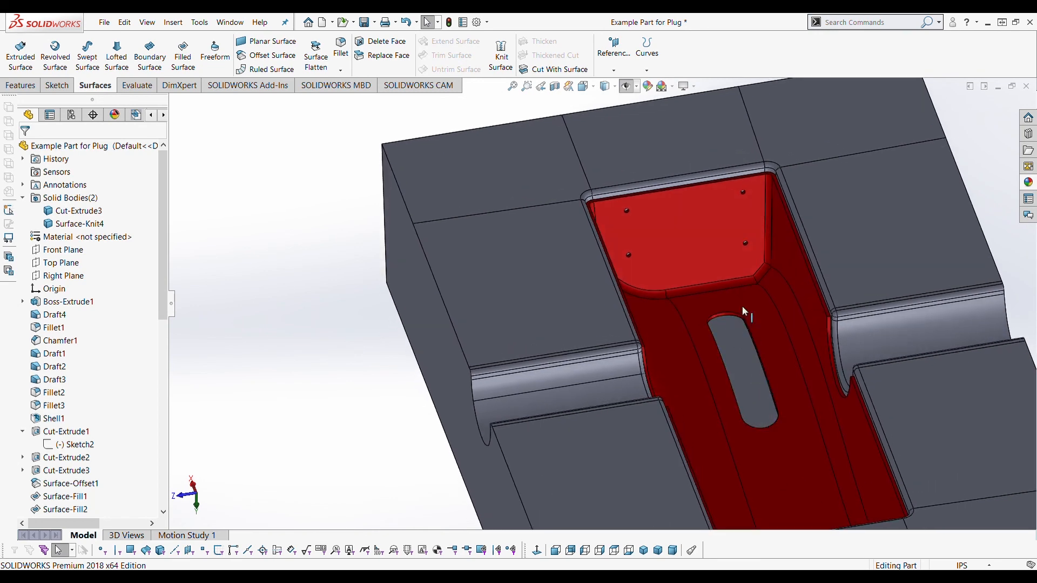
Inspect the mold's filled face in the part's slot and the finished block with the part seated in it.
middle_click_drag(753, 363, 657, 265)
left_click(656, 264)
scroll(657, 270, "up", 4)
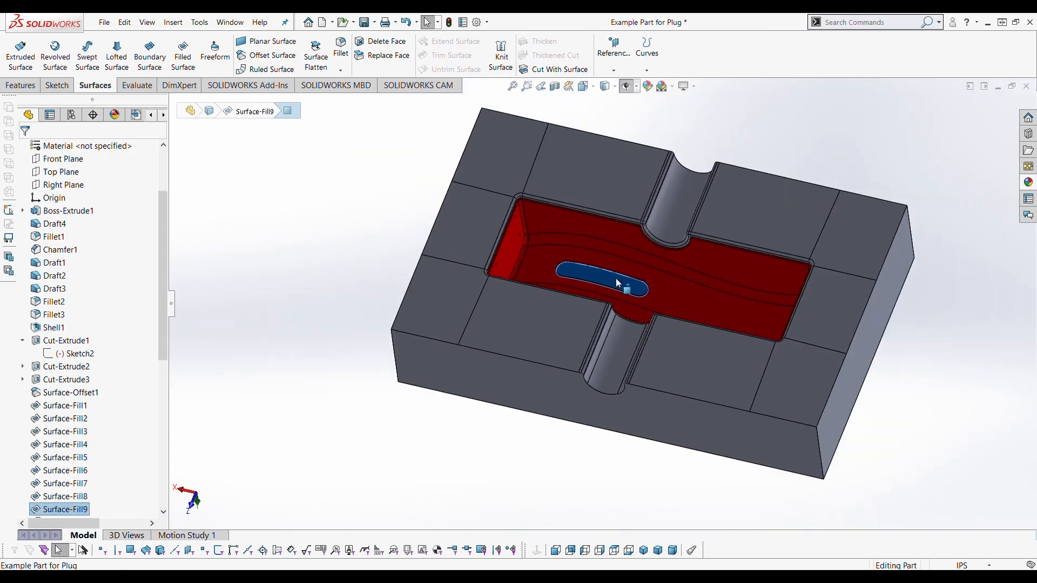
scroll(539, 232, "down", 5)
middle_click_drag(540, 233, 648, 201)
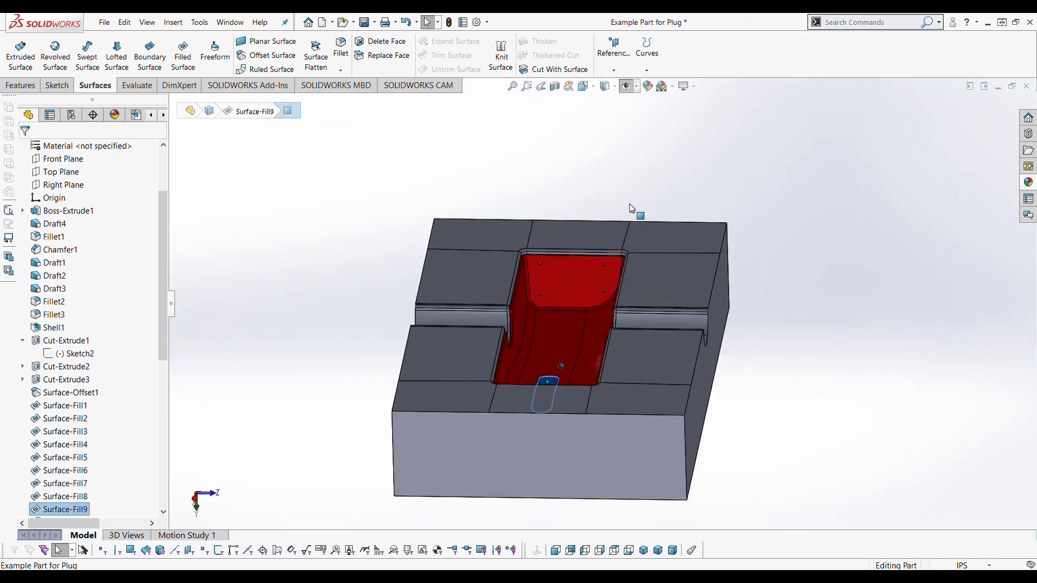
scroll(642, 196, "up", 1)
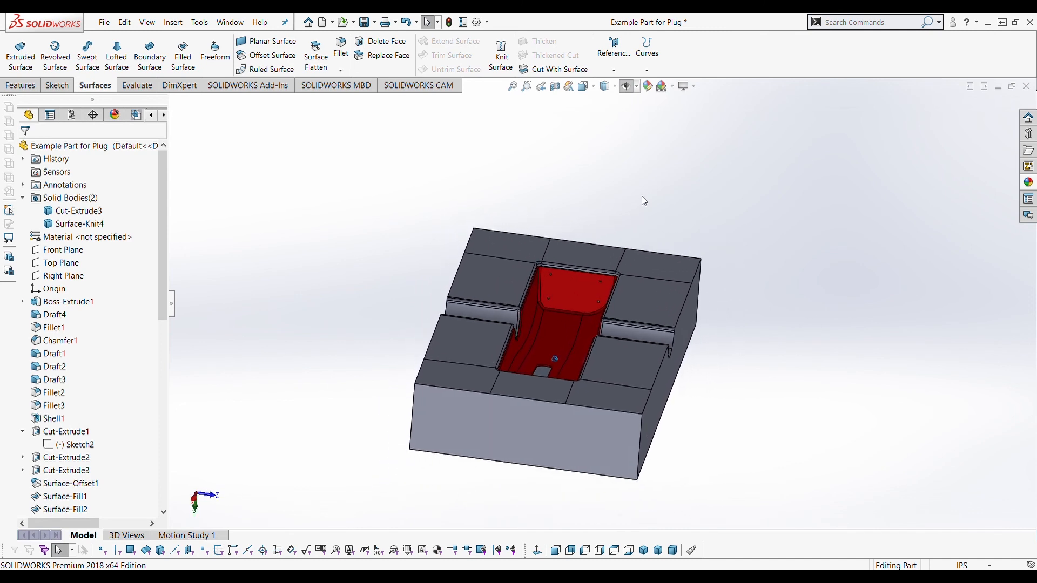
scroll(571, 346, "down", 2)
middle_click_drag(569, 346, 546, 281)
mouse_move(447, 212)
middle_mouse_down()
mouse_move(427, 257)
mouse_move(475, 287)
middle_mouse_up()
scroll(558, 348, "down", 3)
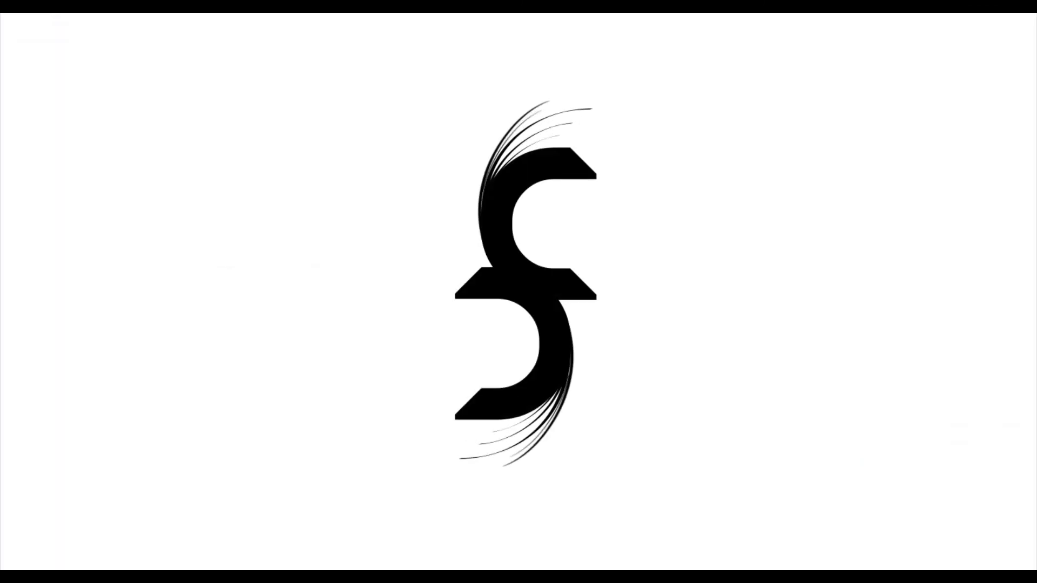